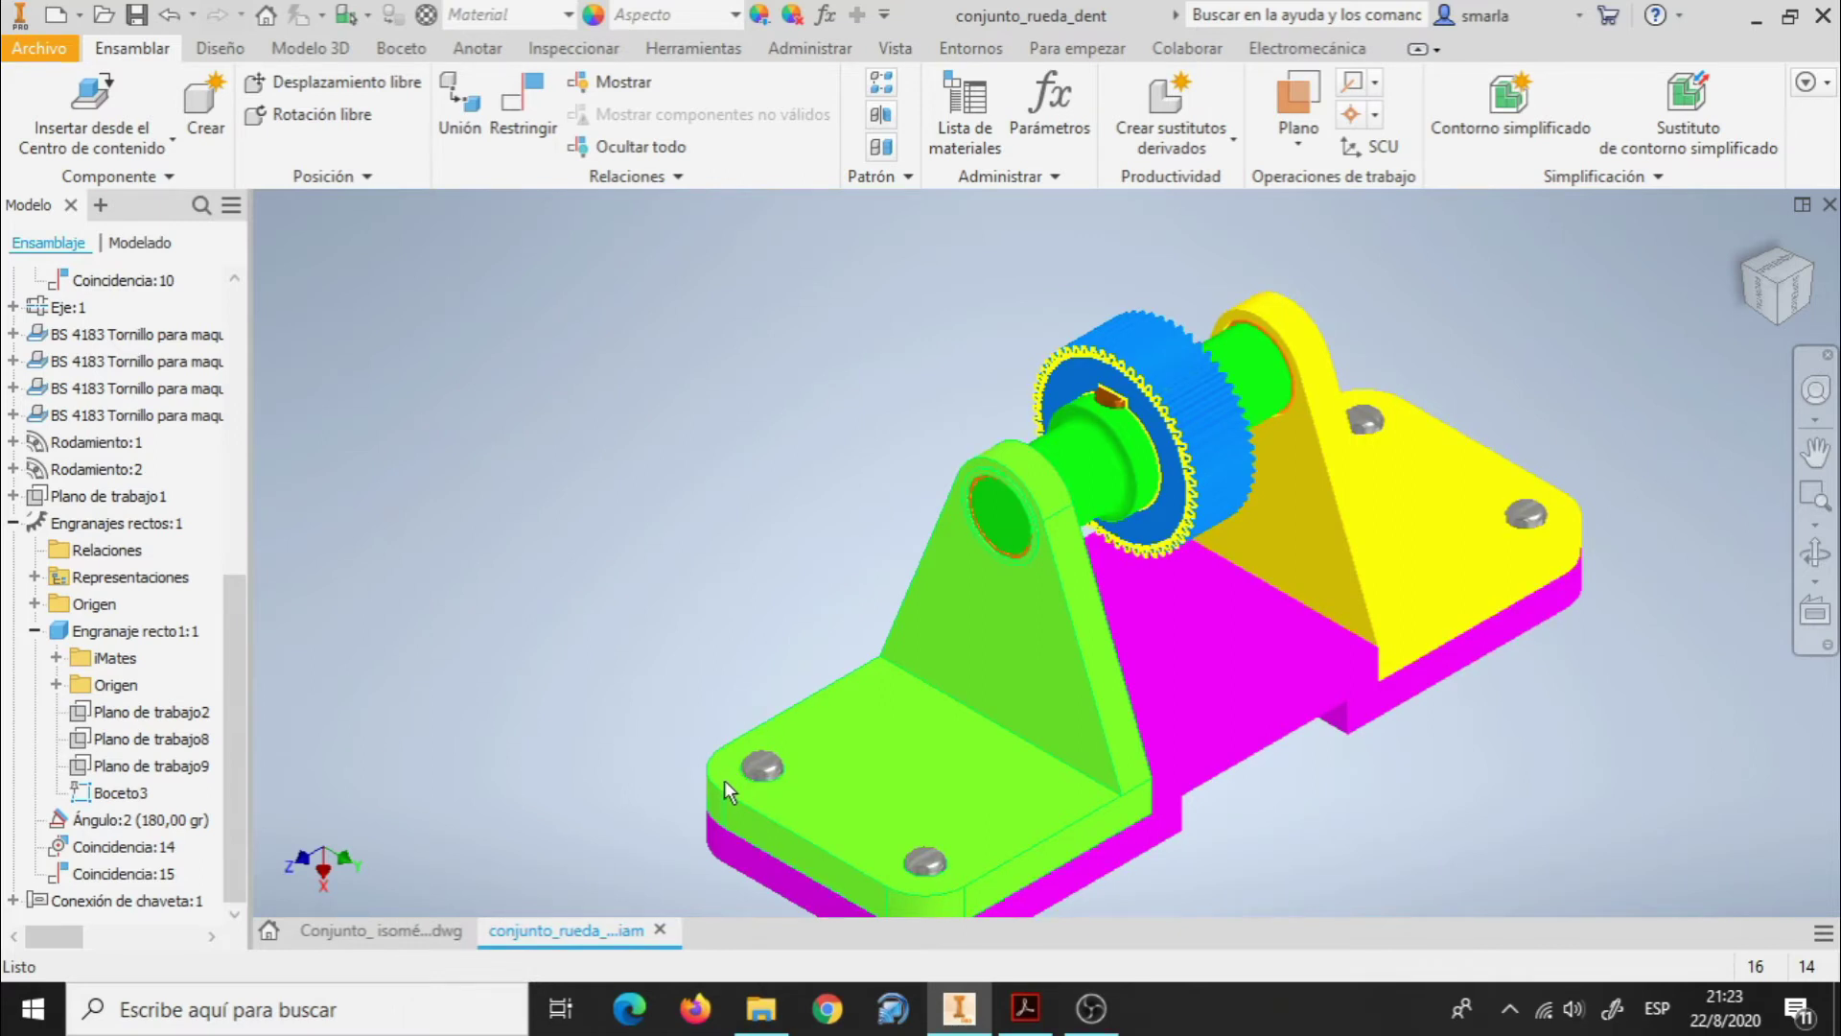
Examine the support bearings, the spur gear and the key connection on the shaft of the gear assembly.
mouse_move(767, 823)
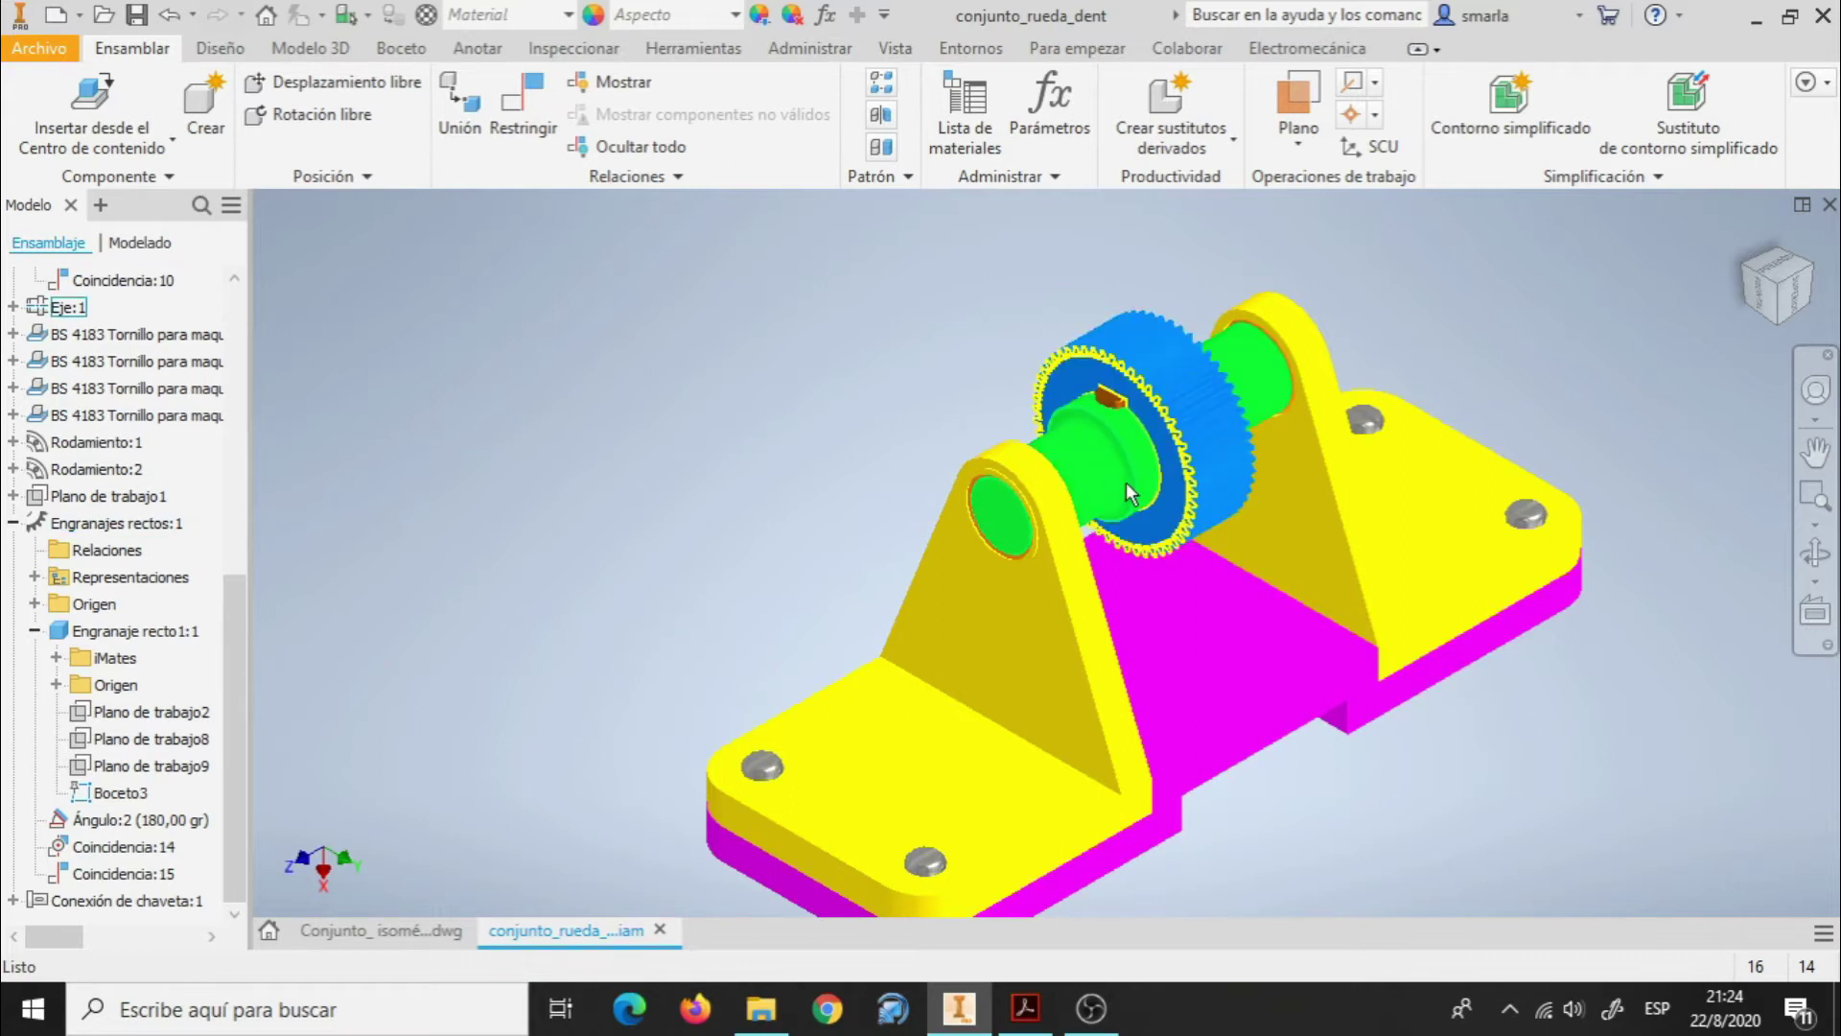
mouse_move(1166, 525)
scroll(1020, 574, down, 5)
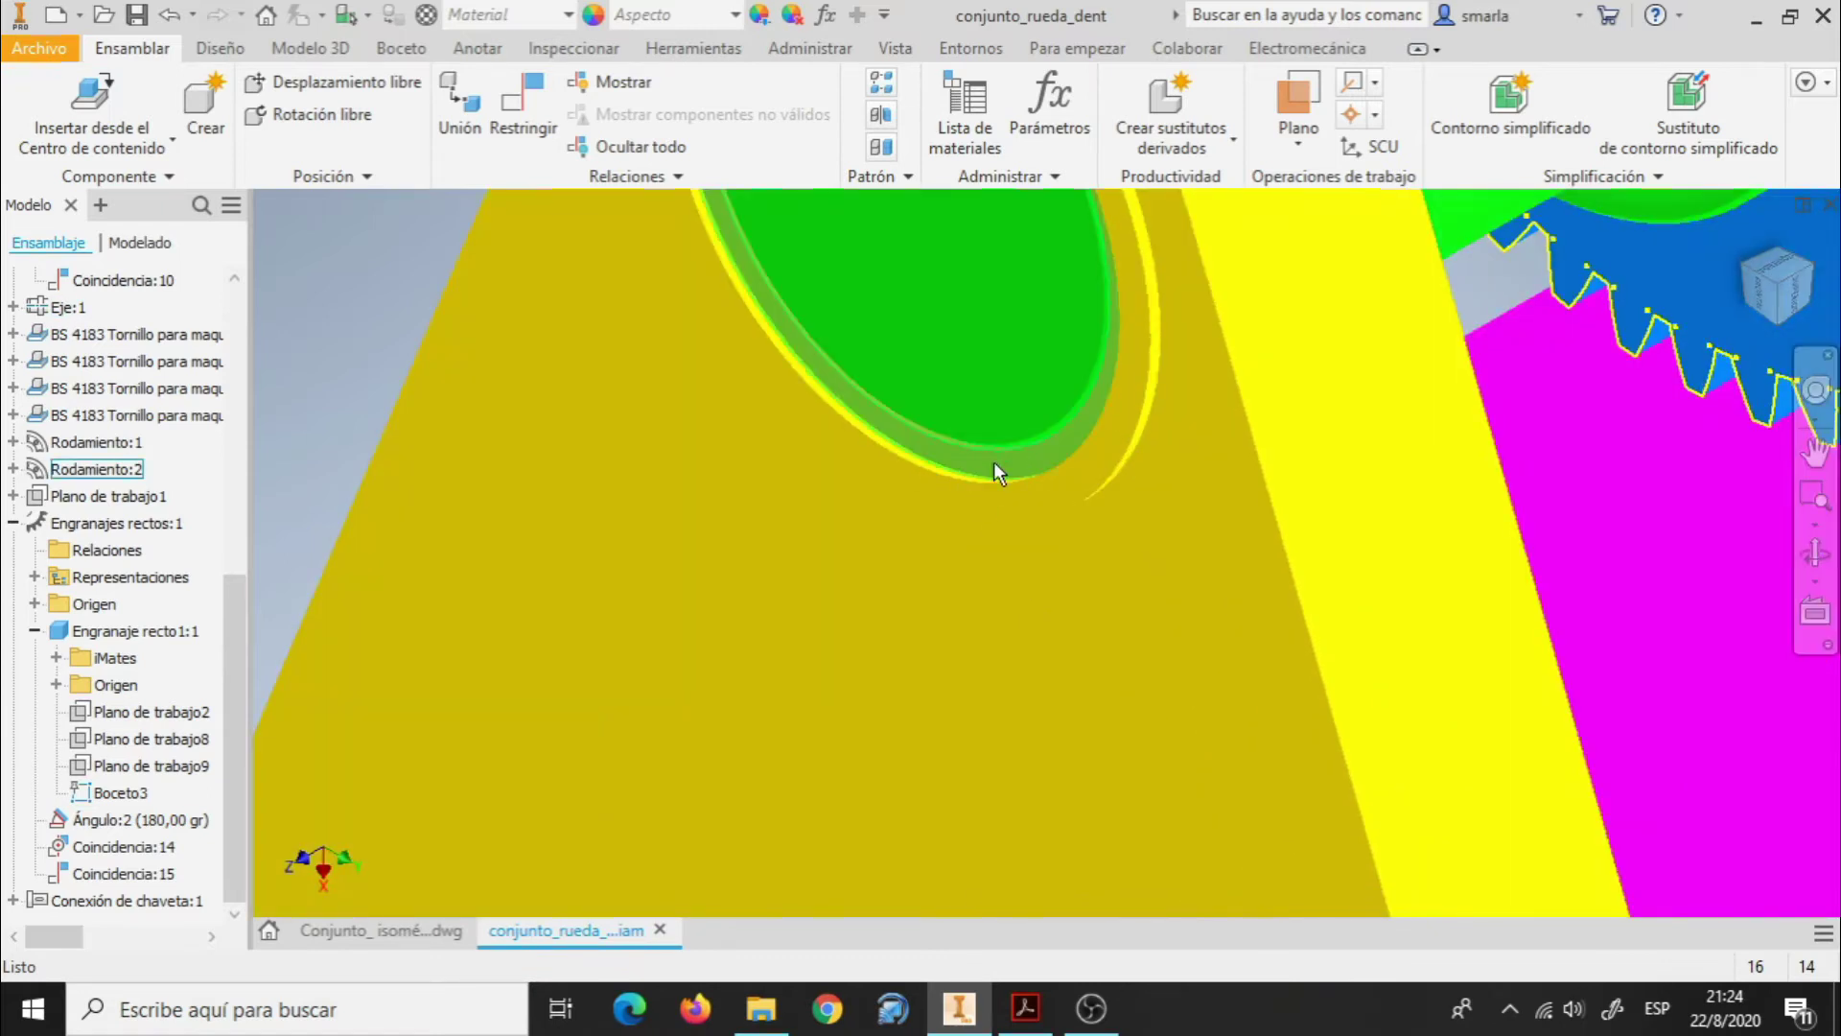
scroll(1026, 451, up, 5)
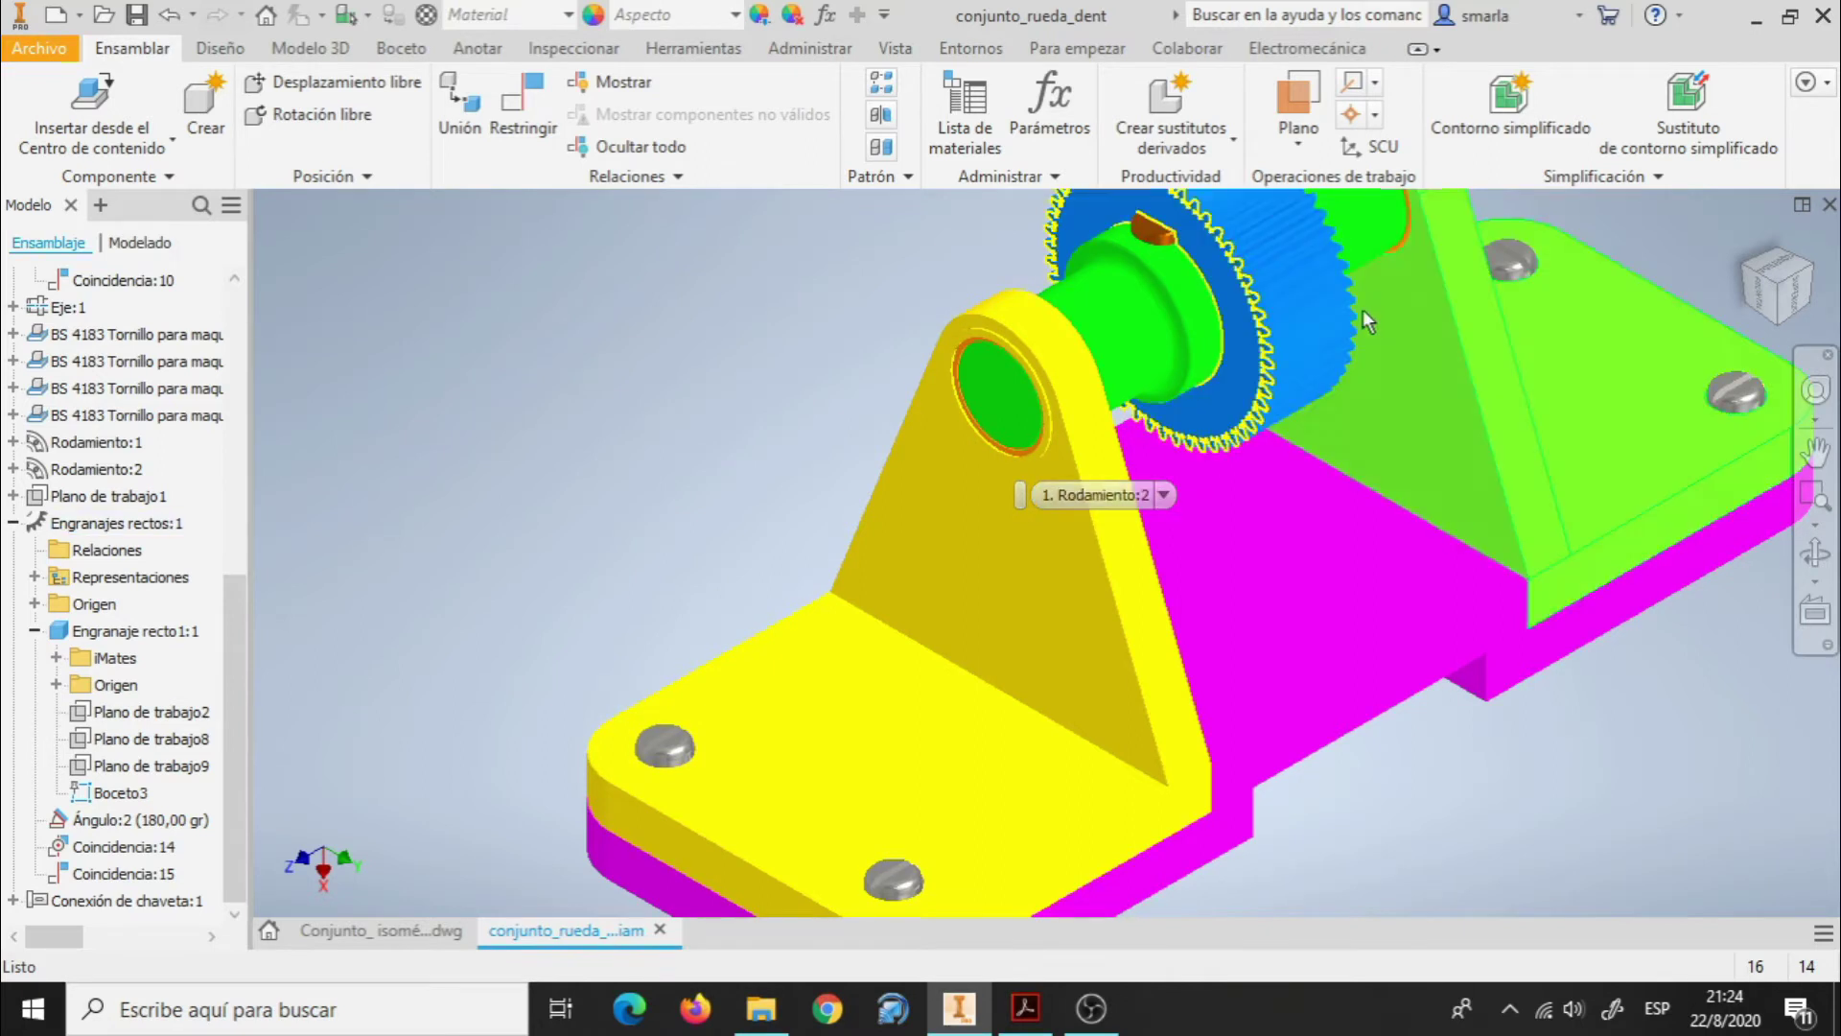
mouse_move(1353, 314)
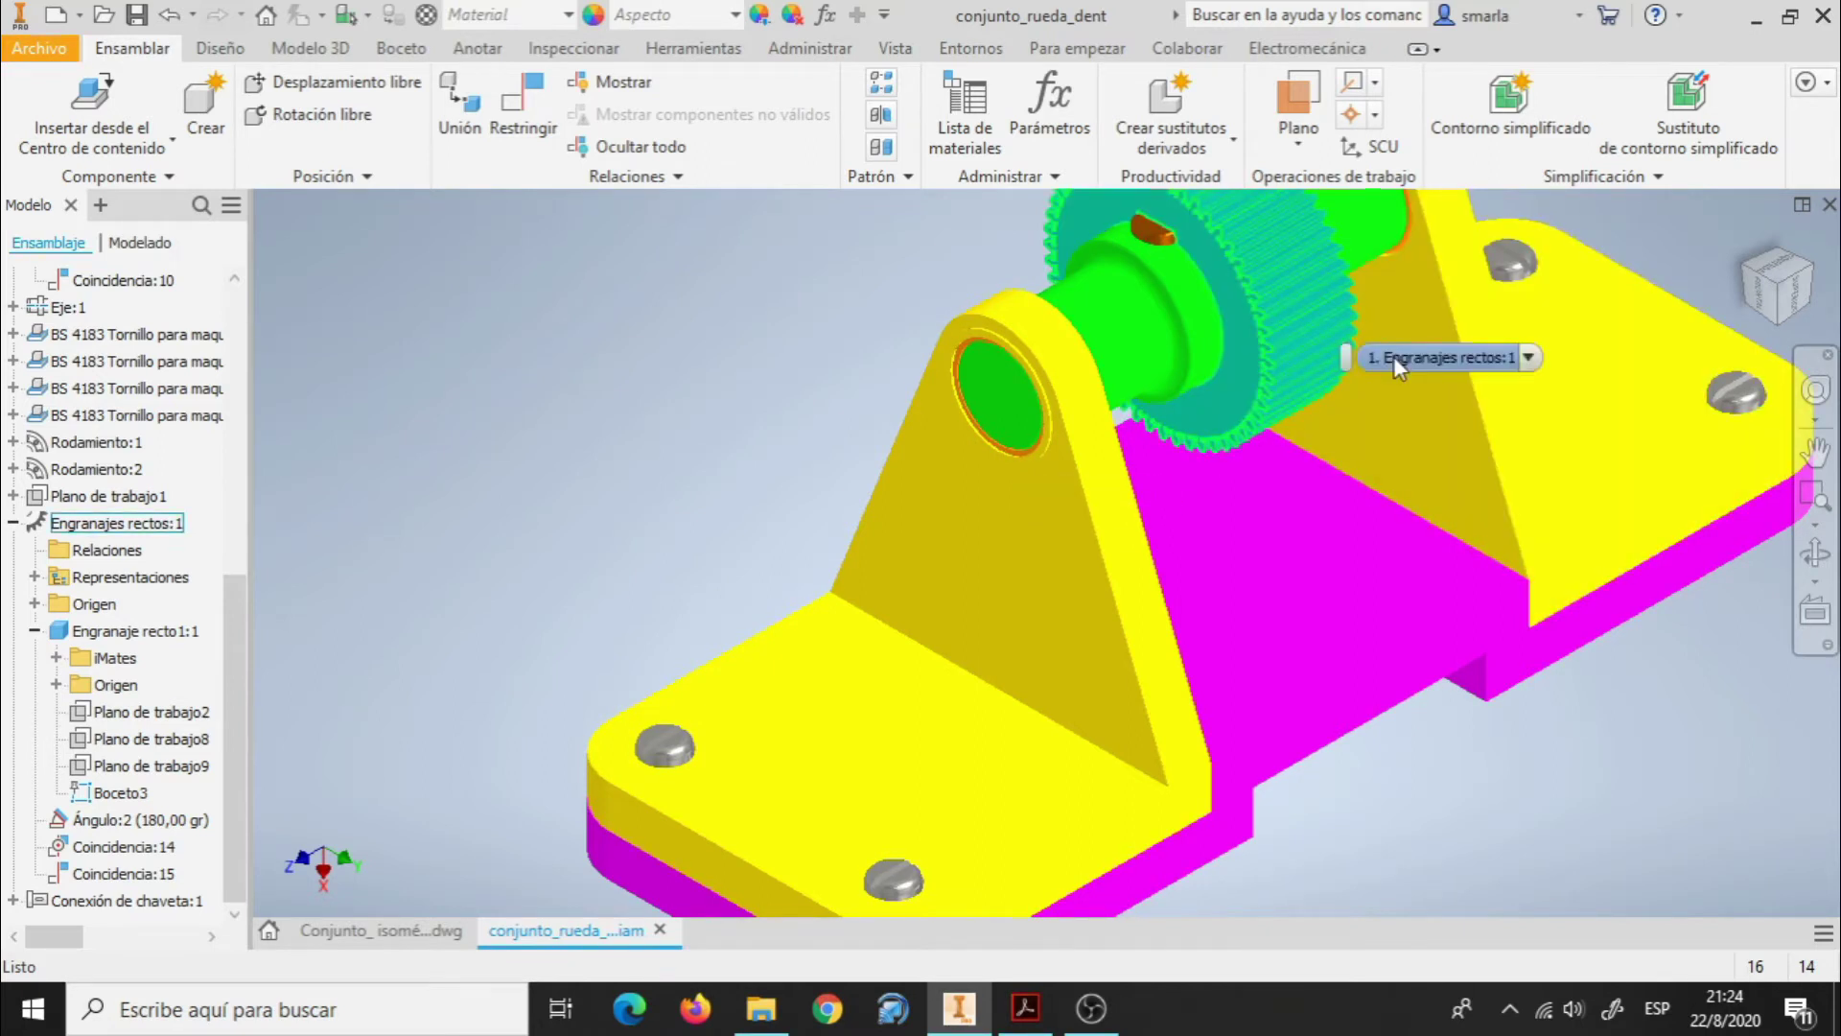
click(1394, 356)
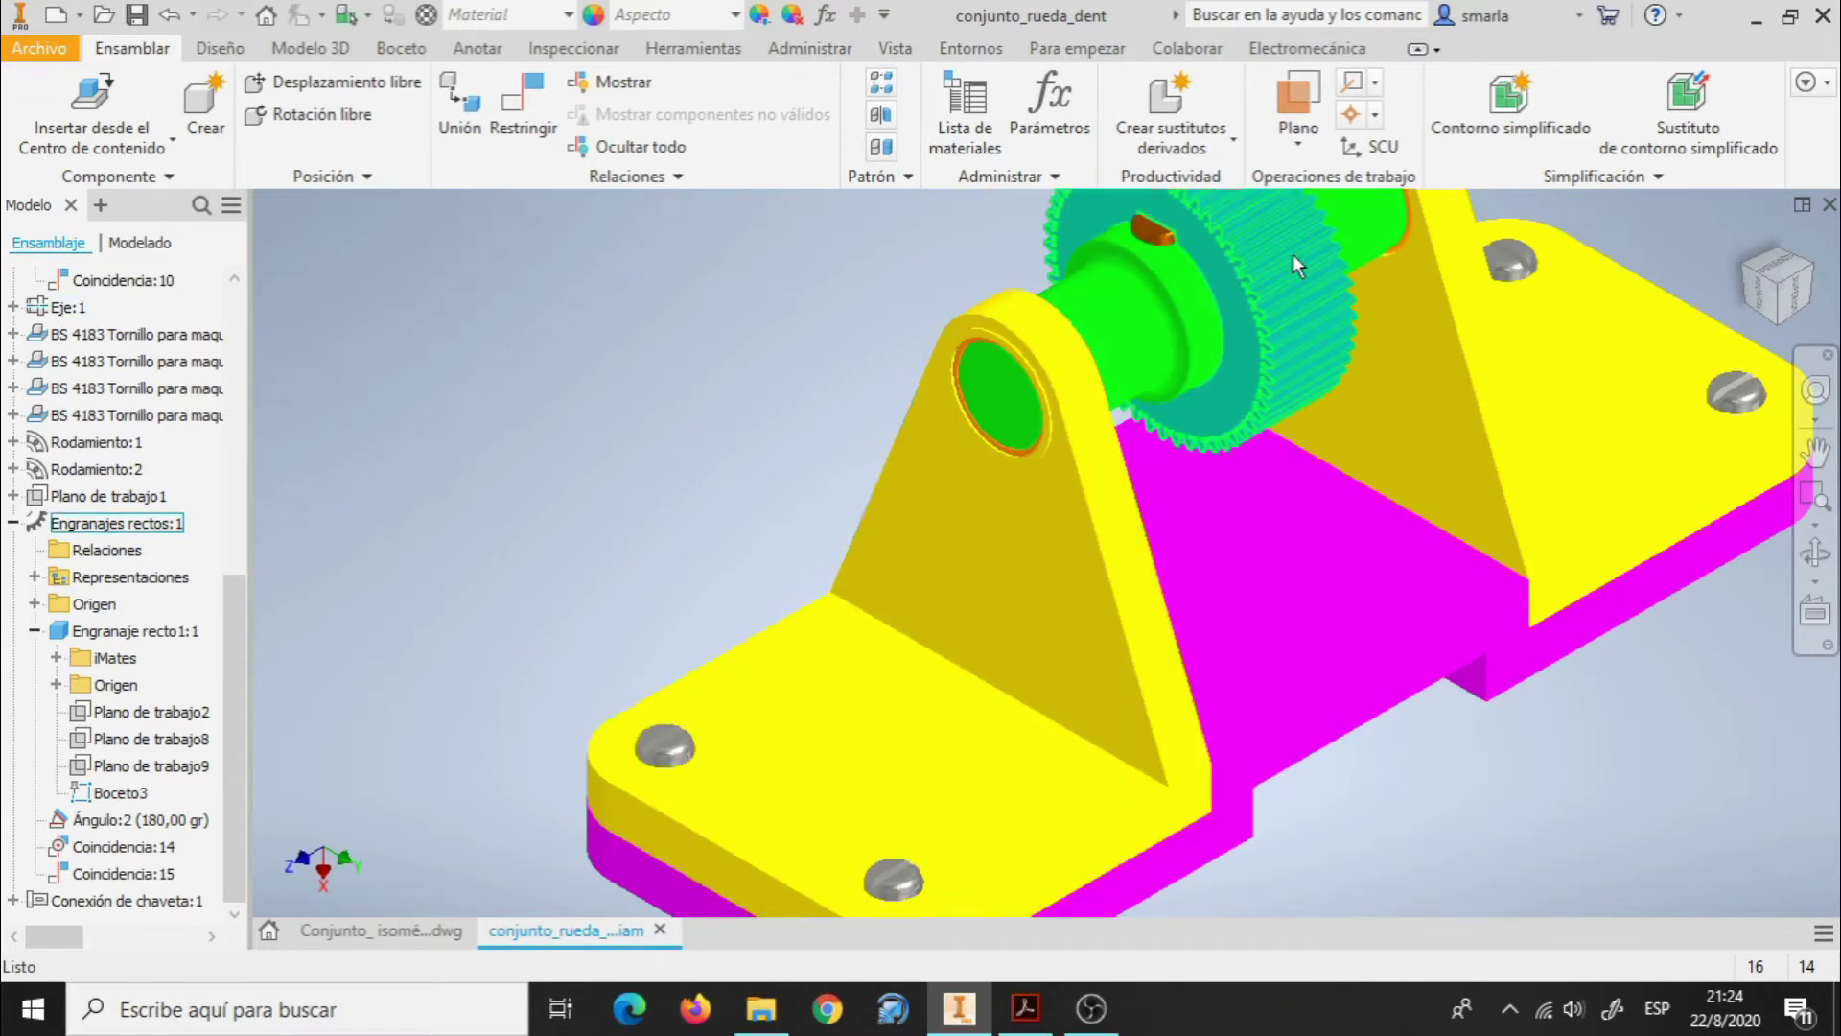
mouse_move(1156, 232)
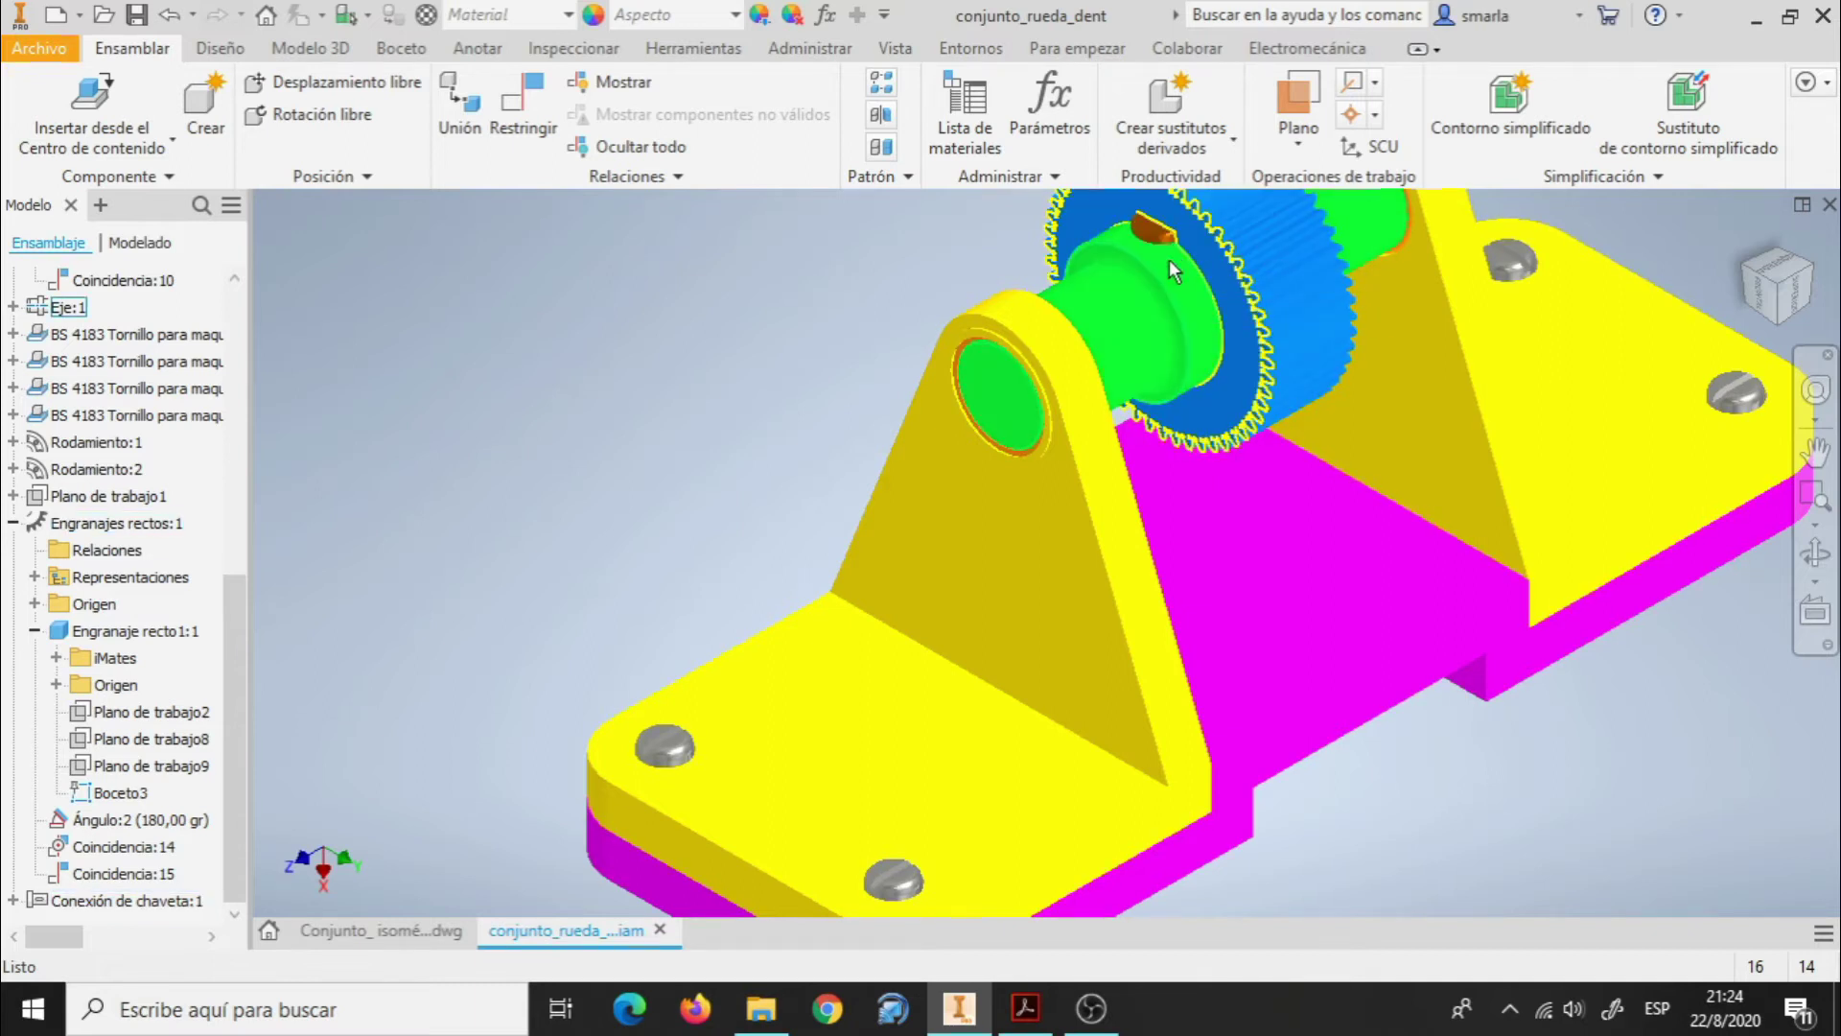
click(1180, 240)
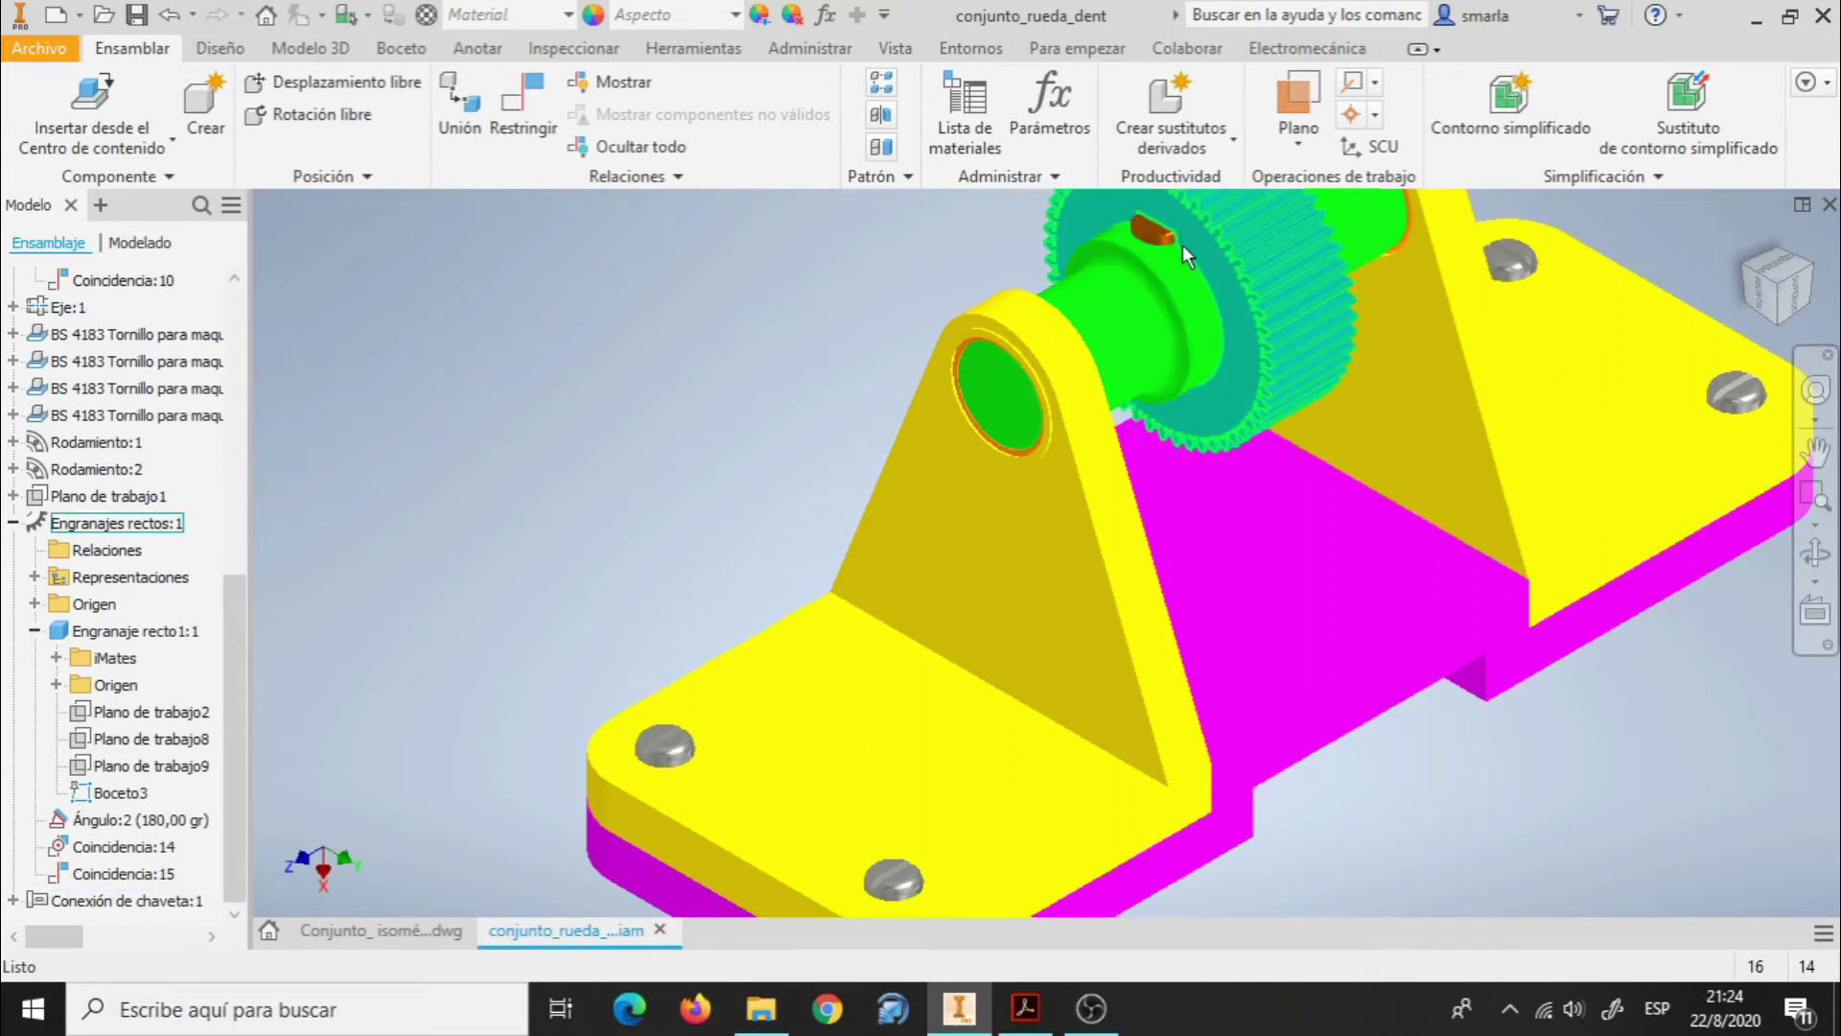
click(1183, 267)
click(1162, 234)
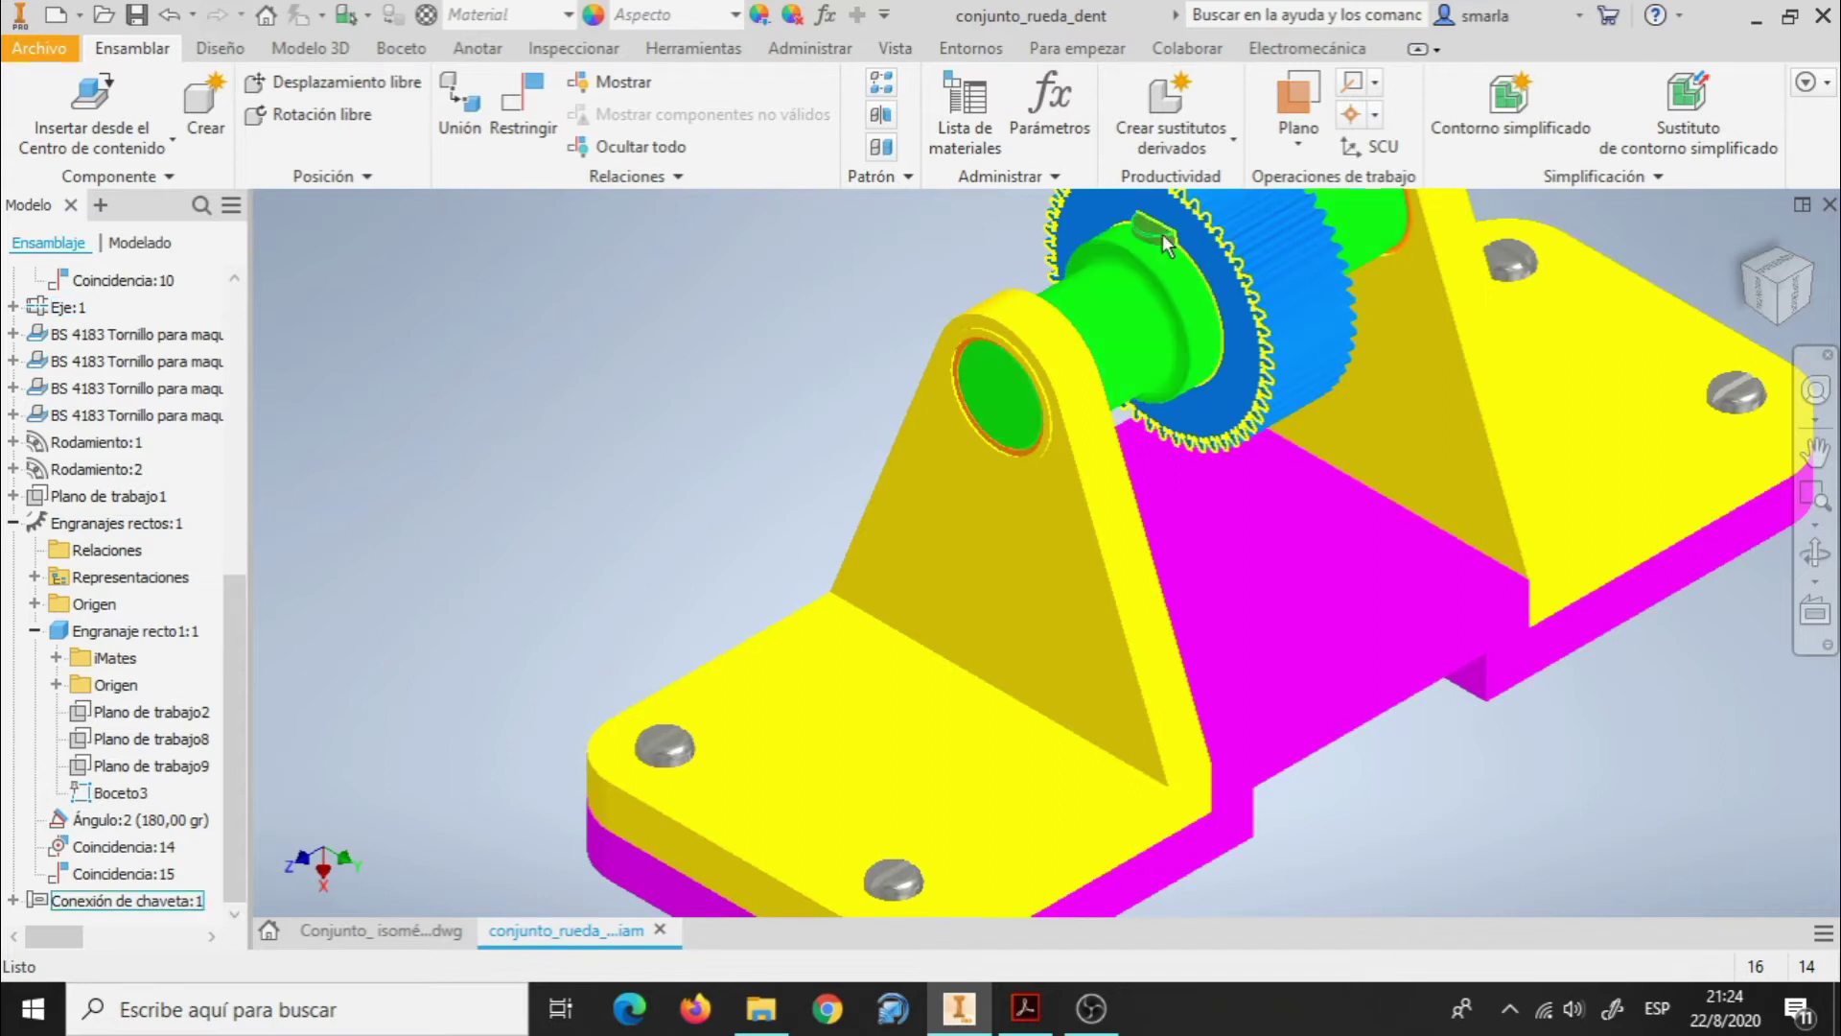
Check the support's bearing bore in the isometric drawing and compare it with the bearing seat in the assembly.
click(401, 932)
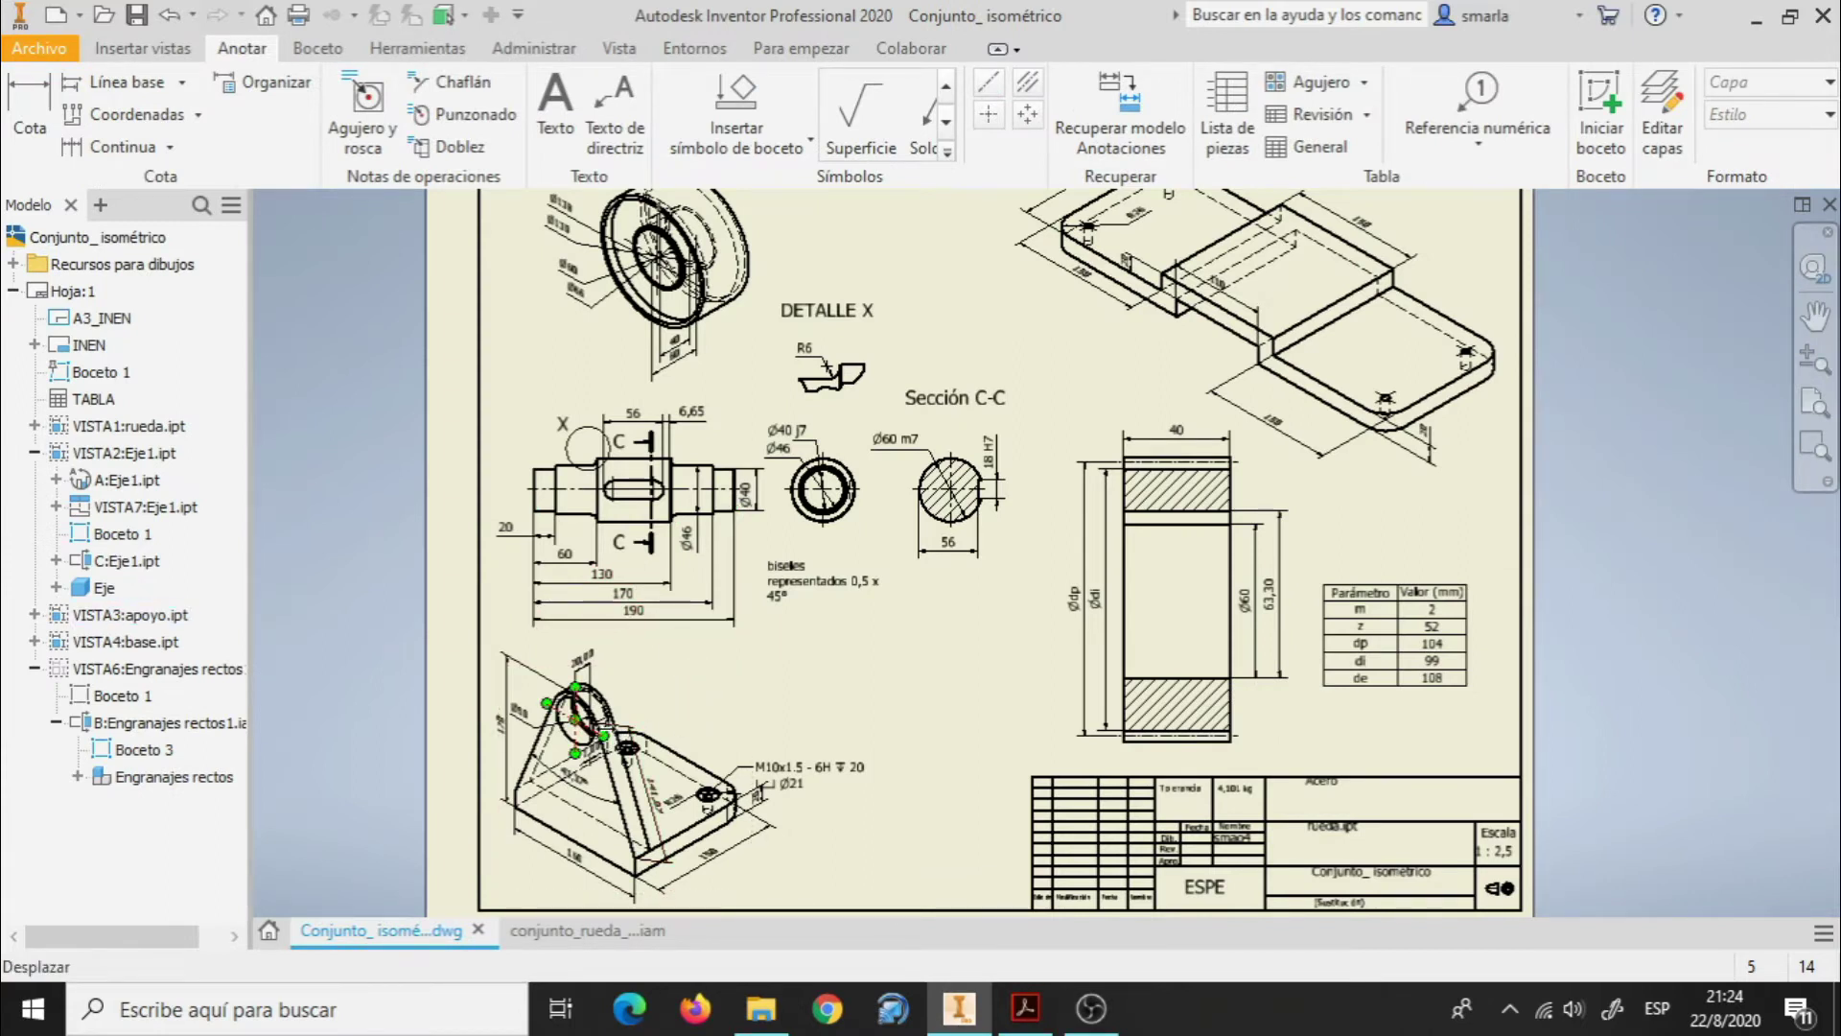
scroll(606, 727, up, 3)
scroll(558, 688, up, 3)
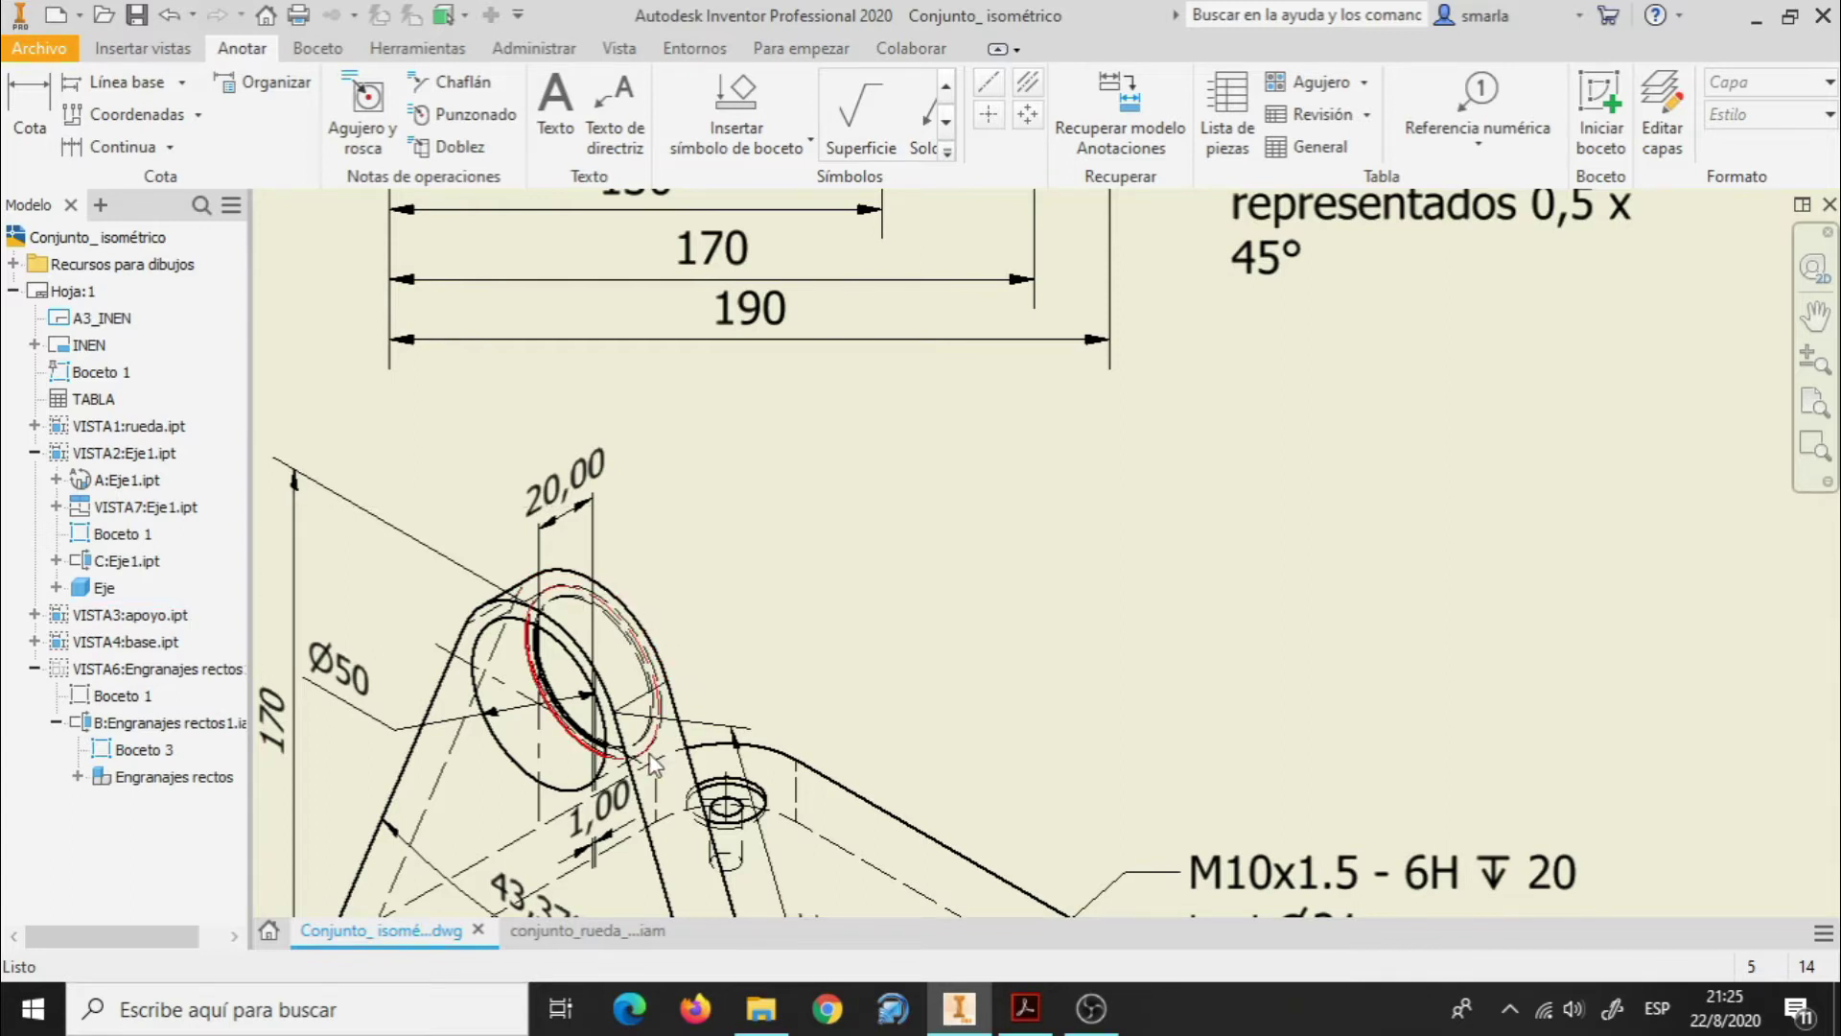
scroll(614, 840, down, 6)
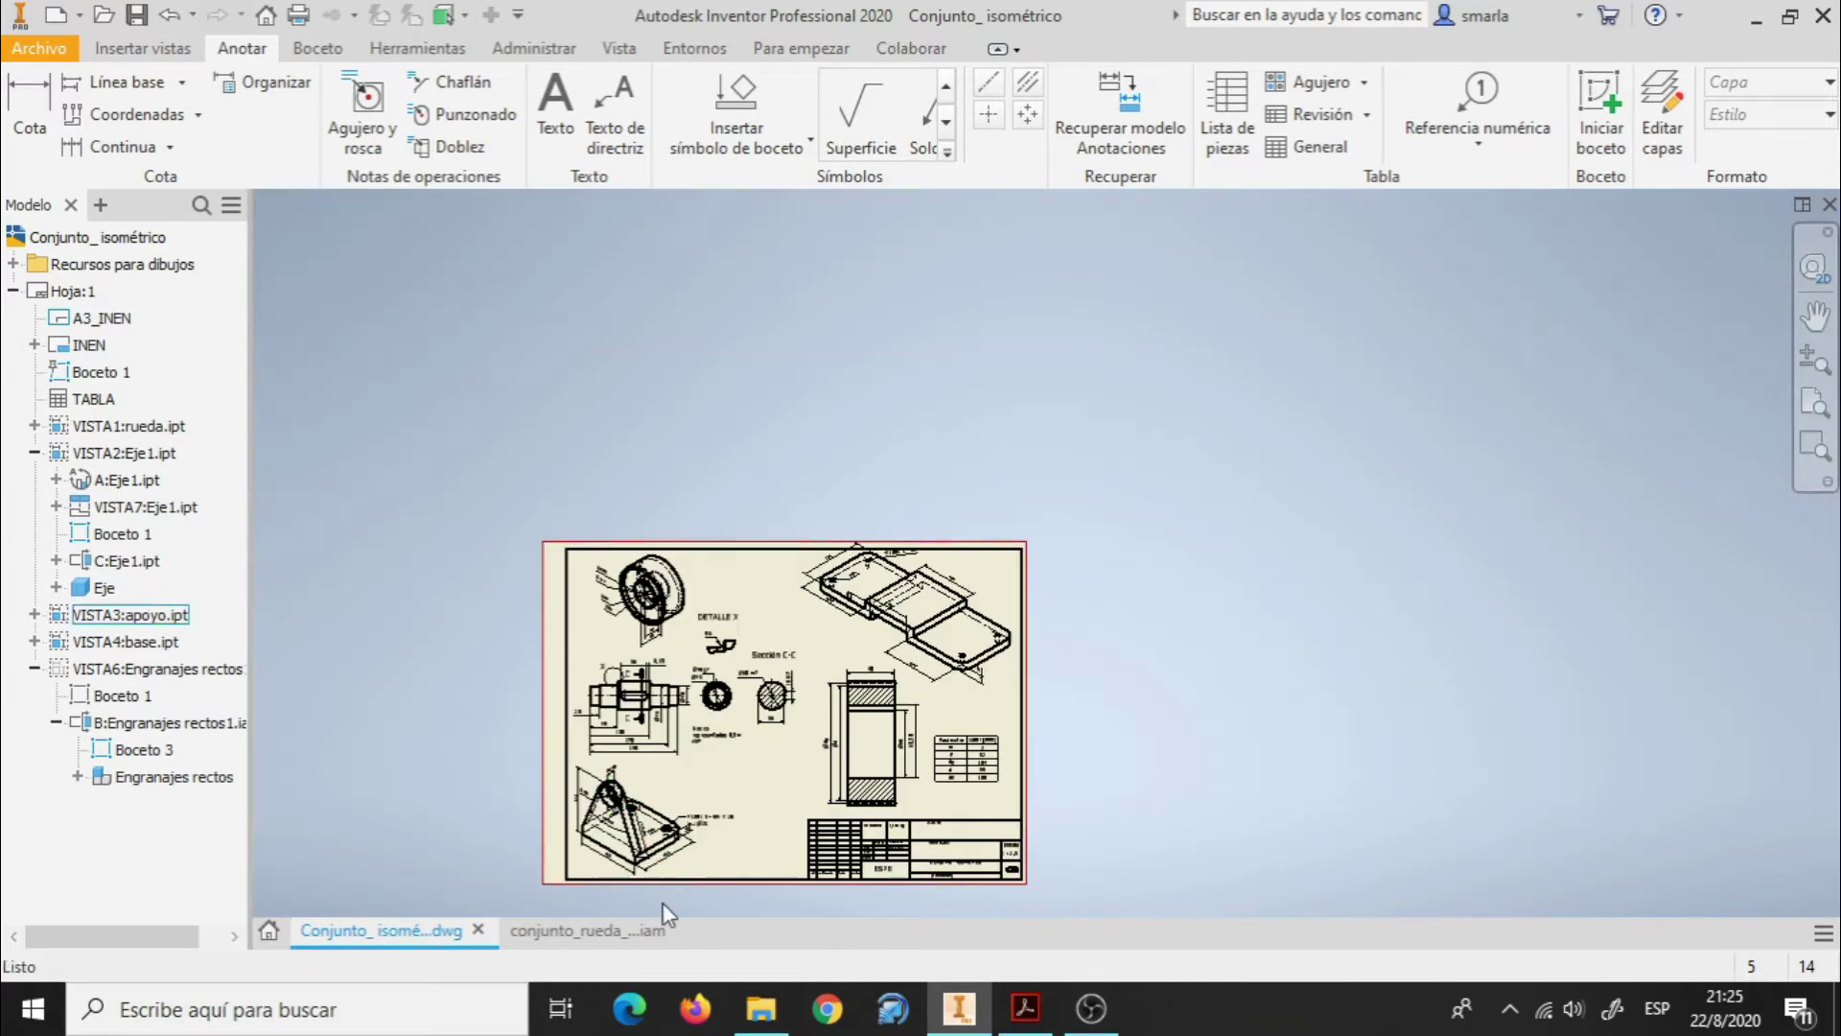
click(595, 930)
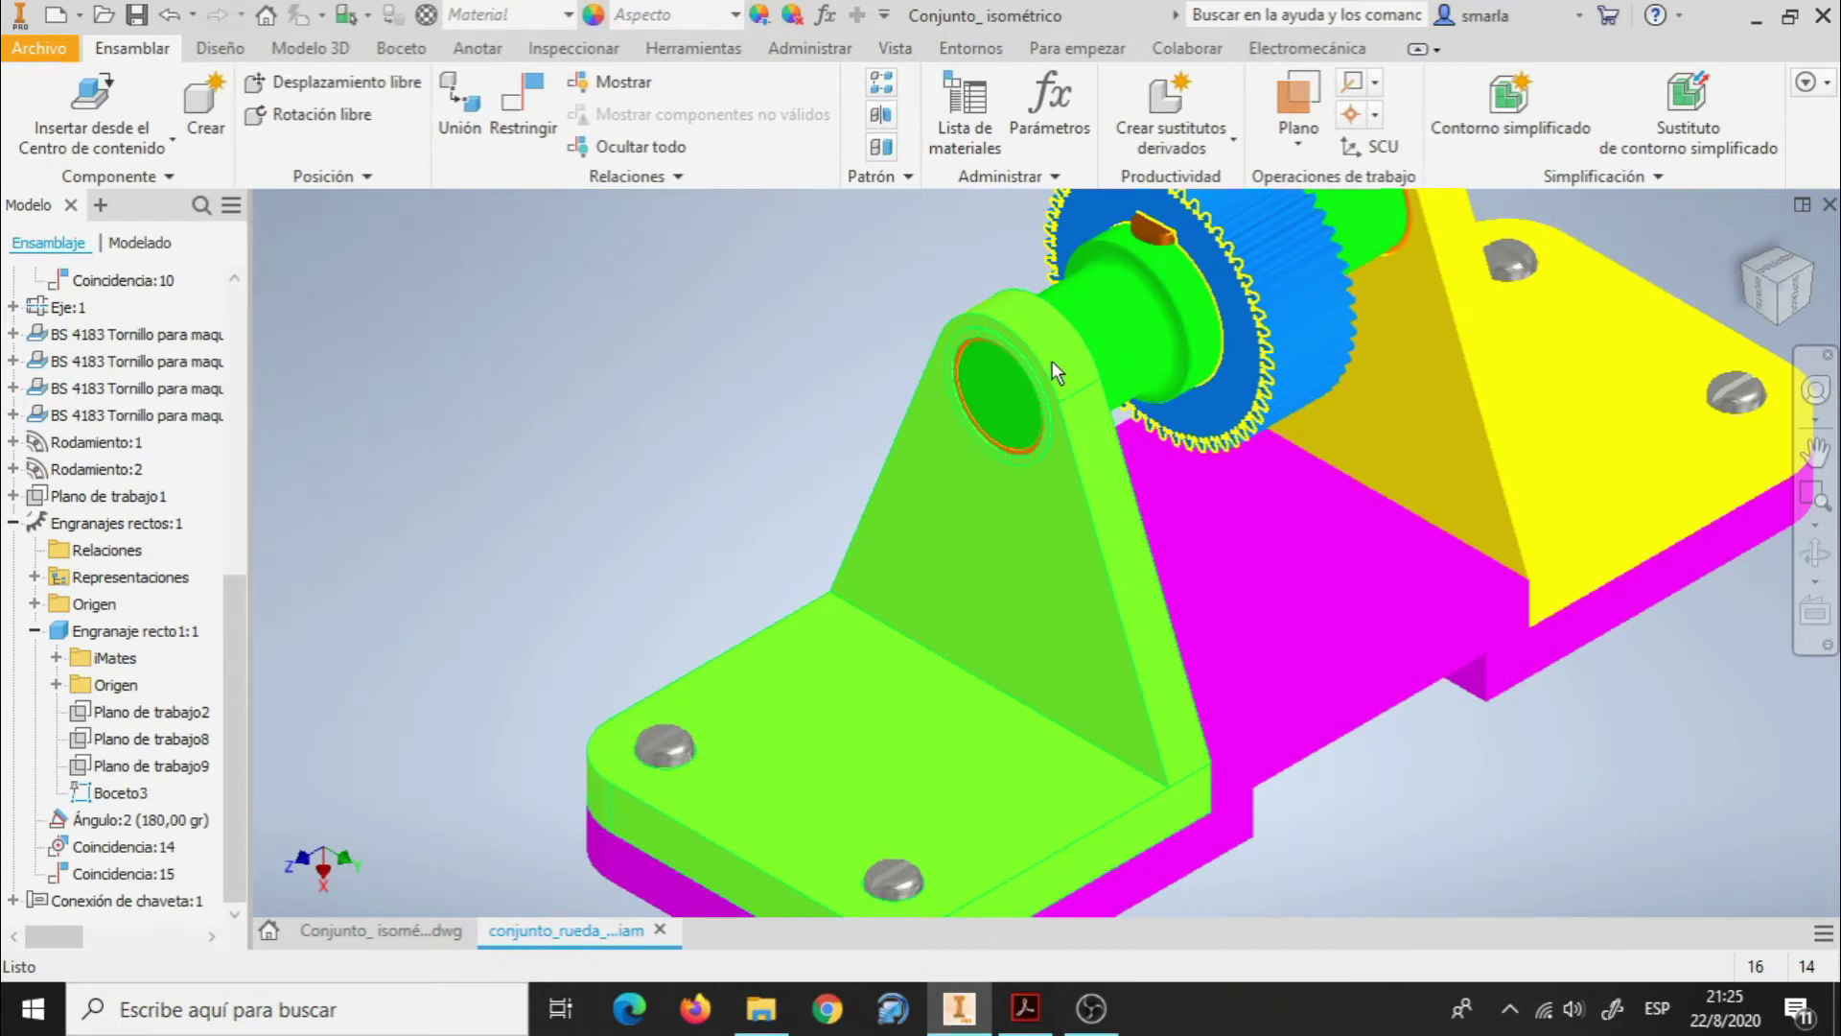
scroll(1055, 372, up, 4)
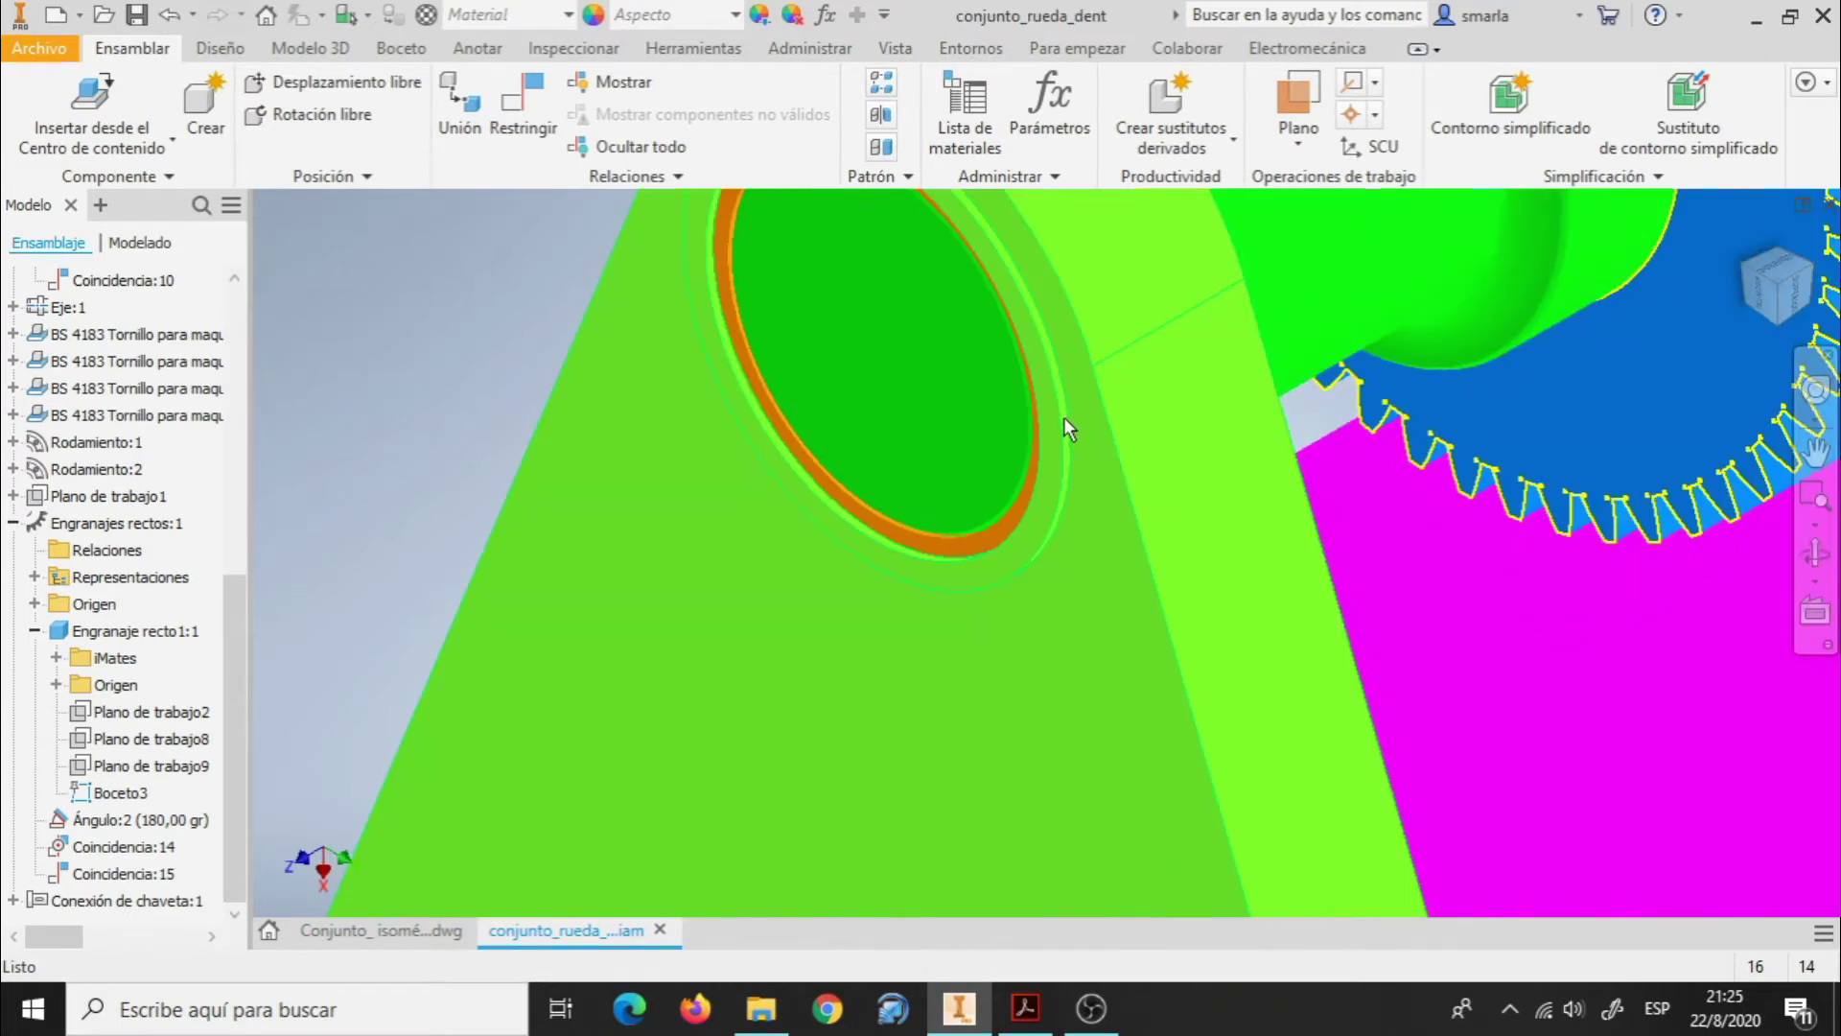
scroll(1063, 417, down, 4)
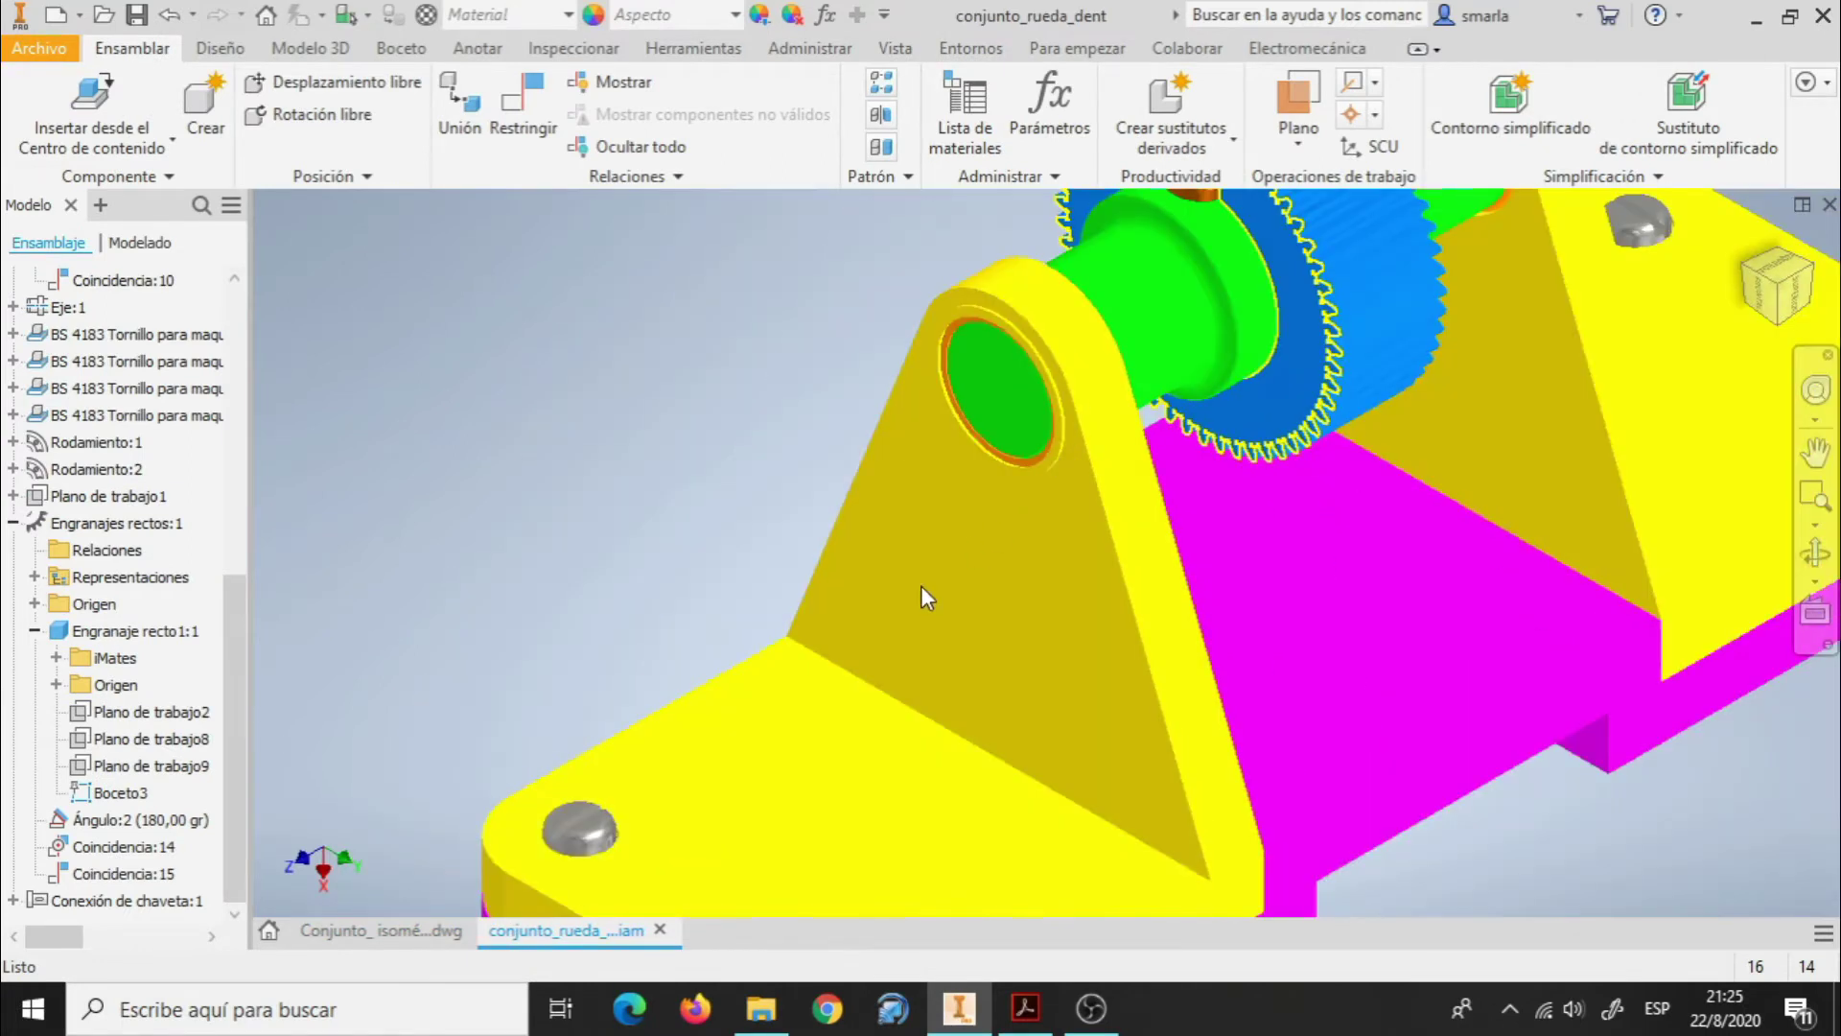
Review the shaft views in the isometric drawing, including its length dimensions, keyway and Section C-C.
click(365, 931)
scroll(707, 689, up, 5)
scroll(697, 709, down, 5)
scroll(689, 719, up, 8)
scroll(686, 719, down, 4)
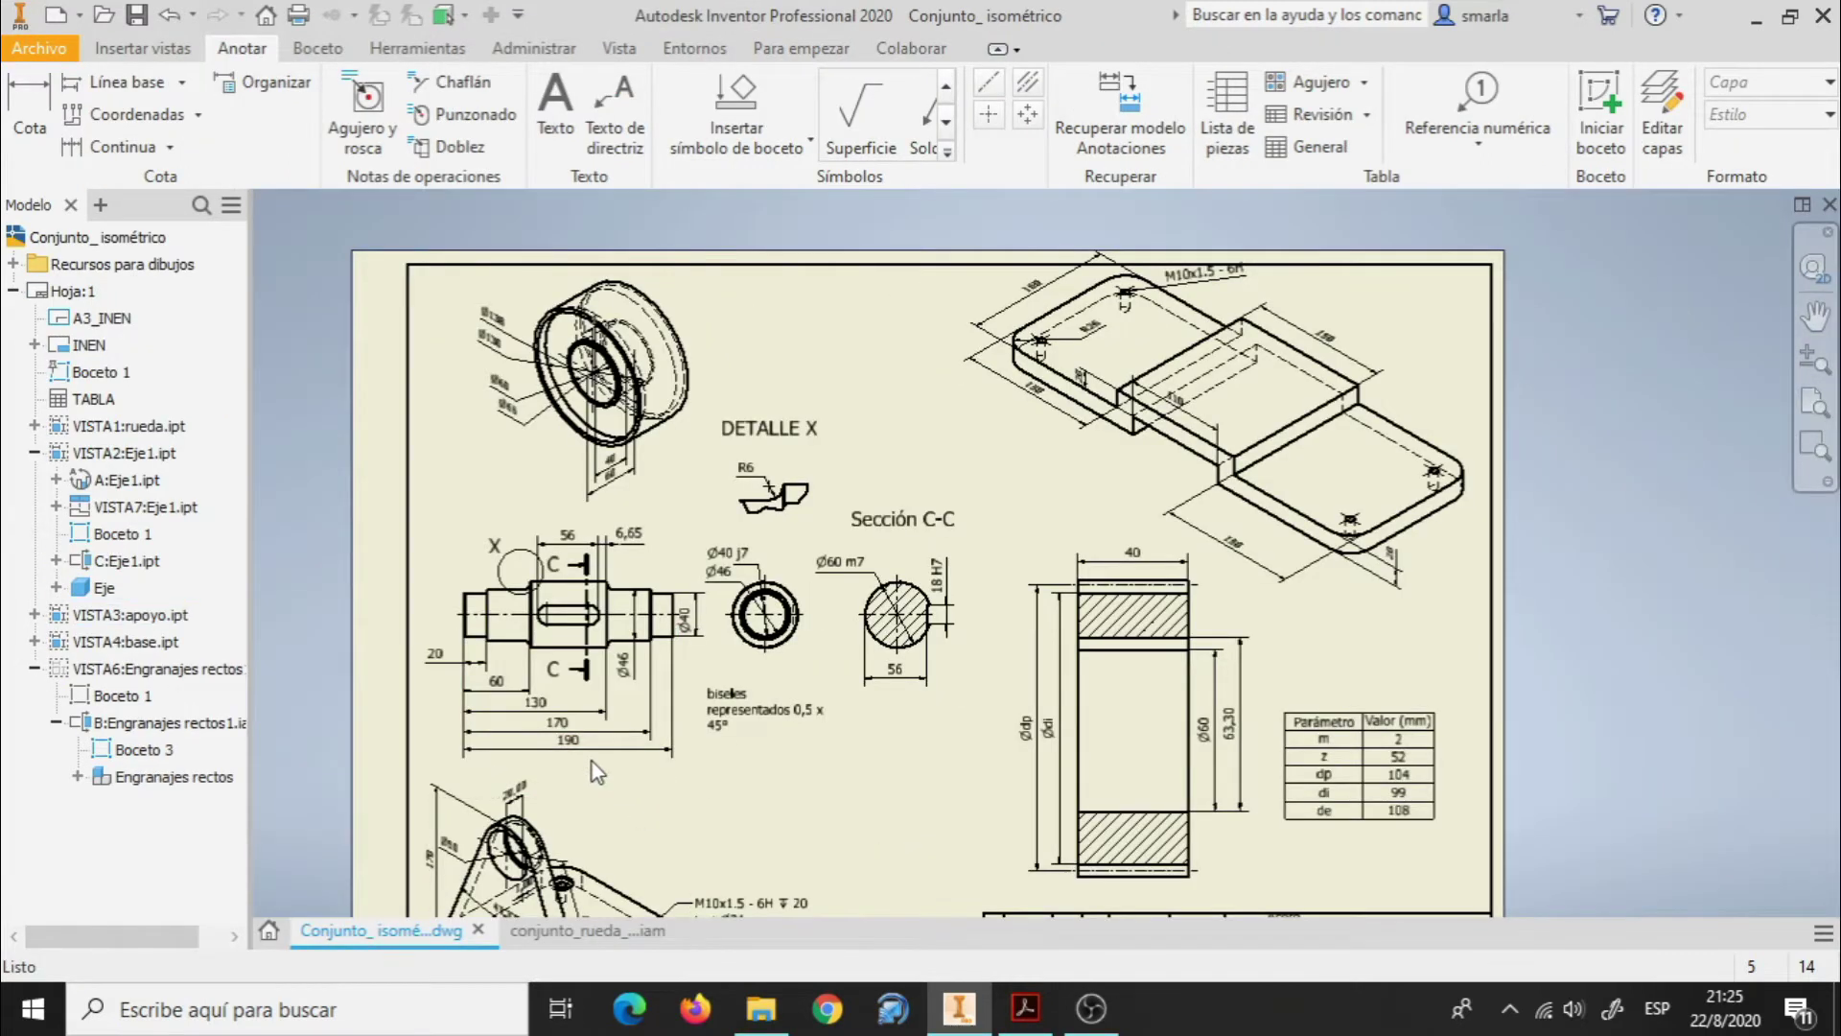
scroll(597, 772, up, 3)
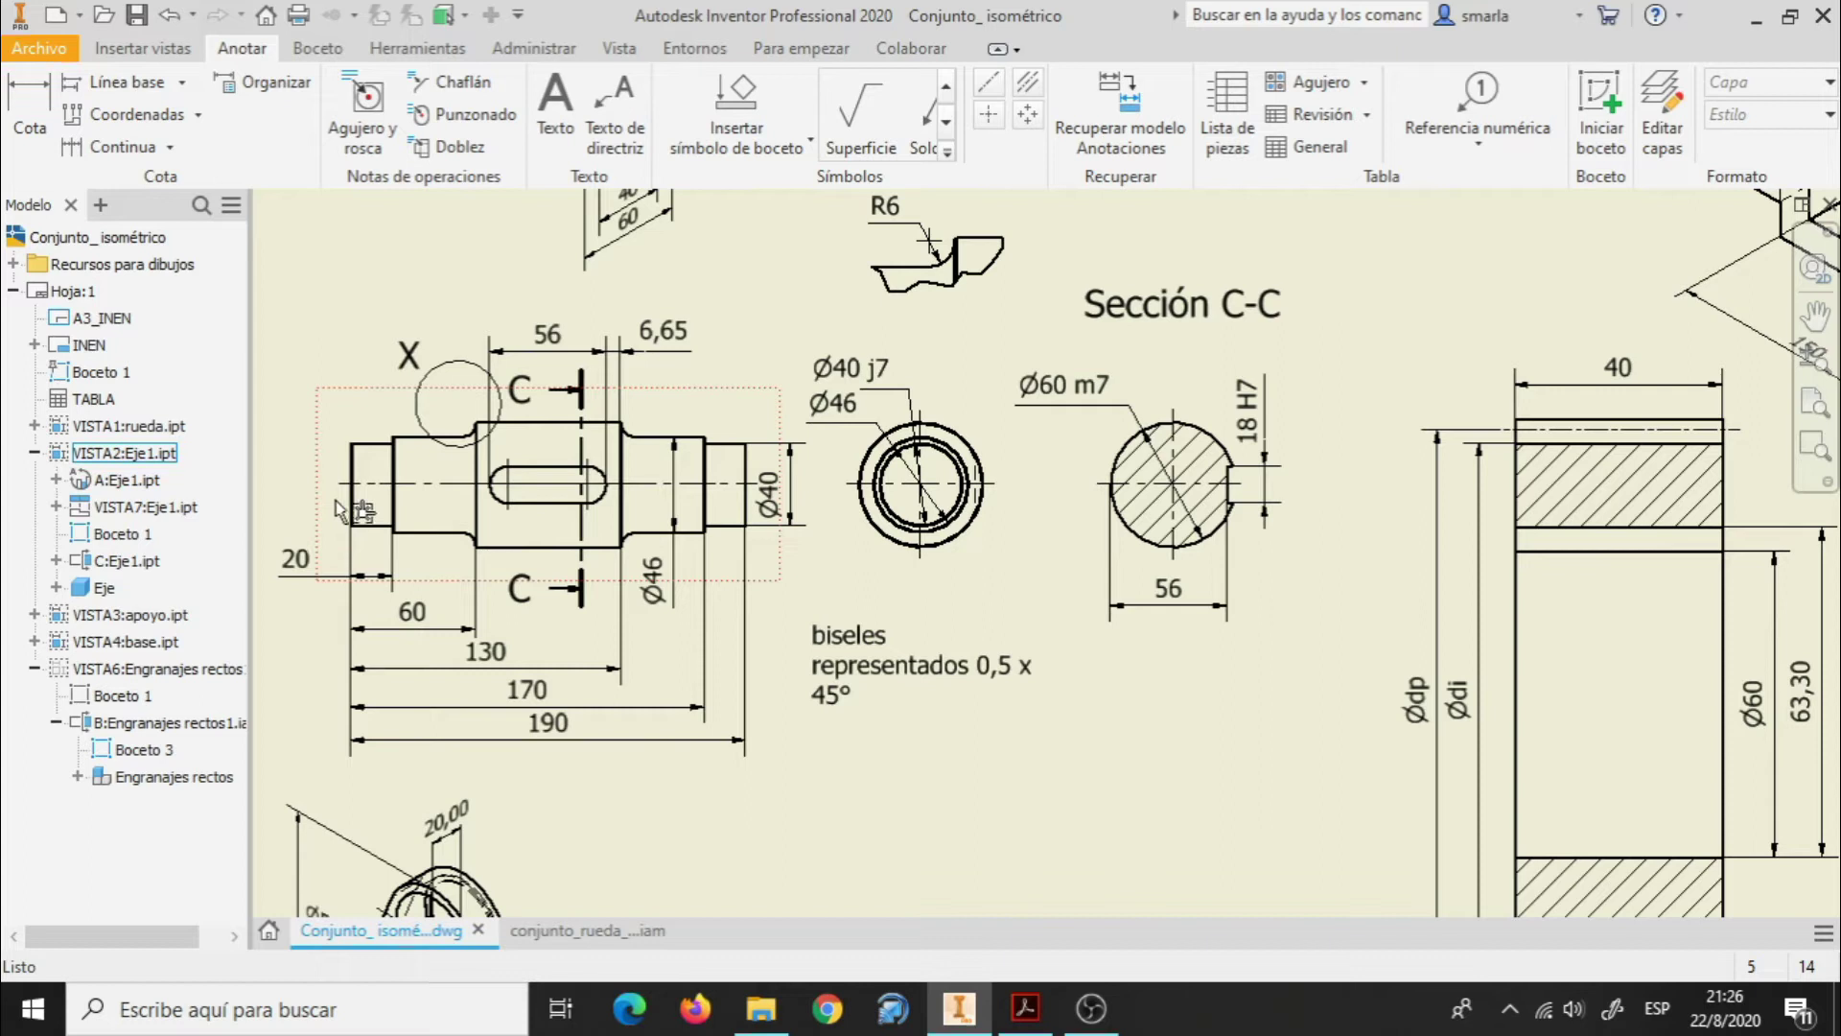
click(738, 522)
mouse_move(741, 524)
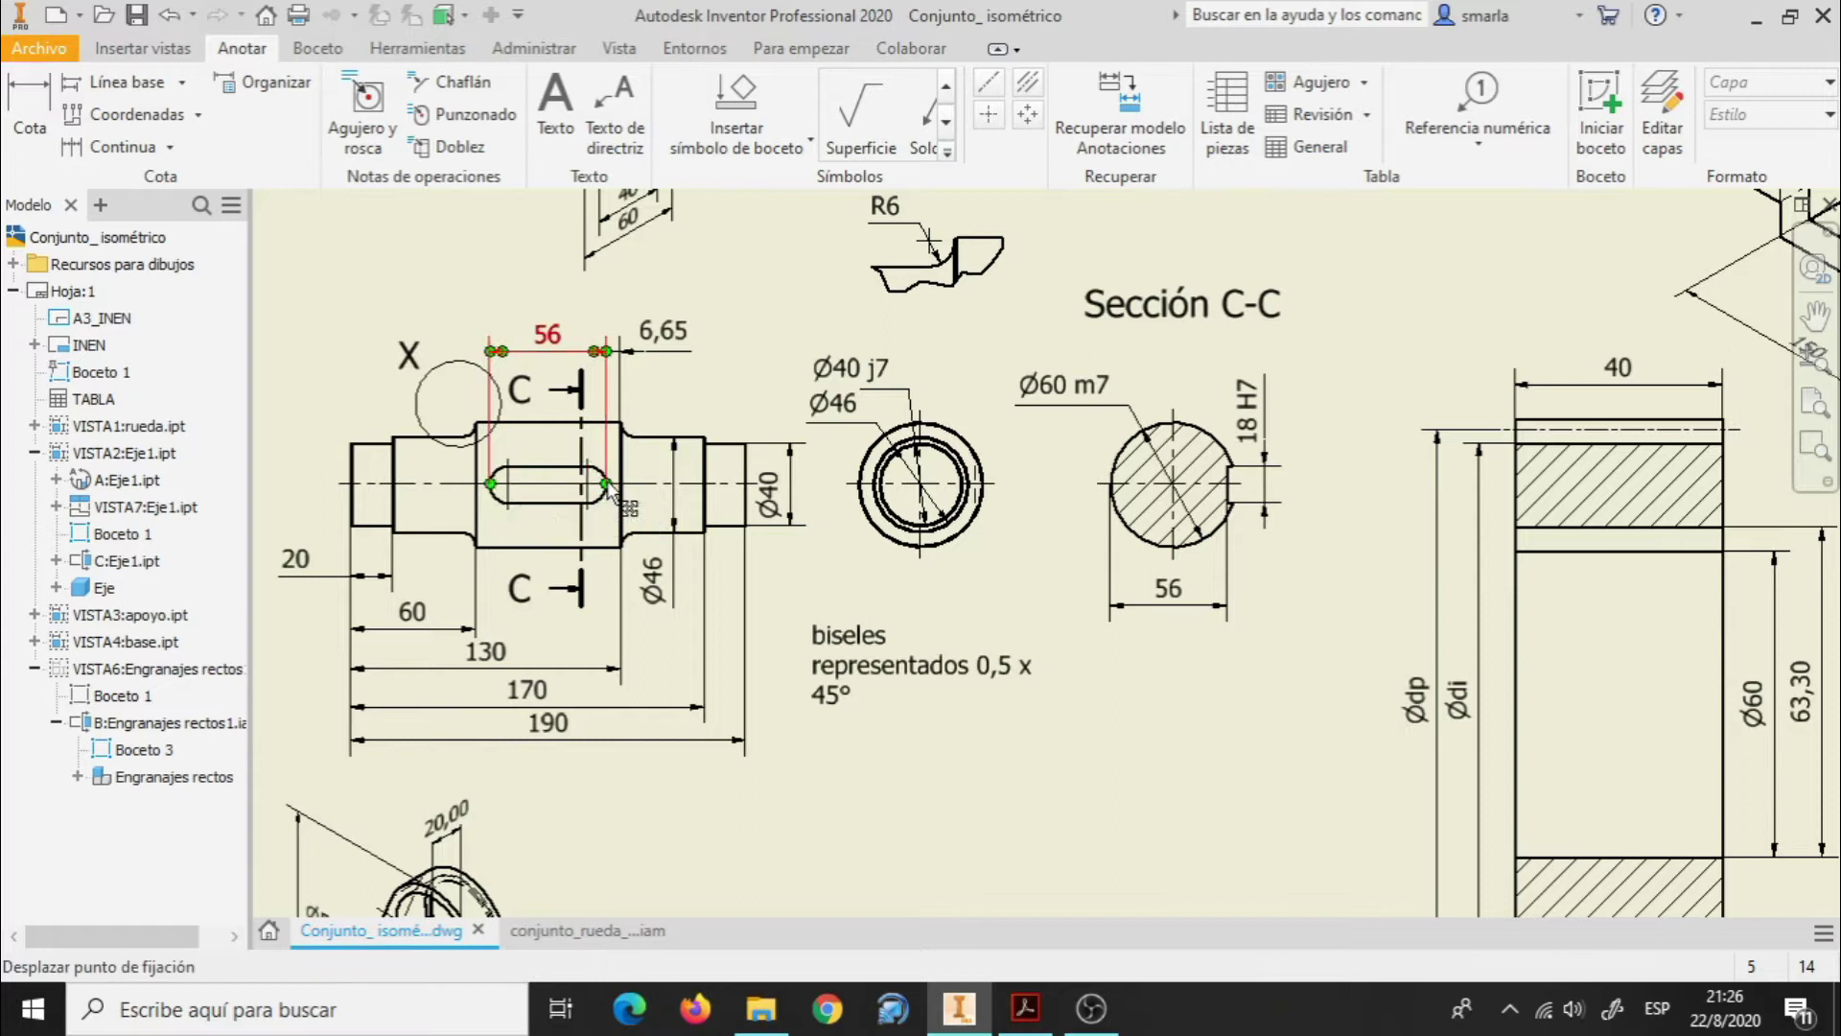
mouse_move(608, 491)
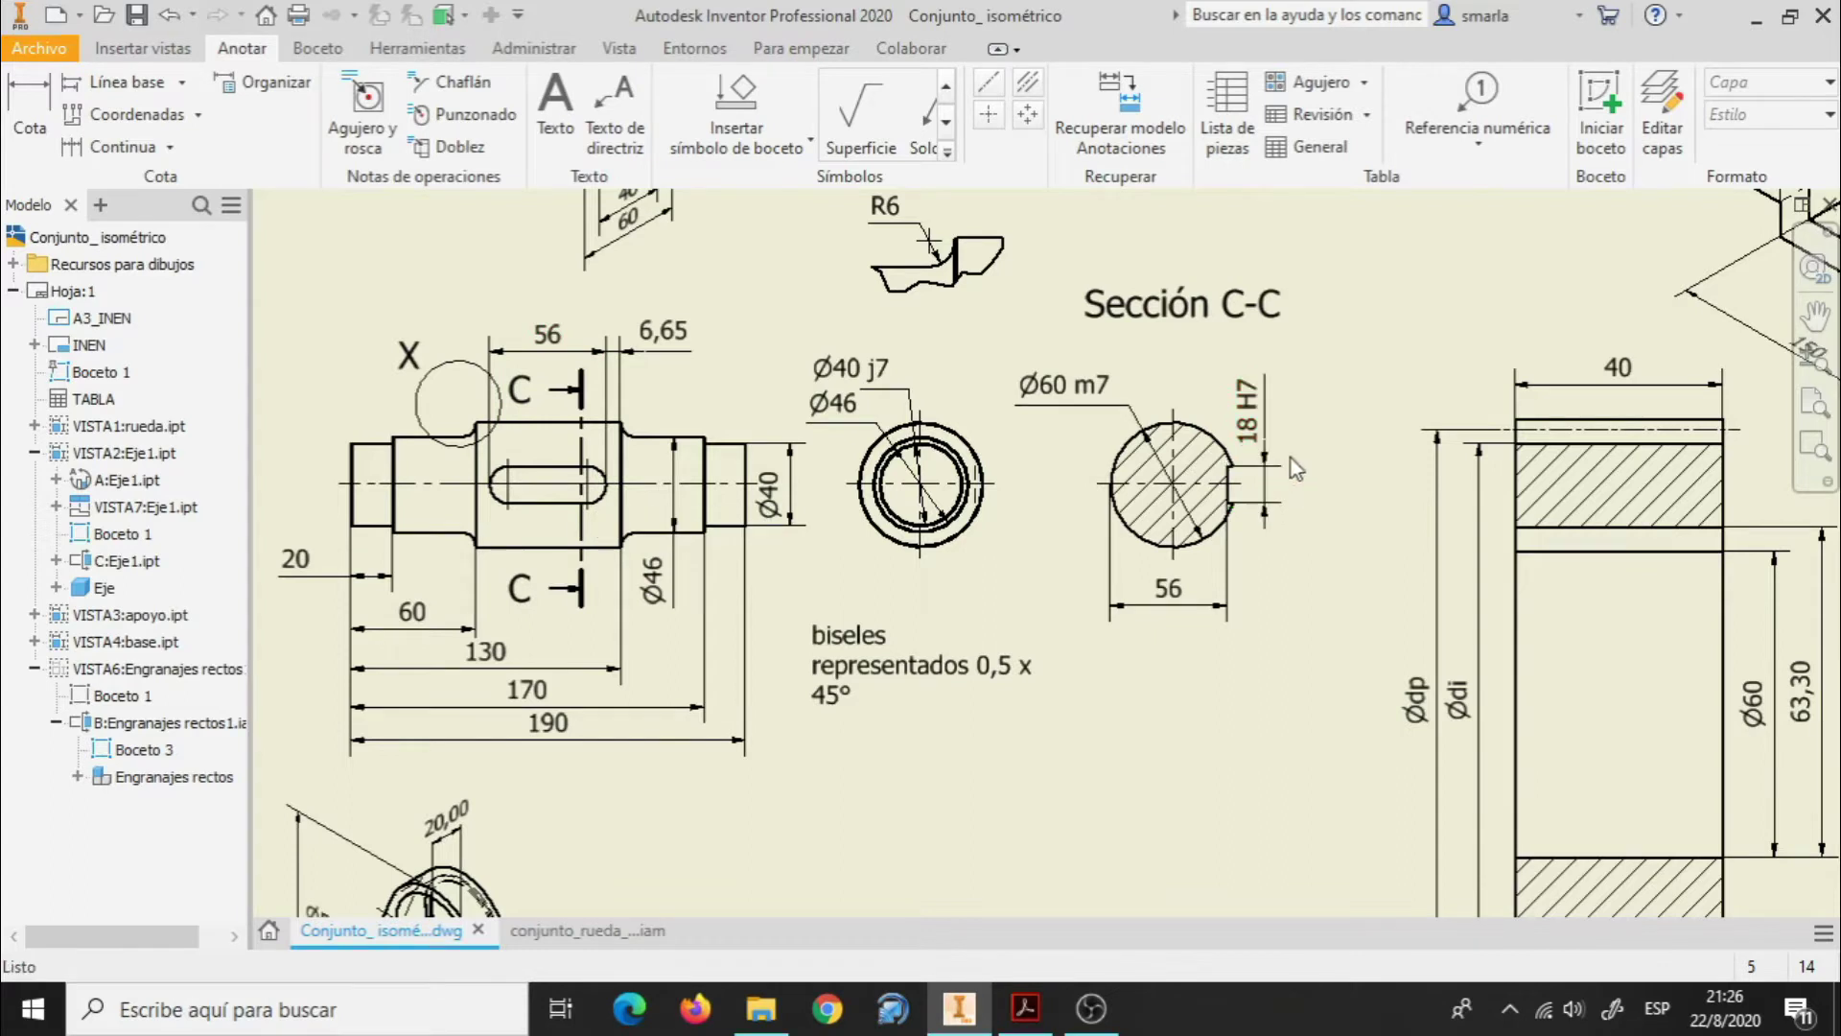
Dimension the gear section's outside diameter, placing the dimension outside the existing Ødp dimension.
key(d)
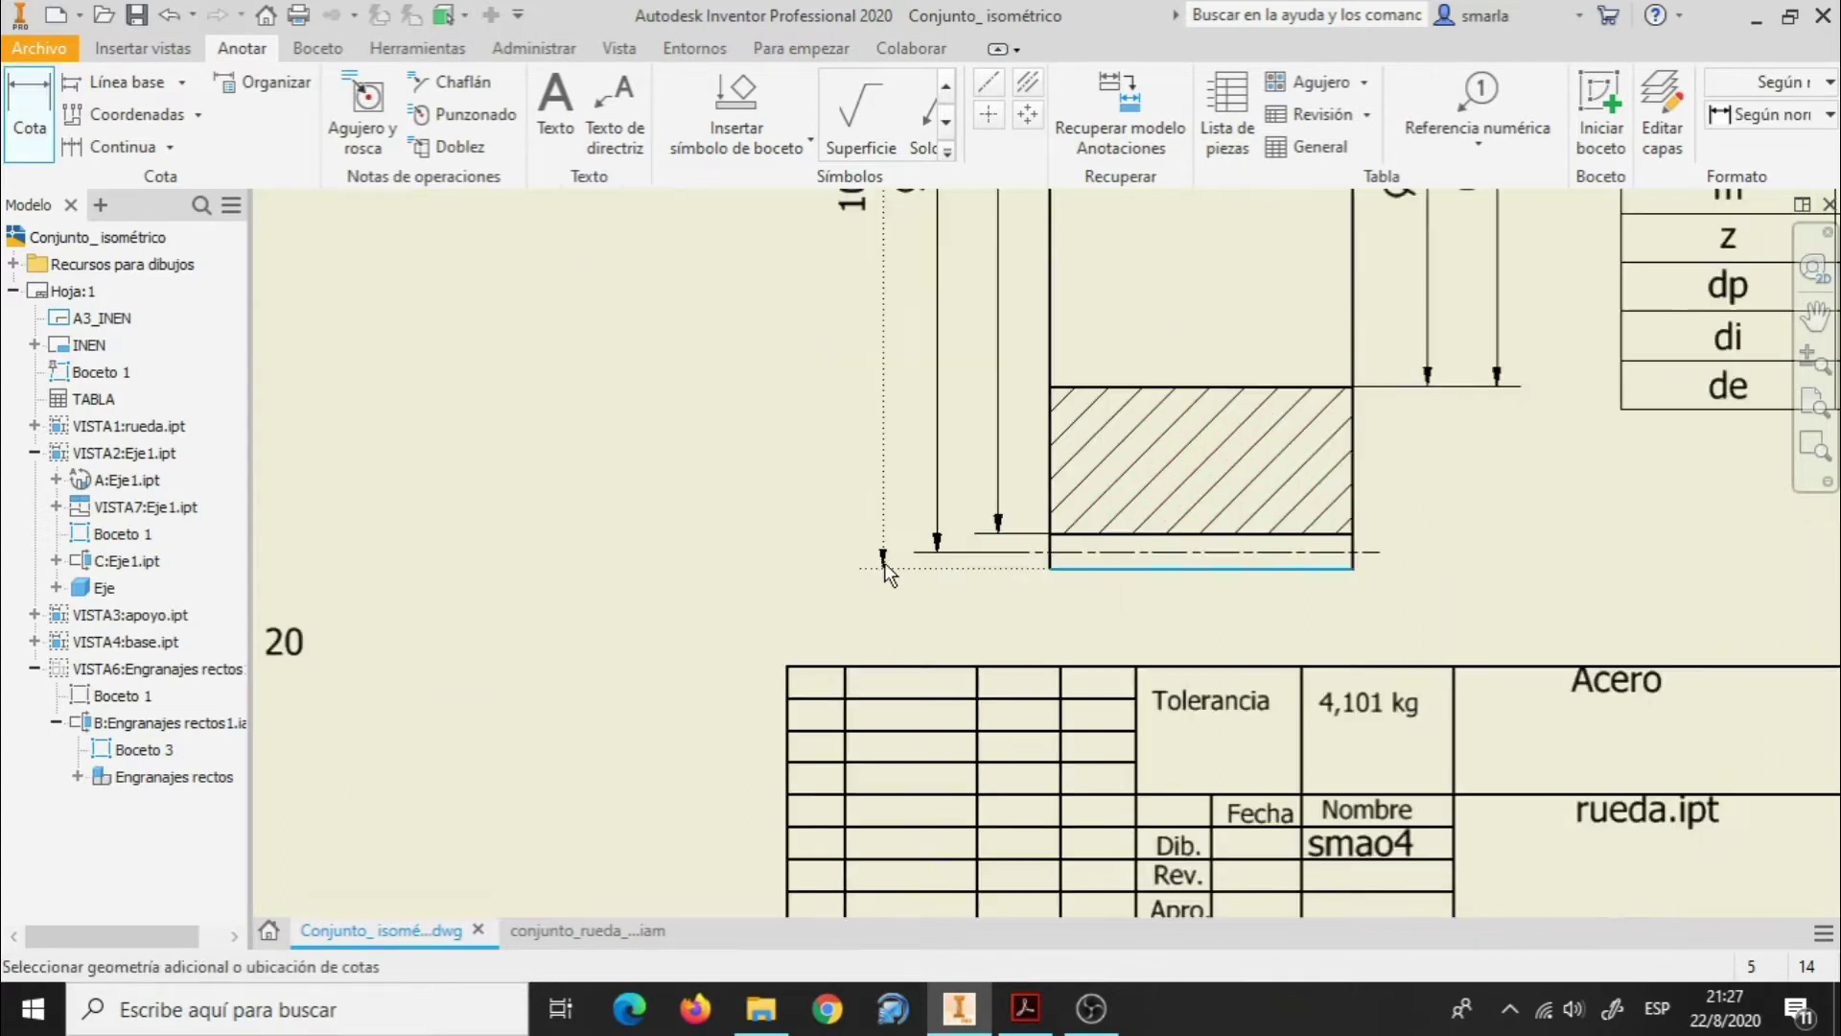
click(898, 567)
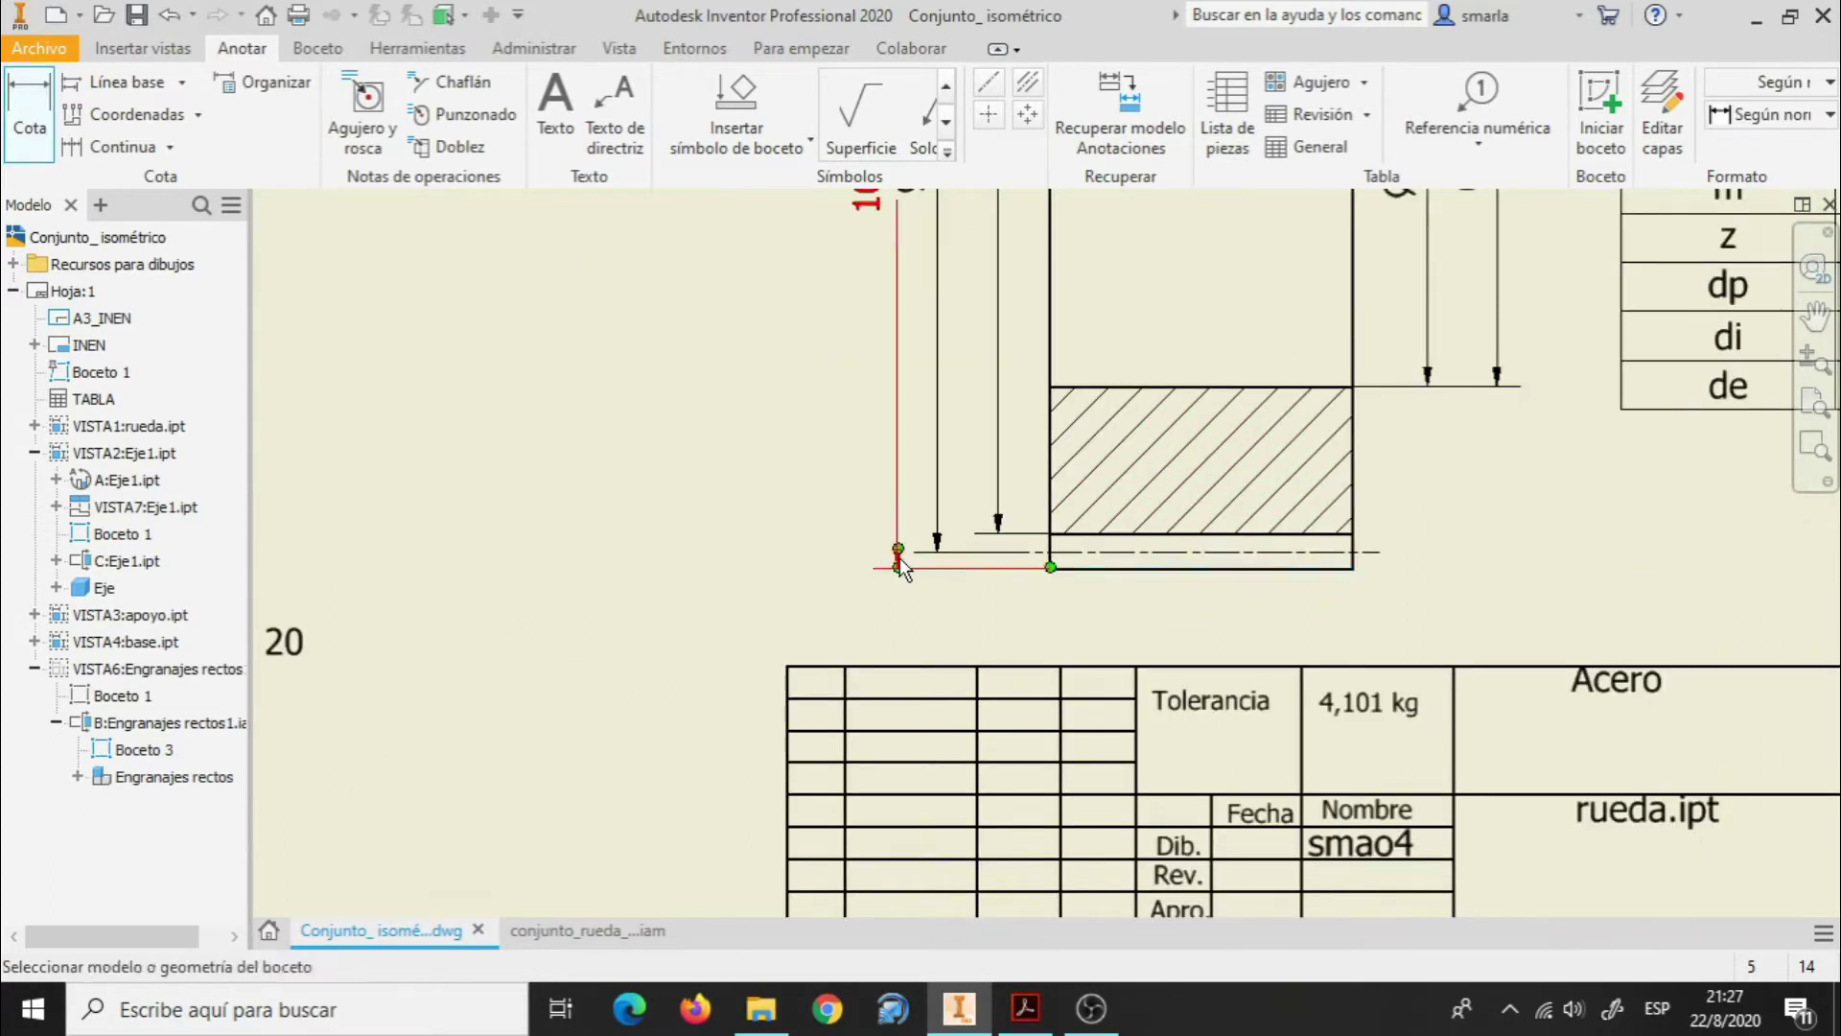
right_click(901, 568)
click(1018, 559)
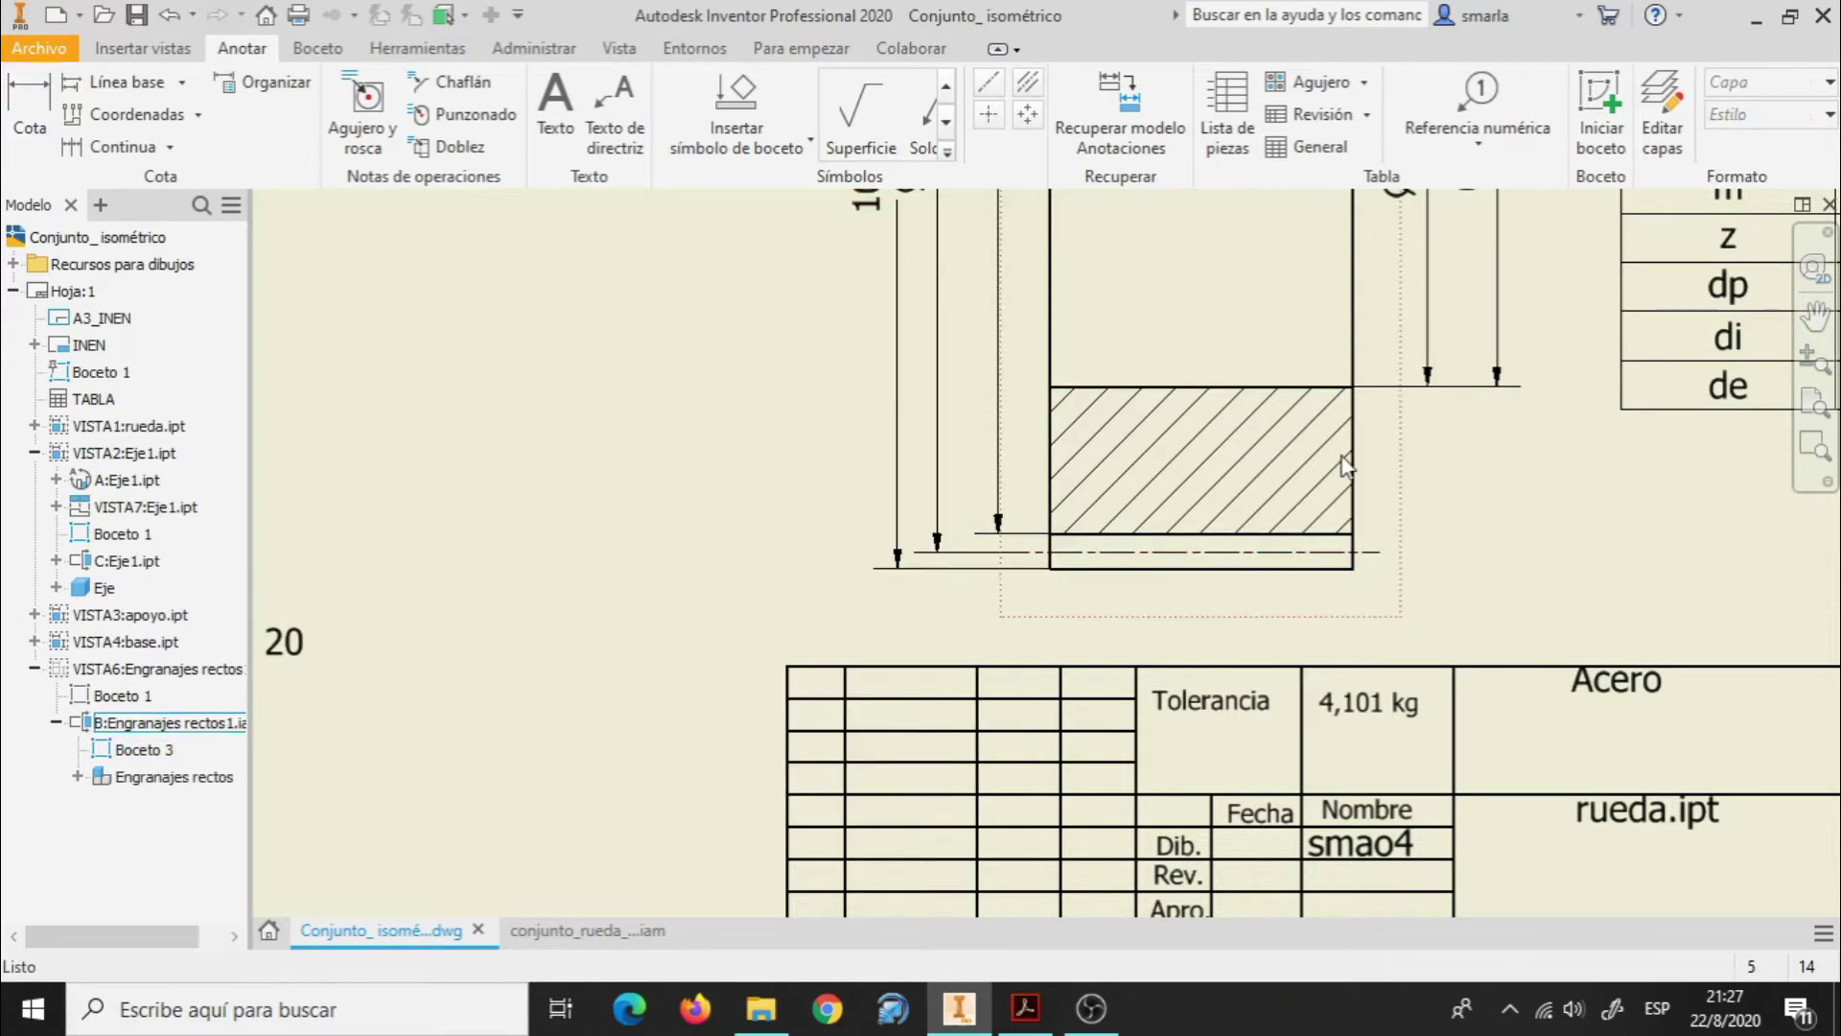
Review the drawing sheet, return to the gear assembly and examine the shaft and bearing in the front support.
scroll(1340, 460, down, 10)
scroll(1327, 422, up, 8)
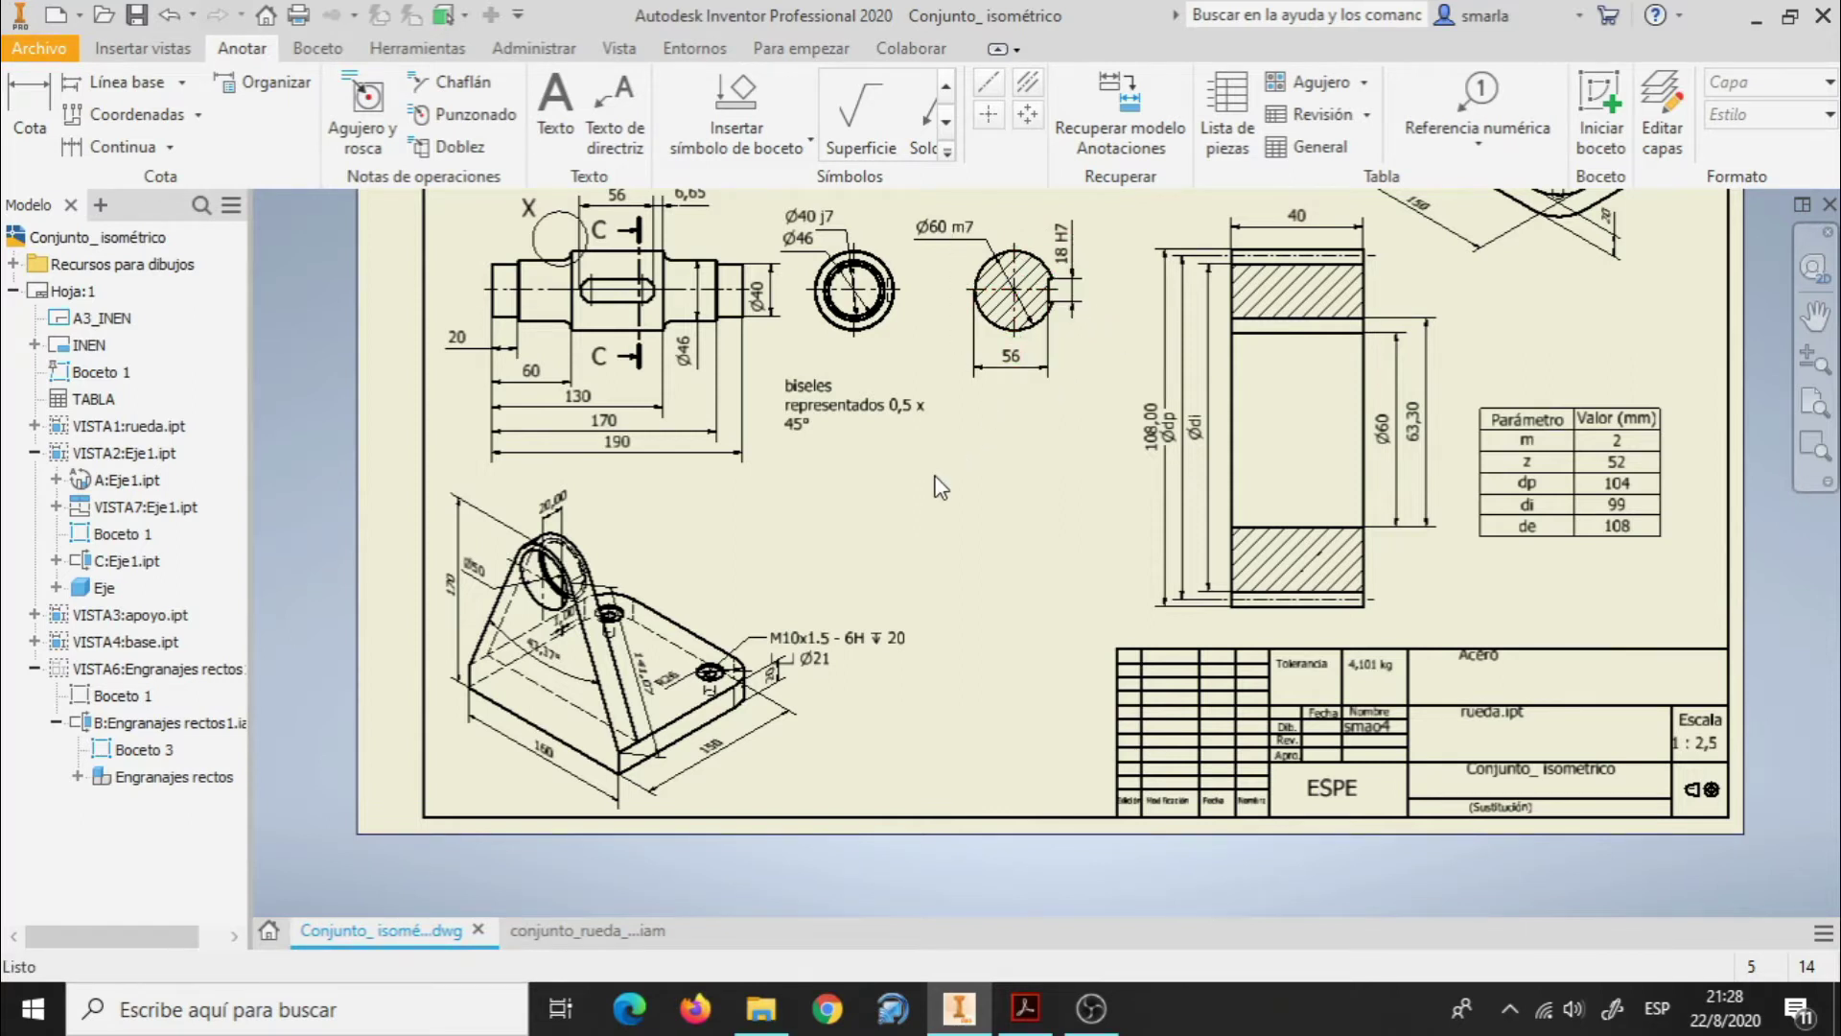
scroll(977, 506, up, 5)
scroll(859, 482, down, 3)
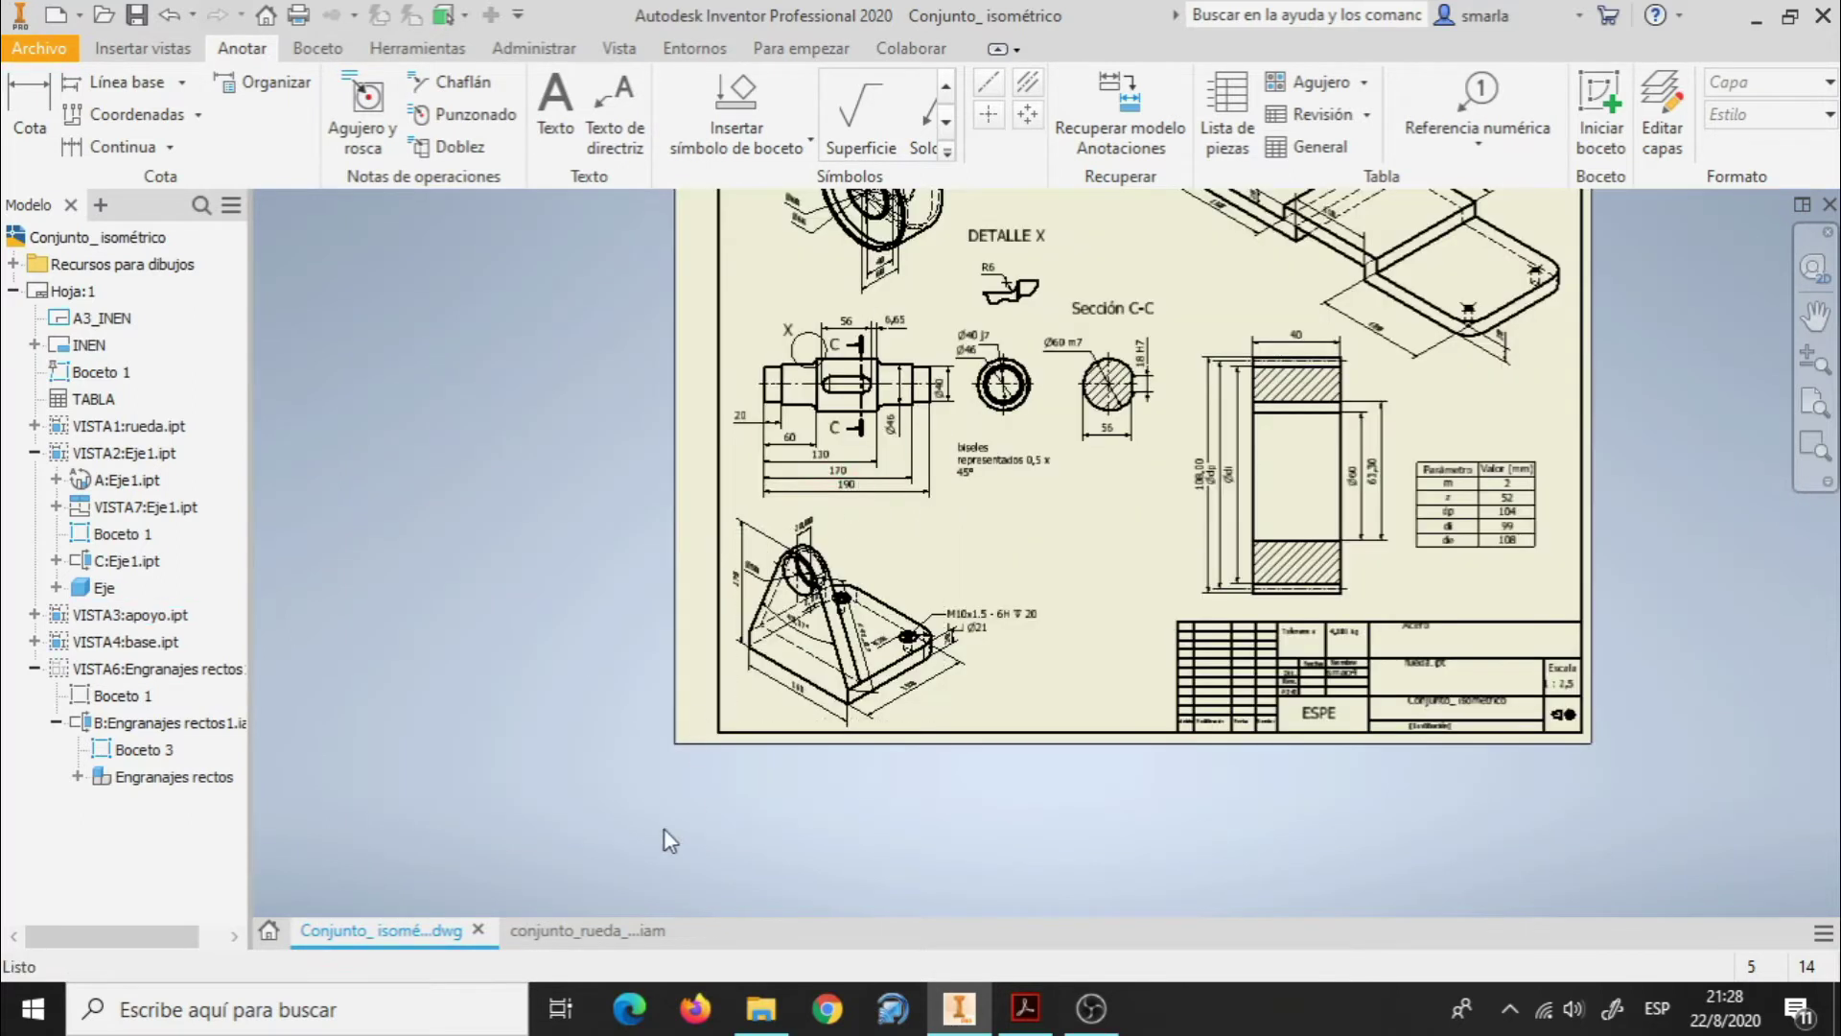
click(564, 935)
scroll(1022, 796, up, 5)
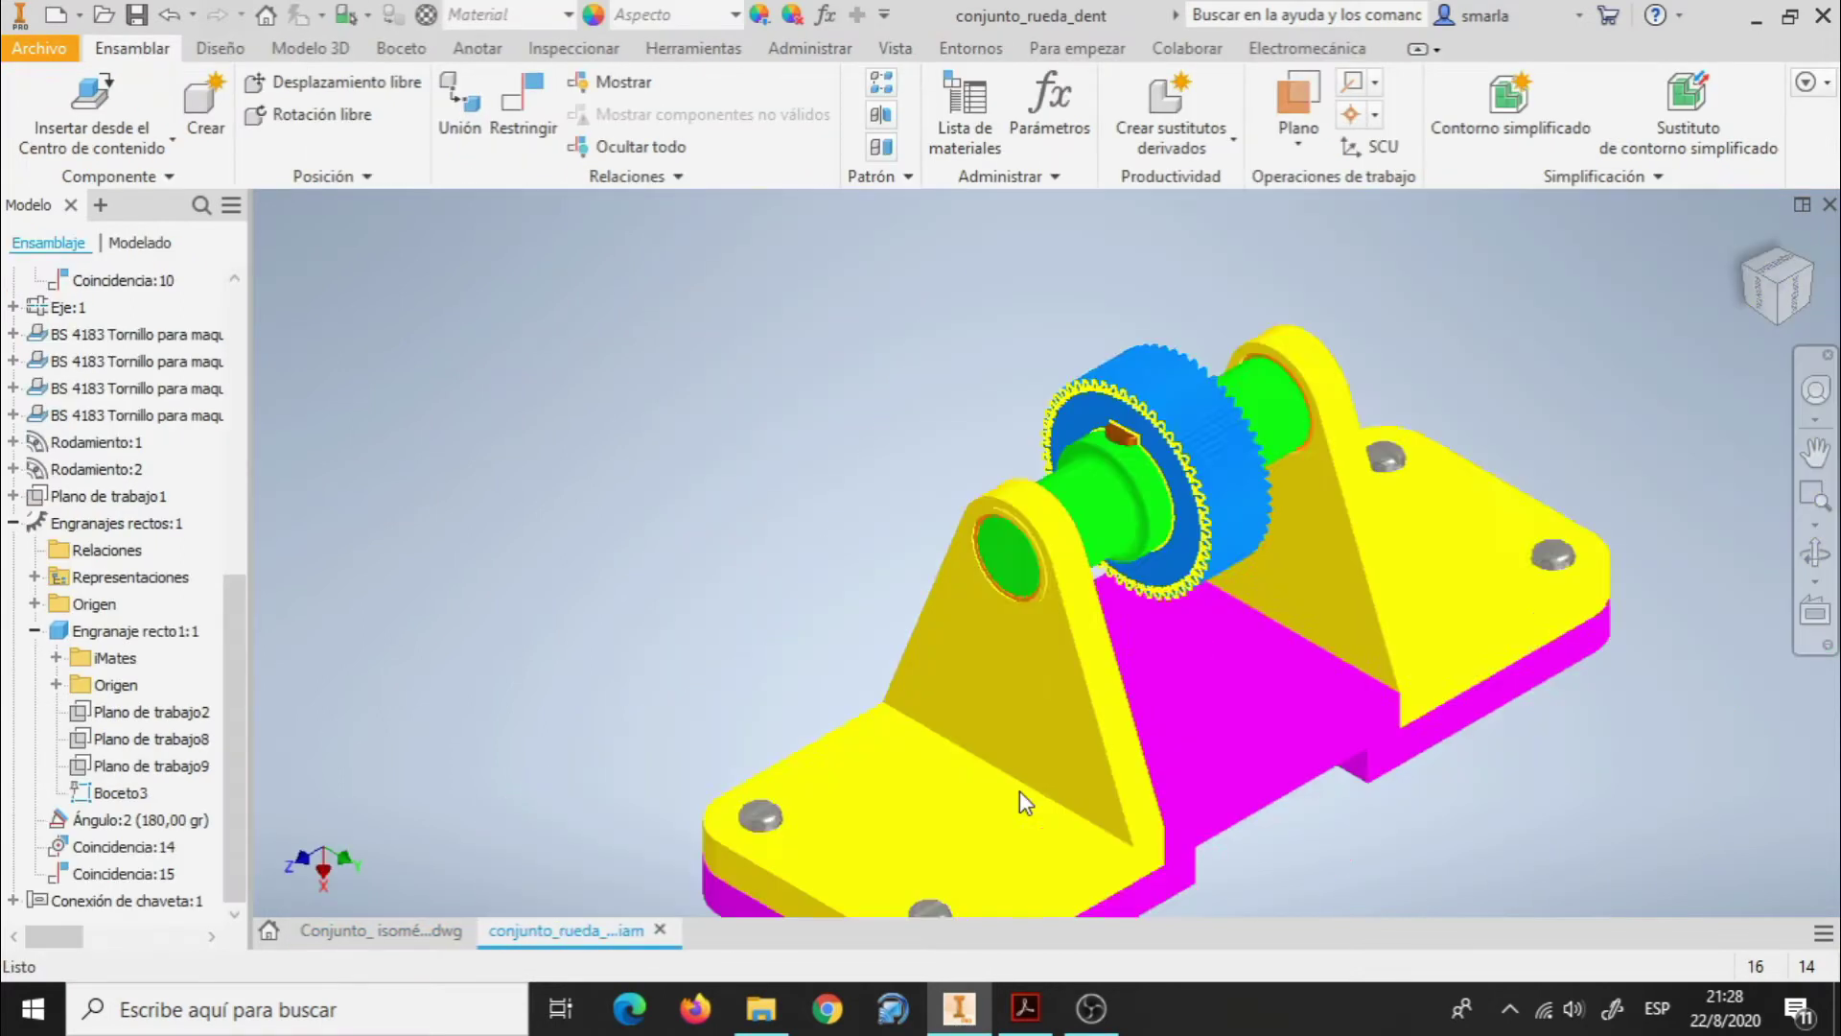
scroll(974, 825, down, 4)
scroll(1003, 752, up, 2)
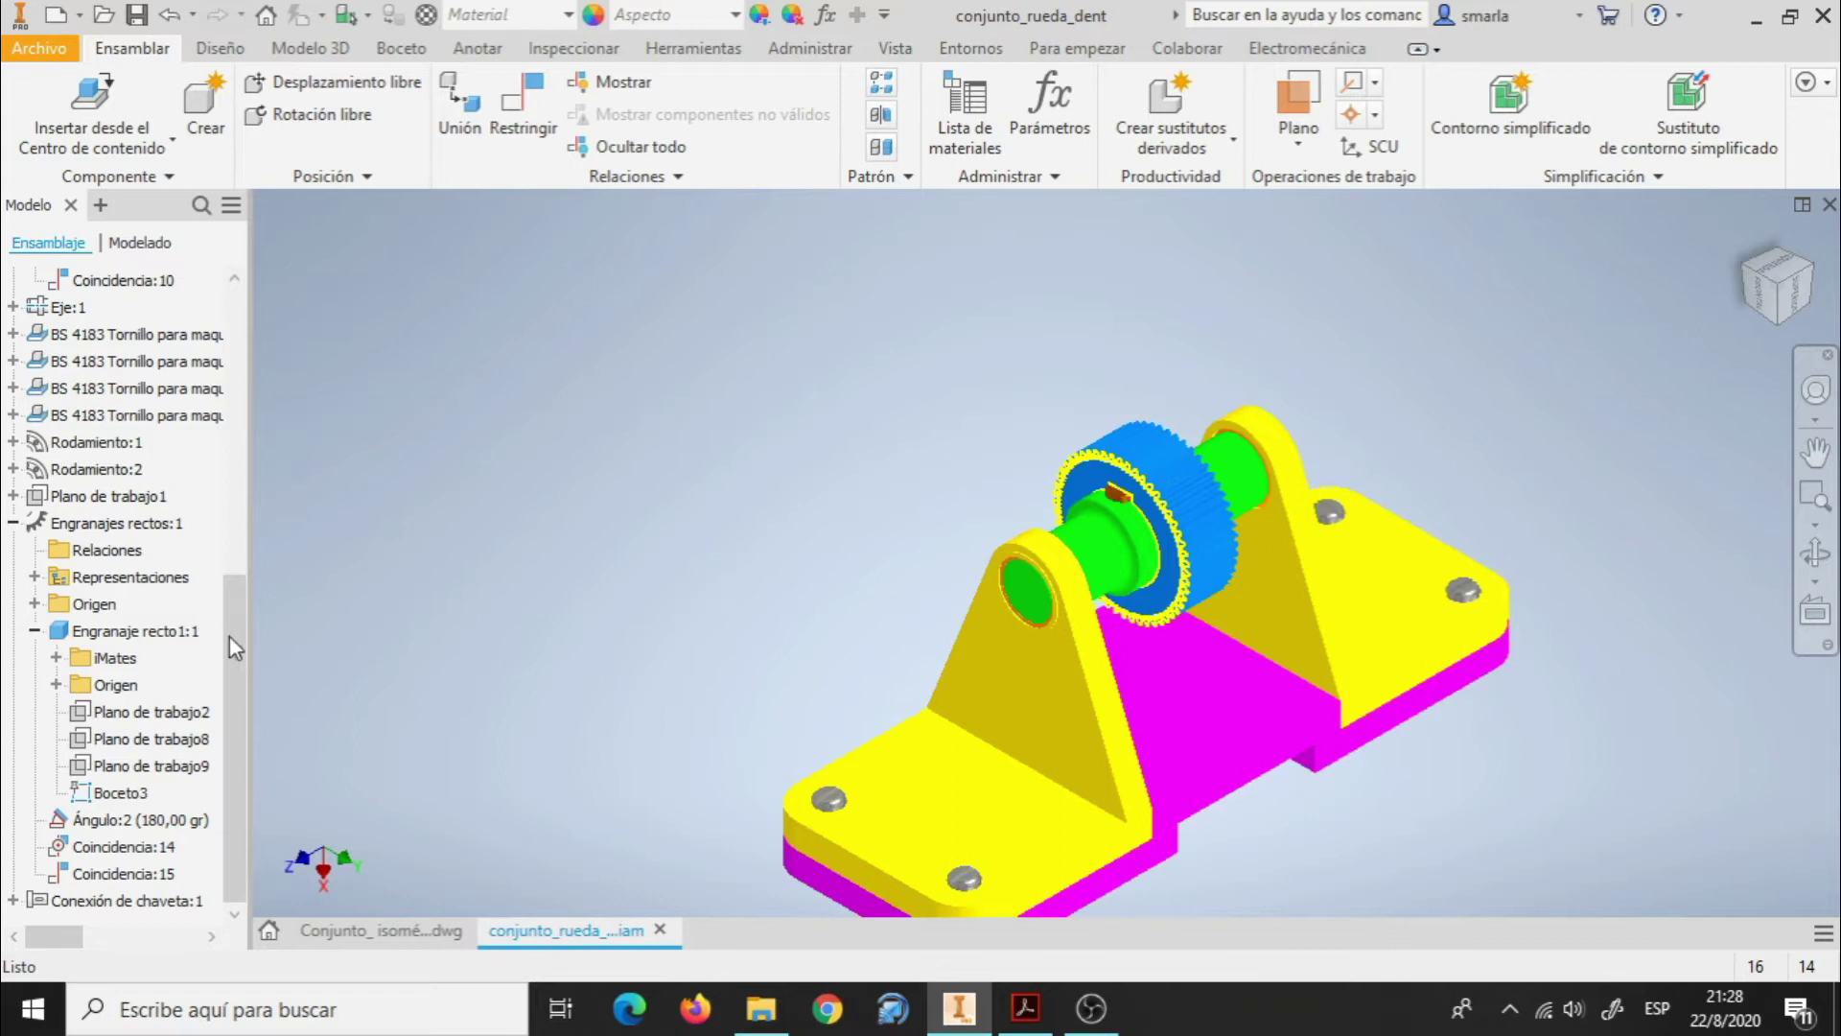
click(227, 48)
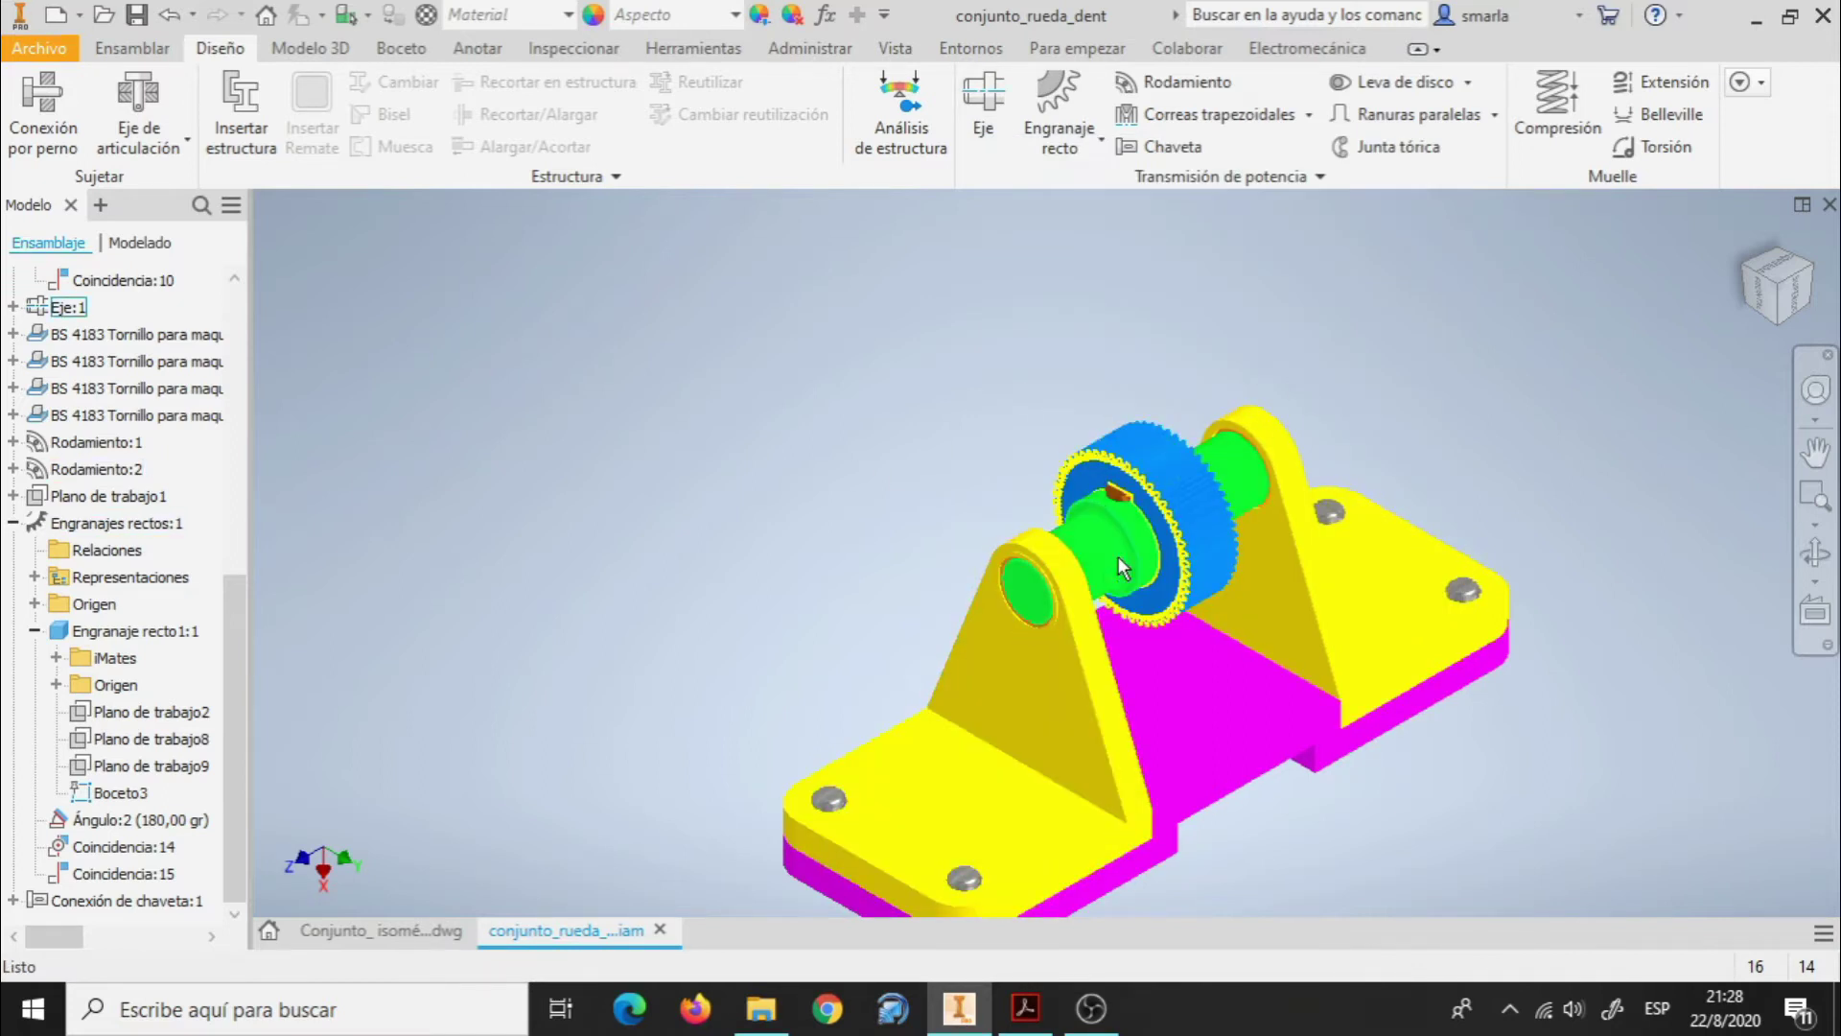
scroll(1003, 631, up, 5)
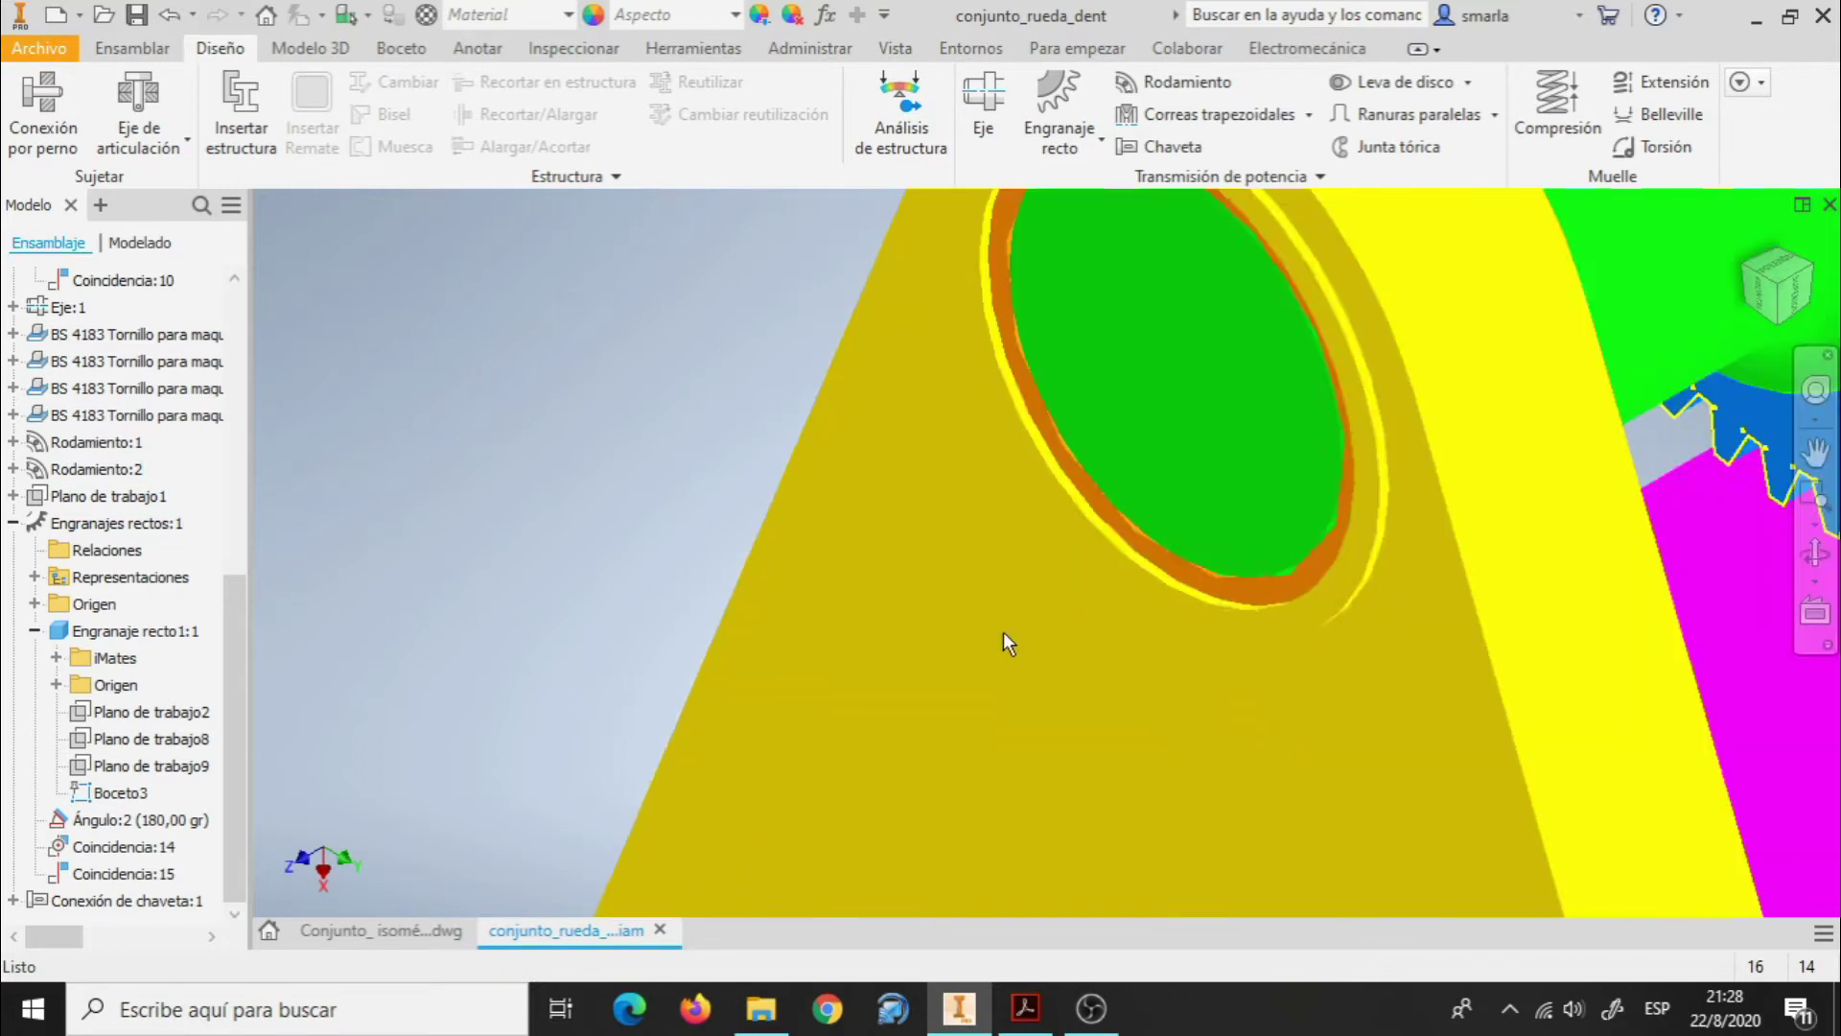
scroll(1003, 631, down, 4)
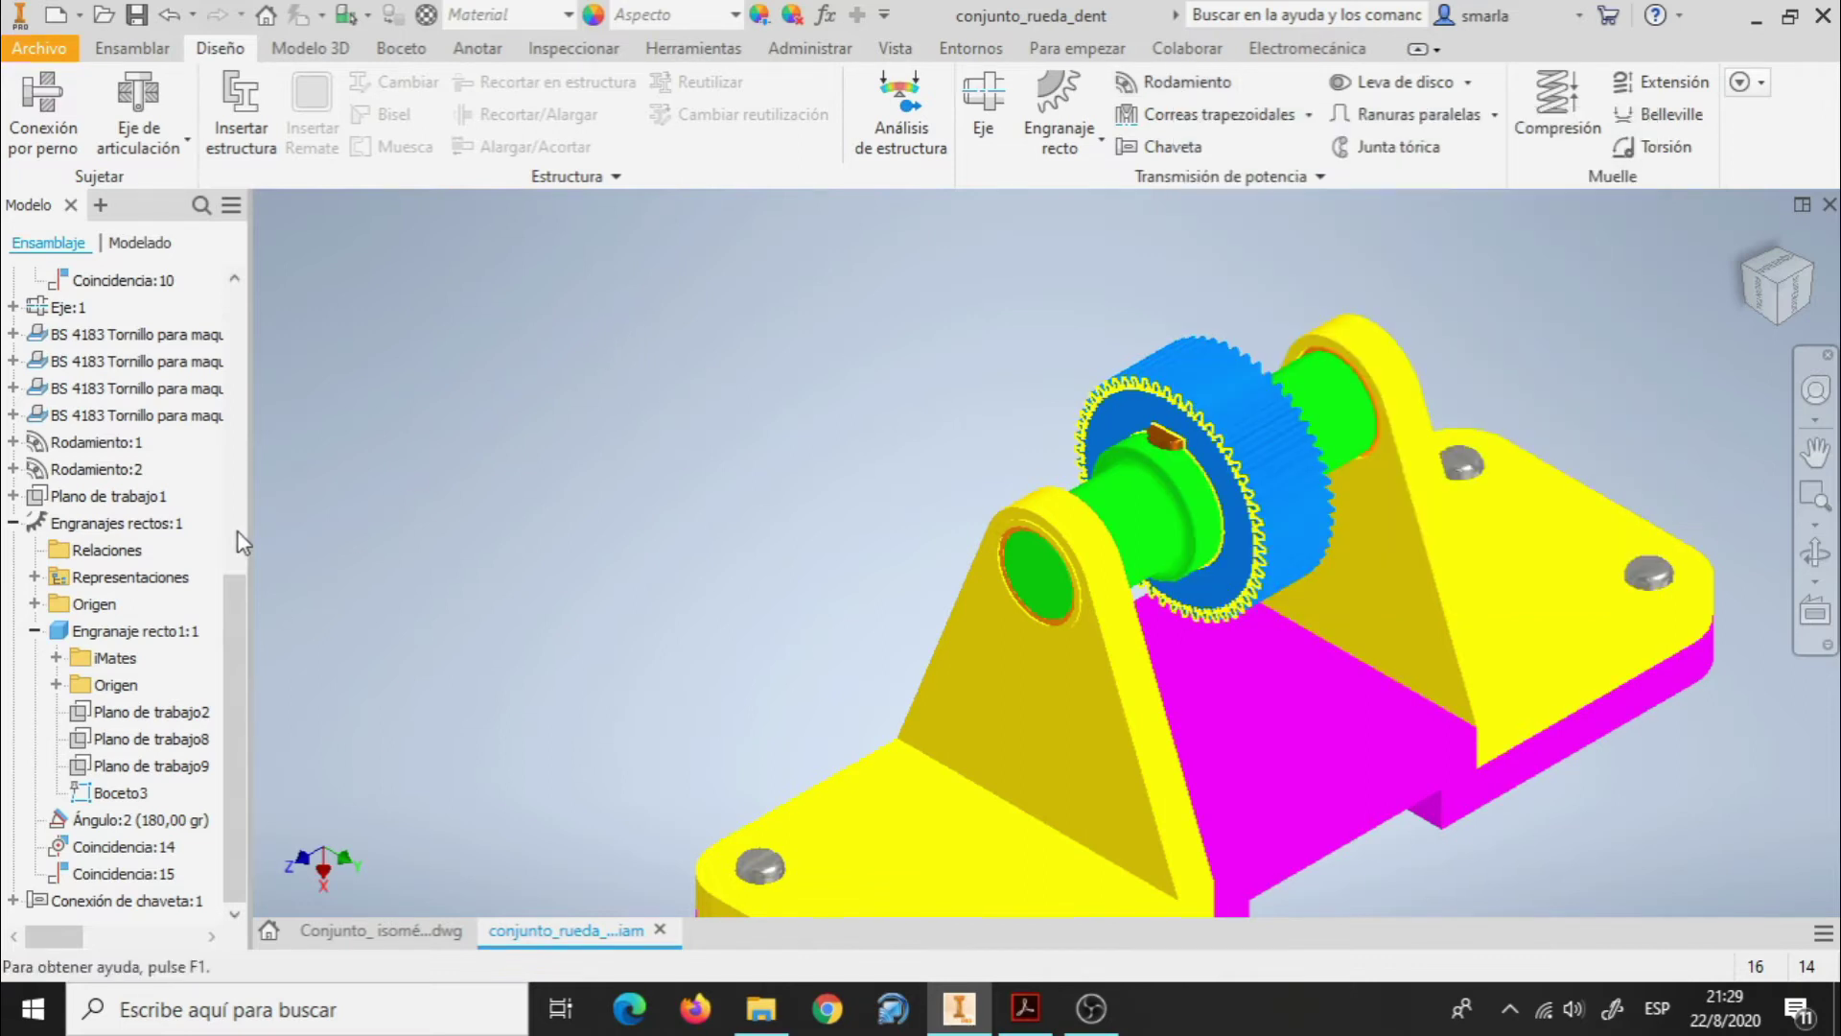
Open Rodamiento:2 for editing in the bearing generator and inspect its preview in the support's bore.
right_click(90, 470)
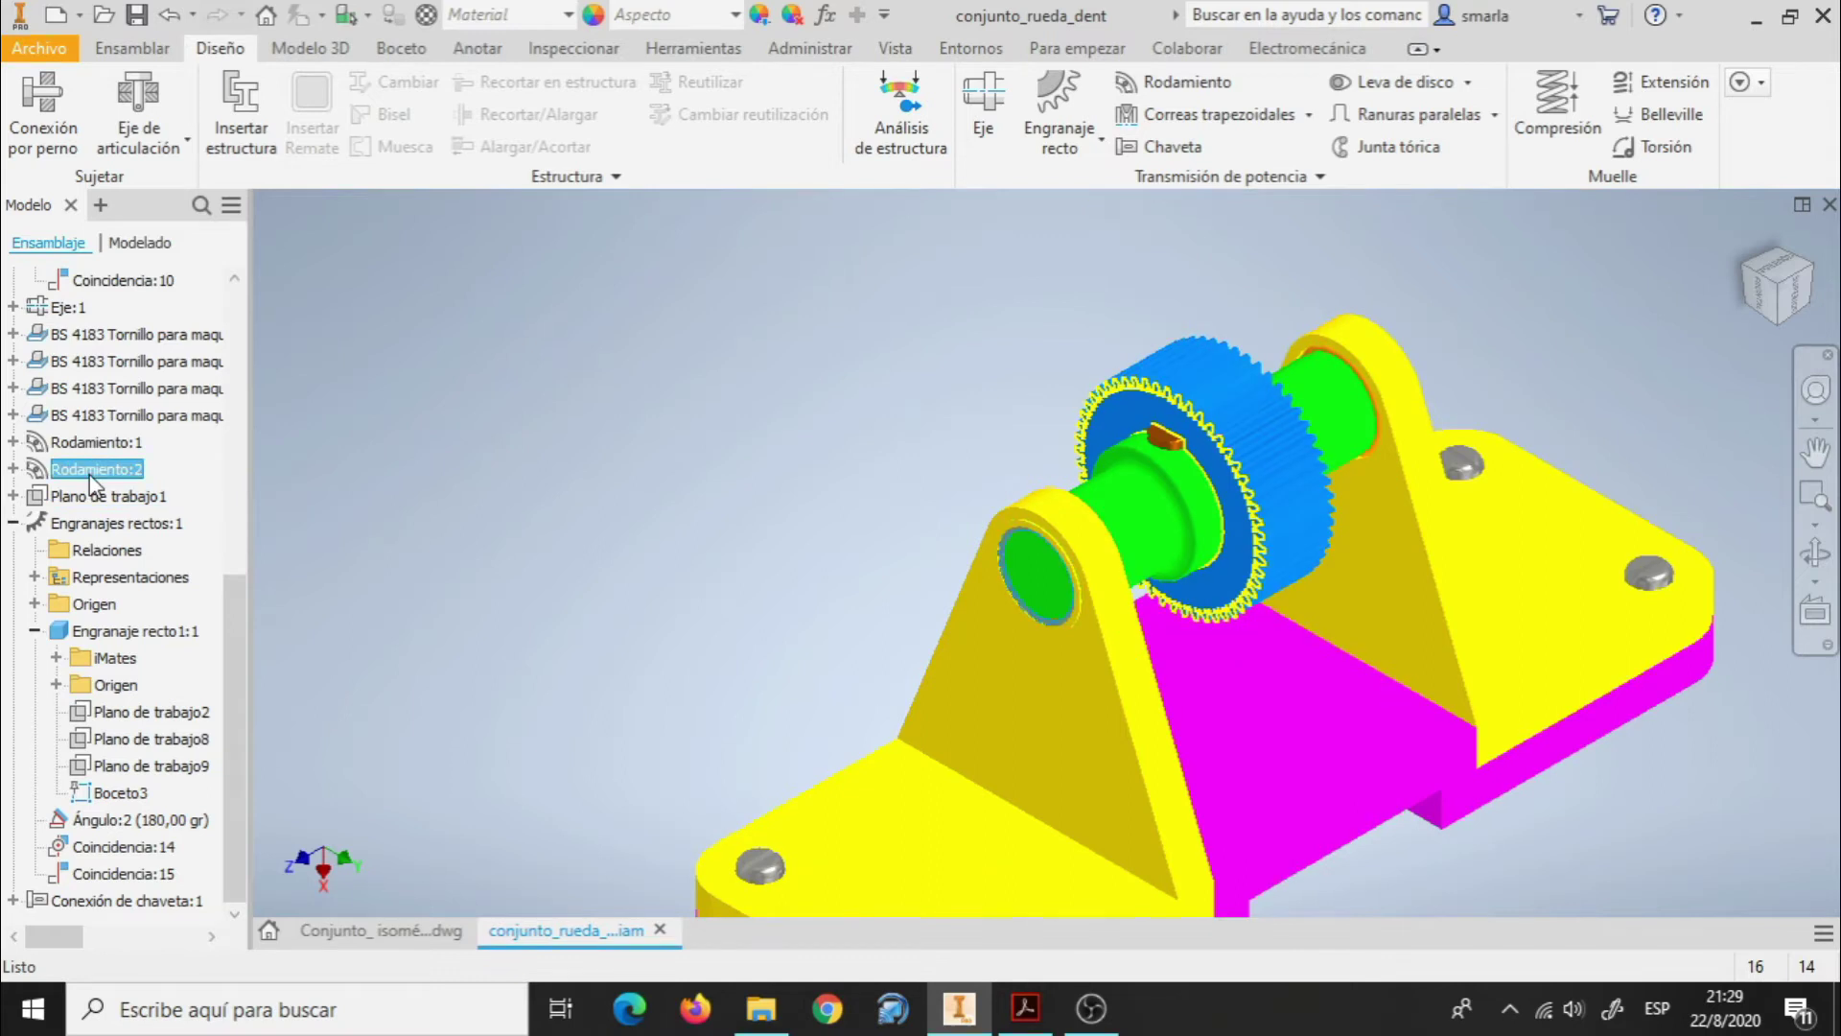
click(270, 75)
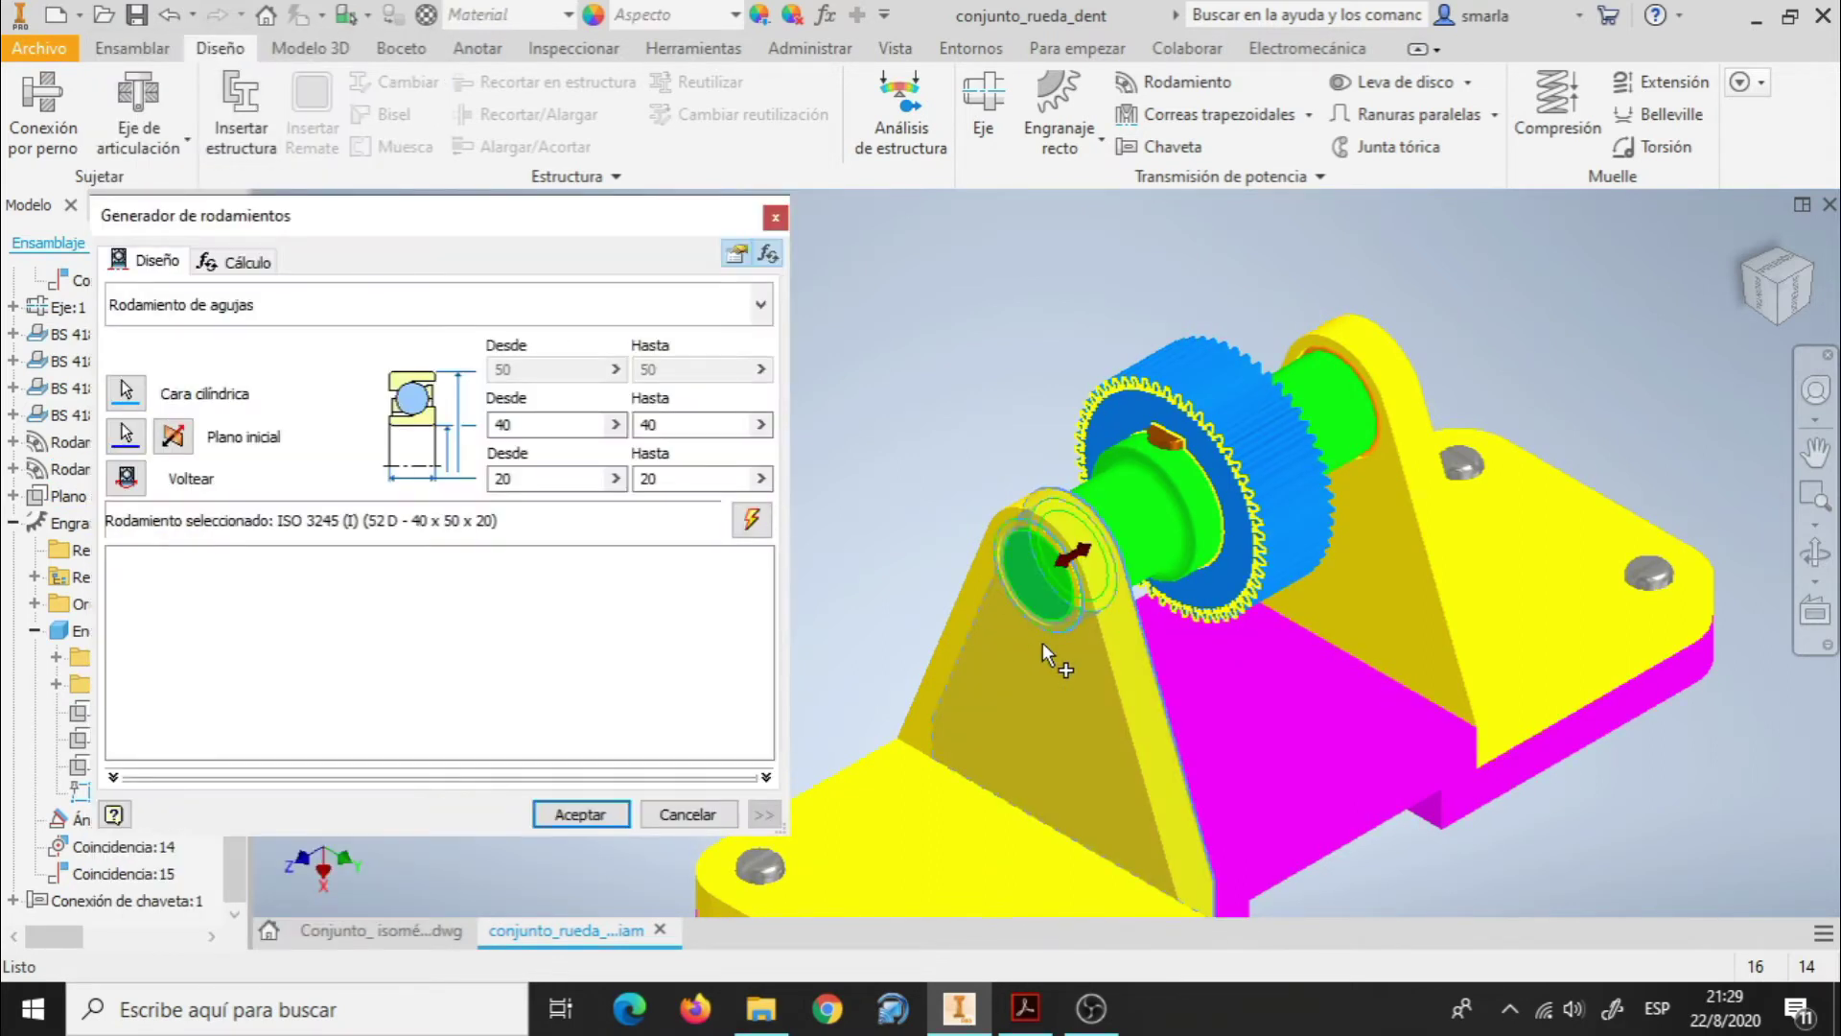
scroll(1043, 642, up, 5)
scroll(1039, 602, up, 2)
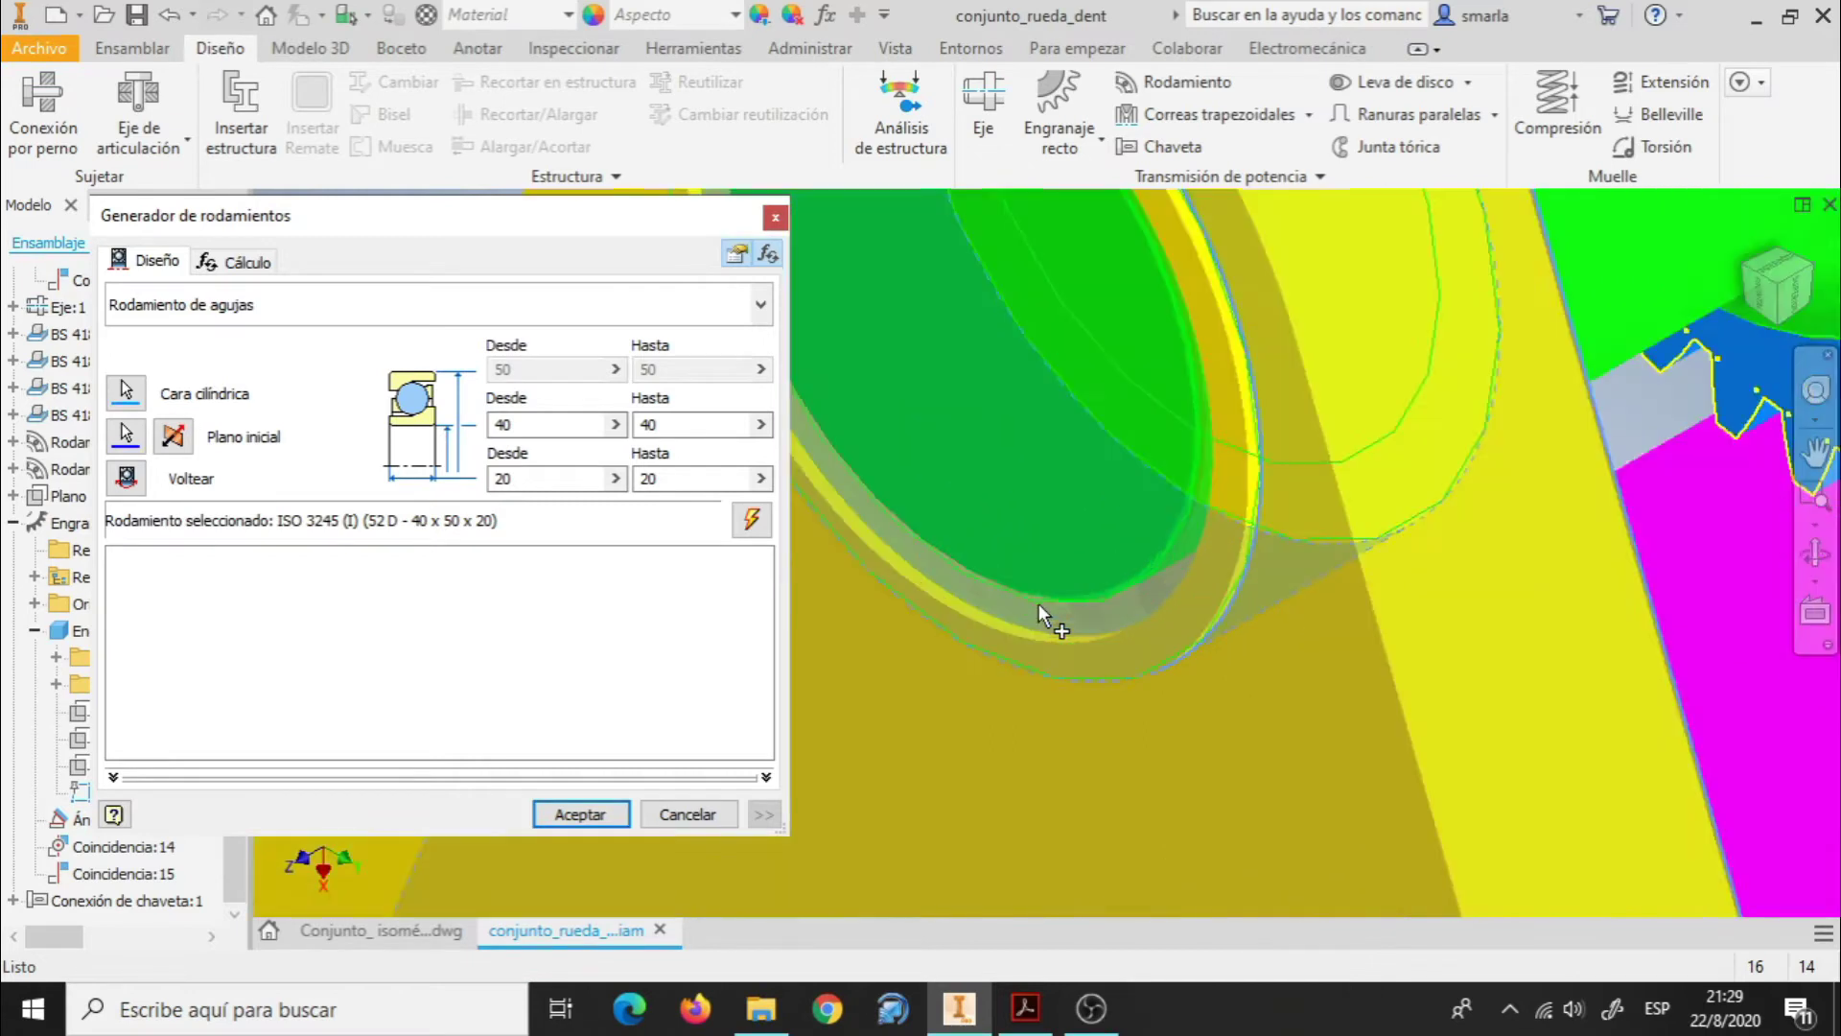
scroll(1040, 602, down, 4)
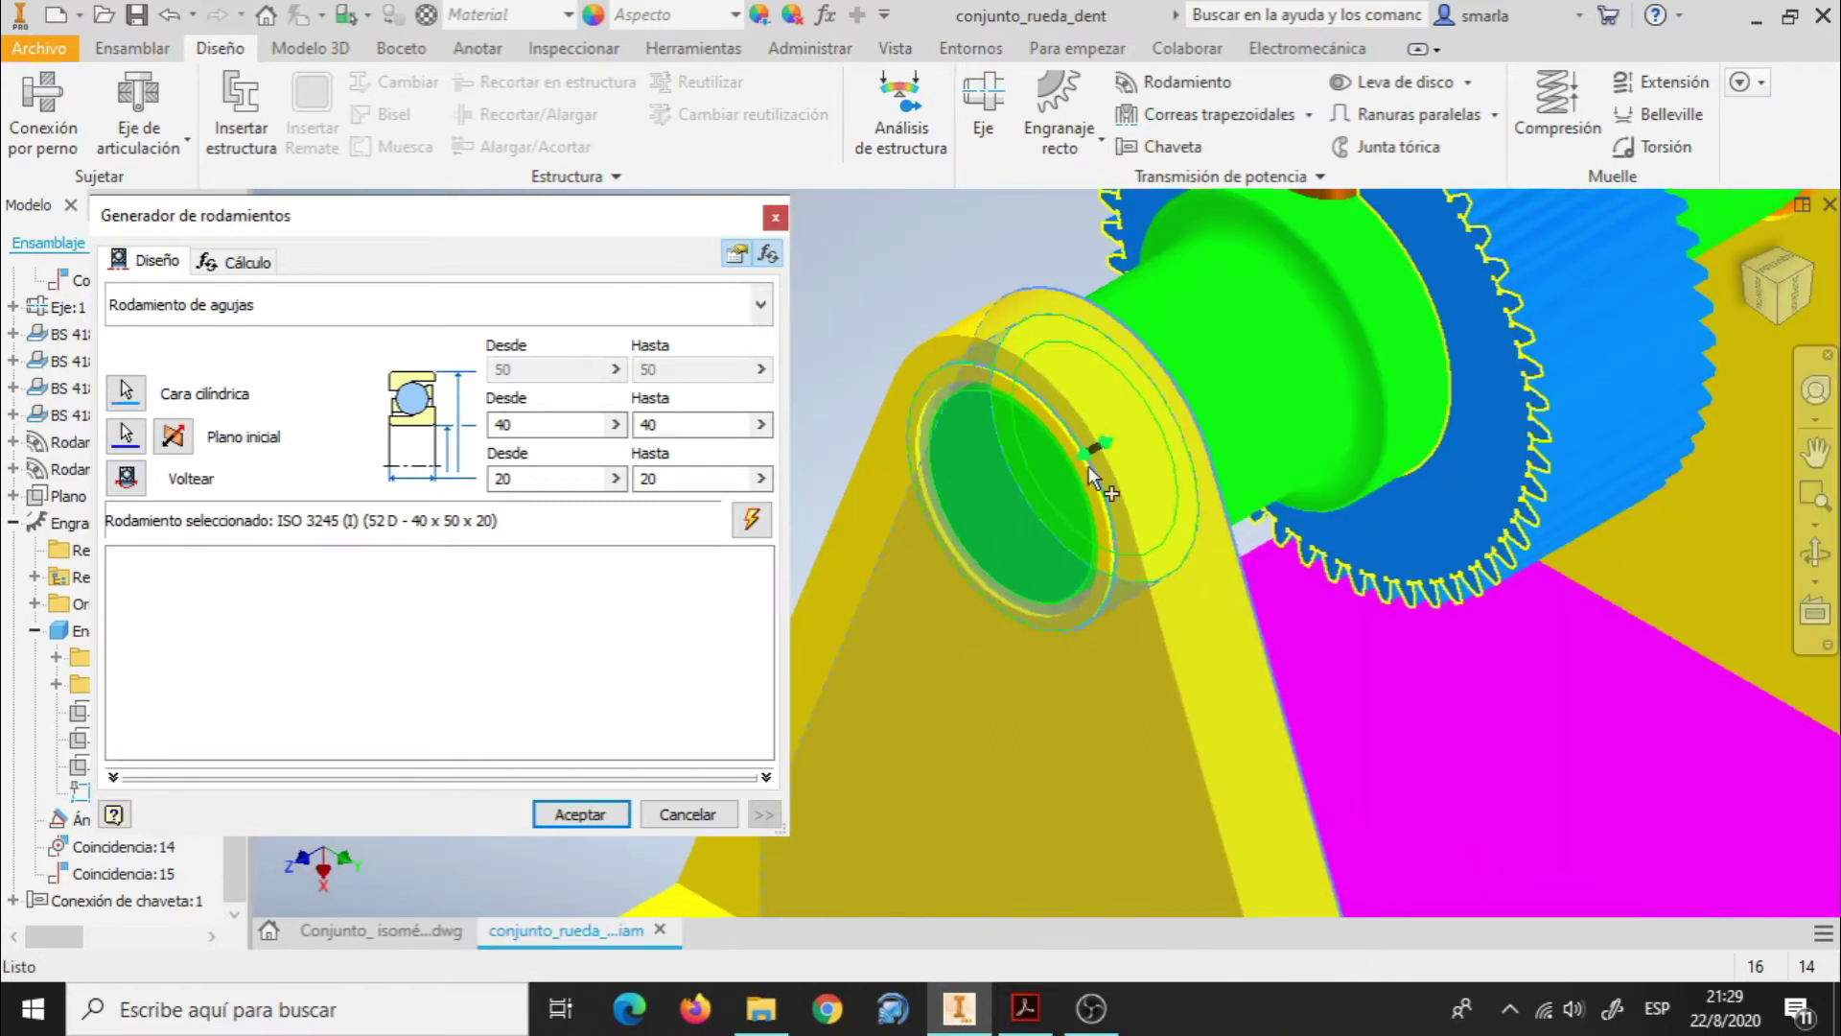
drag(409, 222, 338, 211)
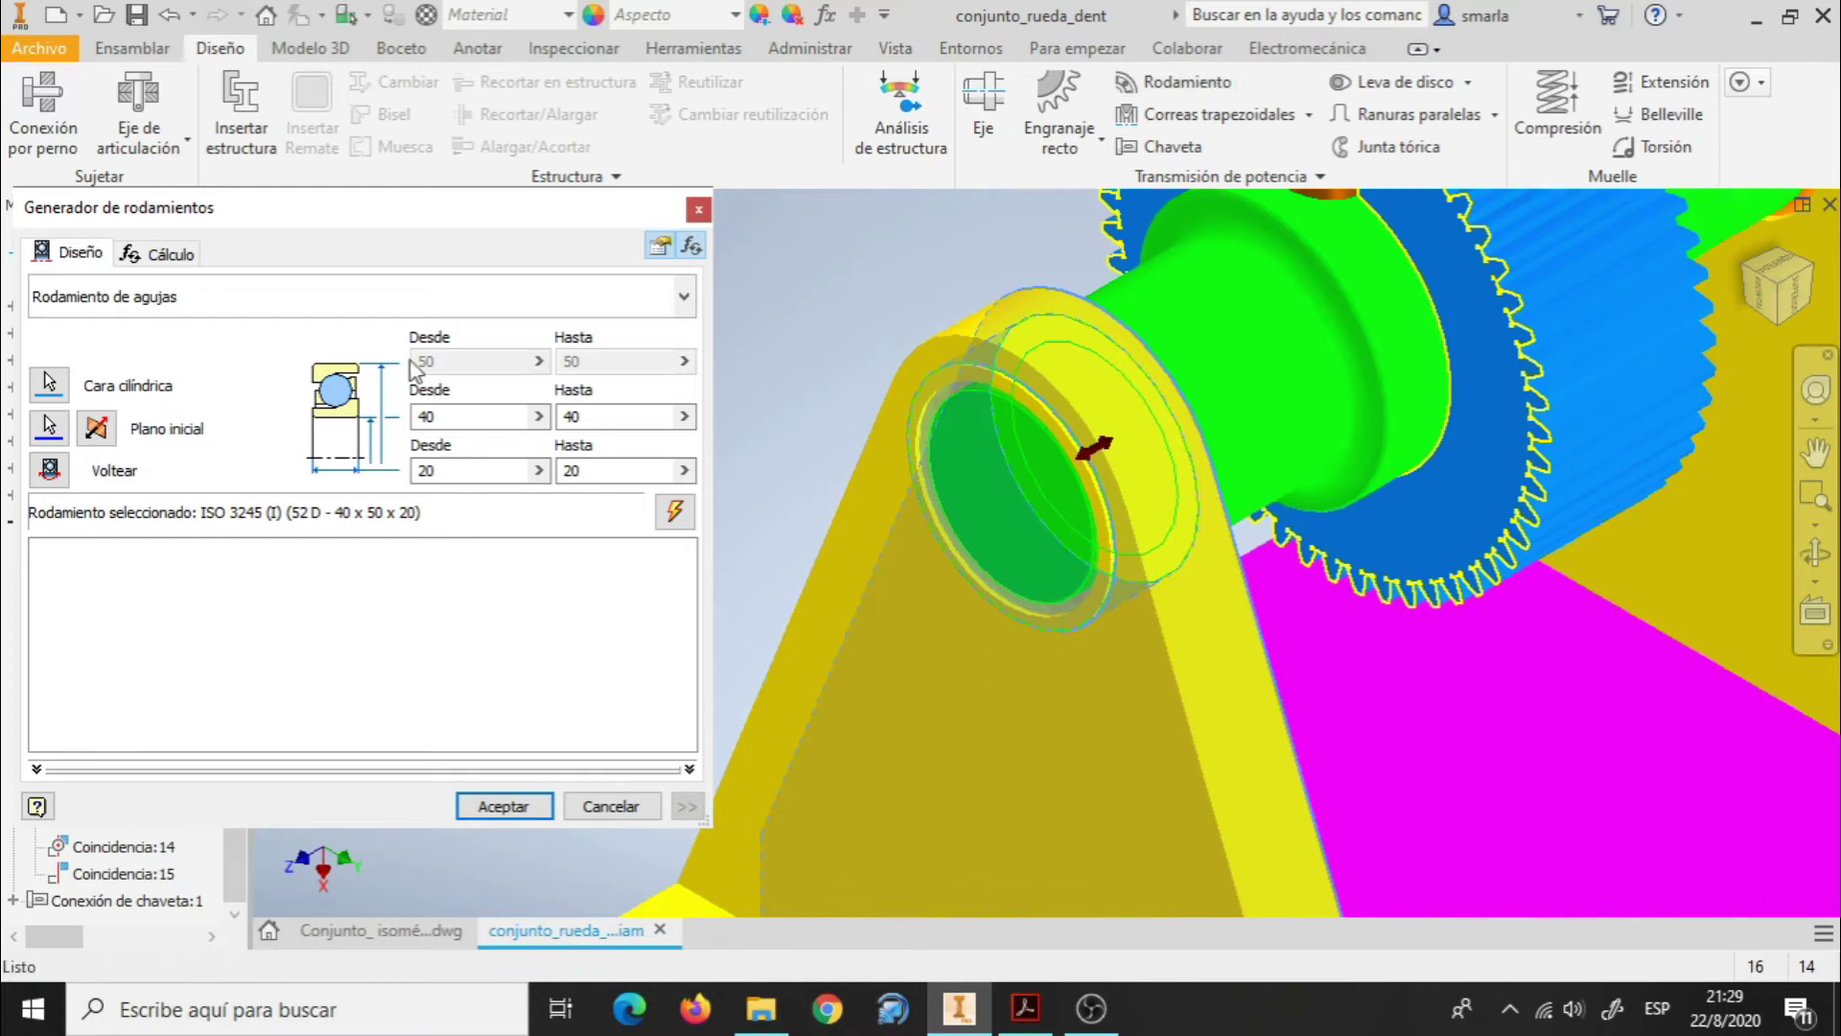
Choose the ISO needle bearing category (Rodamiento de agujas) and select the ISO 3245 (I) 52 D - 40 x 50 x 20 bearing.
click(687, 297)
click(686, 298)
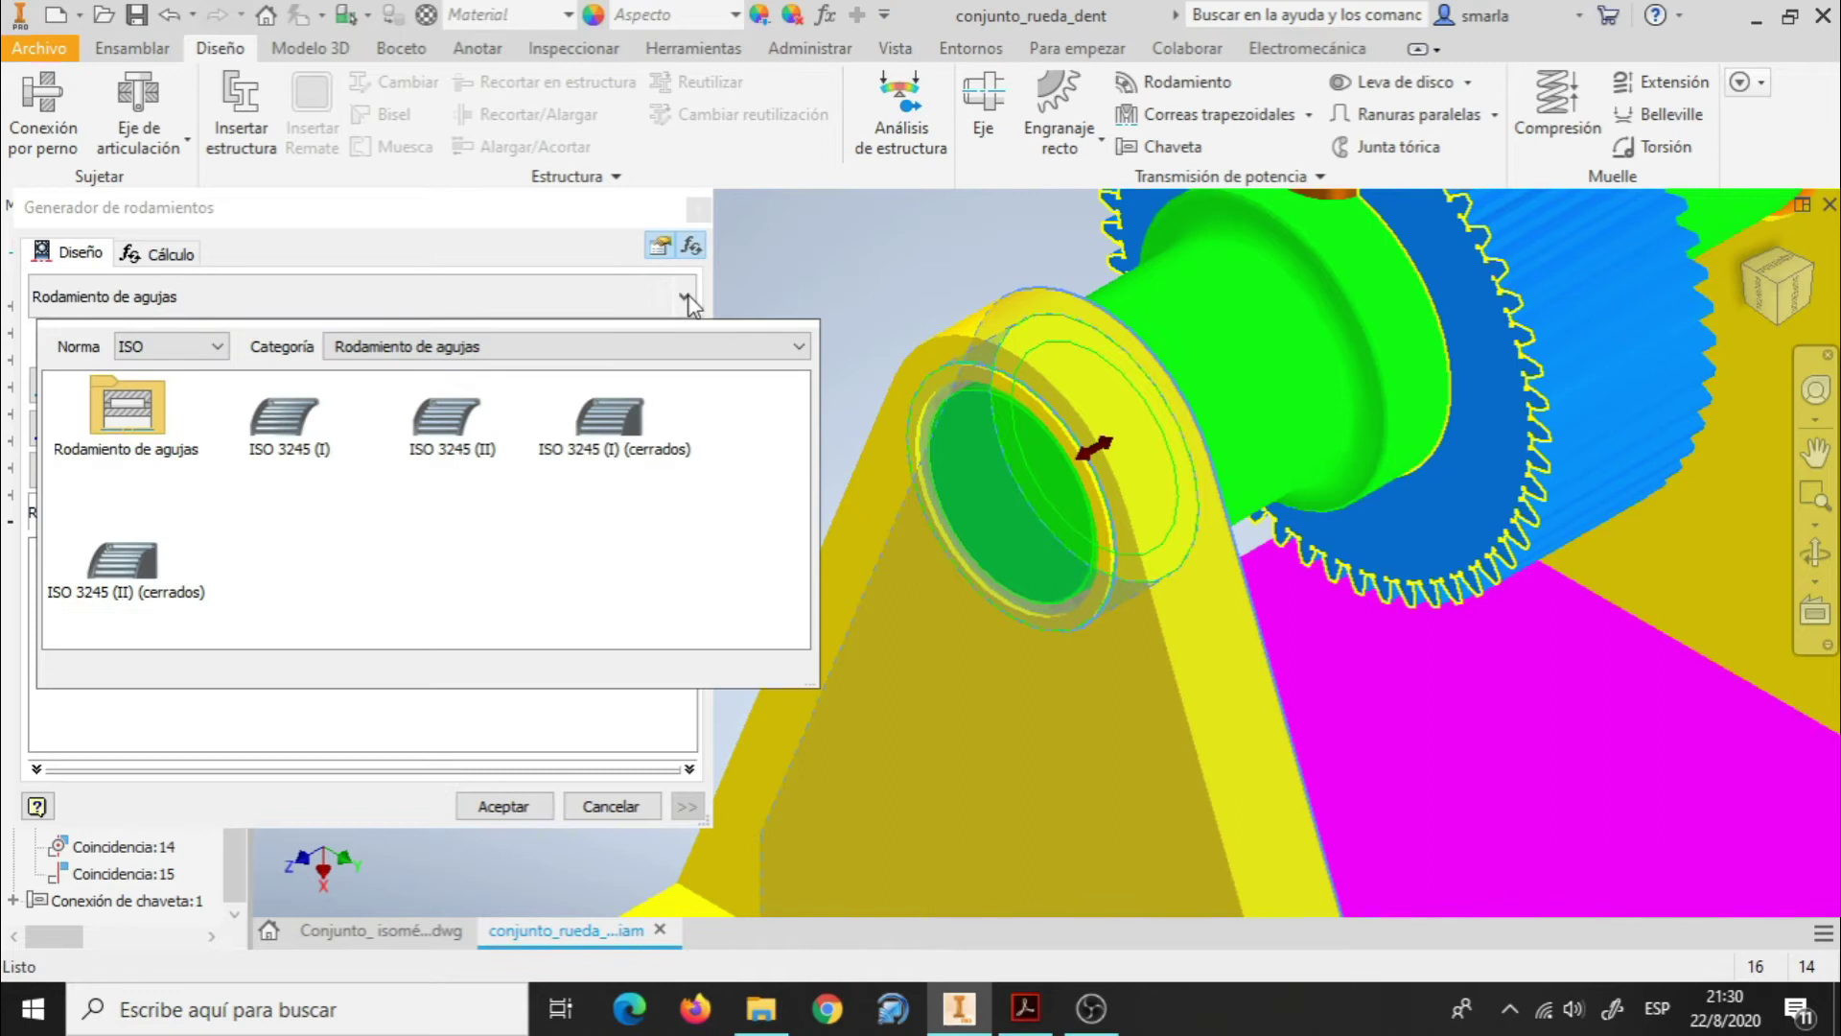
click(219, 350)
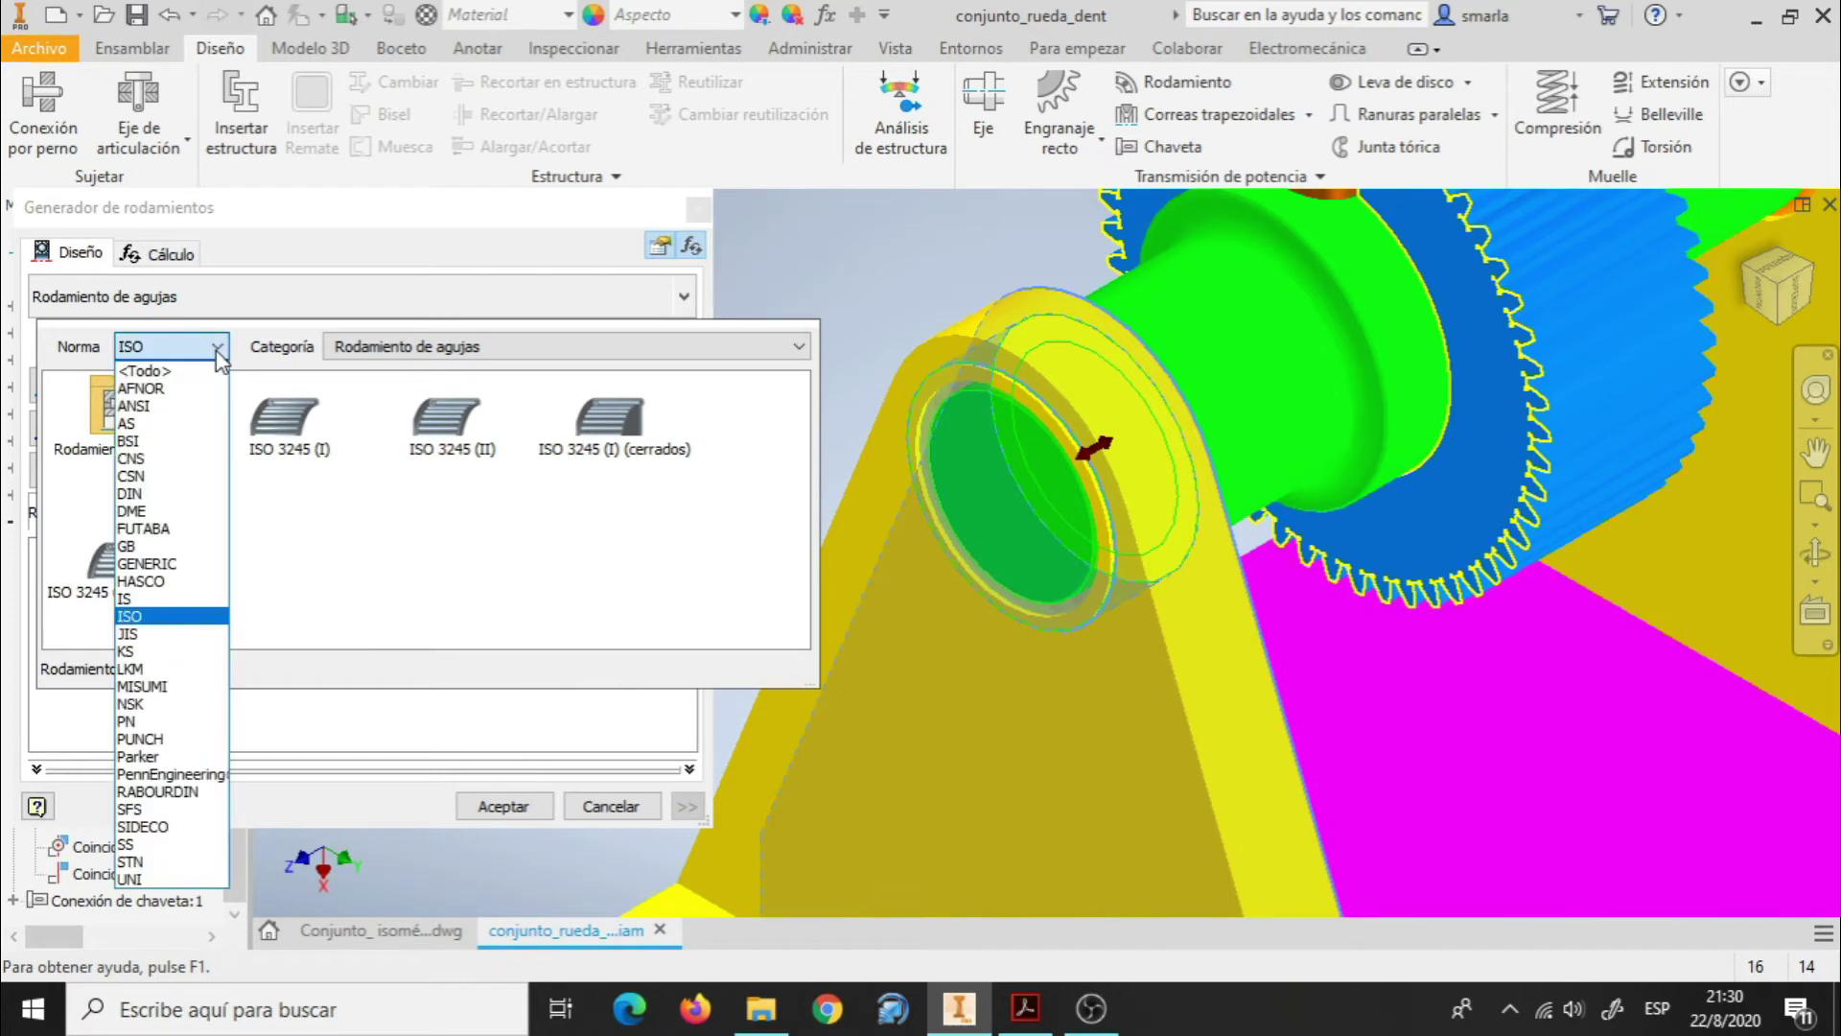
click(219, 350)
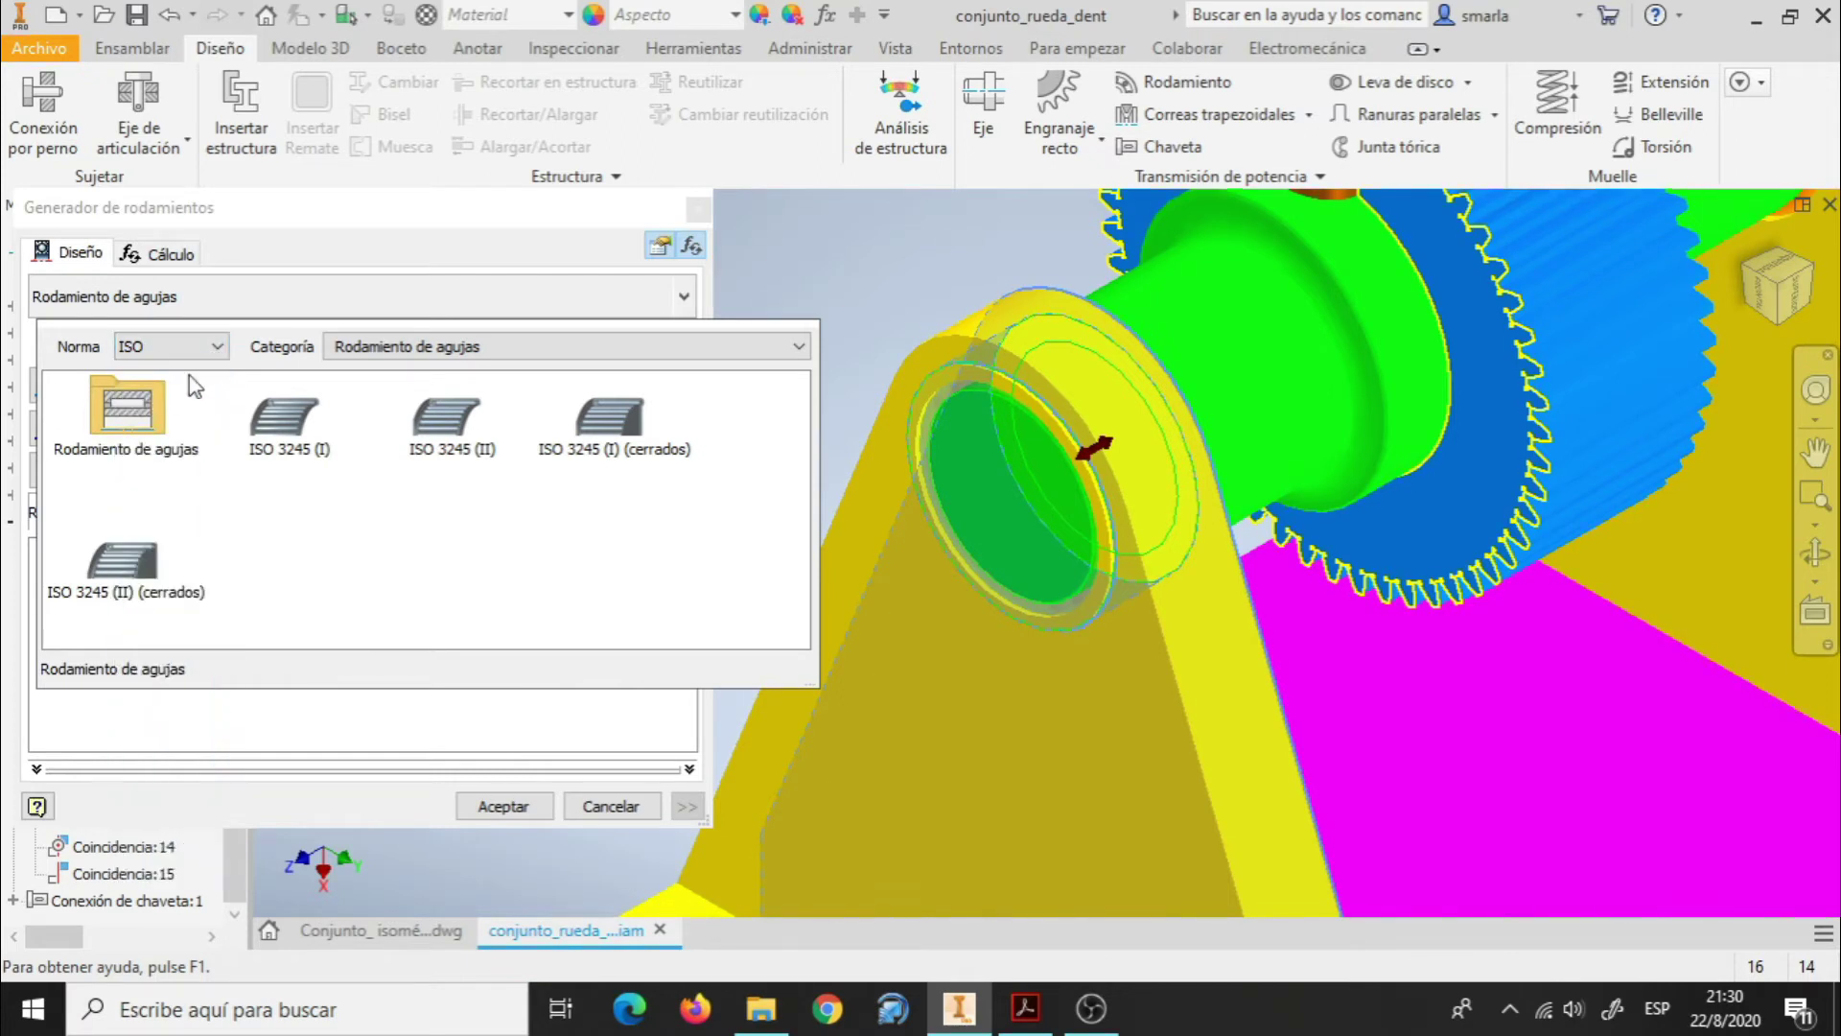
click(140, 431)
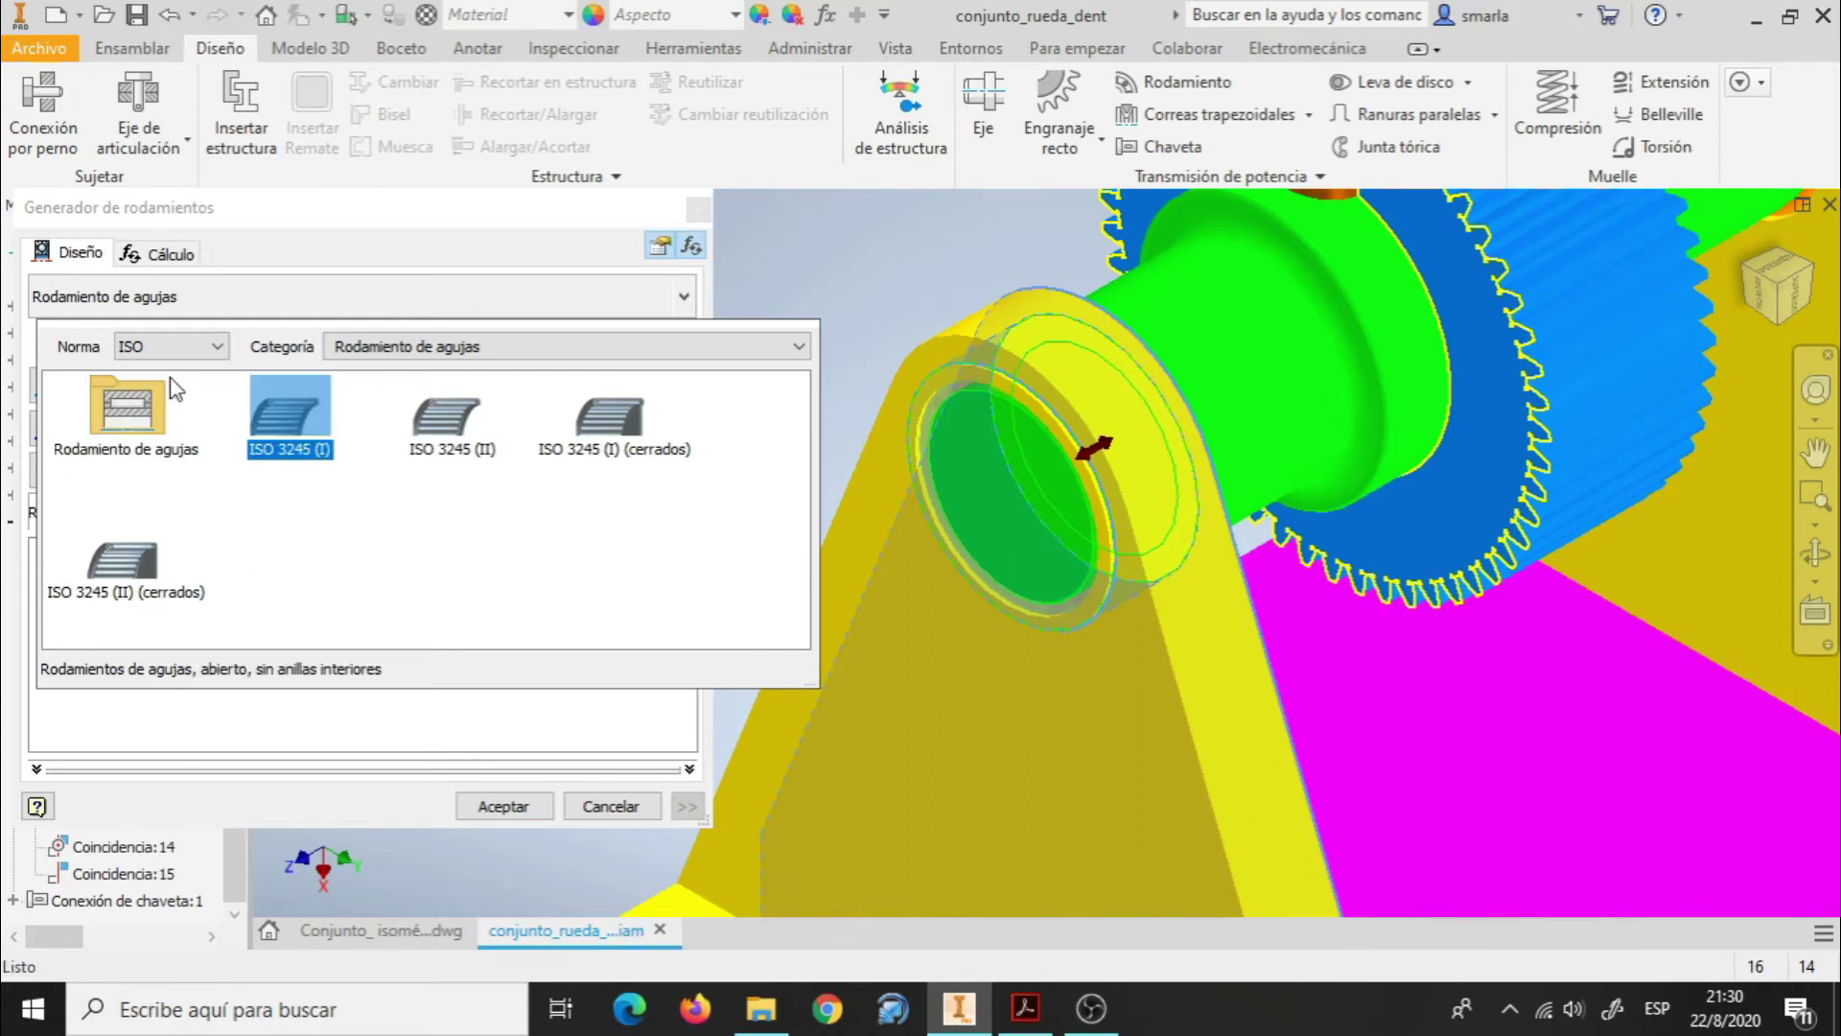
click(127, 422)
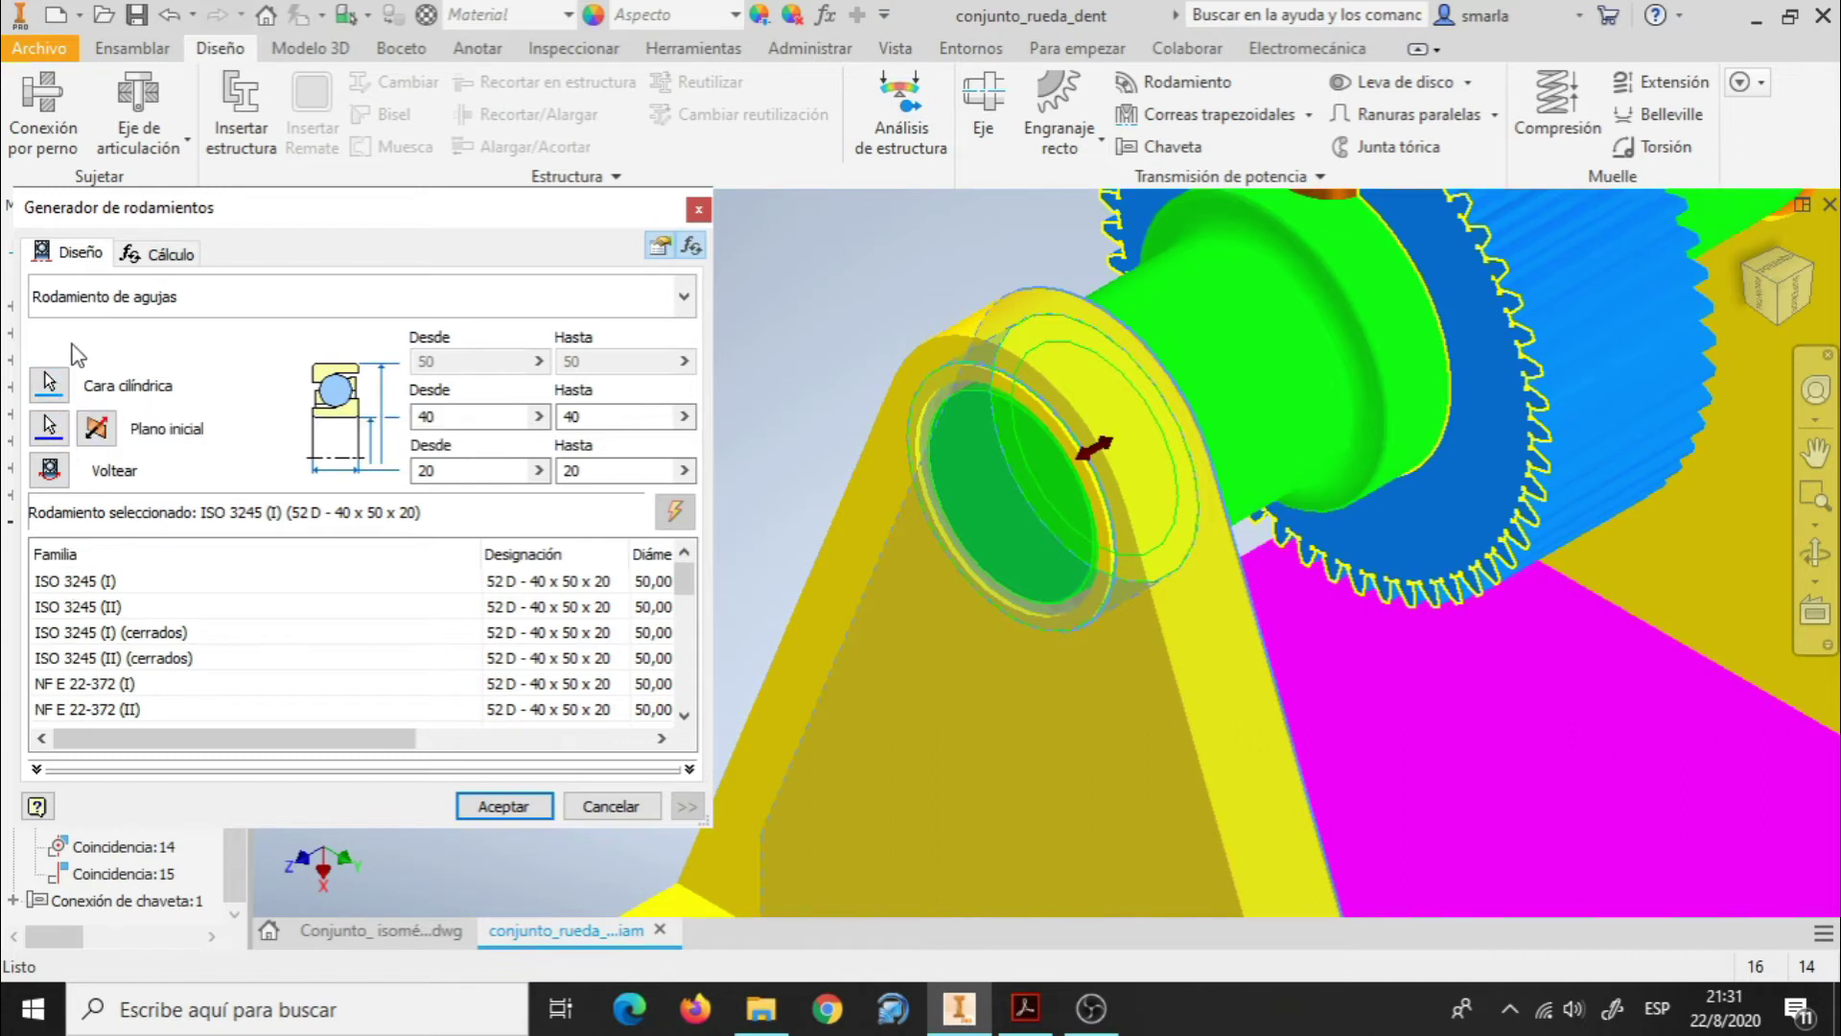
click(102, 584)
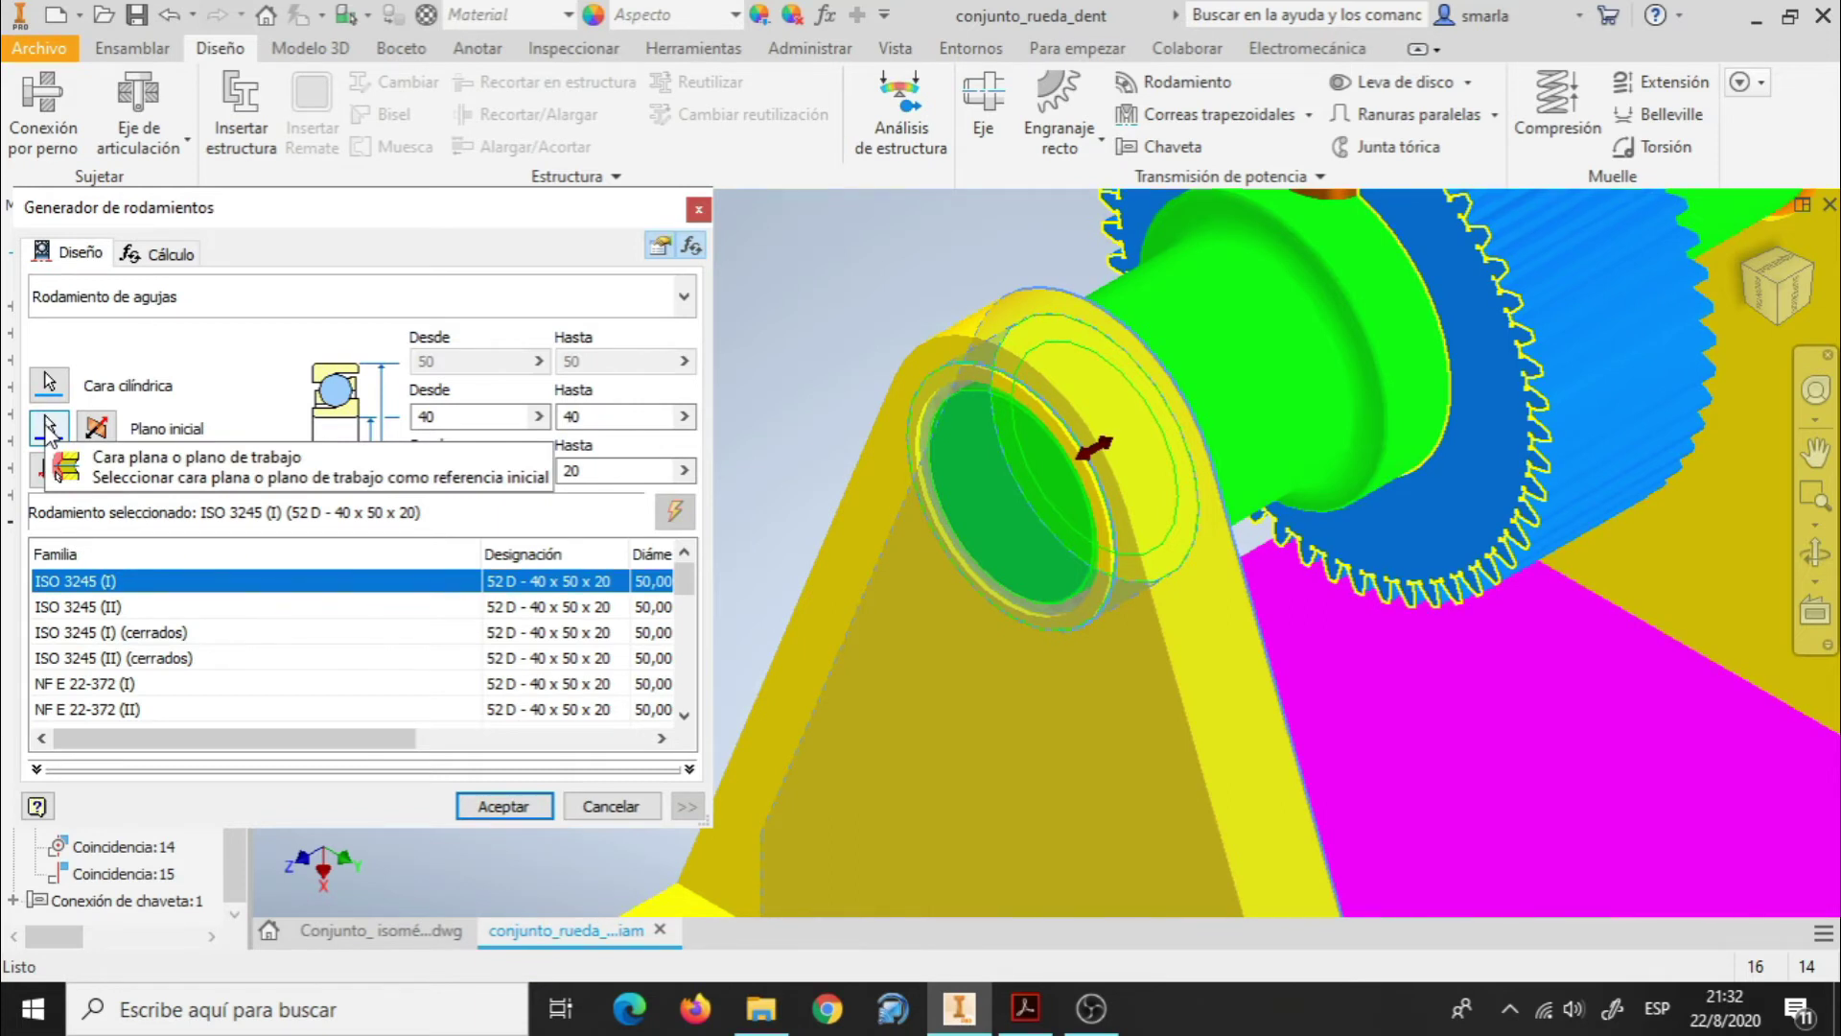
Review the bearing's start plane on the support's gear-side face and accept the bearing definition.
click(48, 427)
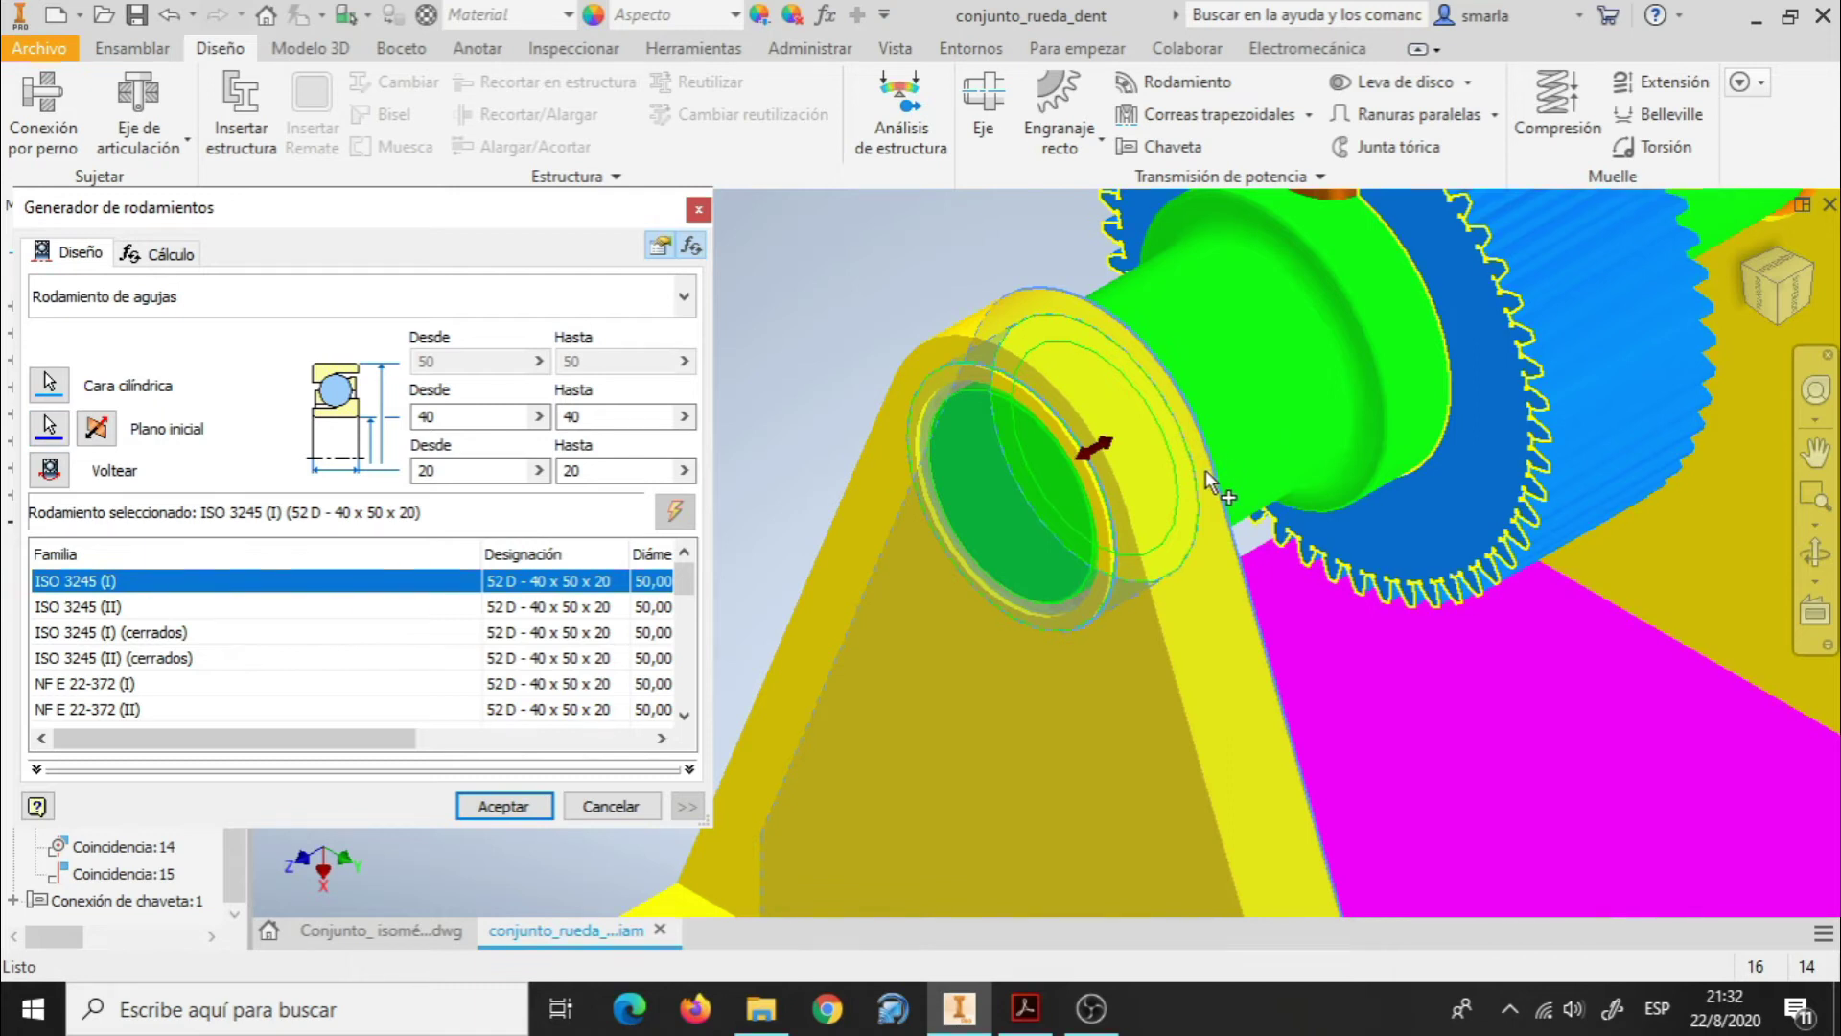
drag(1792, 298, 1790, 299)
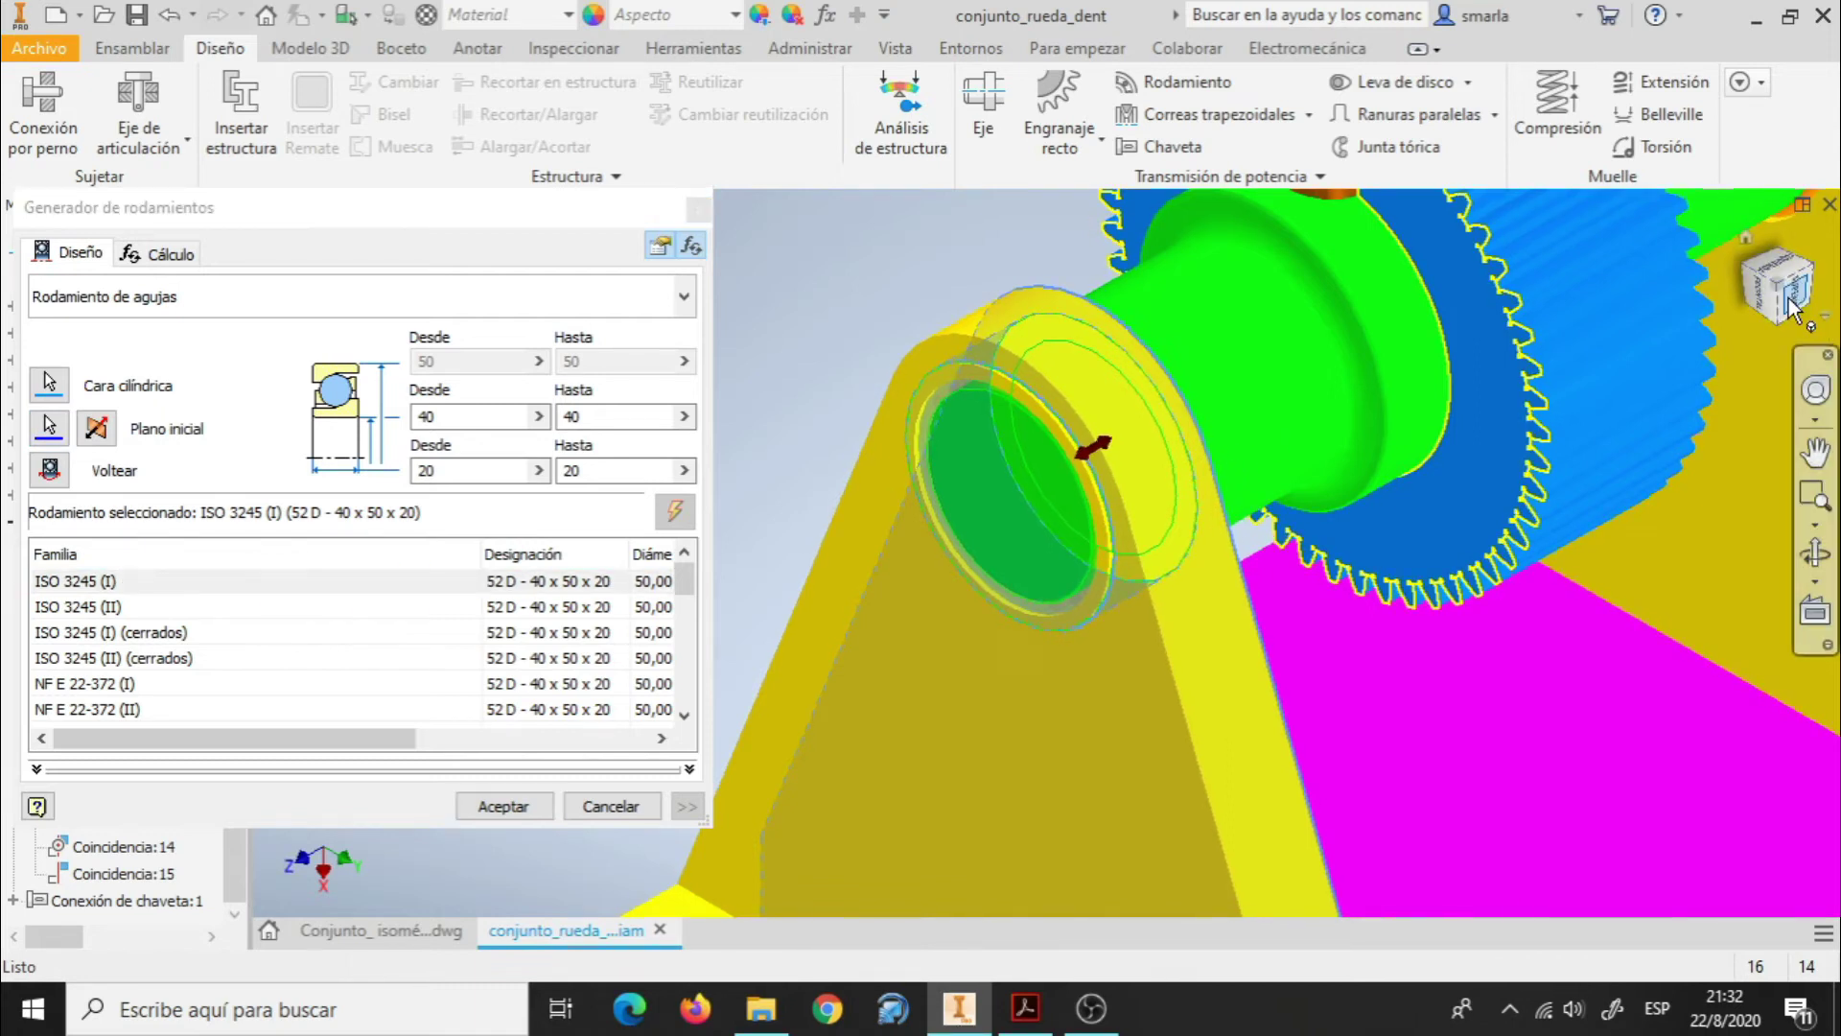
click(1798, 268)
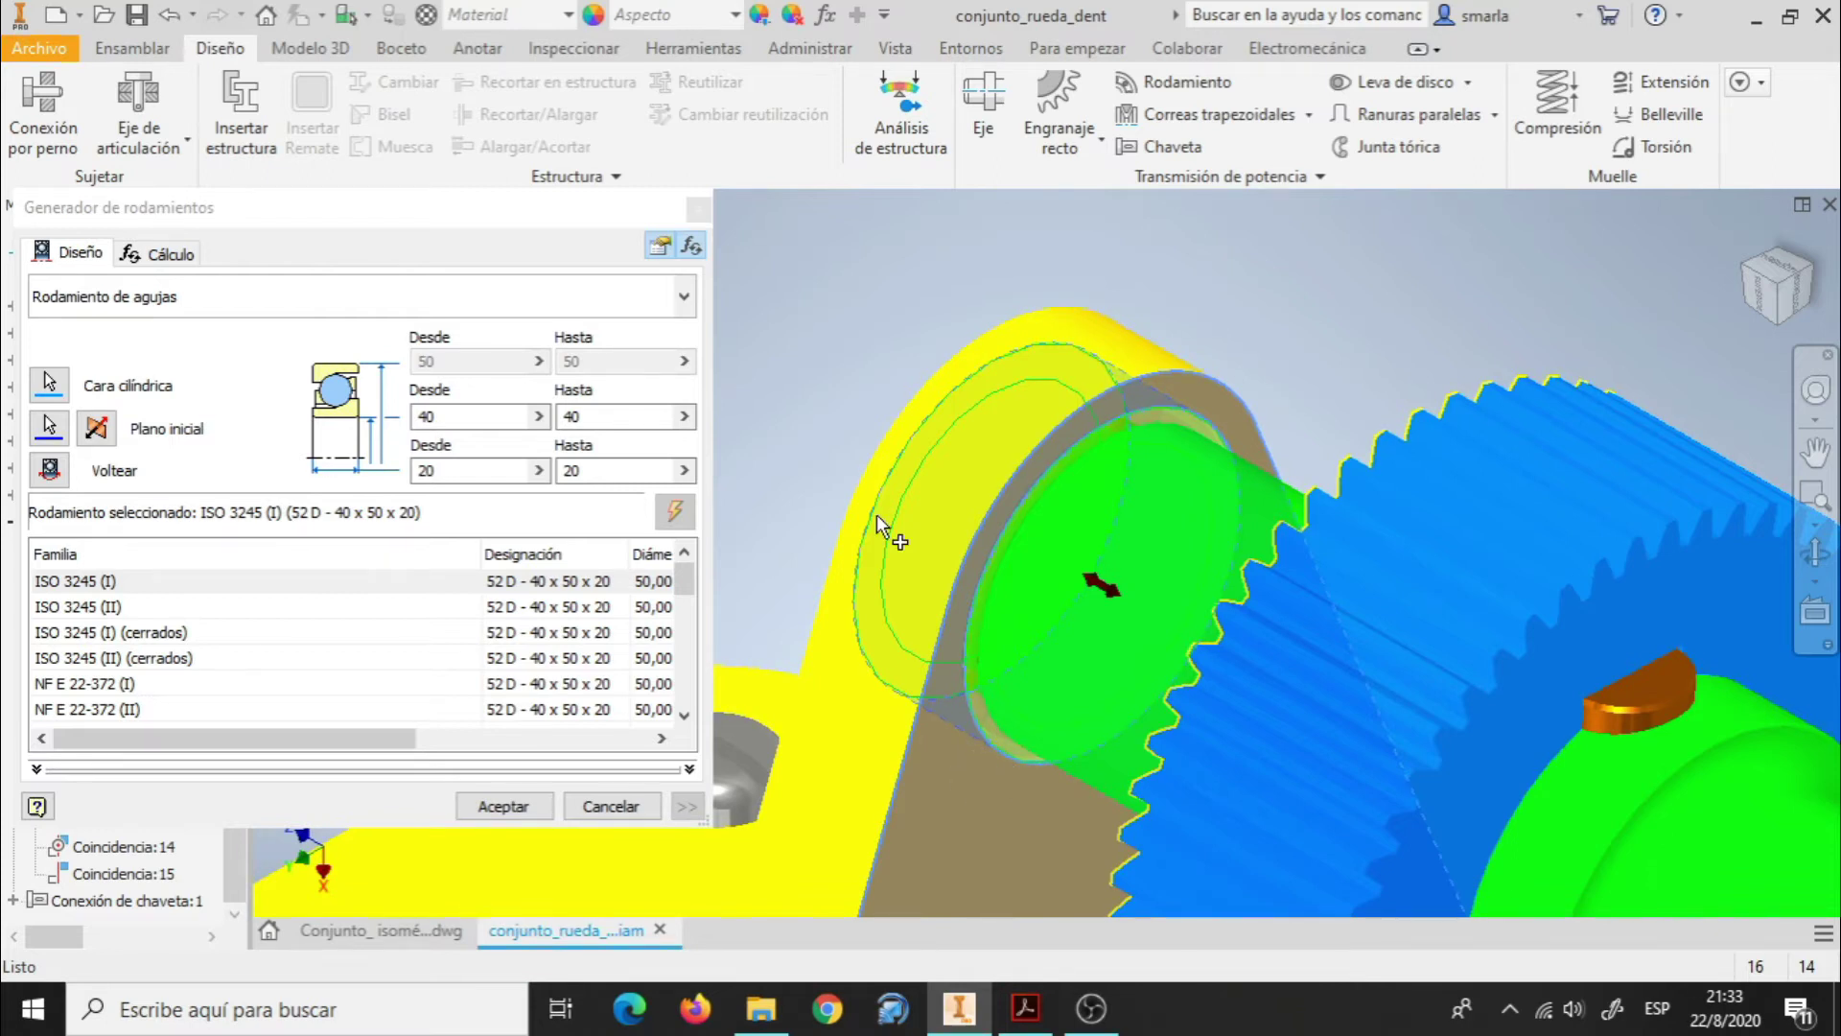
click(502, 806)
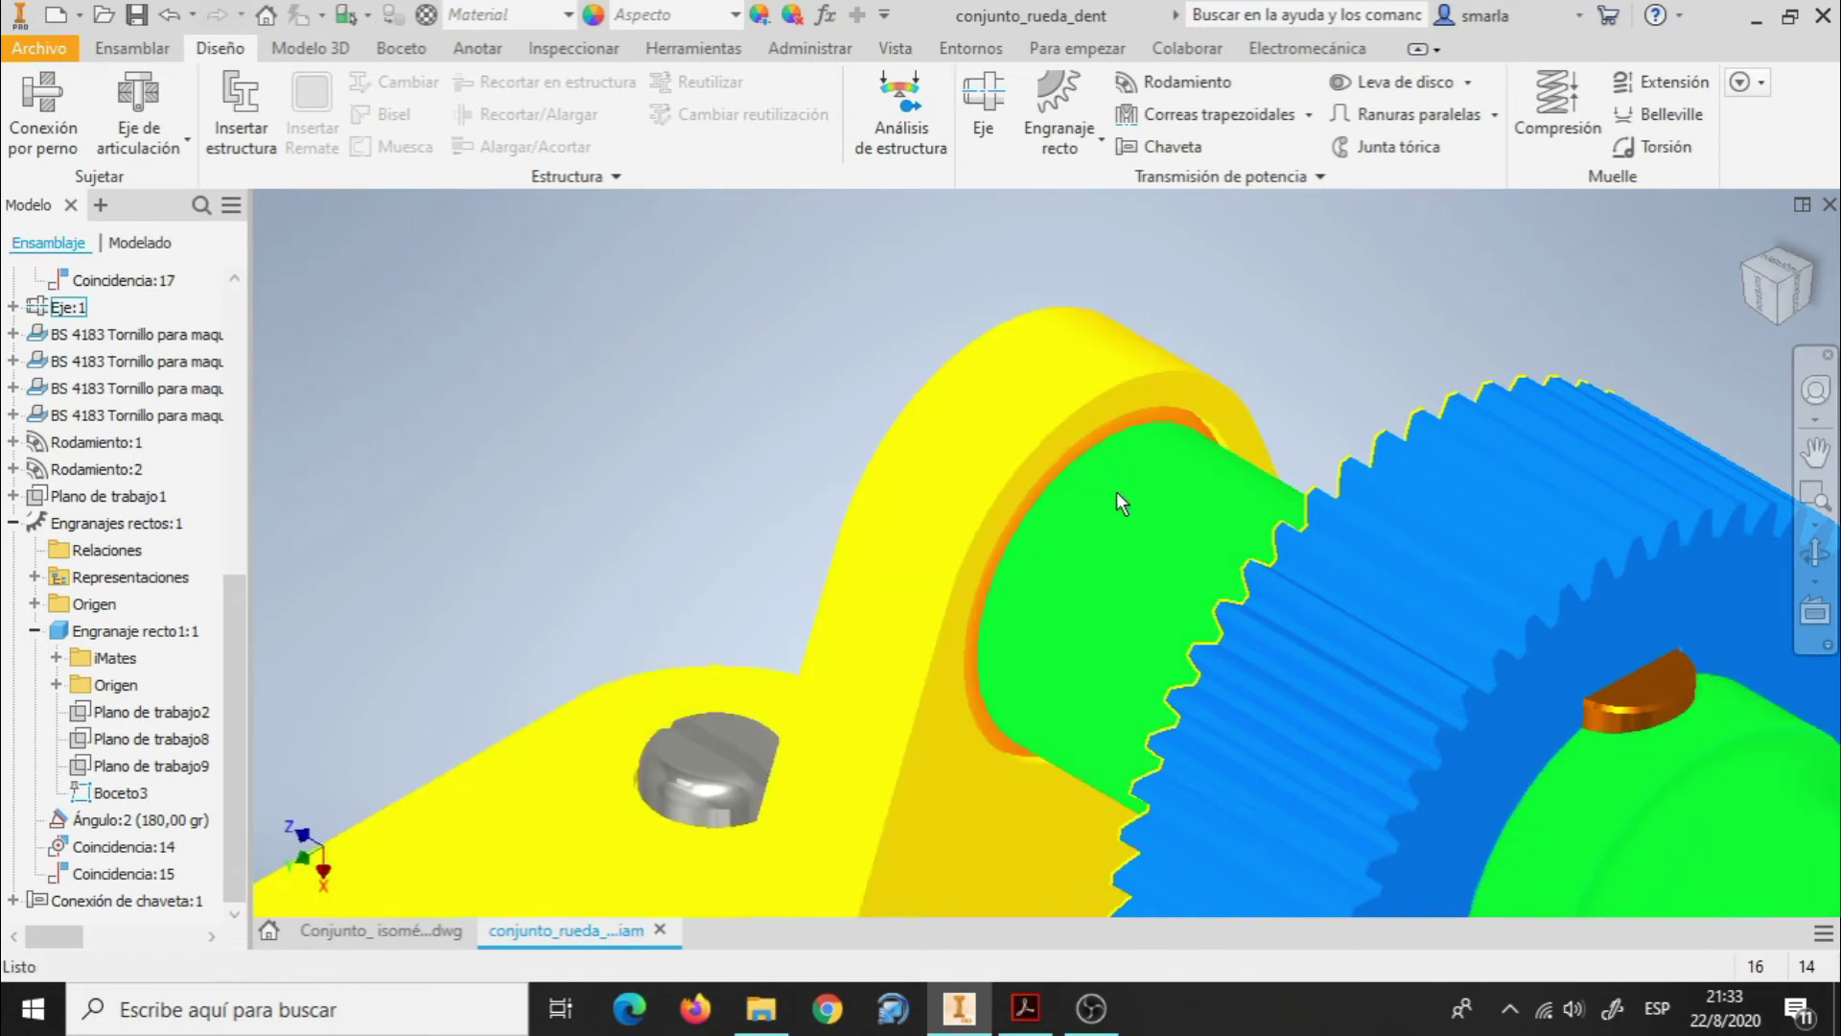
scroll(1103, 497, down, 5)
scroll(1124, 558, up, 3)
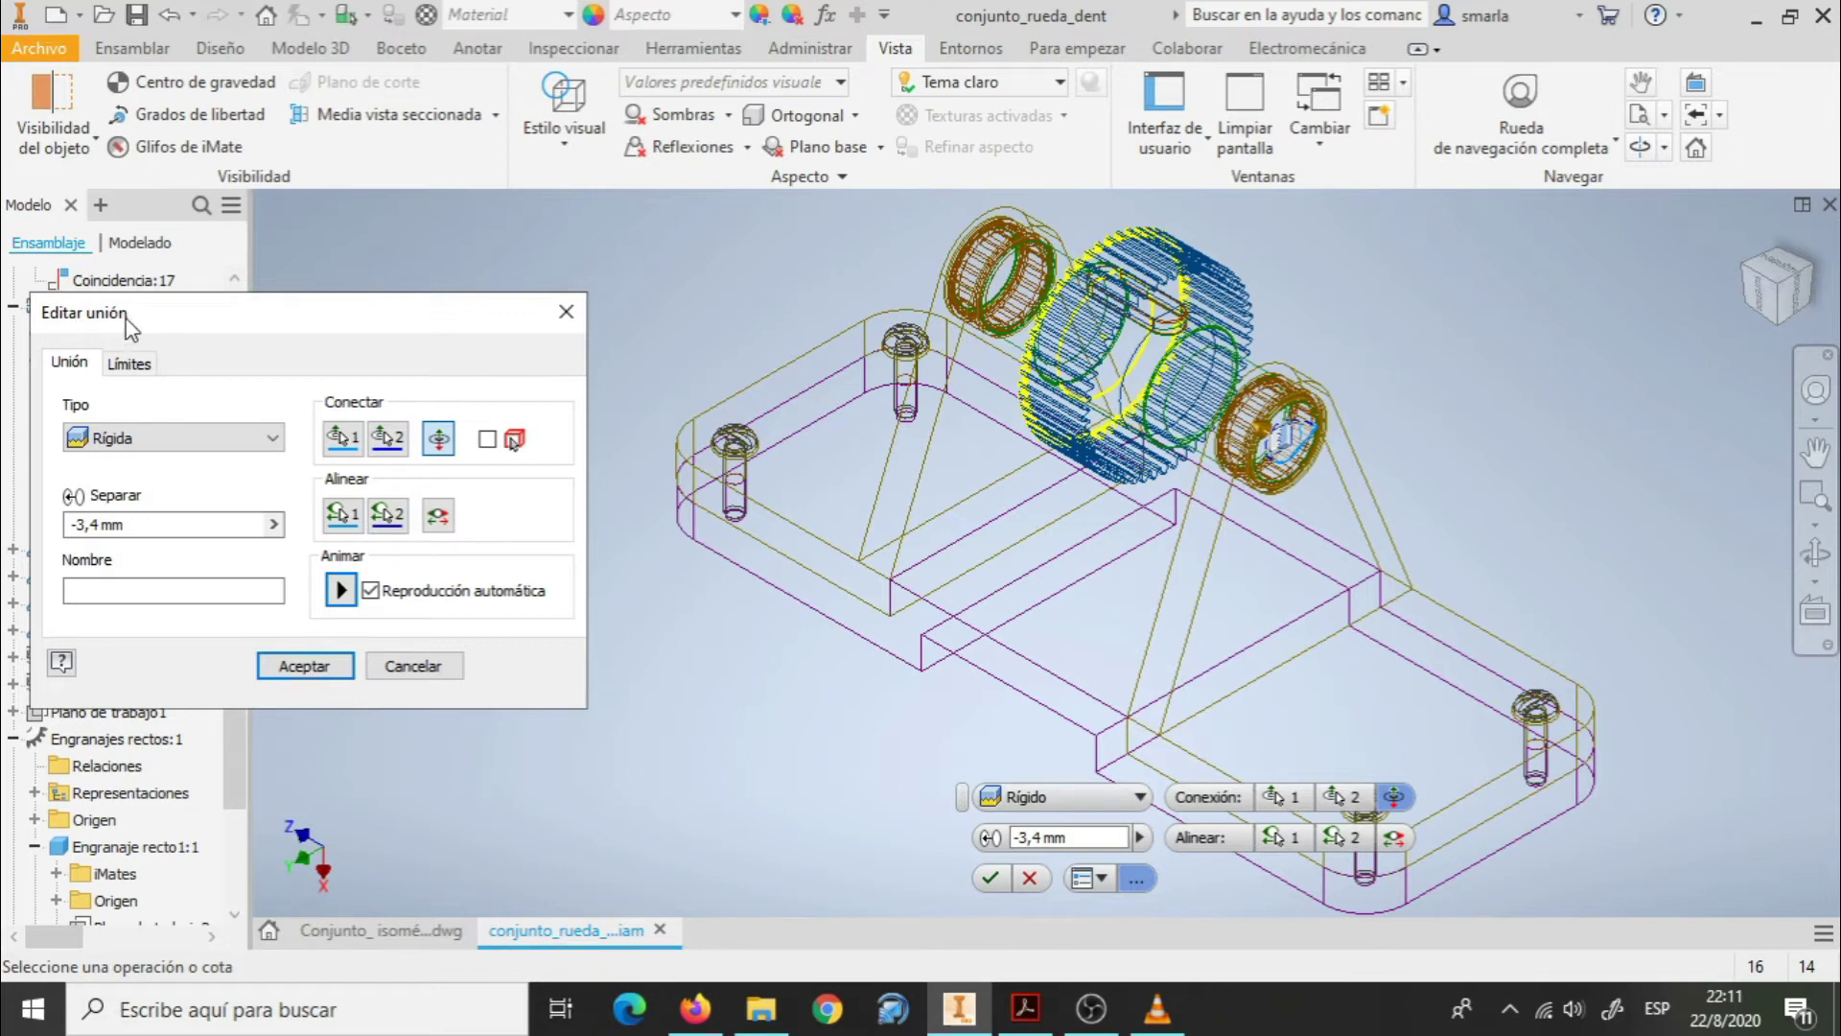
Review the joint tools and play the animation of the shaft's rigid joint.
click(221, 48)
click(134, 48)
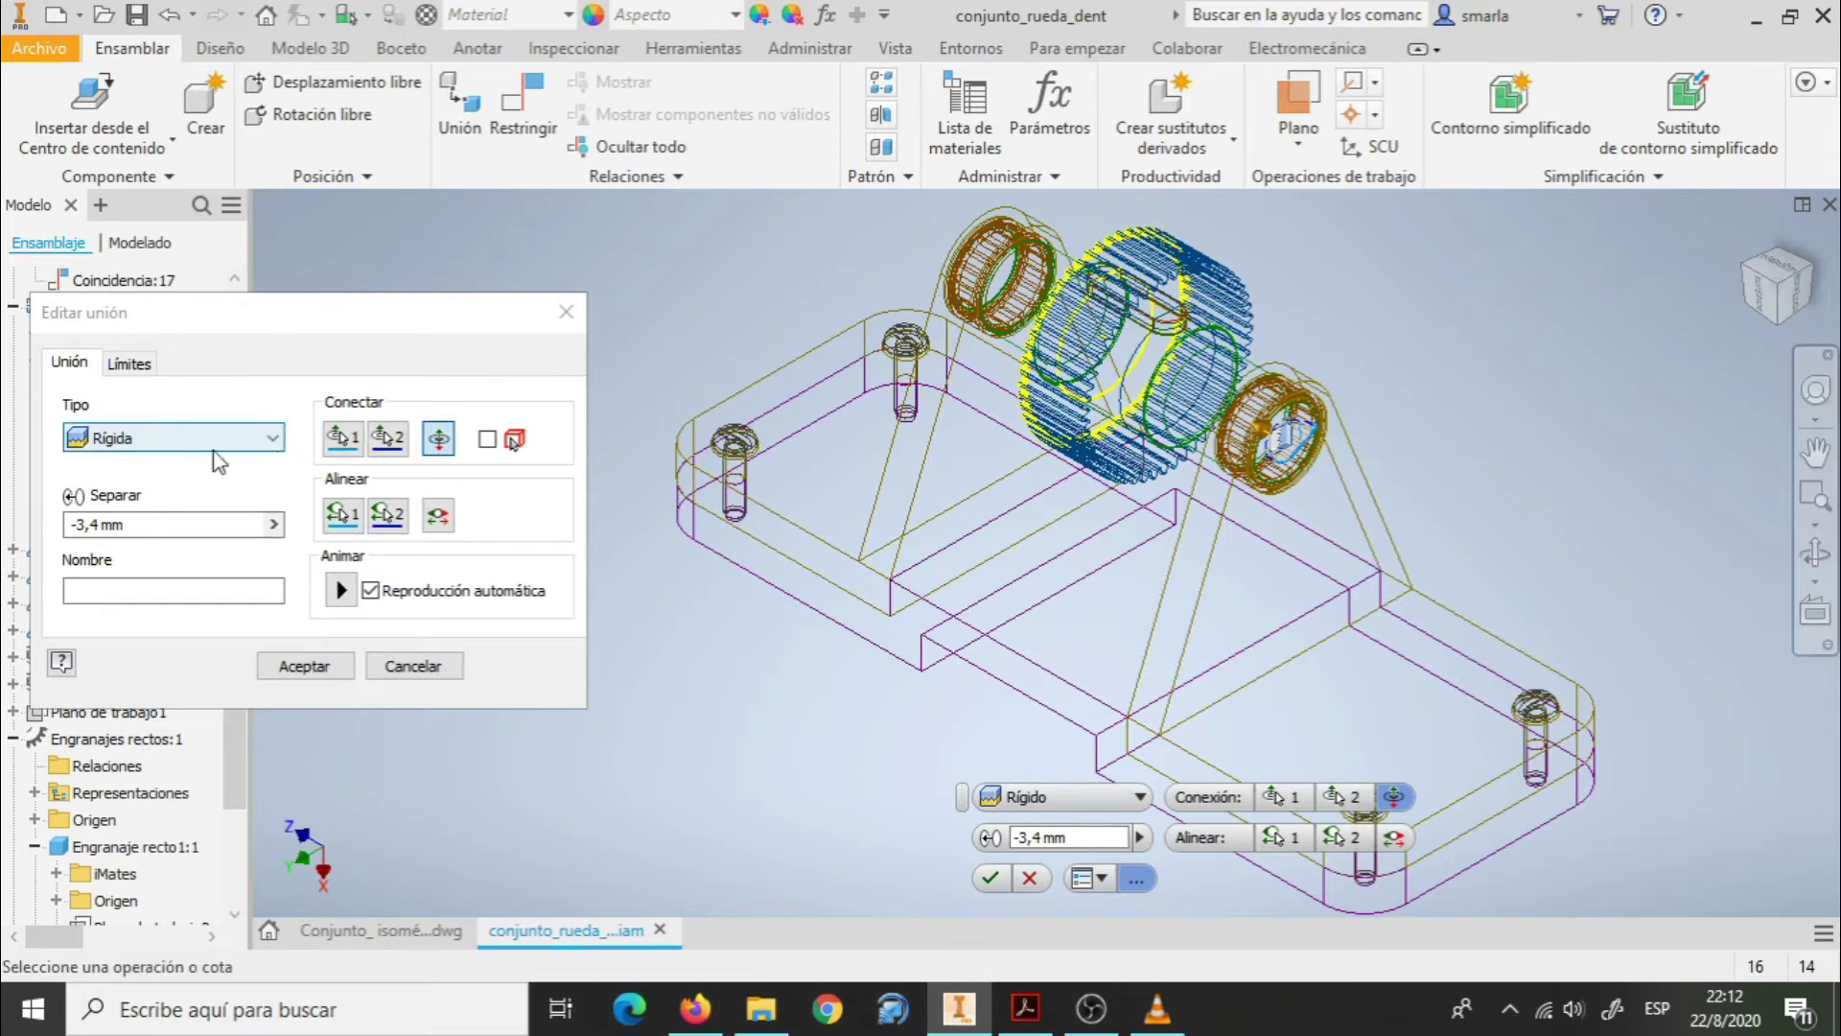
click(340, 591)
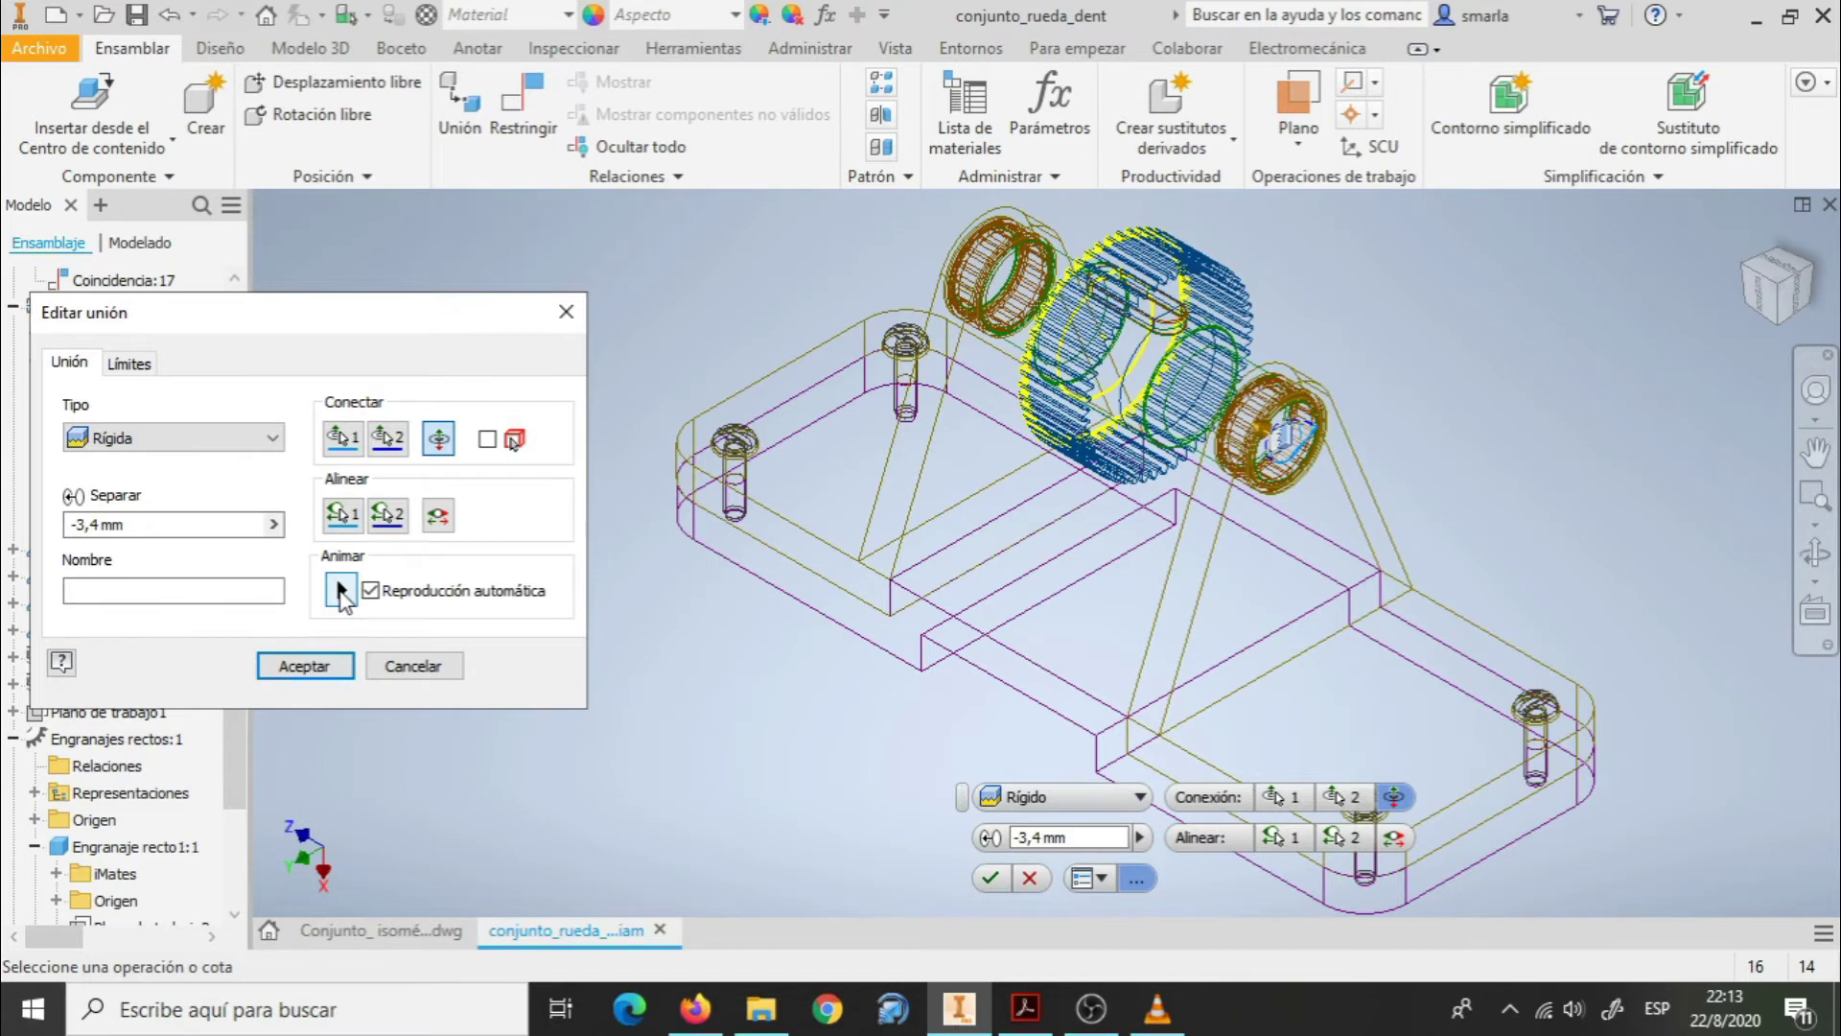
Examine the shaft ends against both support bearings in the wireframe top view, and close the joint edit without applying changes.
click(1765, 302)
scroll(957, 512, up, 5)
scroll(1010, 551, down, 3)
scroll(1010, 551, up, 4)
scroll(1010, 550, down, 1)
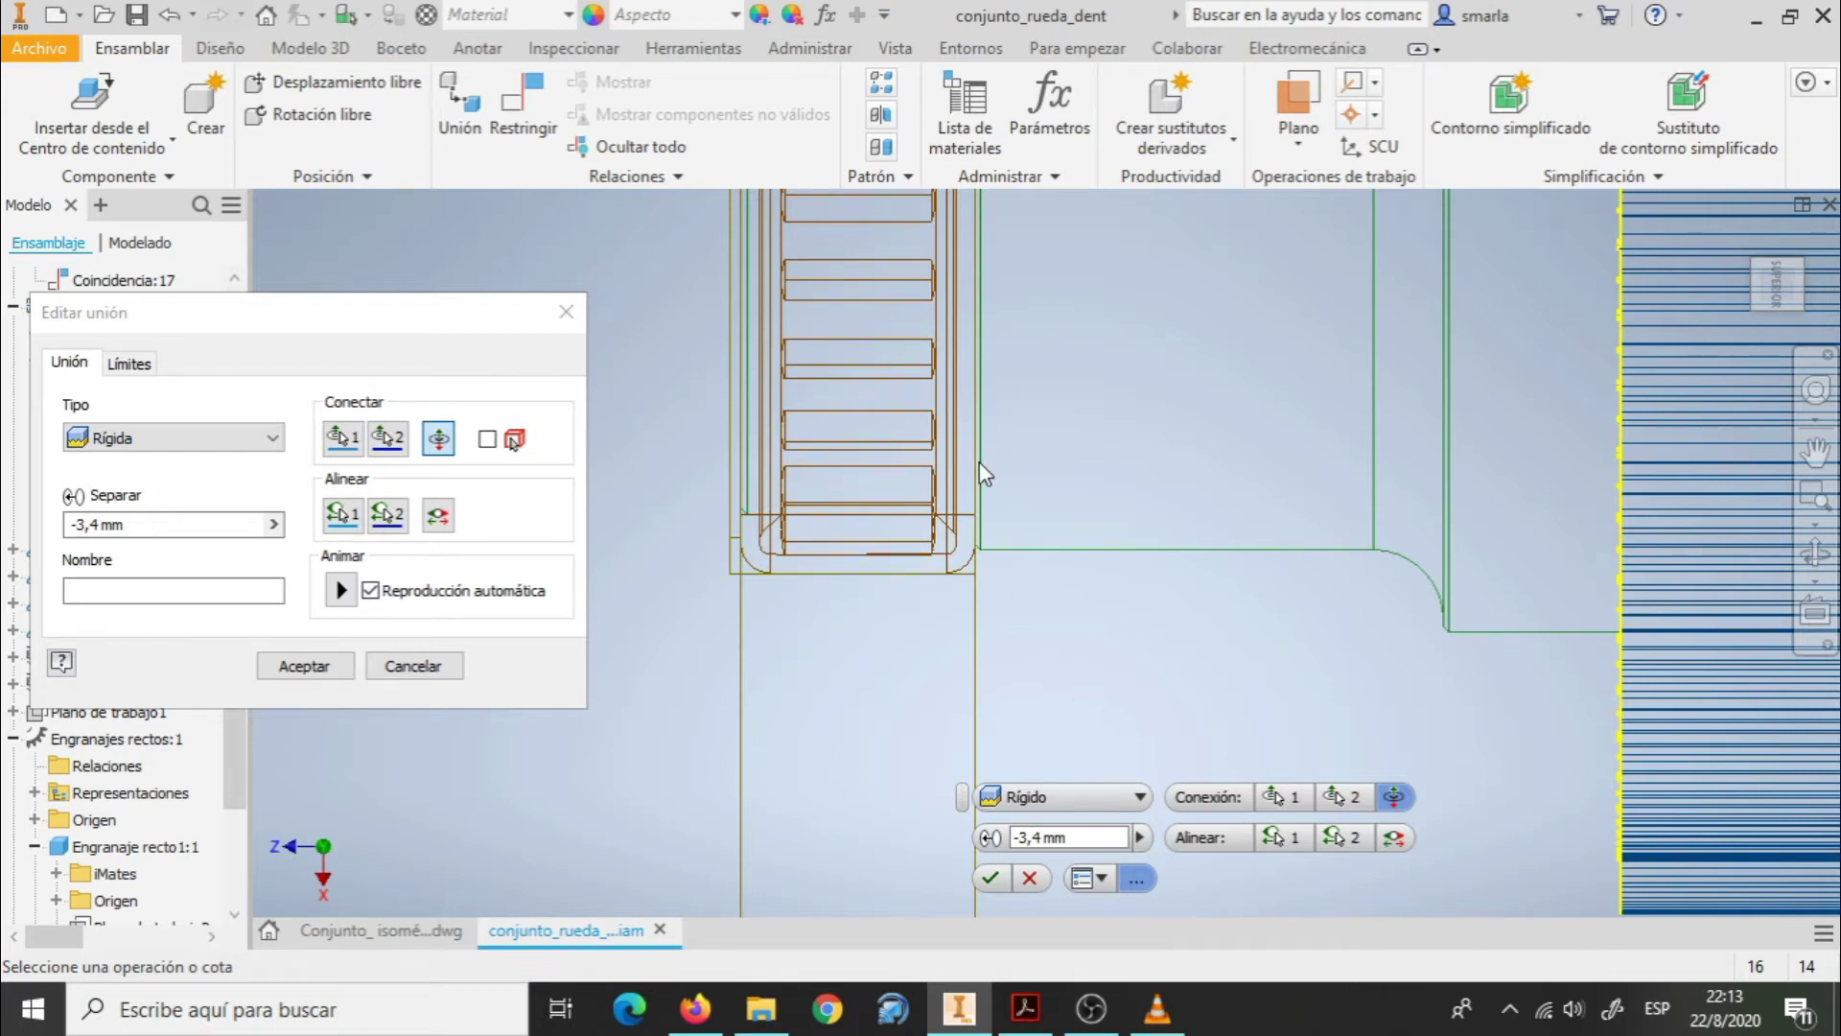
scroll(1797, 729, down, 6)
scroll(1601, 654, down, 2)
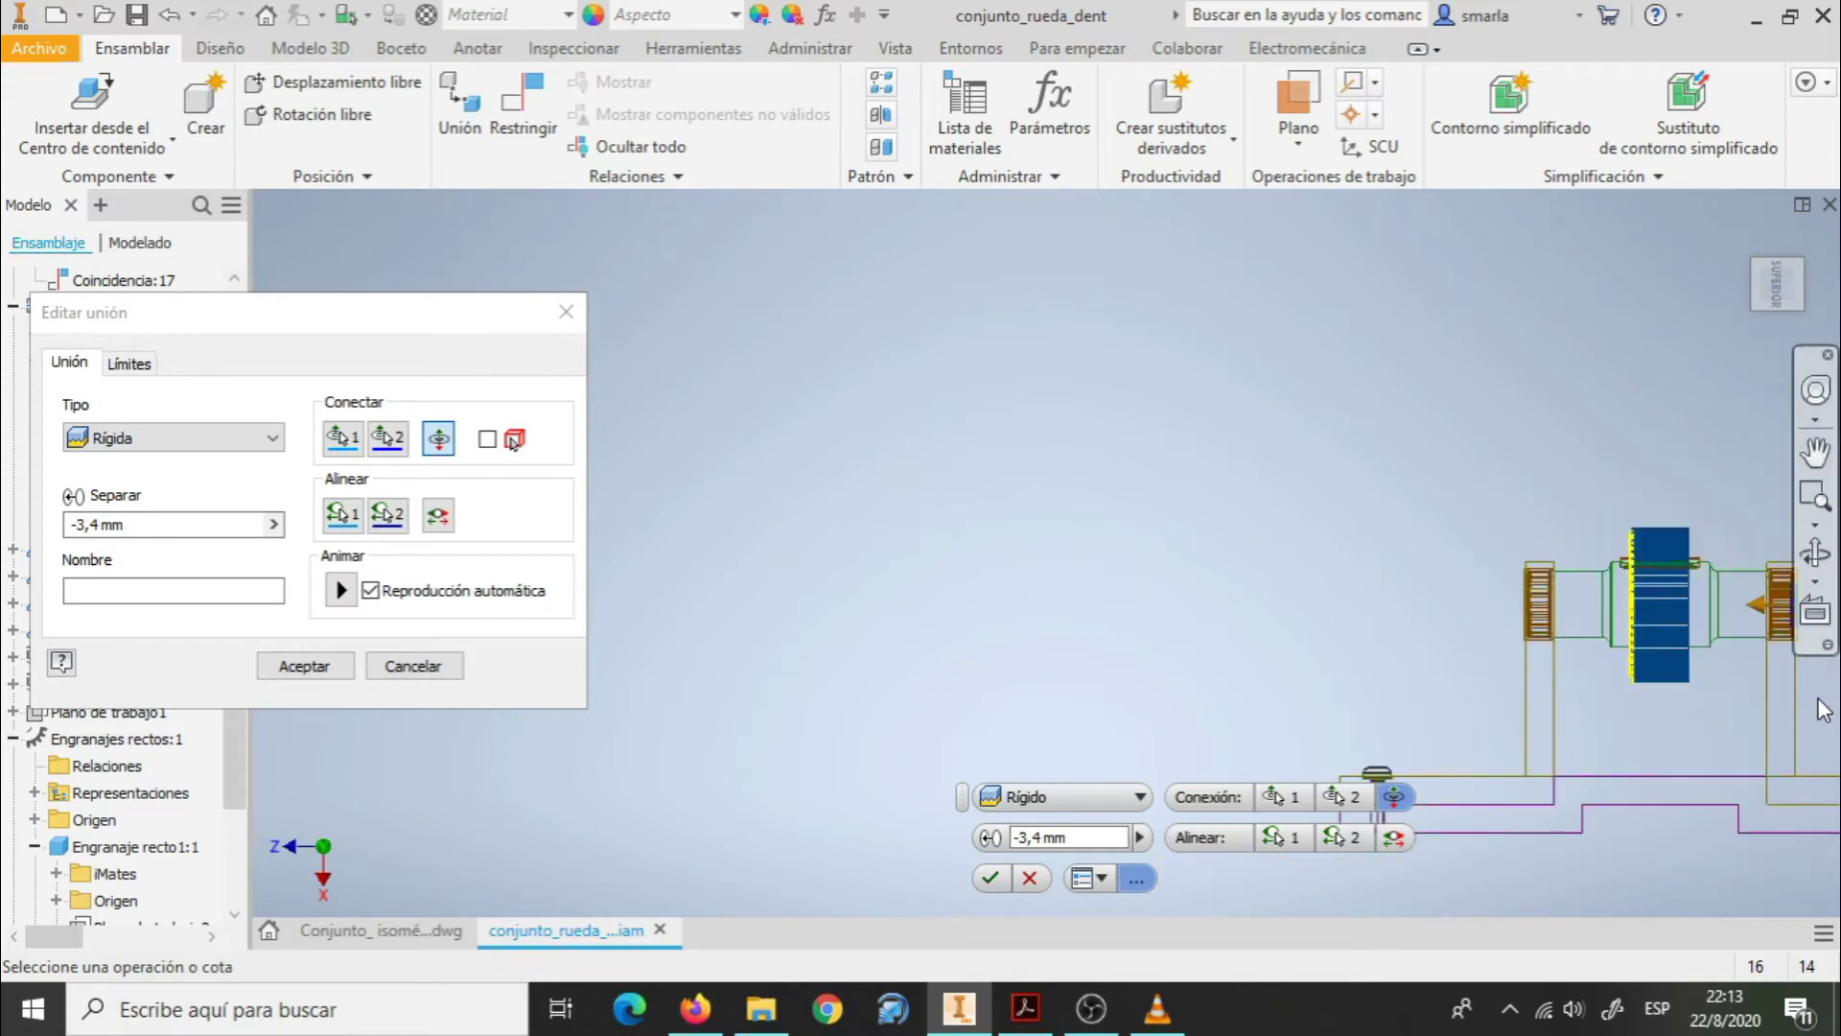
scroll(1635, 620, up, 3)
scroll(1673, 527, up, 4)
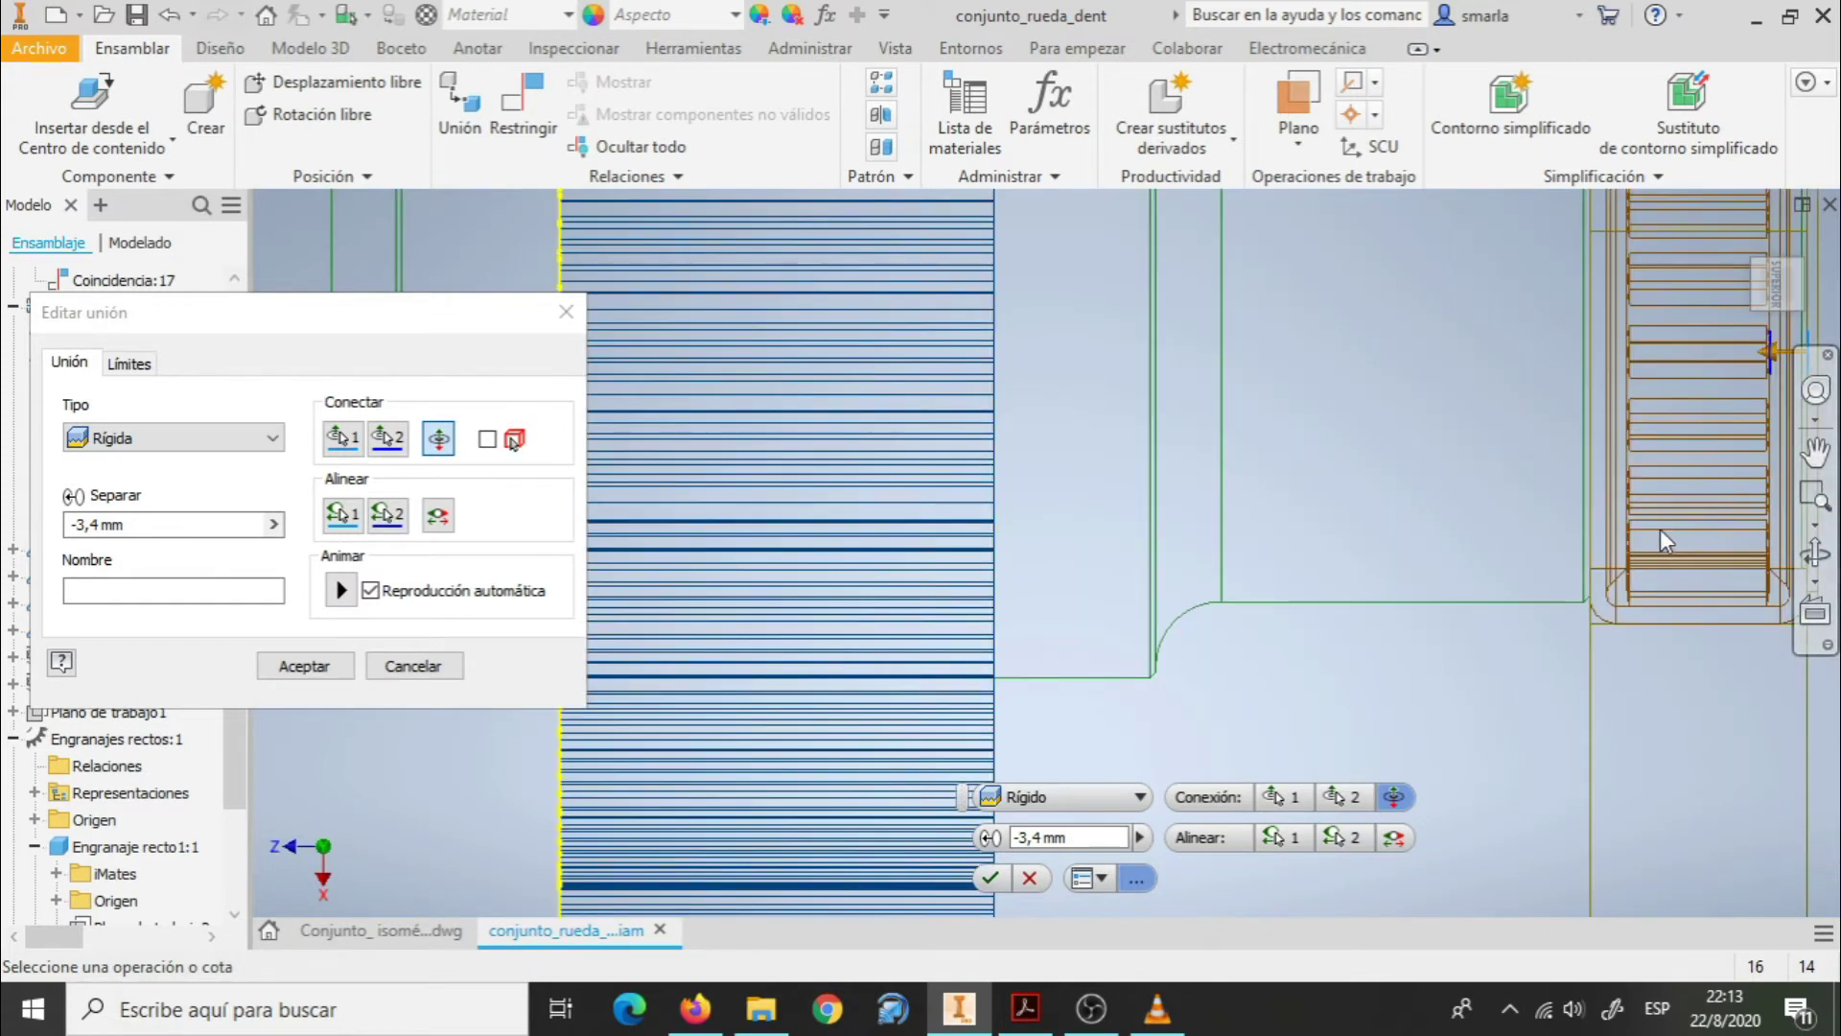
scroll(1599, 600, up, 3)
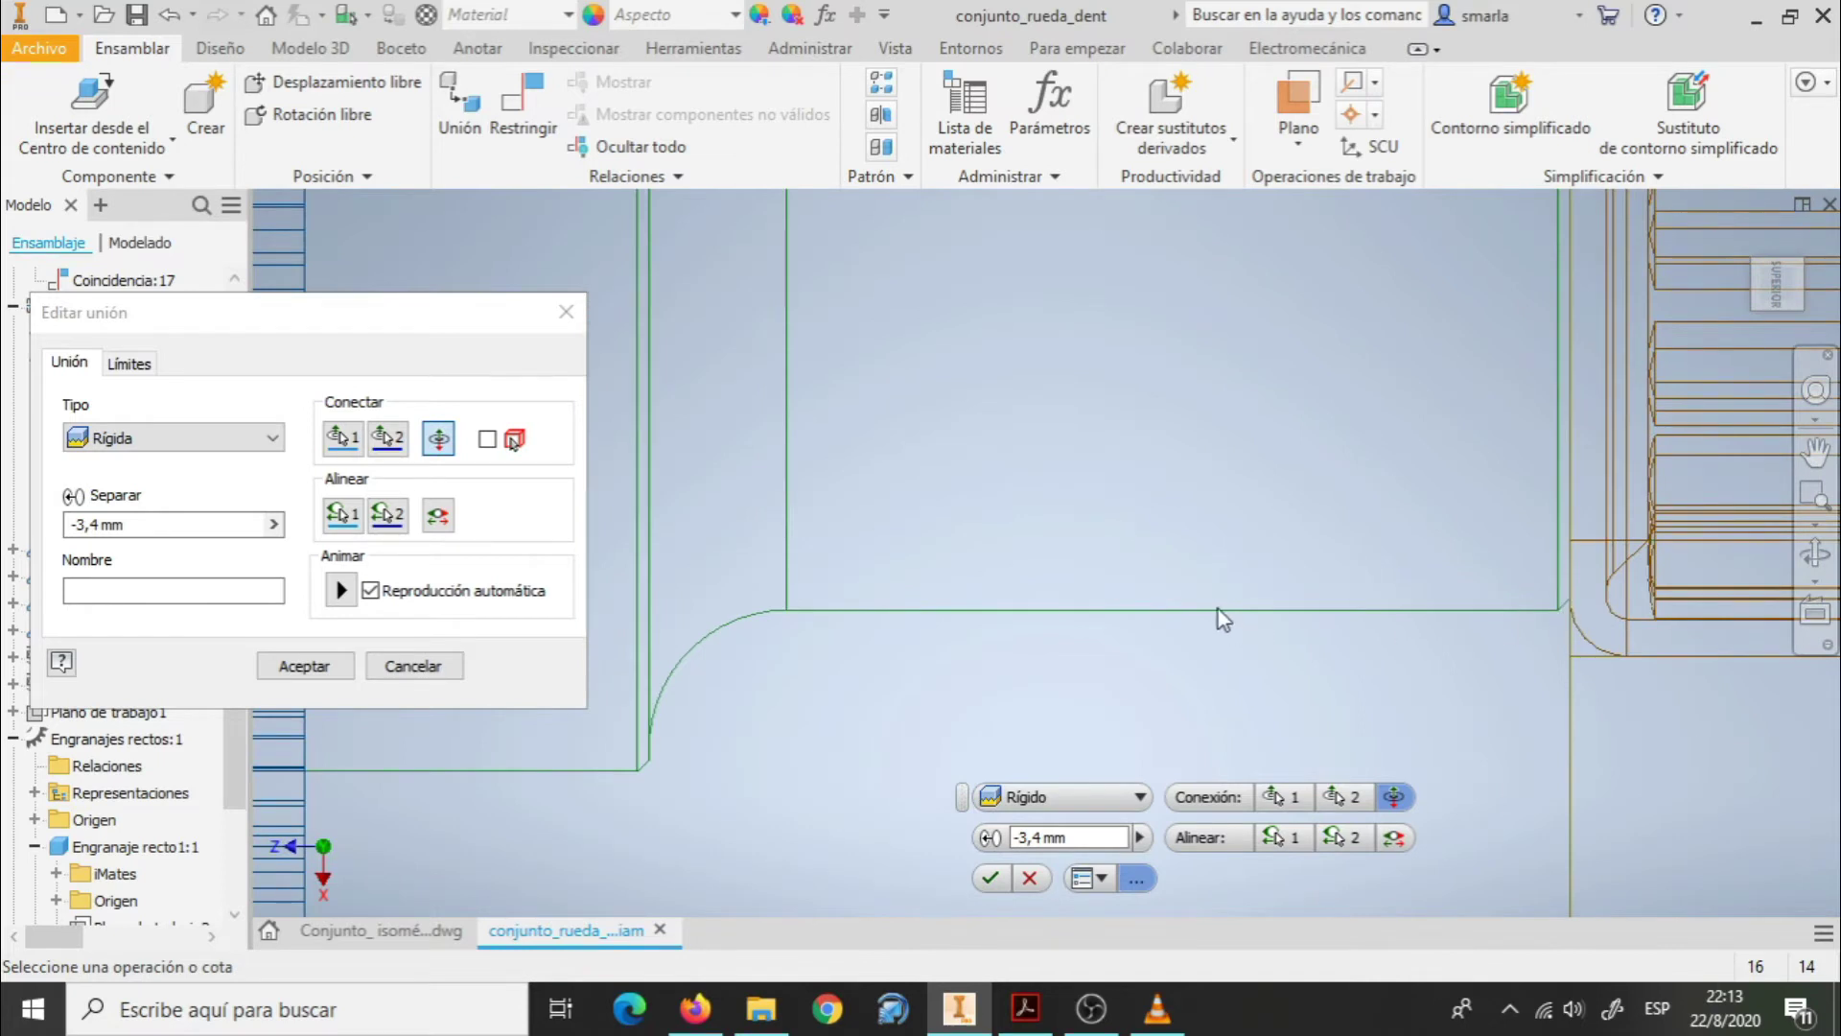
scroll(1195, 476, down, 5)
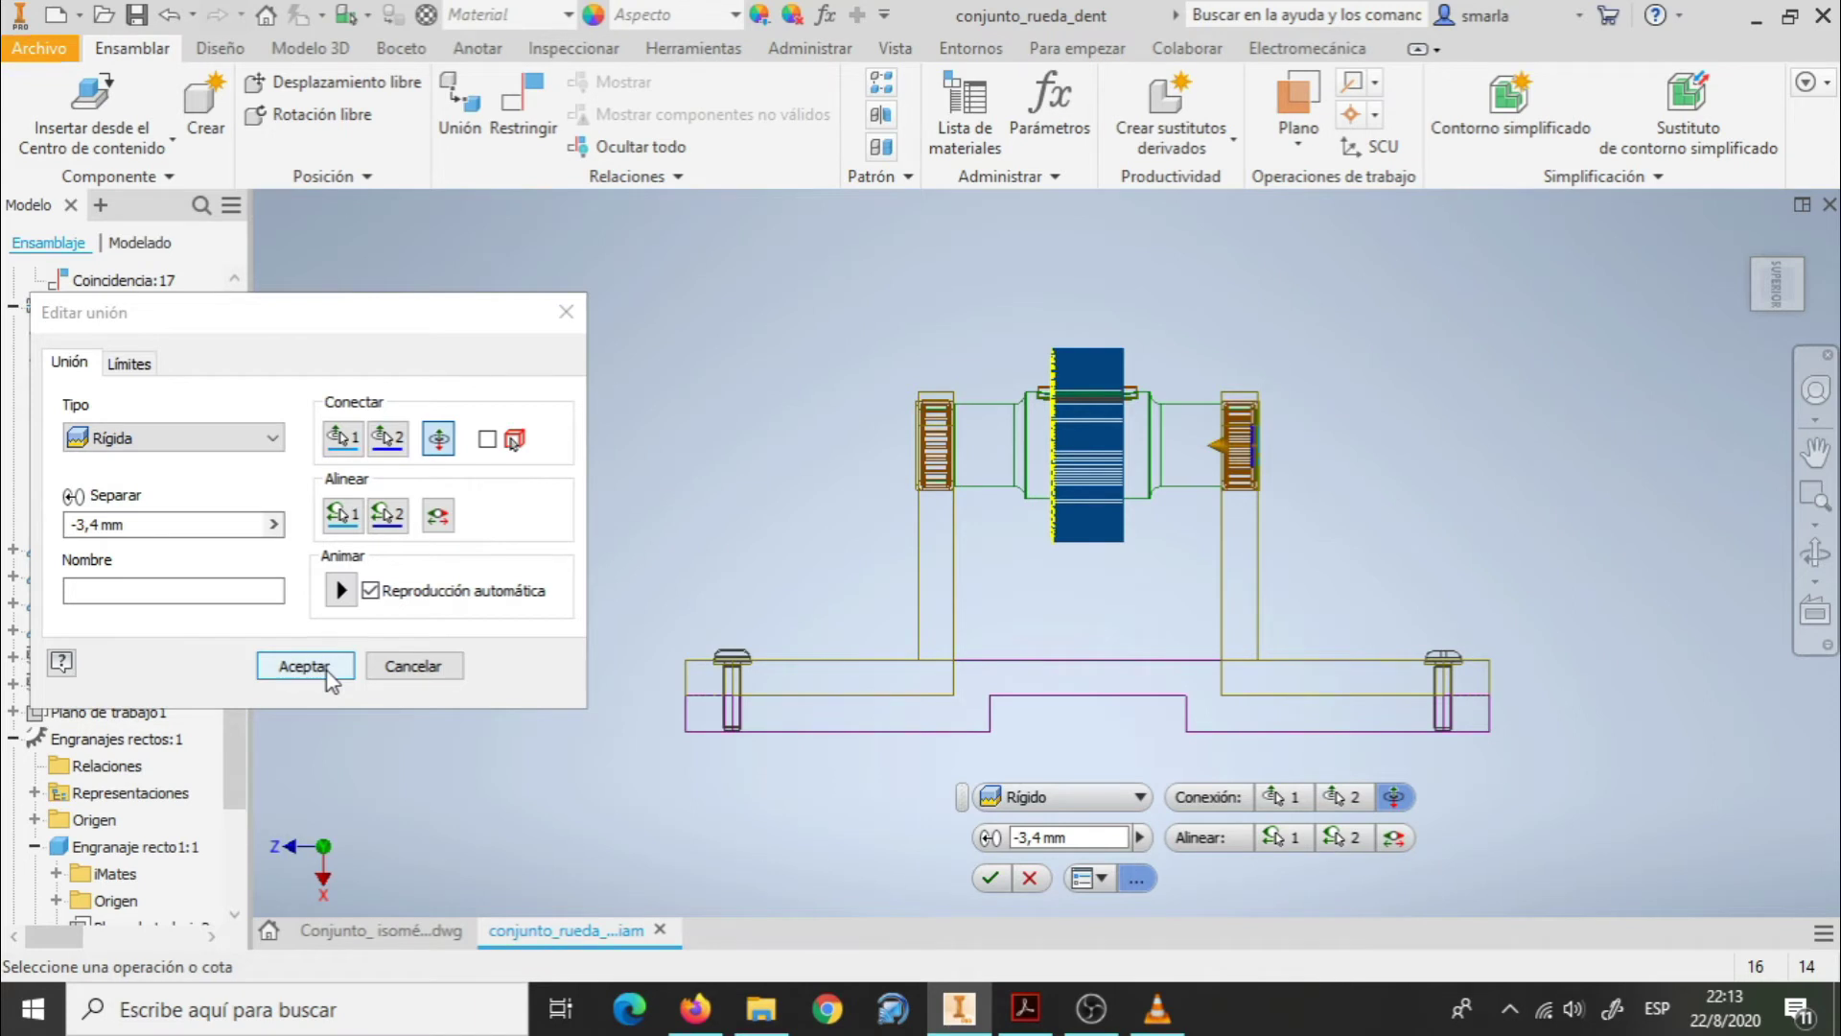
click(384, 669)
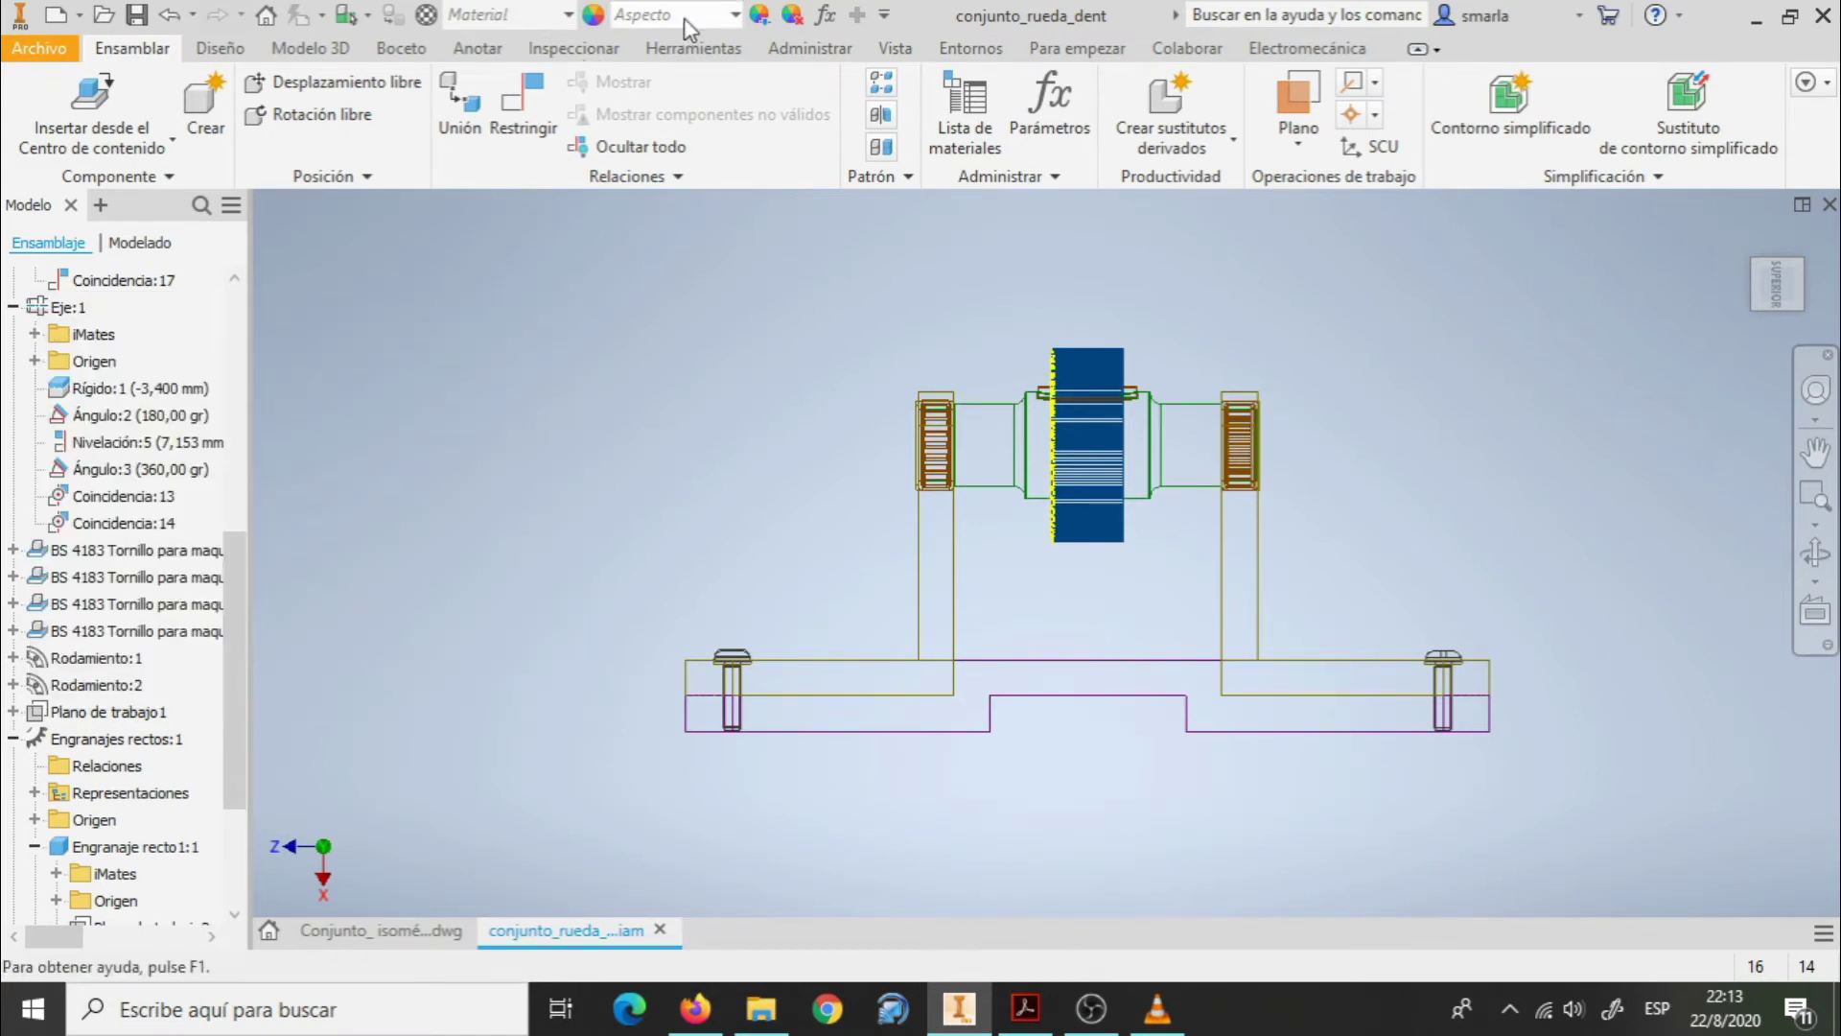
Display the assembly in the realistic visual style and return it to the isometric view.
click(913, 50)
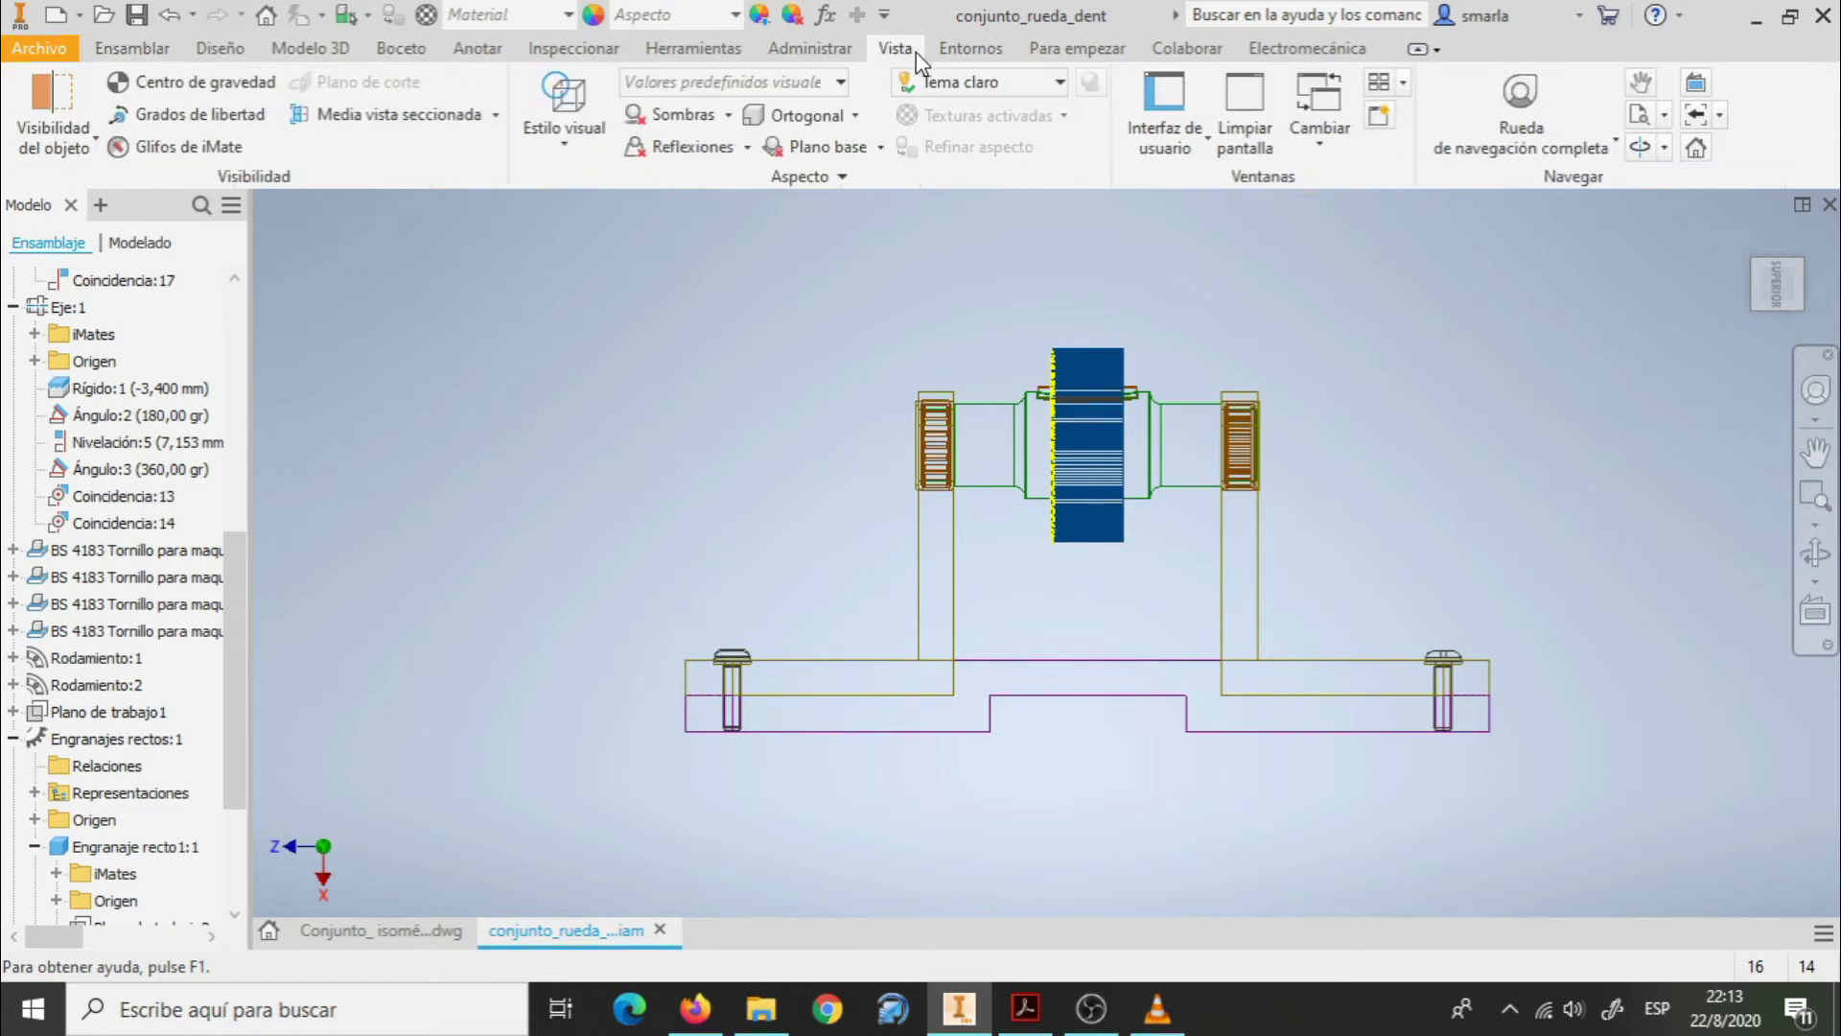
click(562, 149)
click(577, 182)
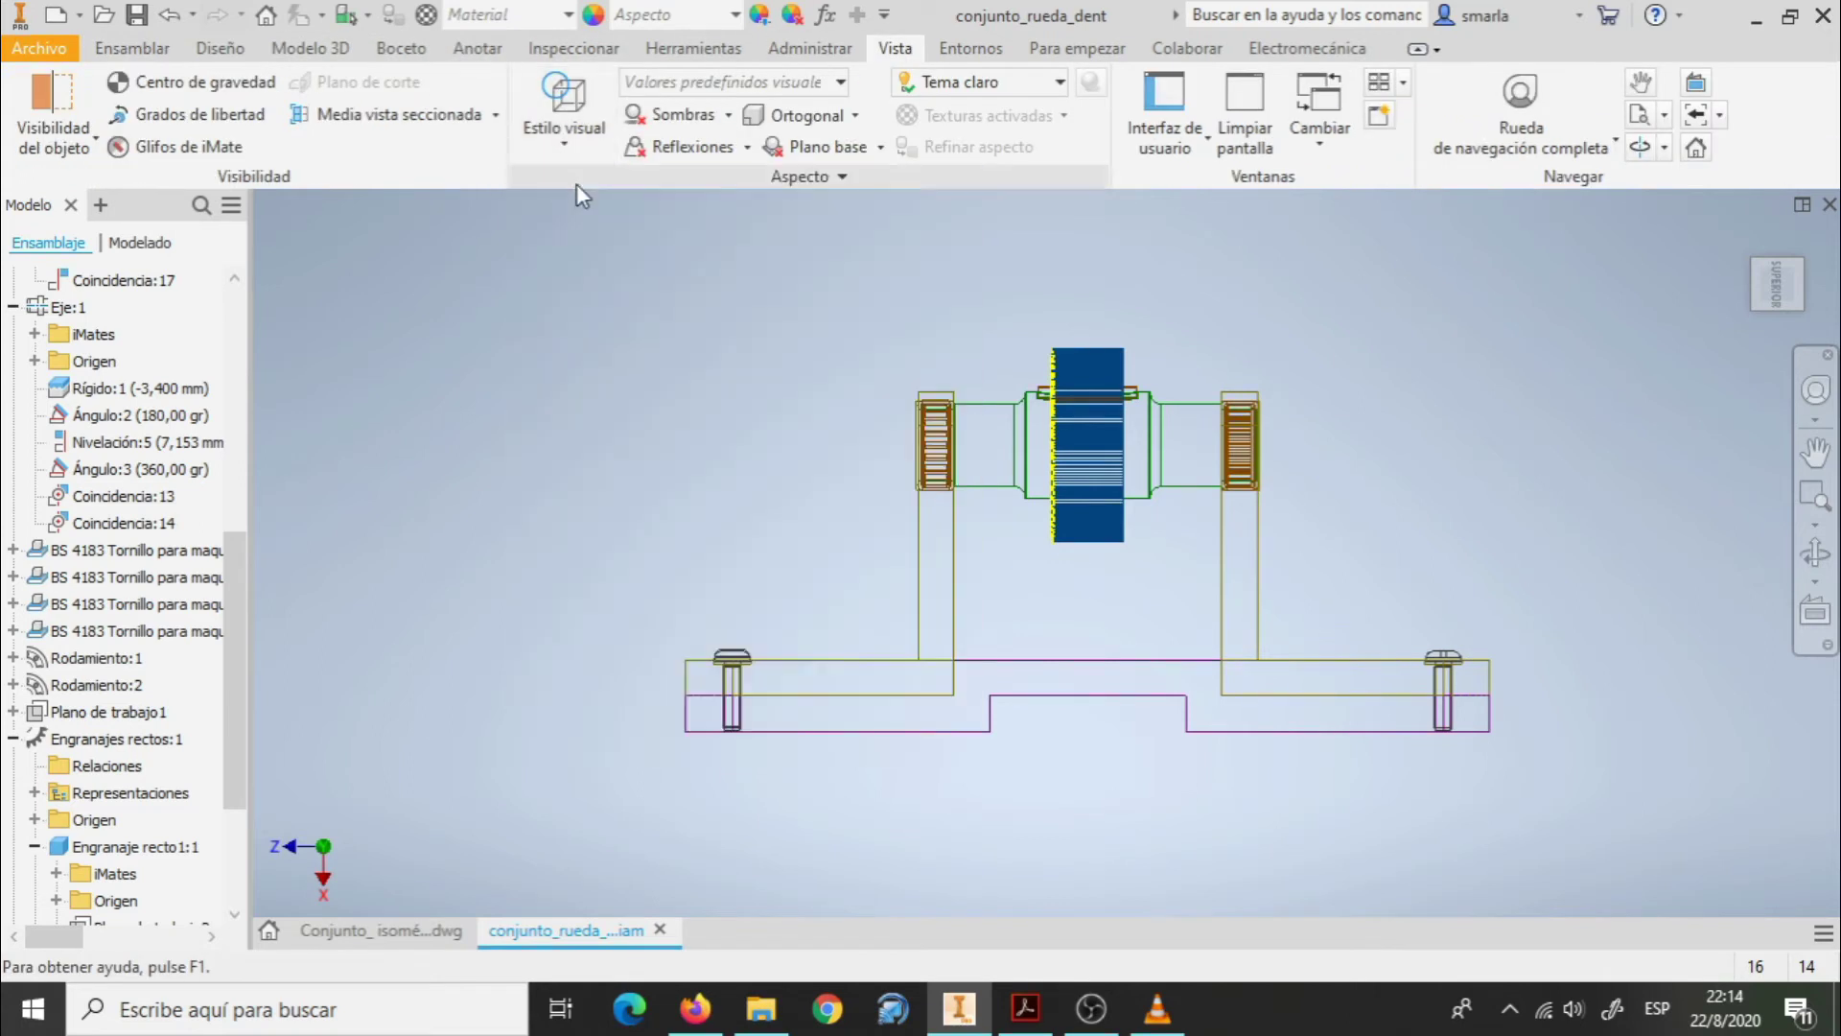
click(1799, 276)
scroll(1089, 464, up, 5)
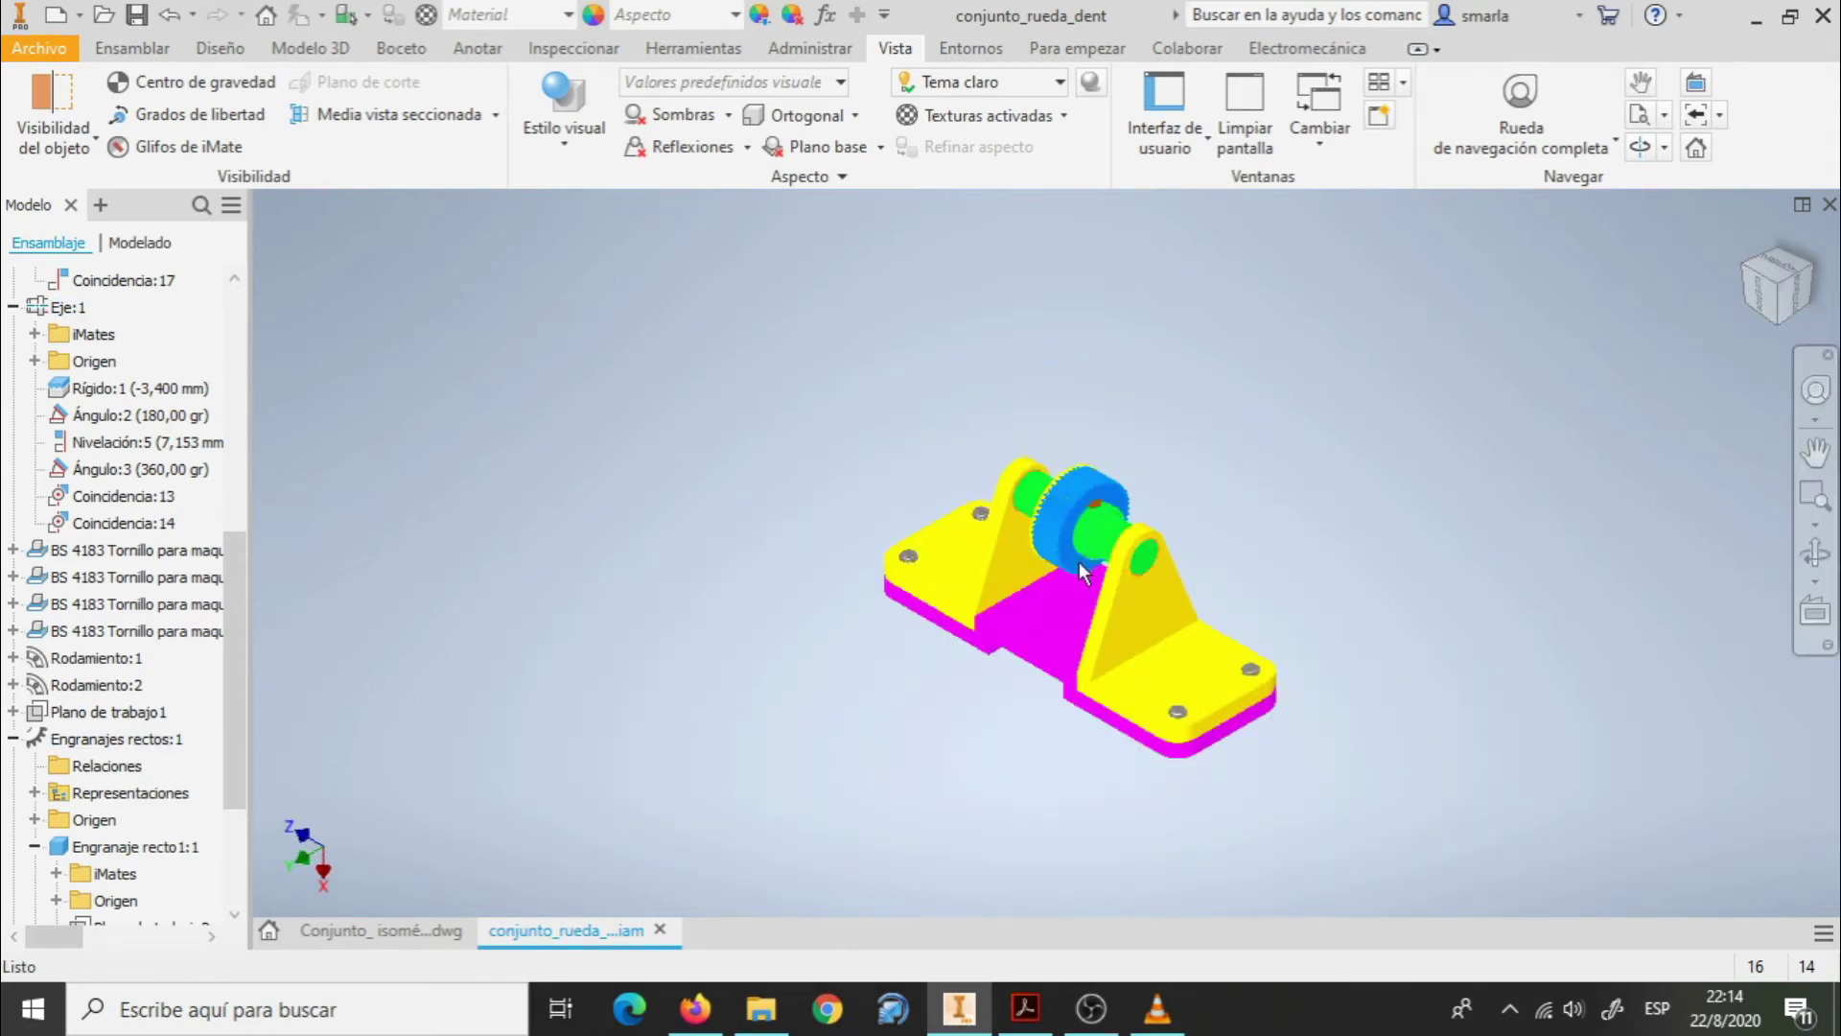
scroll(1079, 561, down, 3)
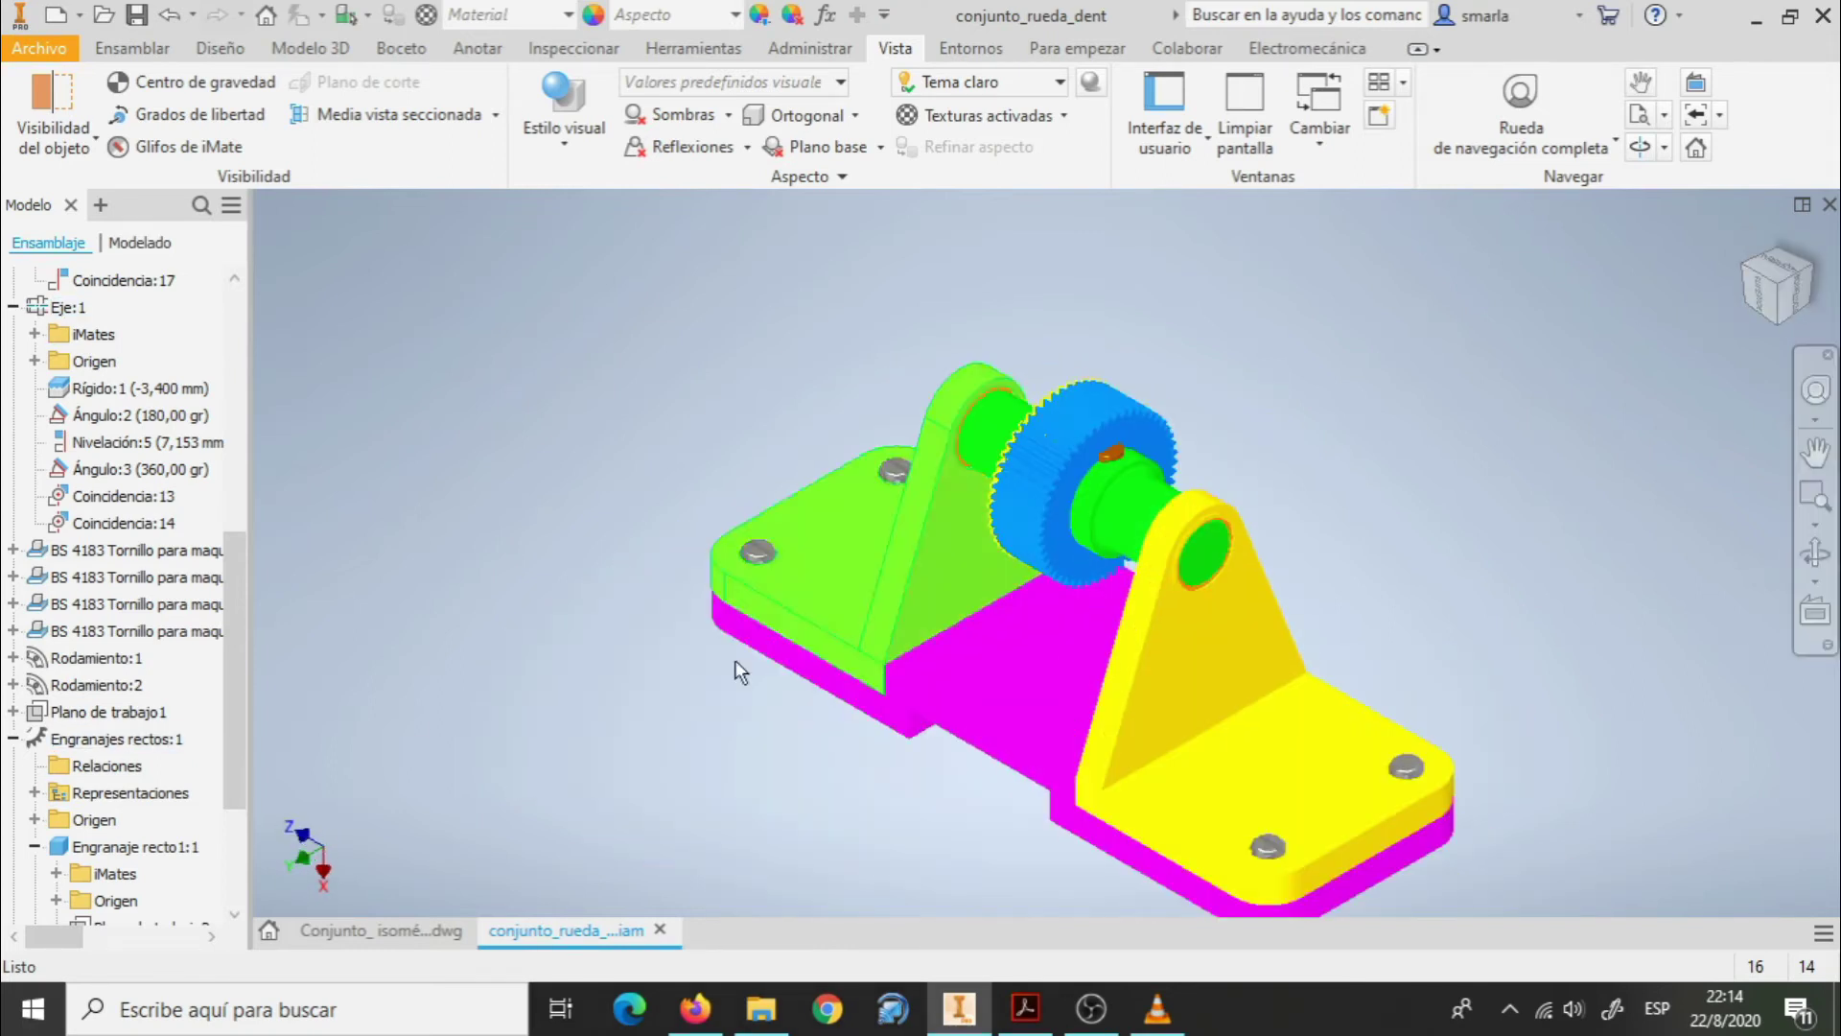
Make Plano de trabajo1 visible in the assembly.
right_click(163, 714)
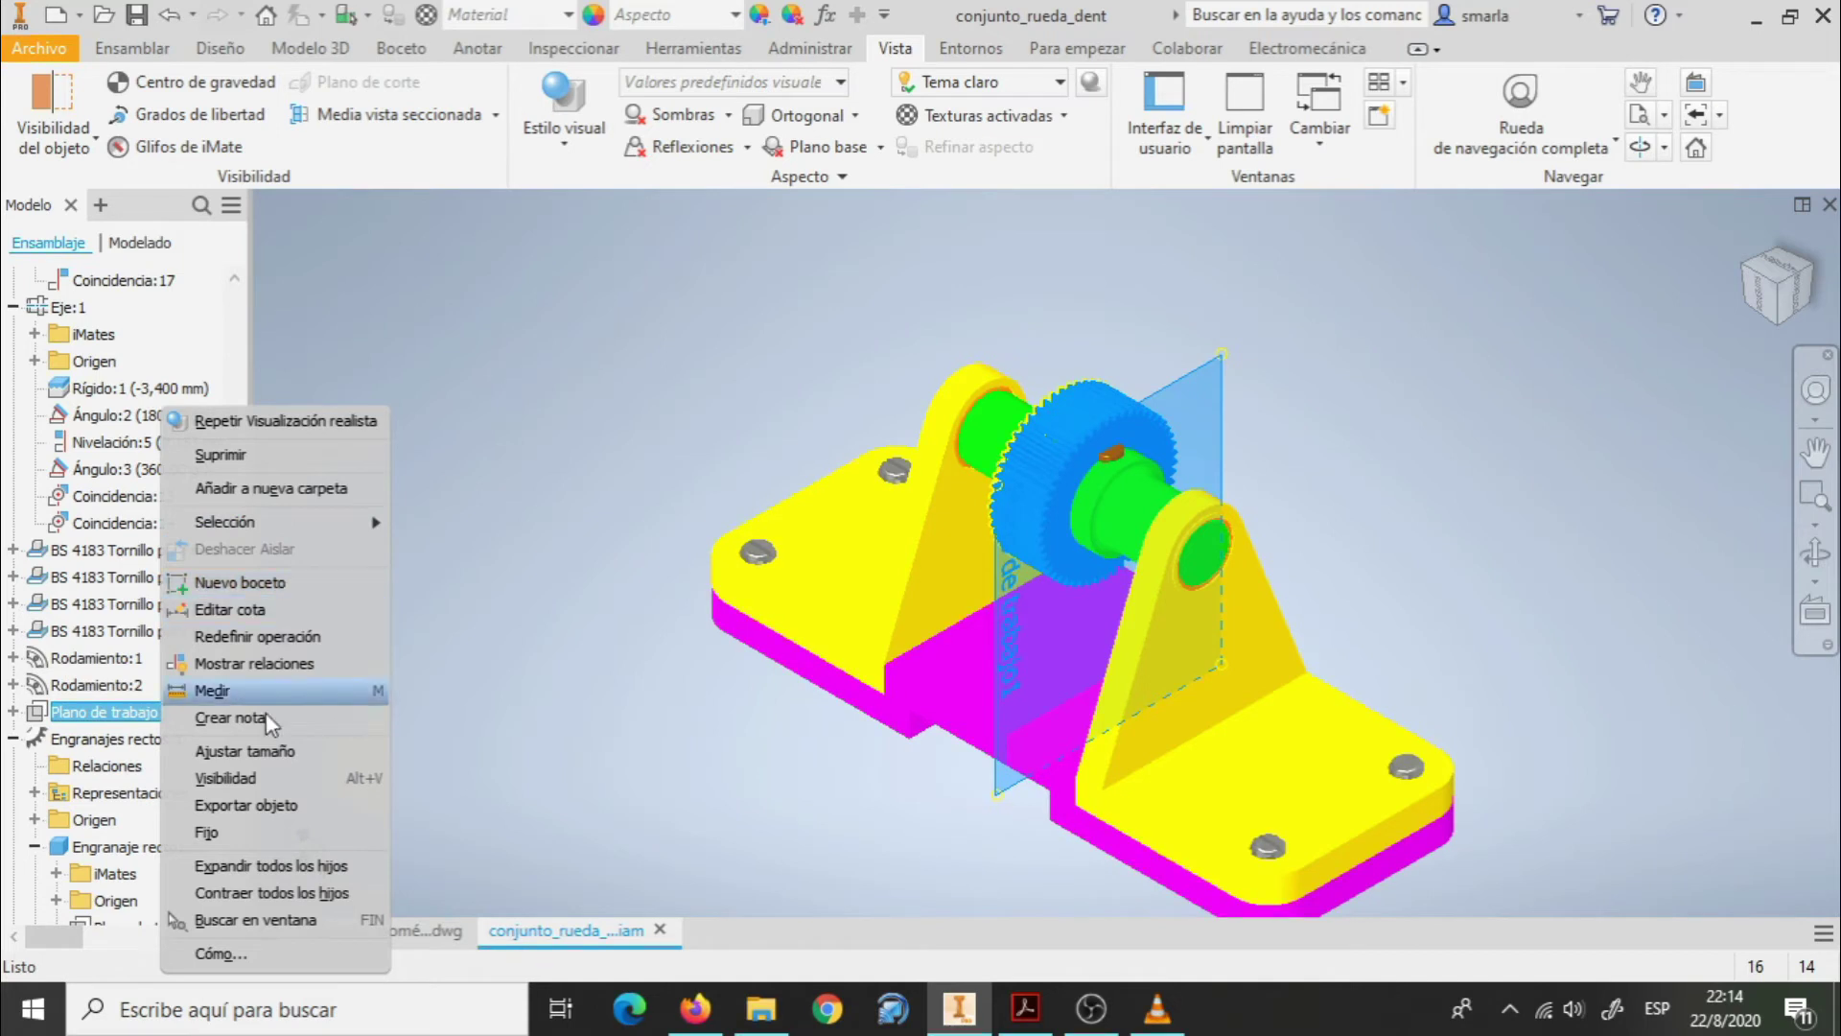
click(253, 776)
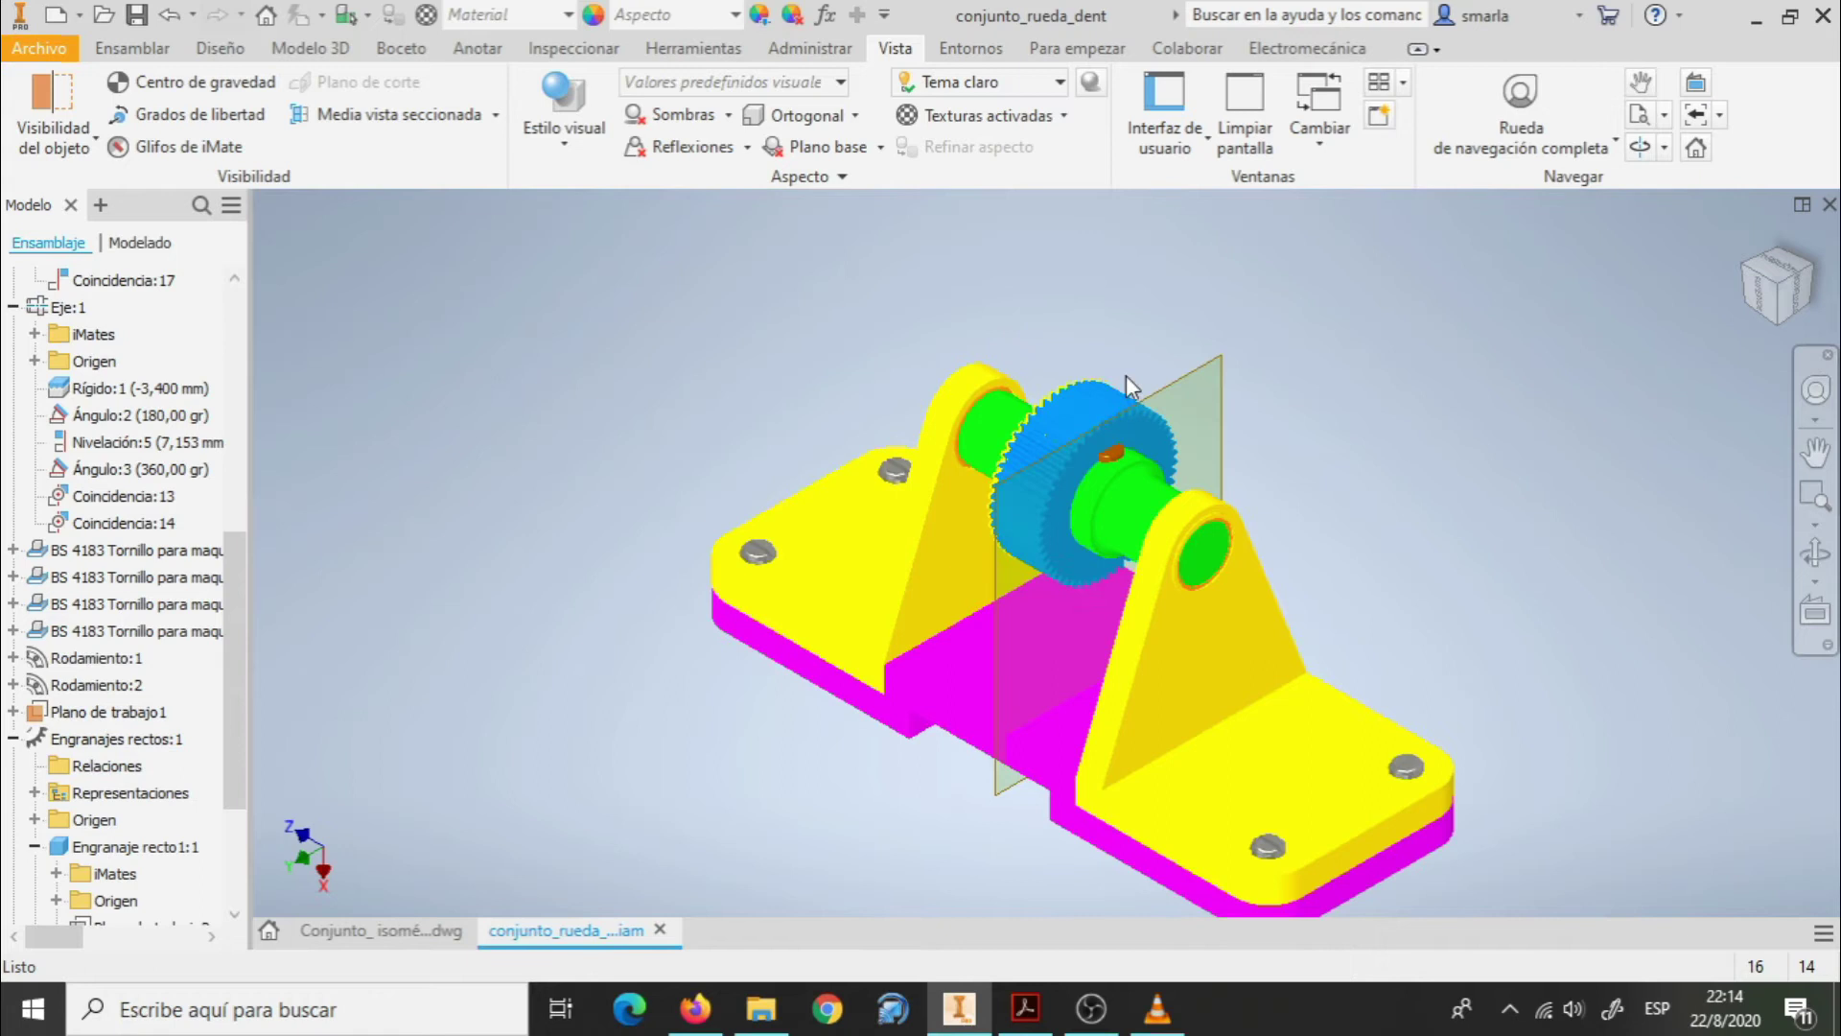
click(1020, 516)
Compare the work plane with the assembly's origin XY plane and the gear's face in top and isometric views.
drag(243, 544, 257, 231)
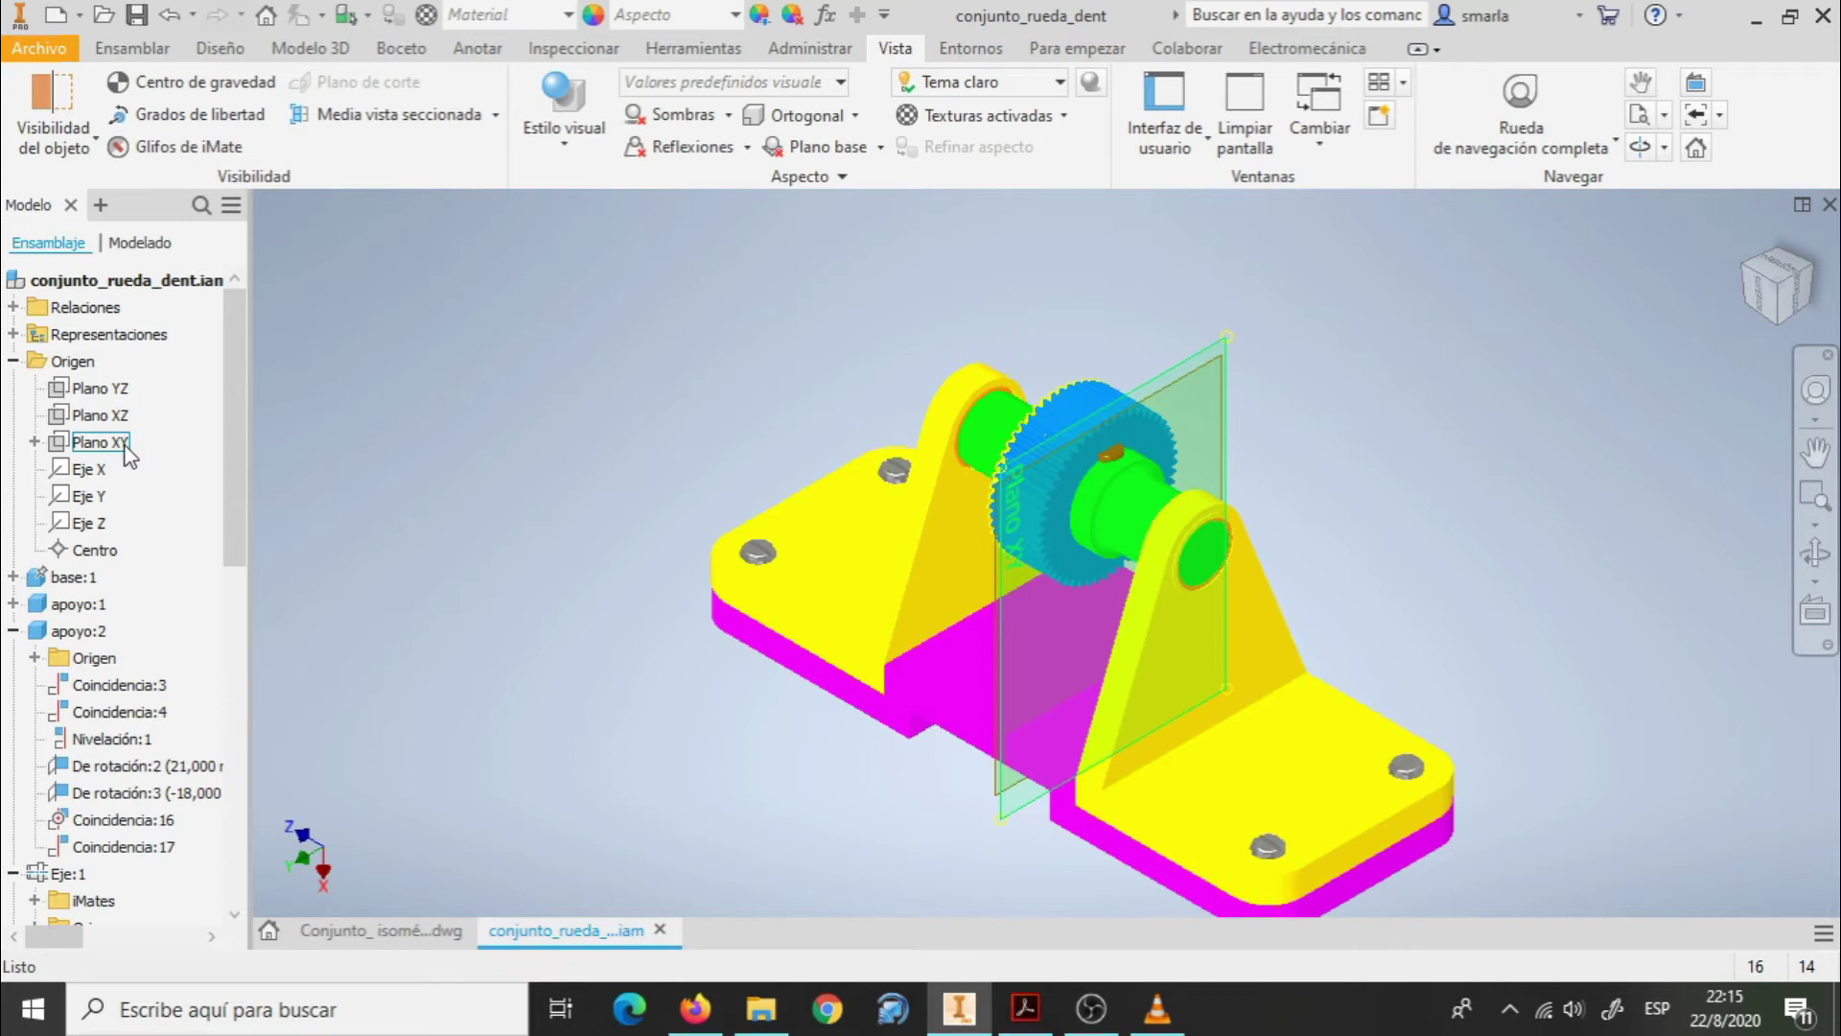
click(1767, 305)
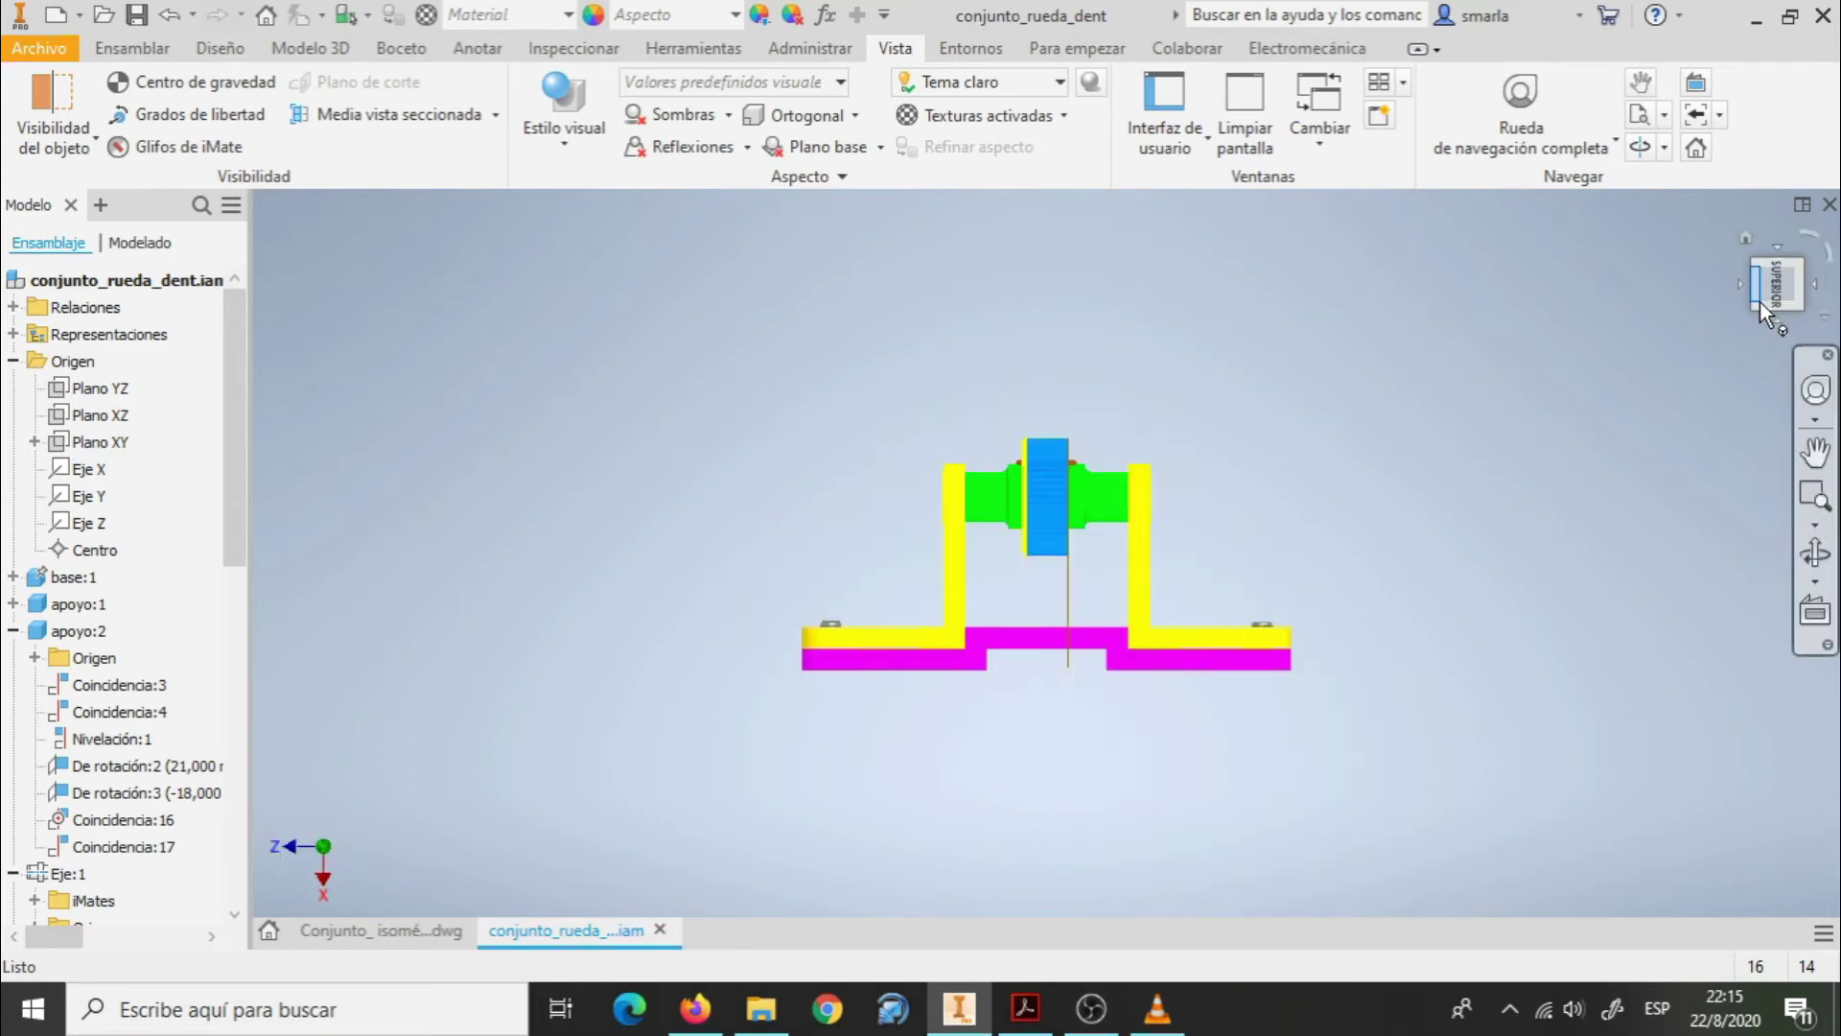
click(1804, 261)
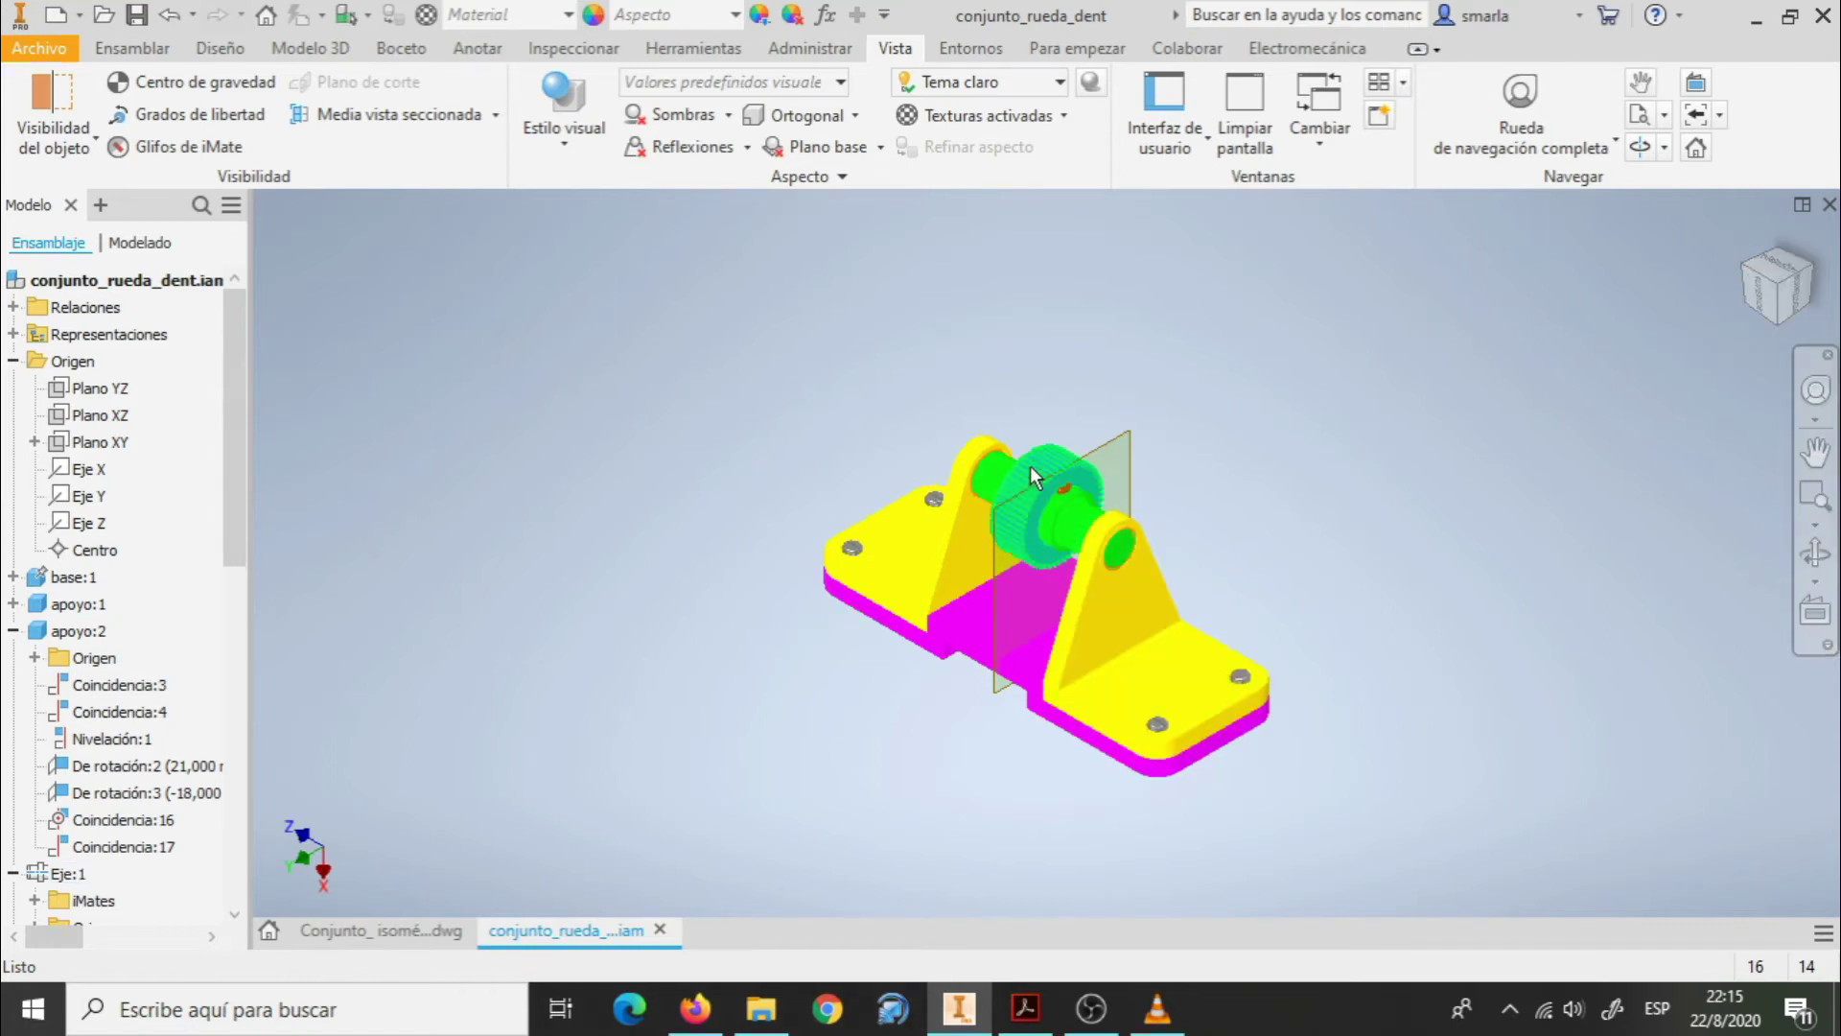
click(1755, 294)
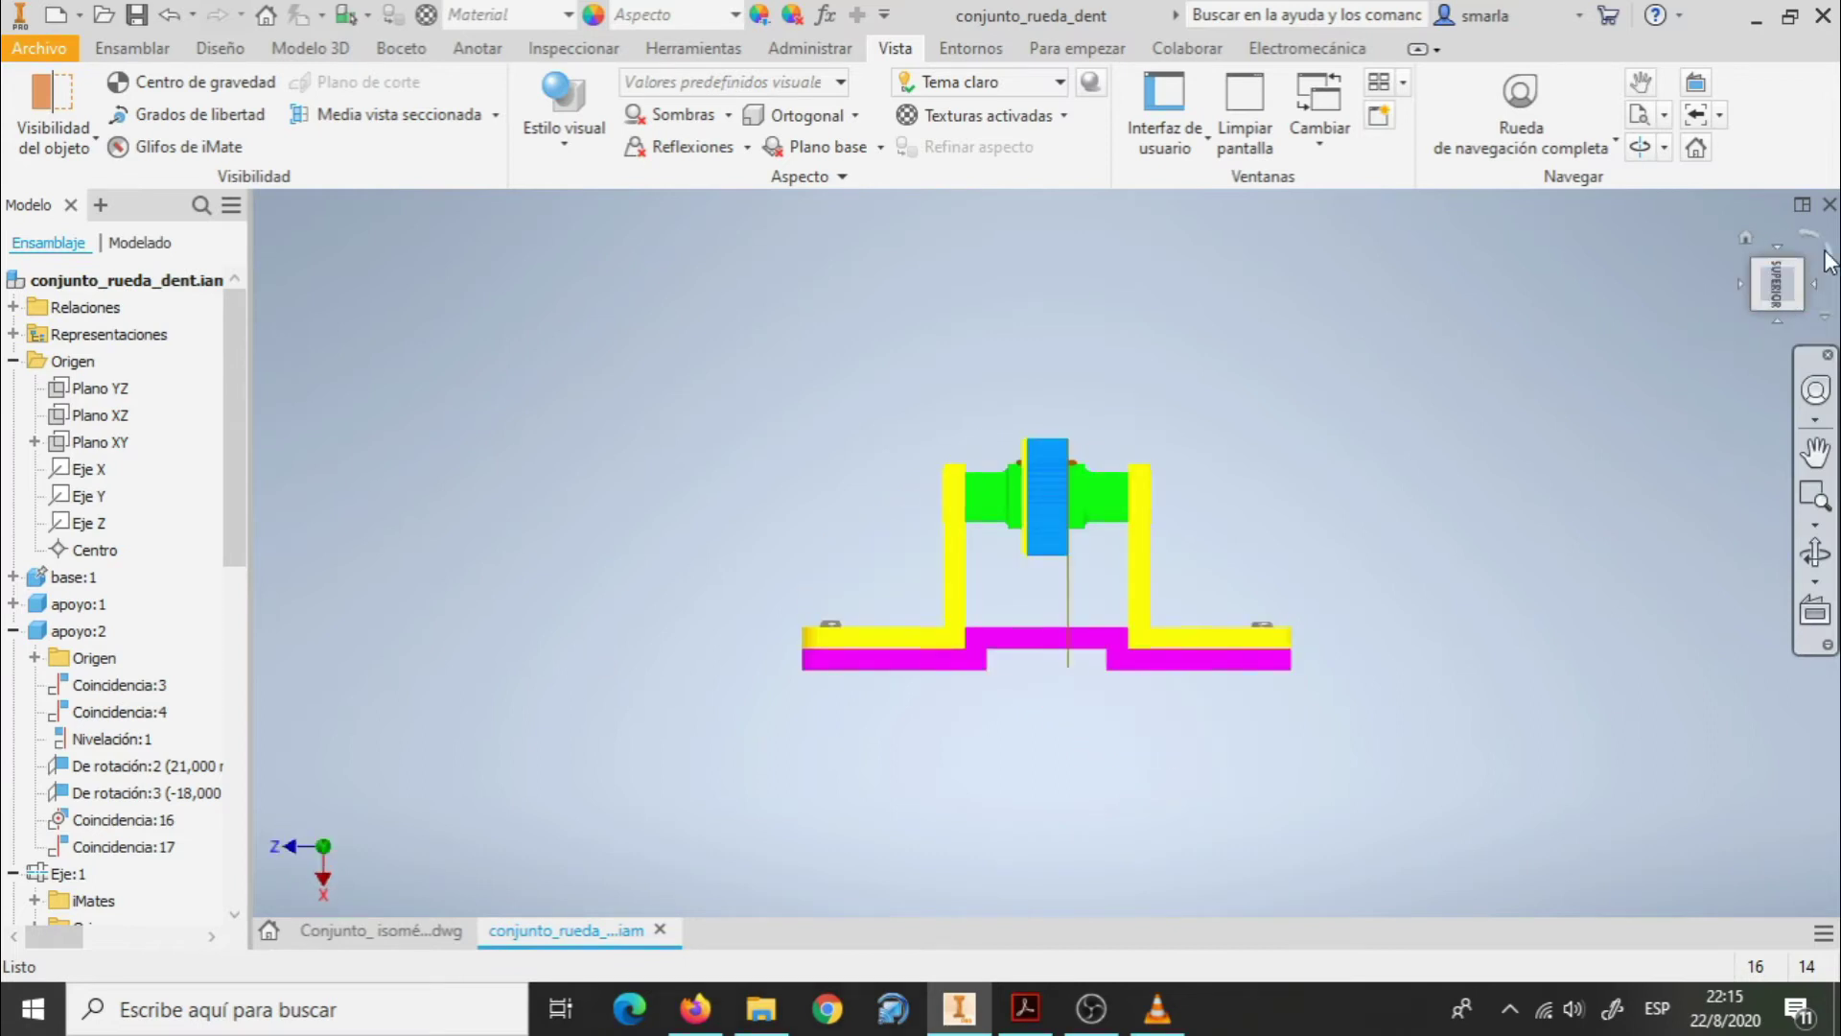
click(1799, 270)
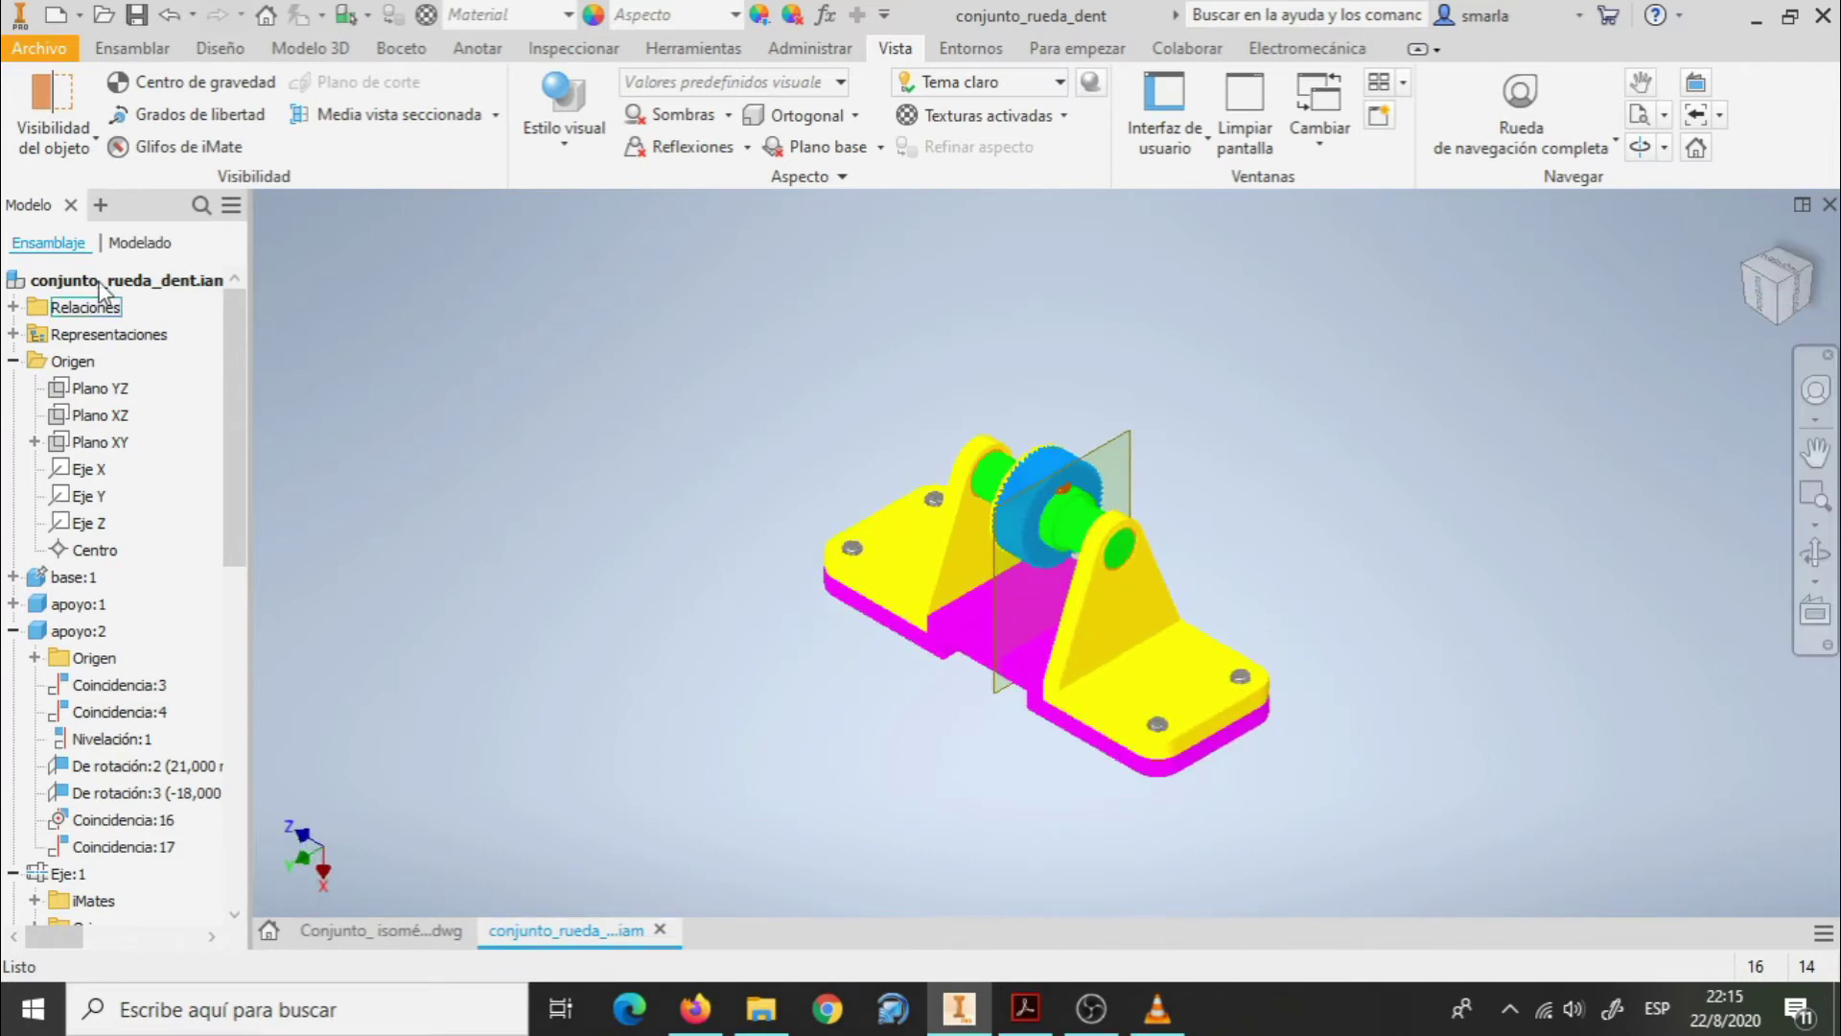
Review the spur gear command and open the existing Engranajes rectos:1 for editing with Design Accelerator.
click(215, 52)
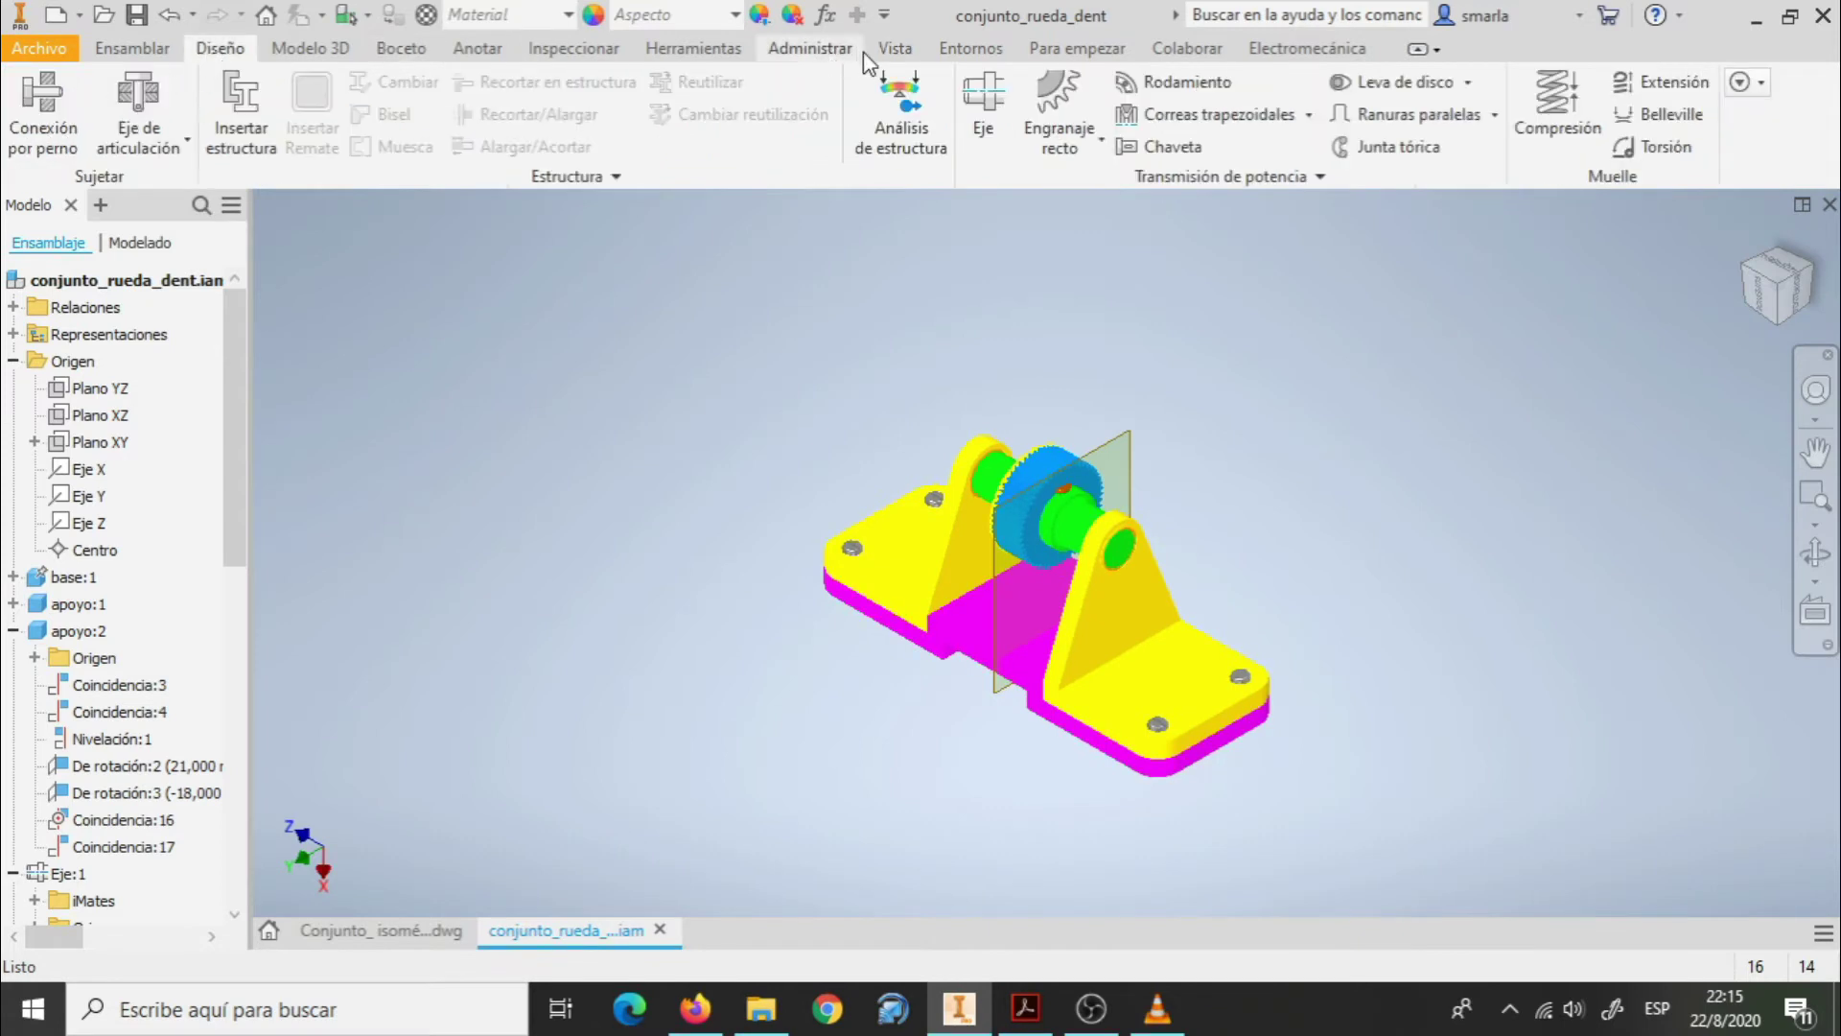
click(1097, 154)
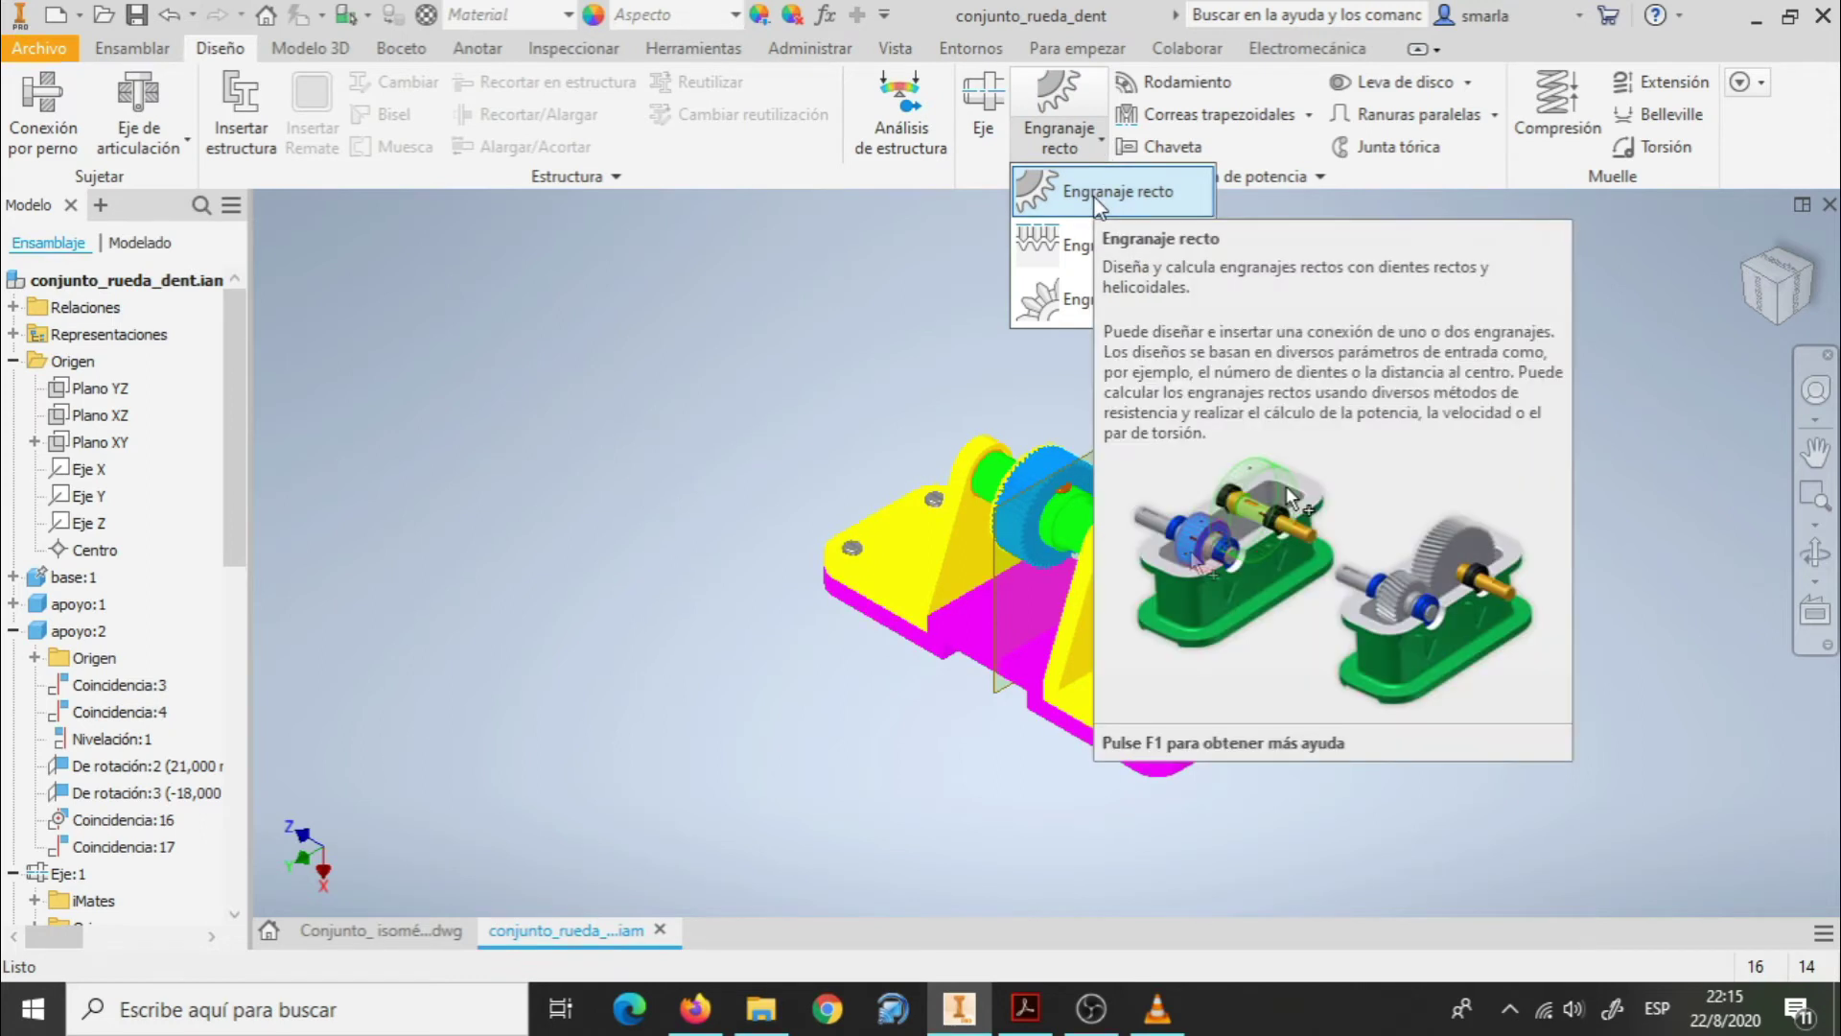
click(729, 353)
drag(229, 549, 264, 928)
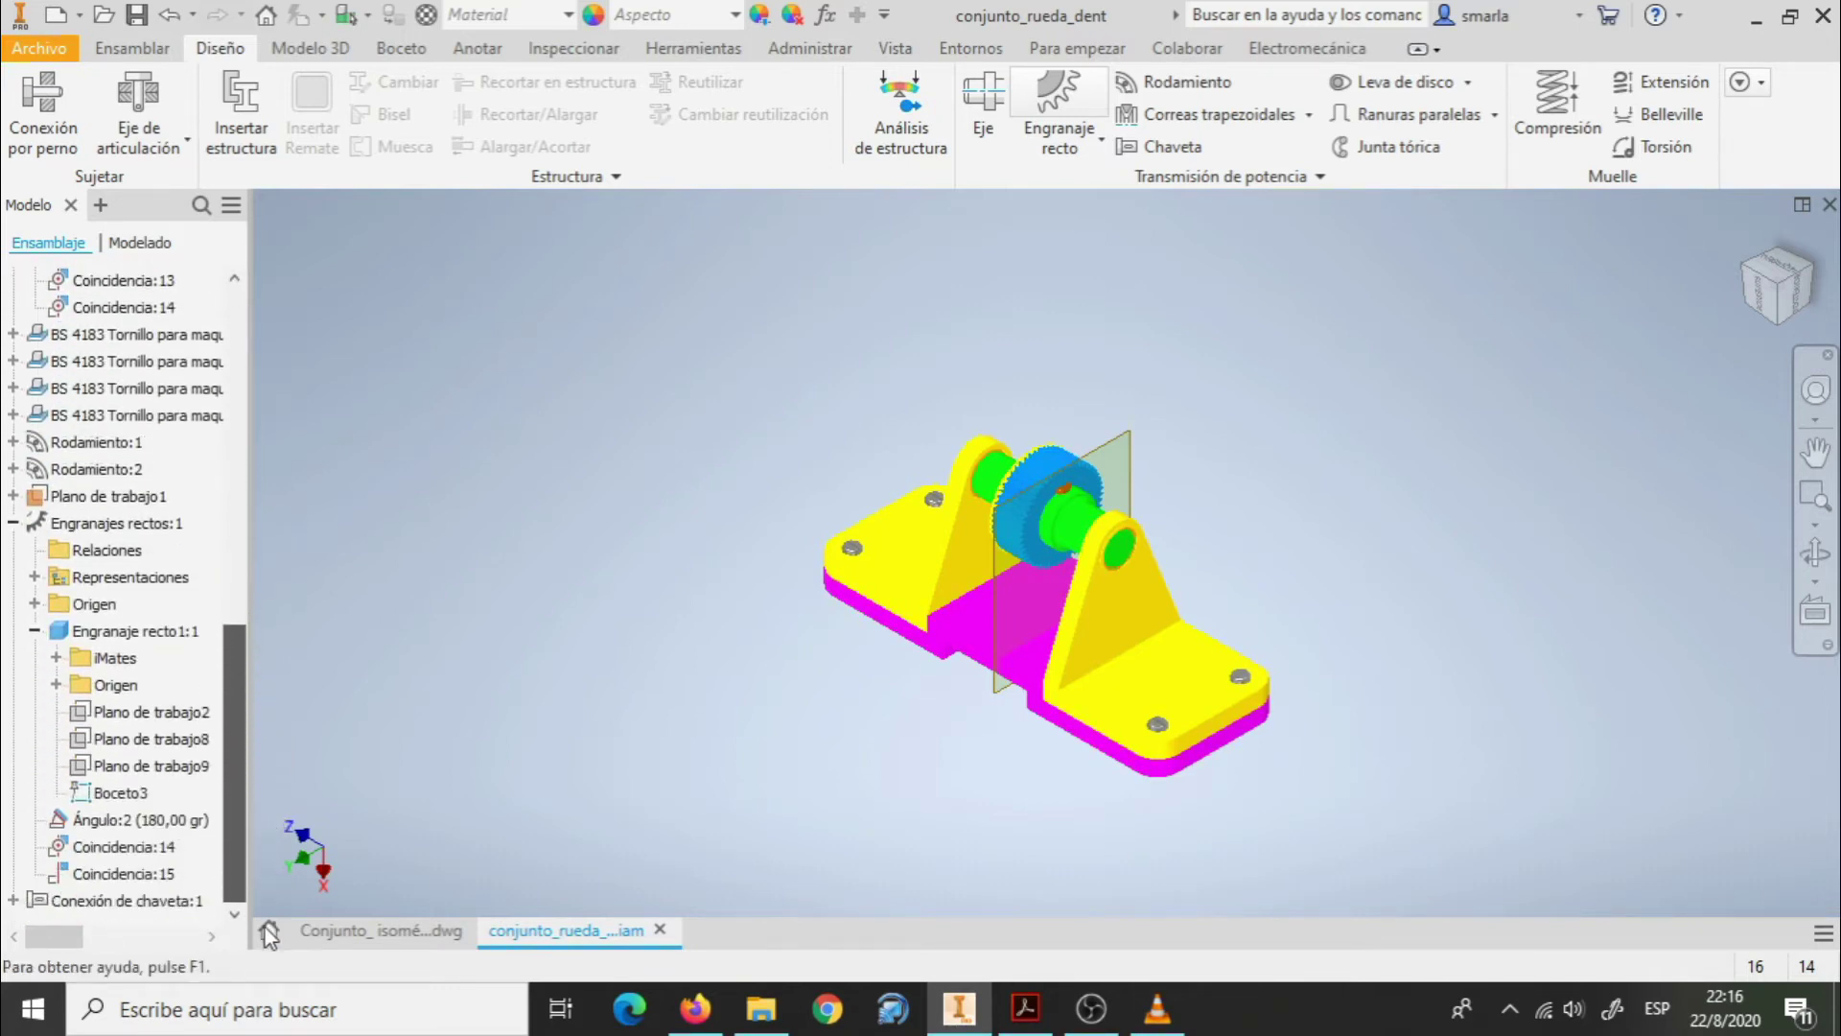
right_click(108, 523)
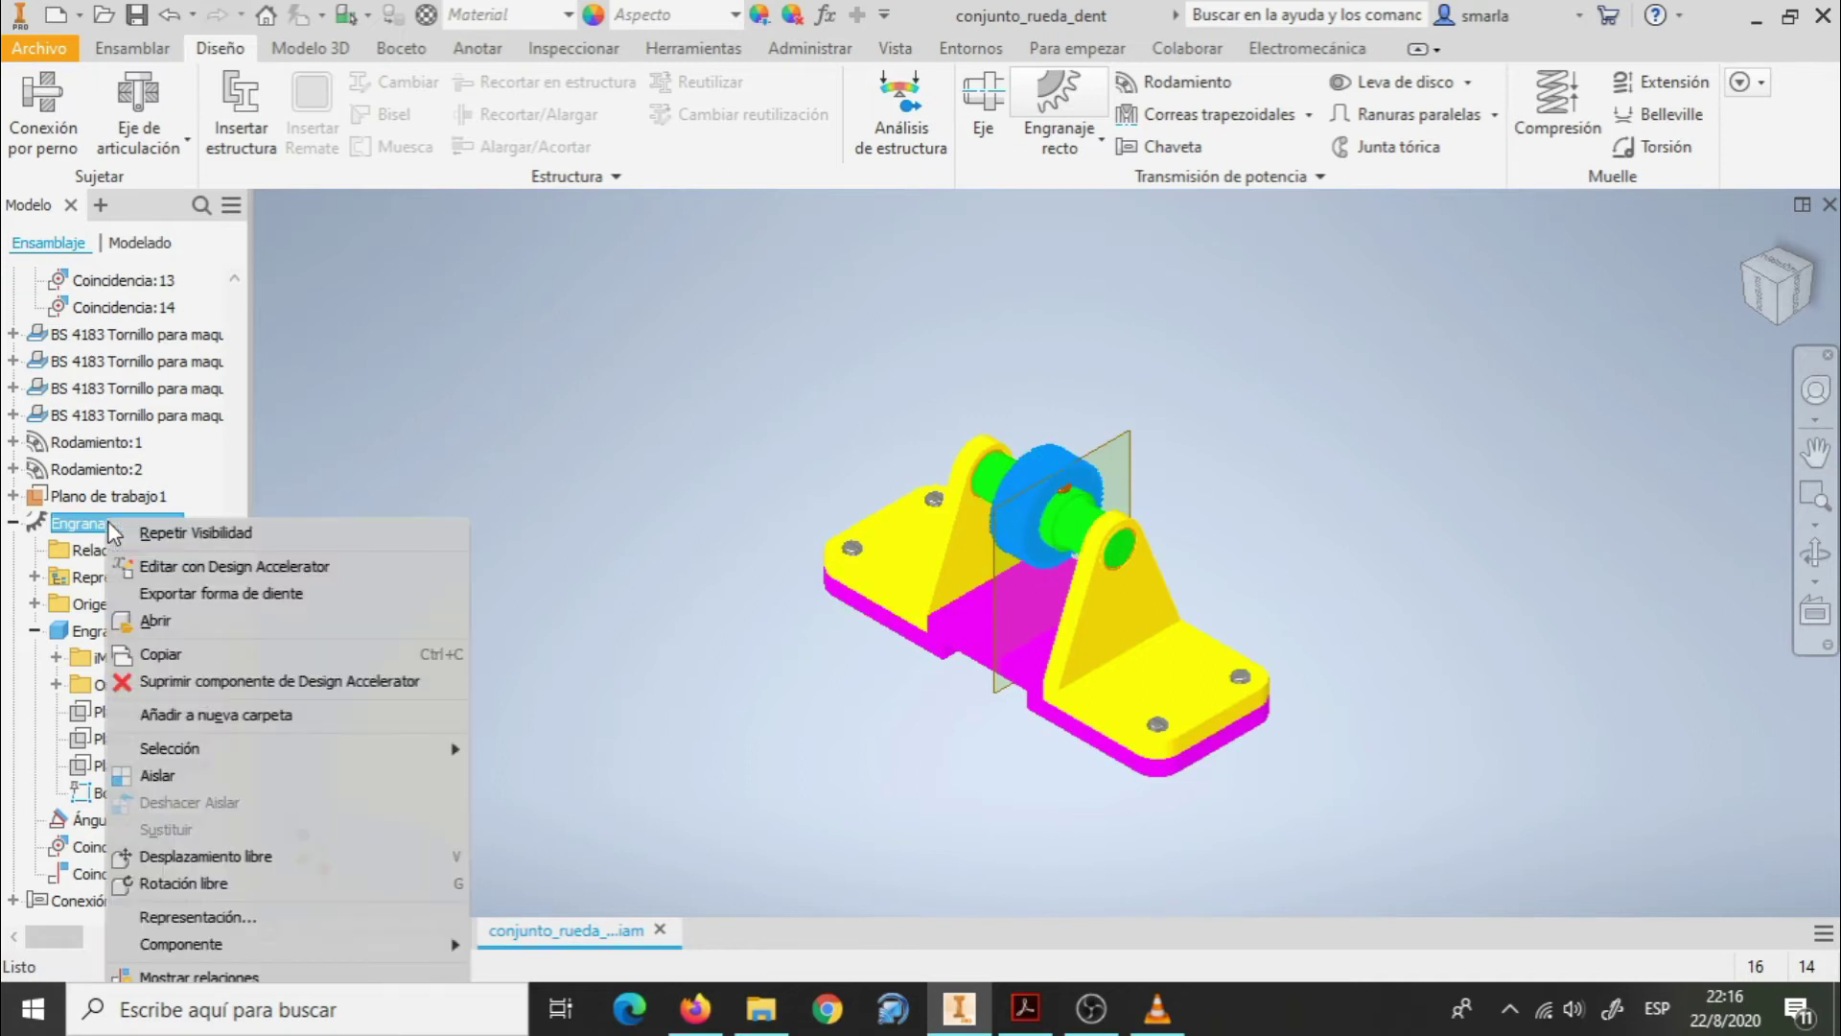
click(230, 567)
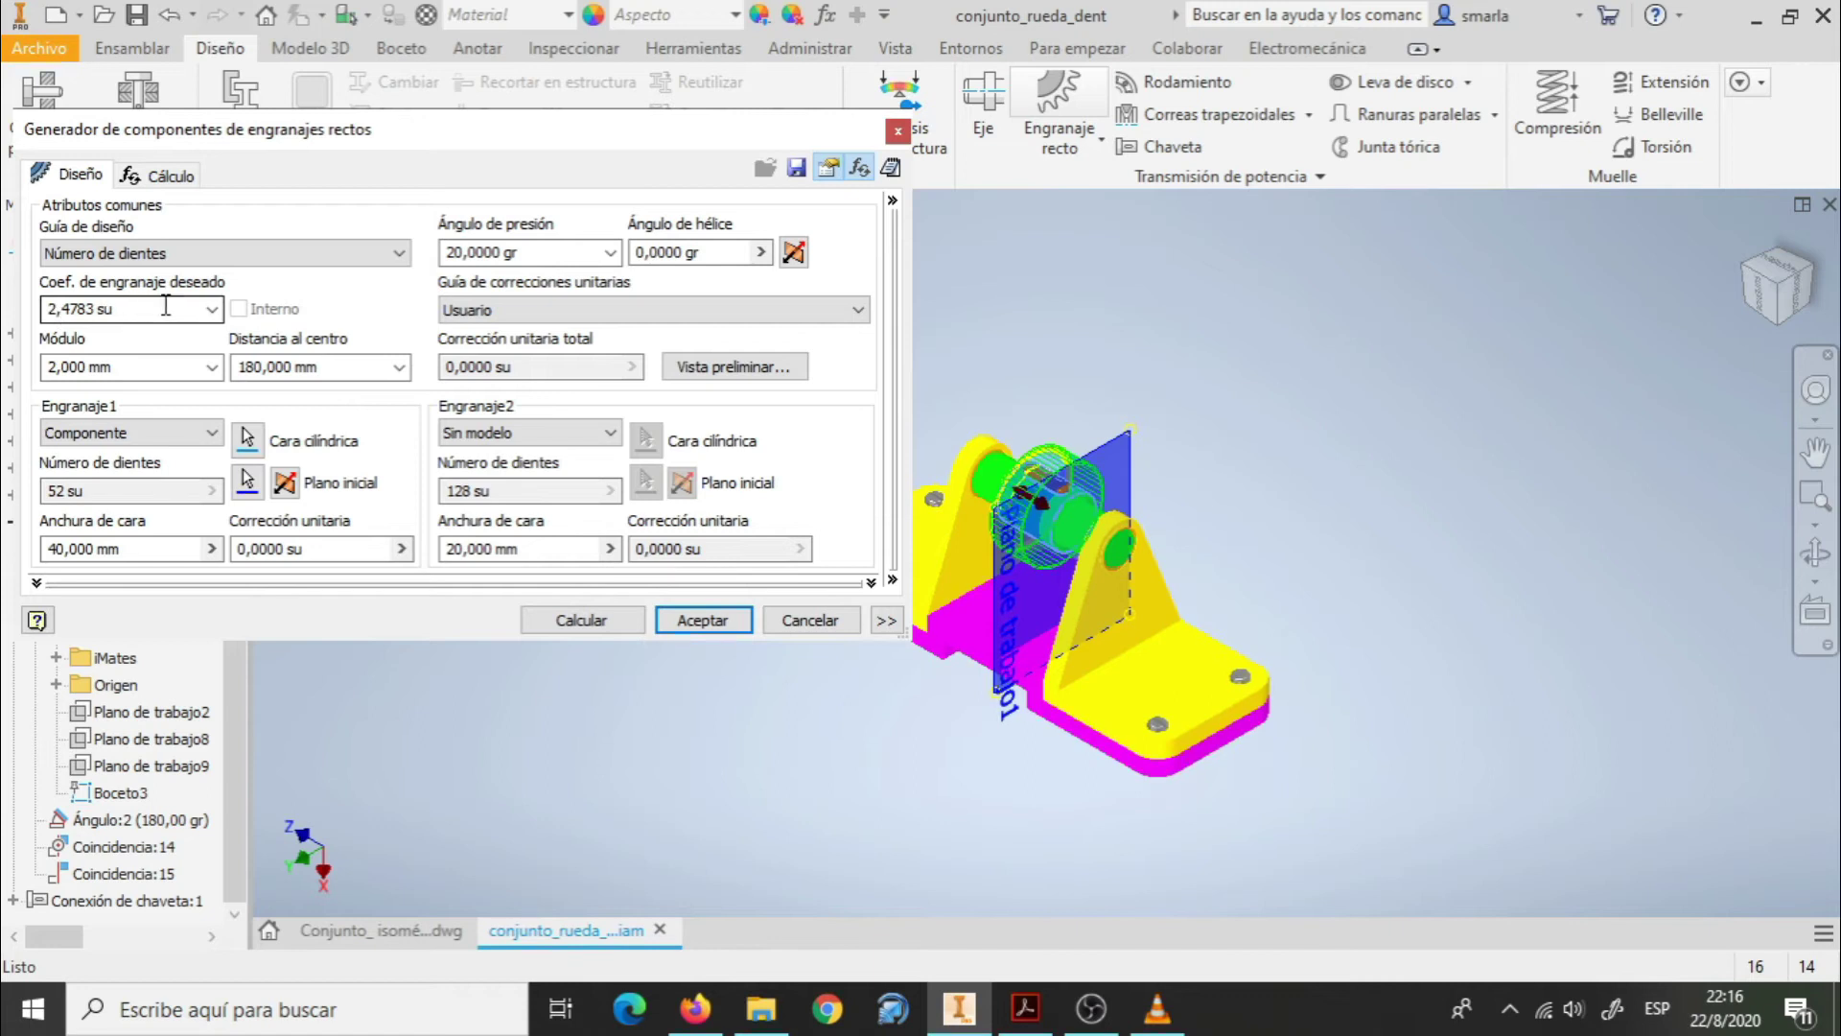
Review the available desired gear ratios and design guide options for the spur gear without changing them.
click(211, 309)
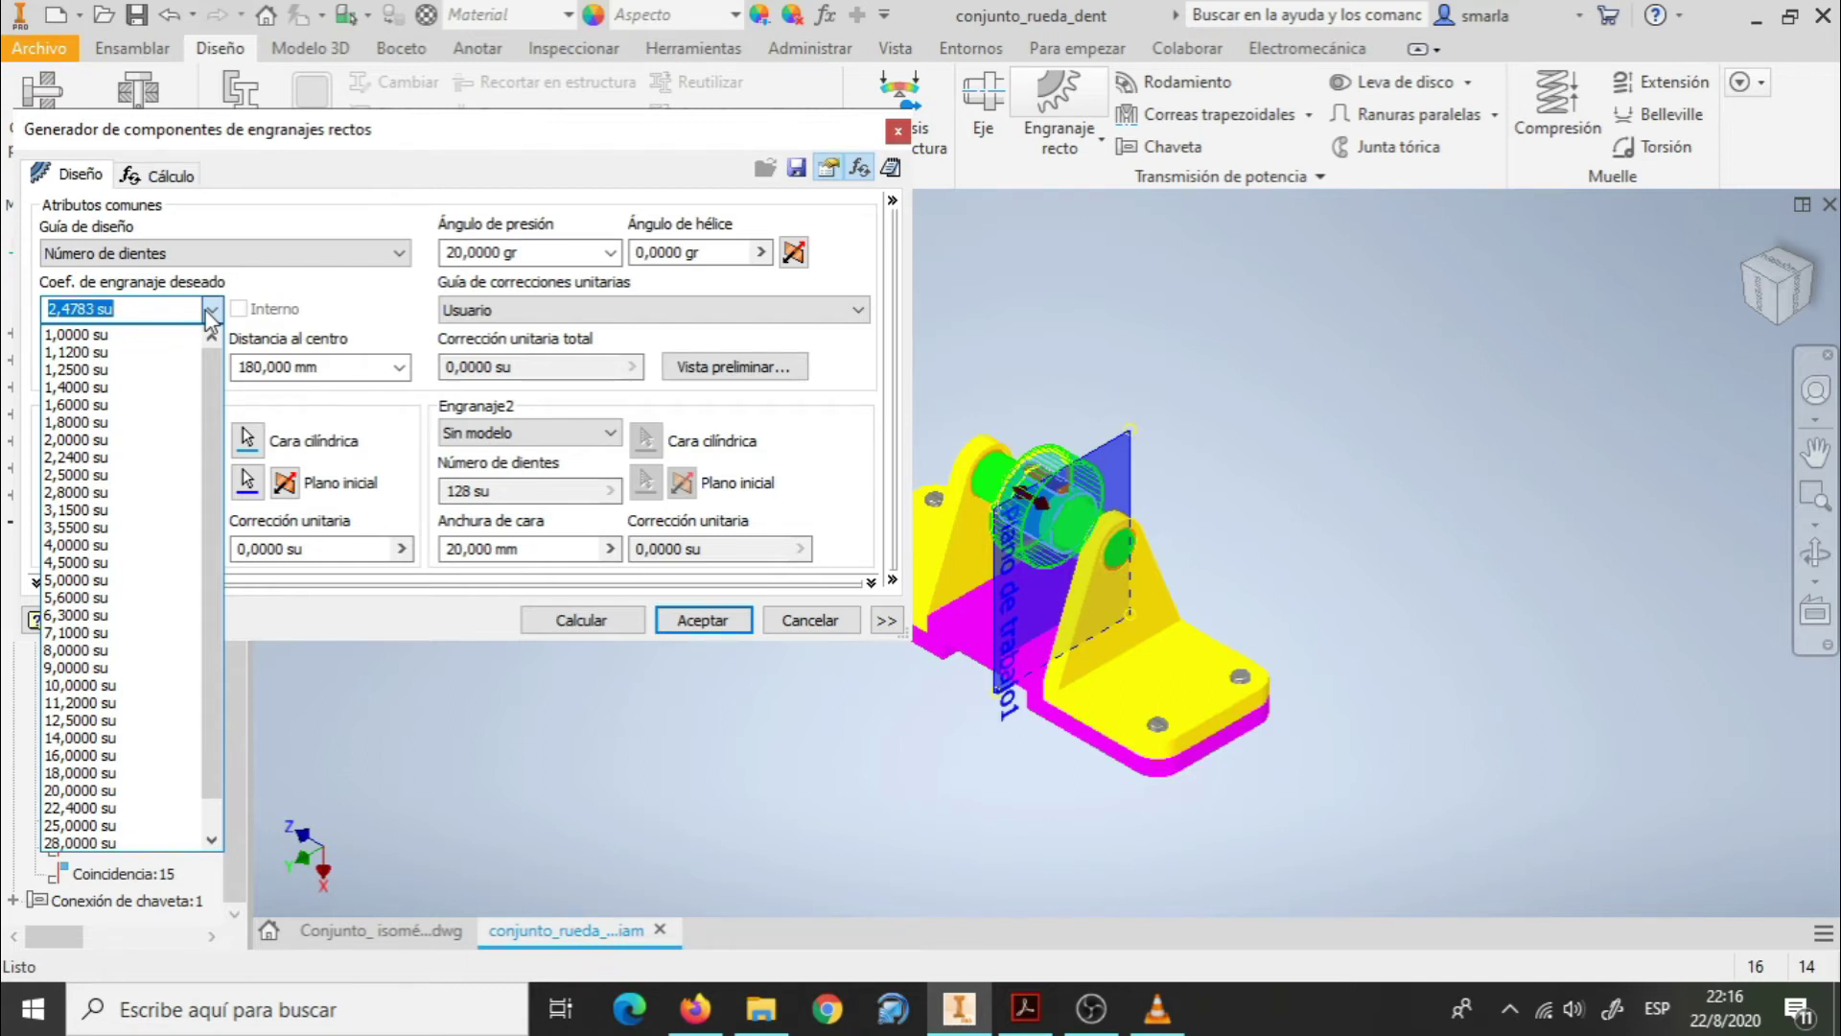
click(211, 310)
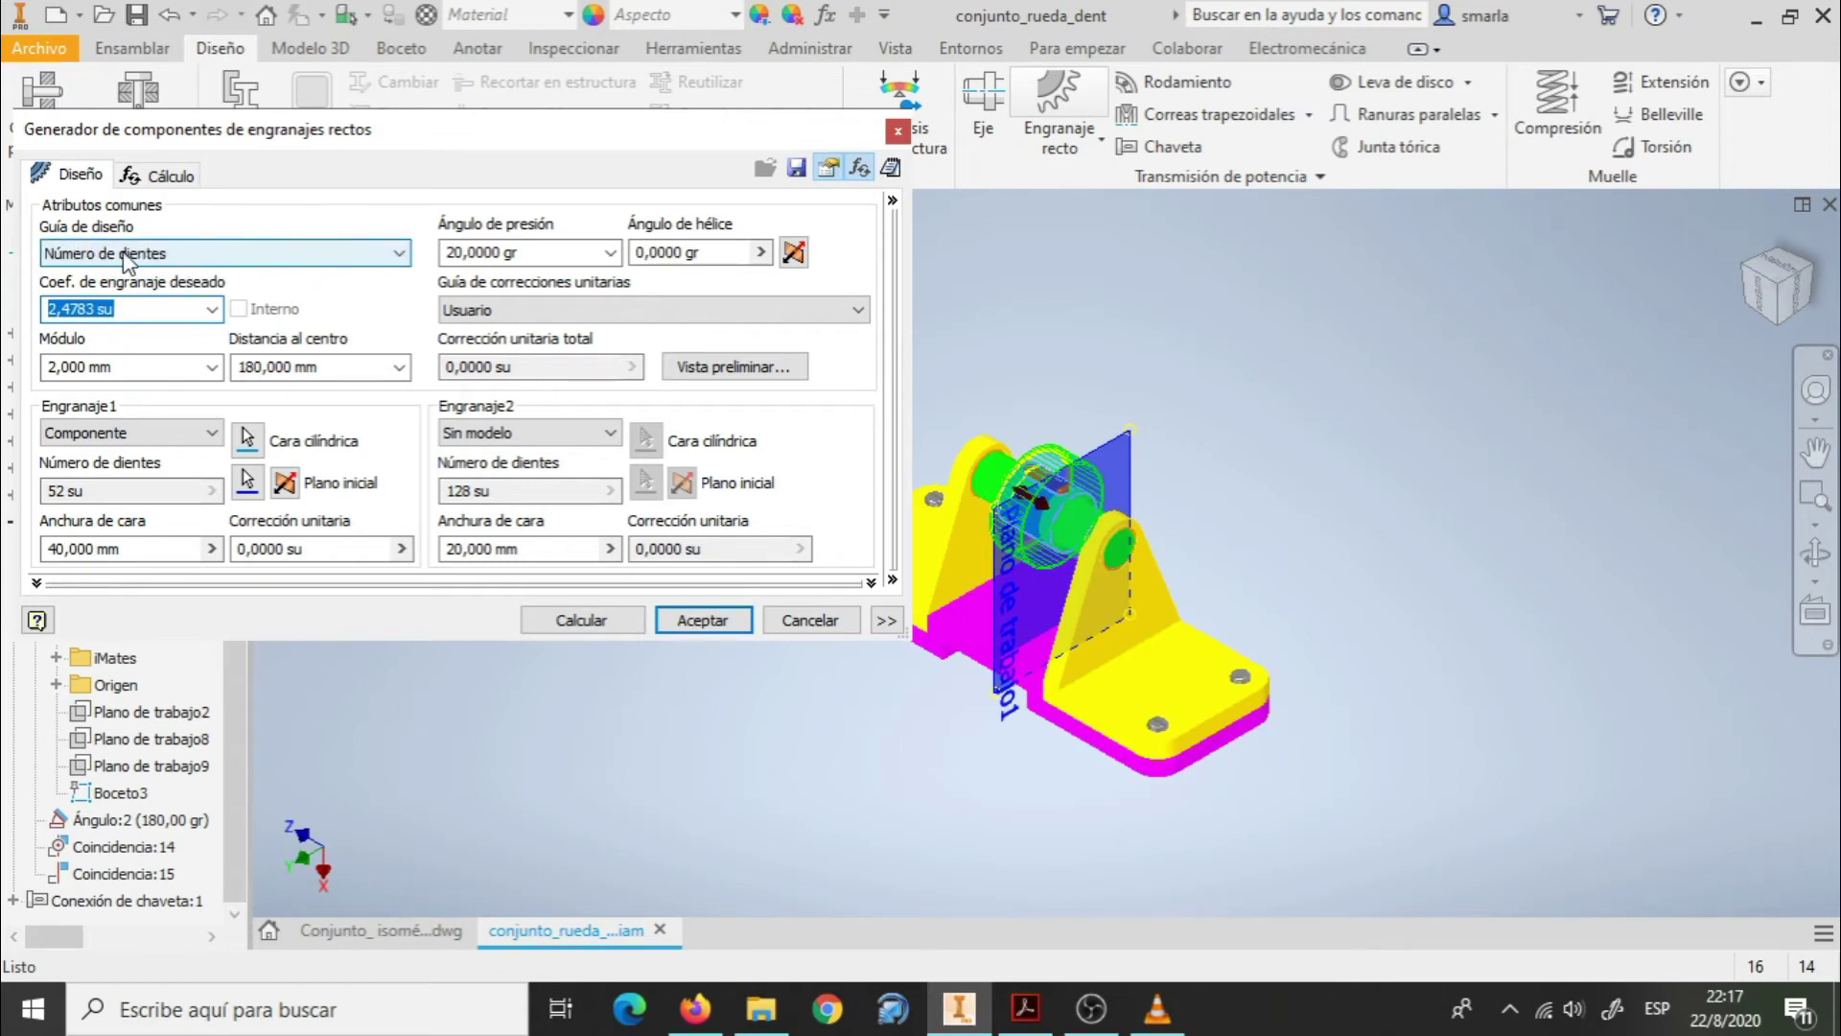
click(409, 256)
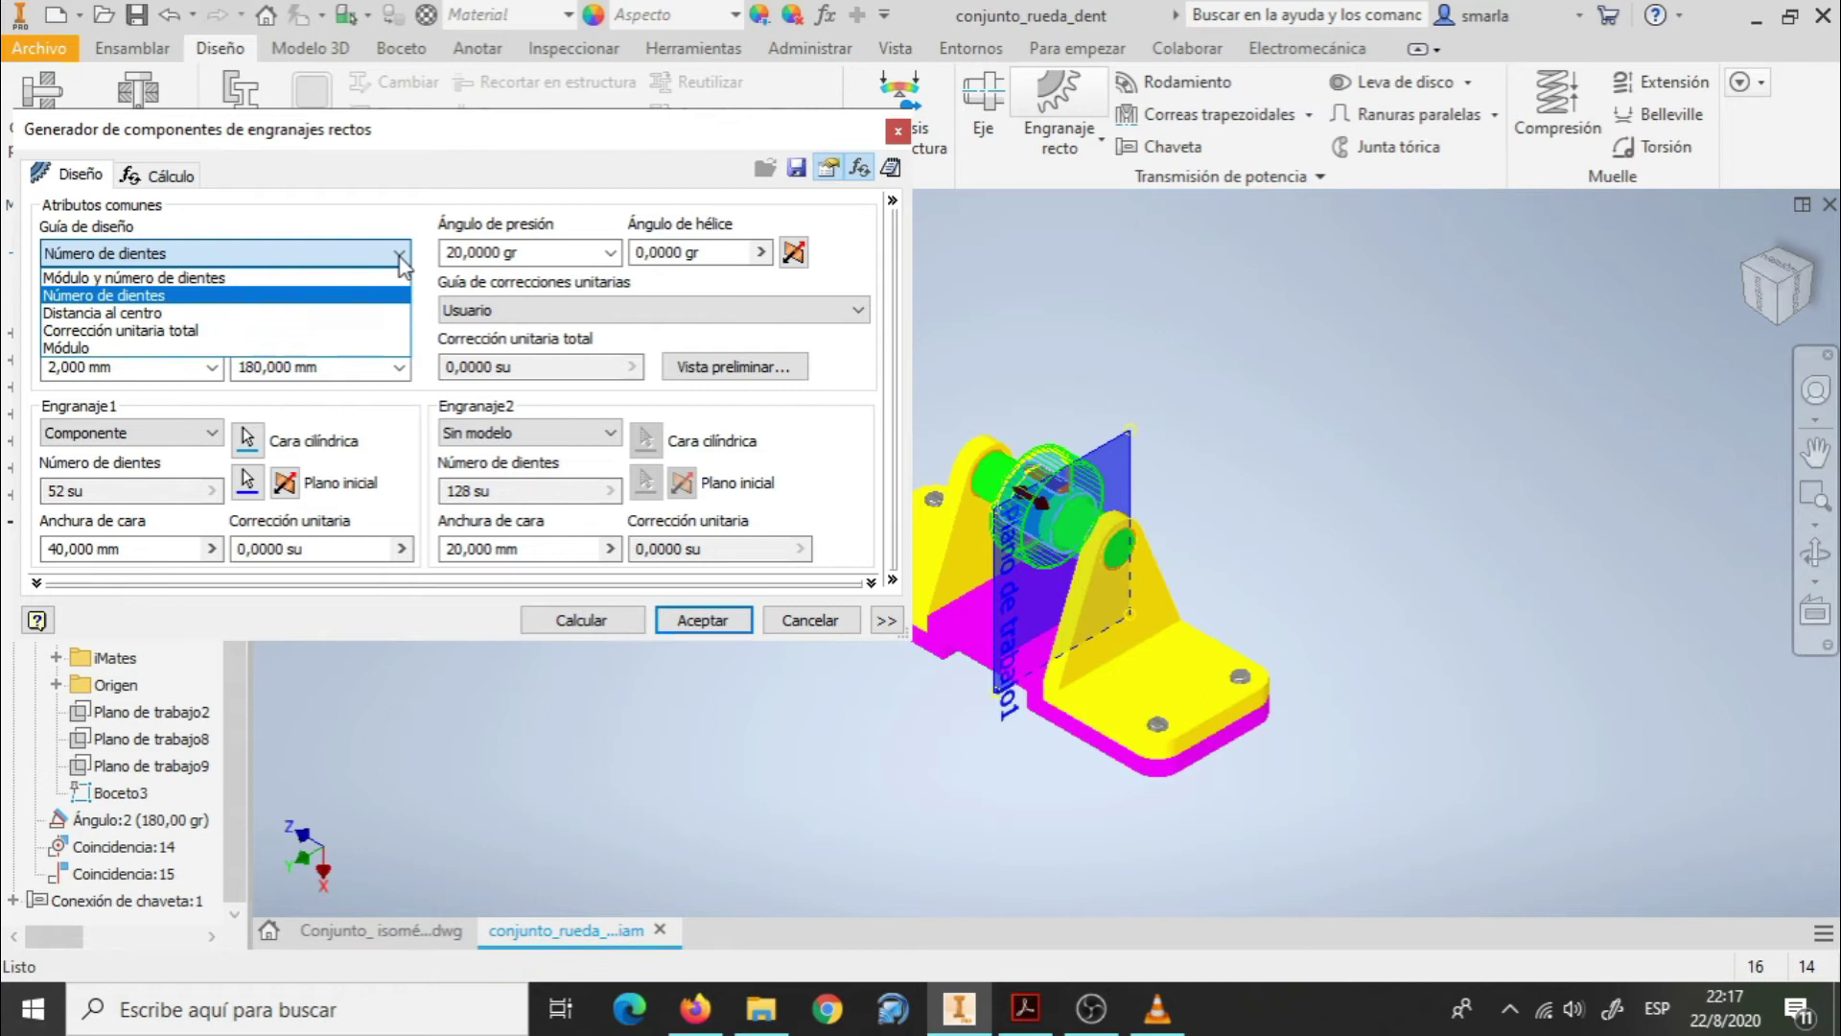
click(399, 256)
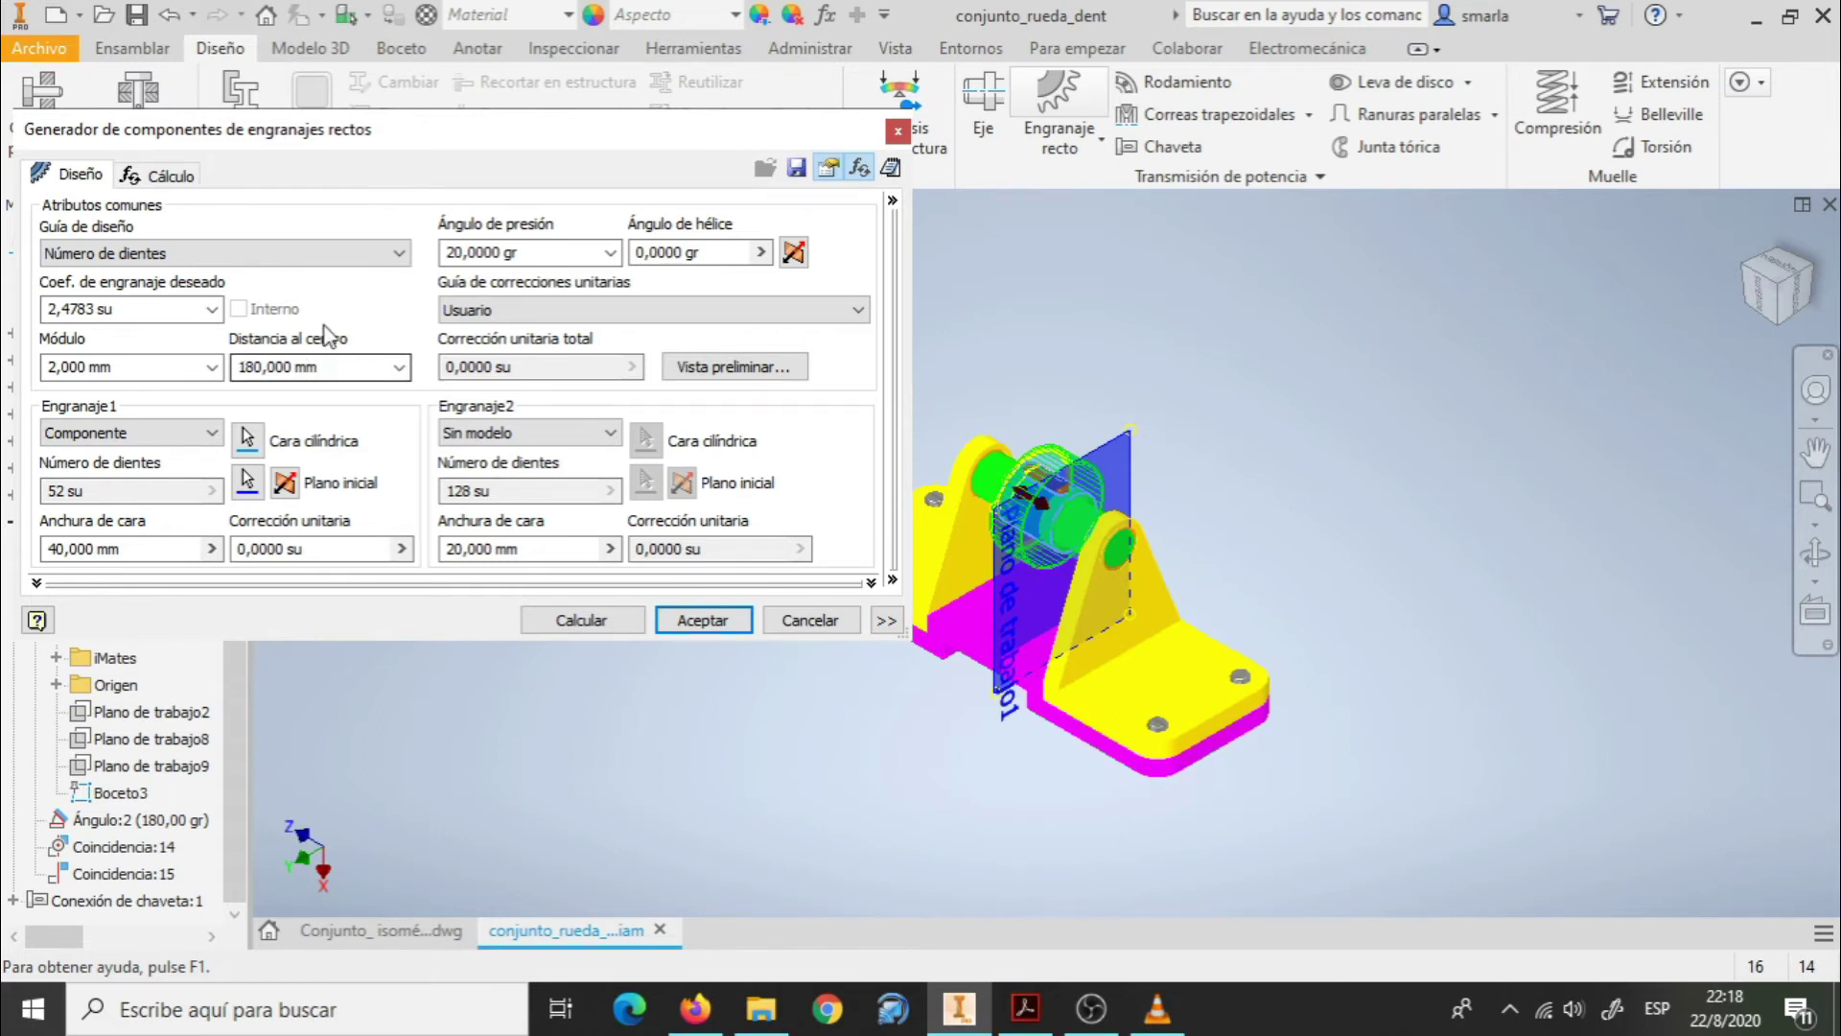
Try the Distancia al centro design guide to access Engranaje1's tooth count, and return to the Número de dientes guide.
click(401, 259)
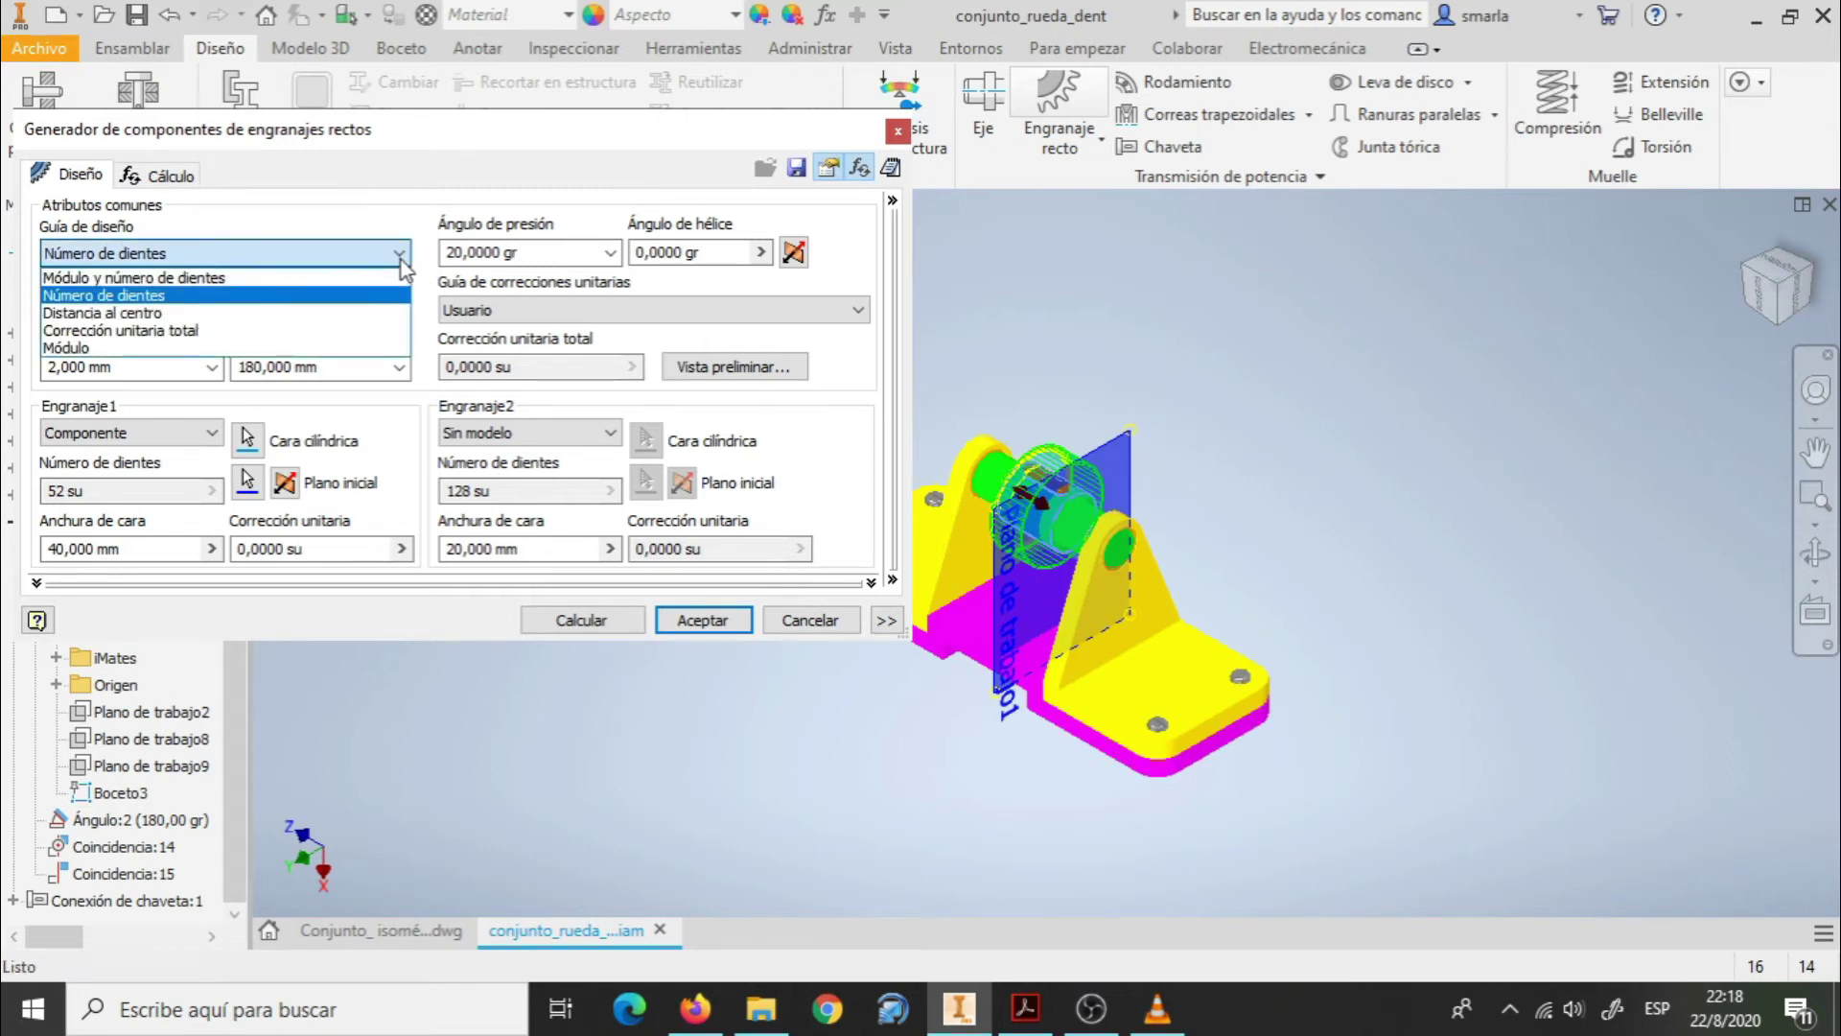
click(283, 313)
drag(86, 490, 52, 487)
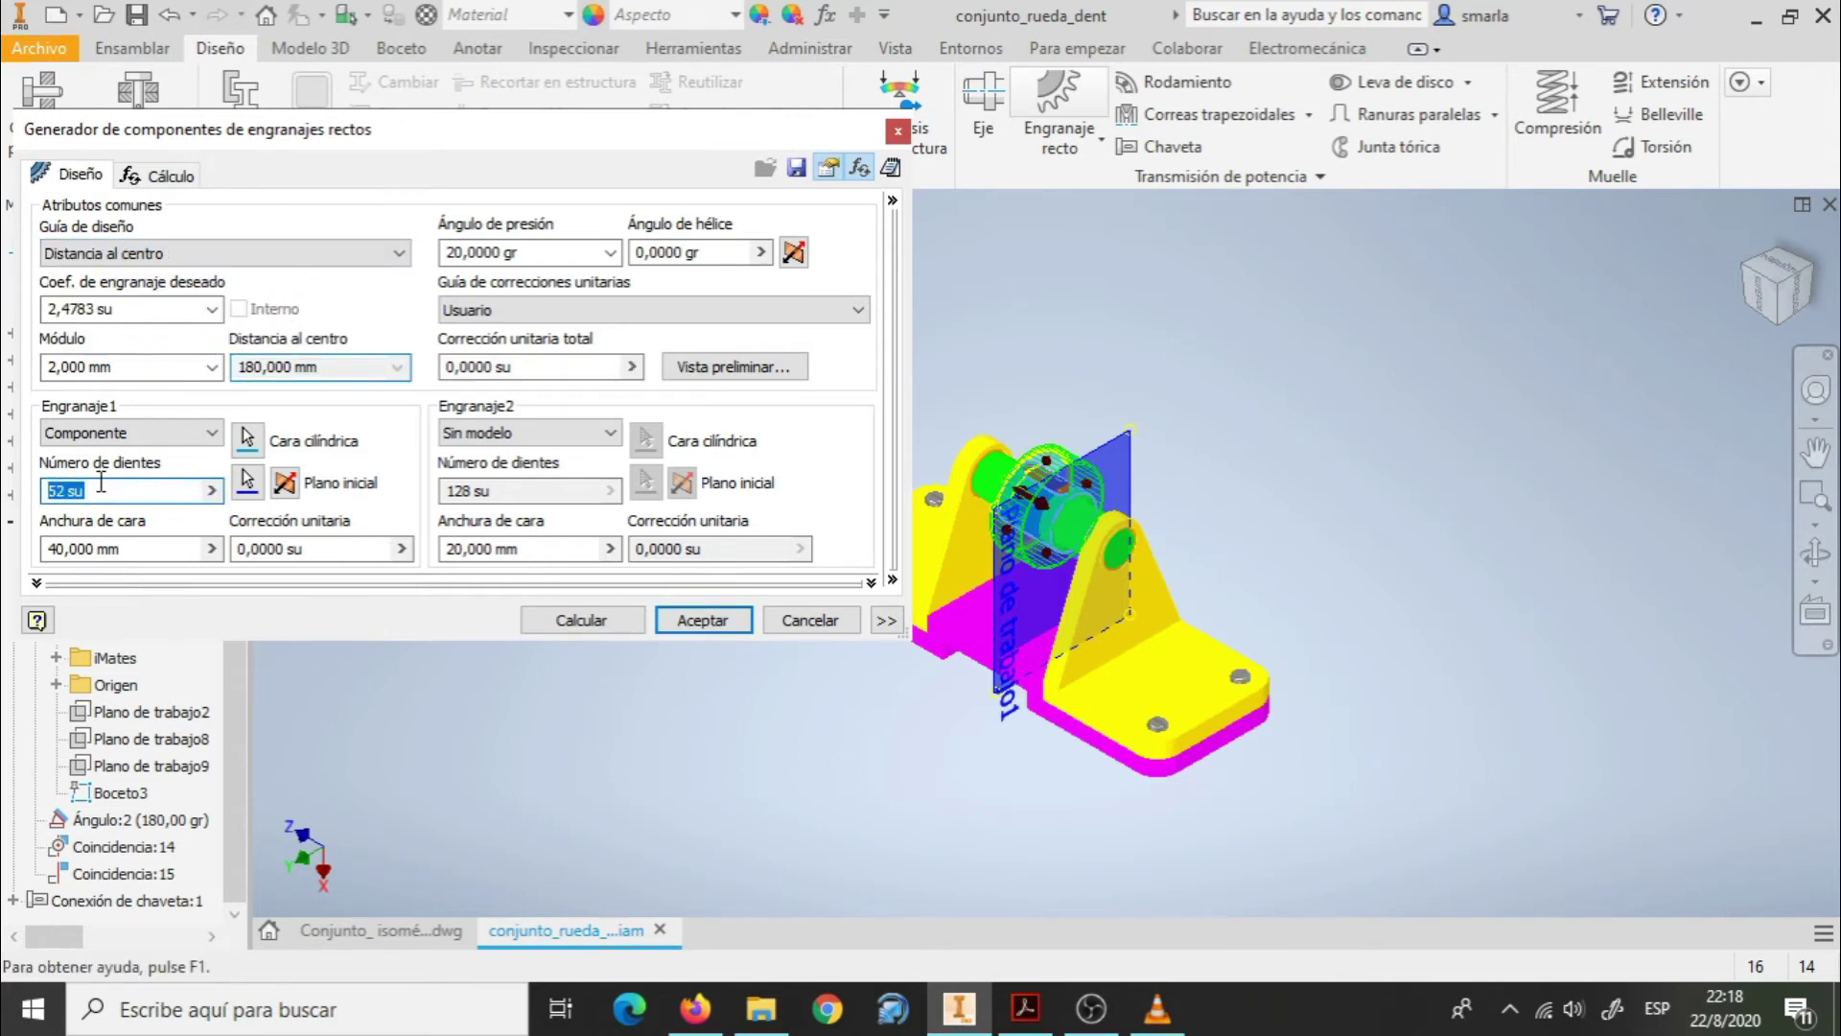
click(398, 253)
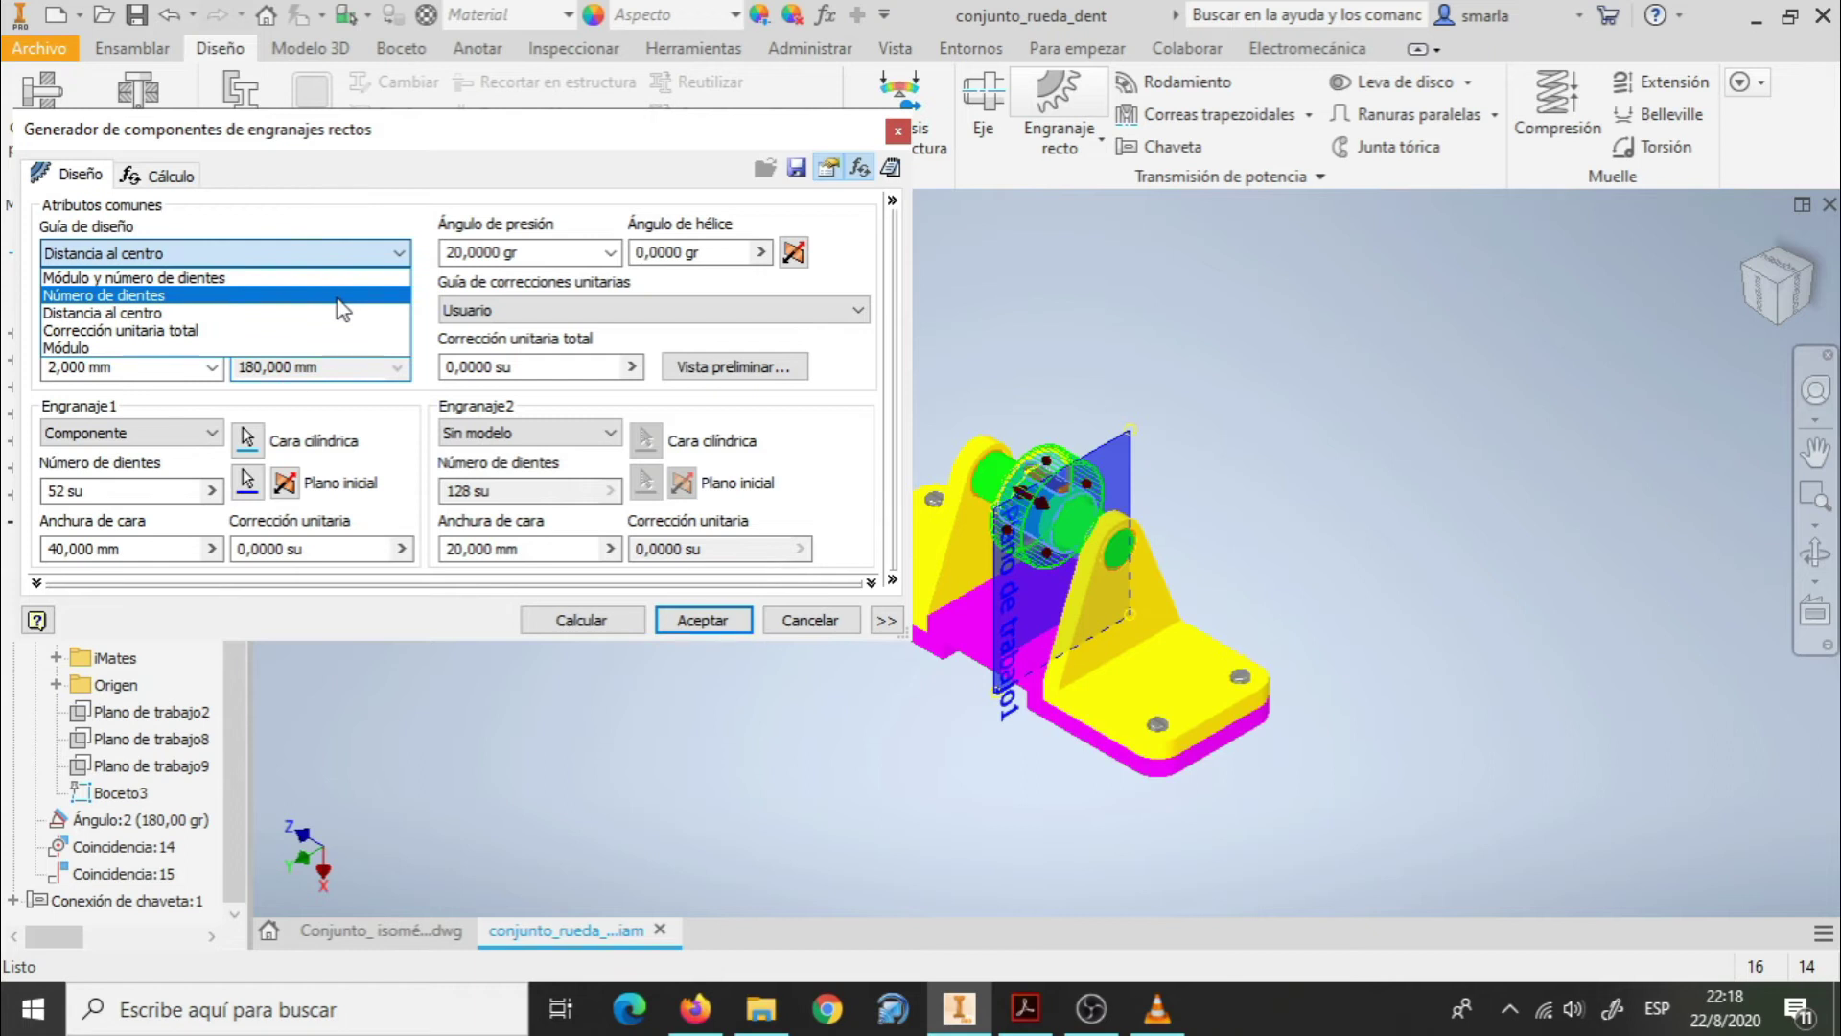
click(341, 295)
click(265, 368)
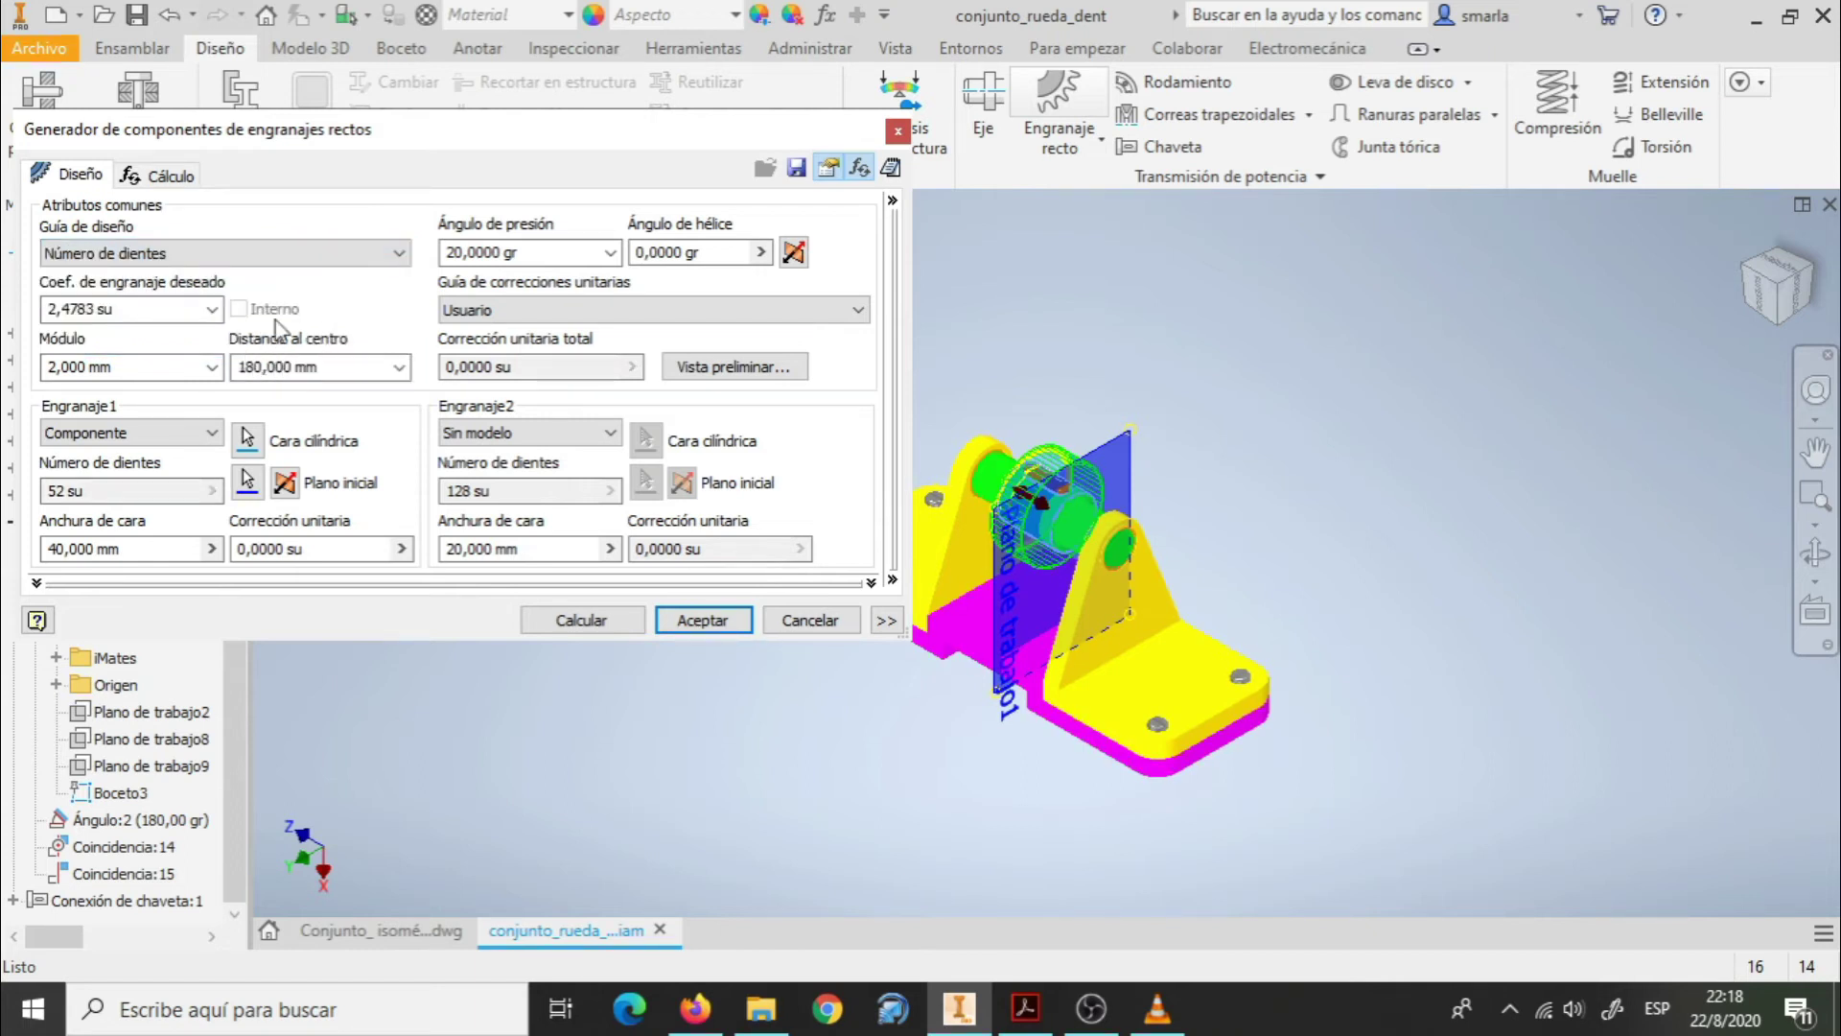
Set the spur gear's design guide to Distancia al centro and keep Engranaje2 as Sin modelo.
click(399, 253)
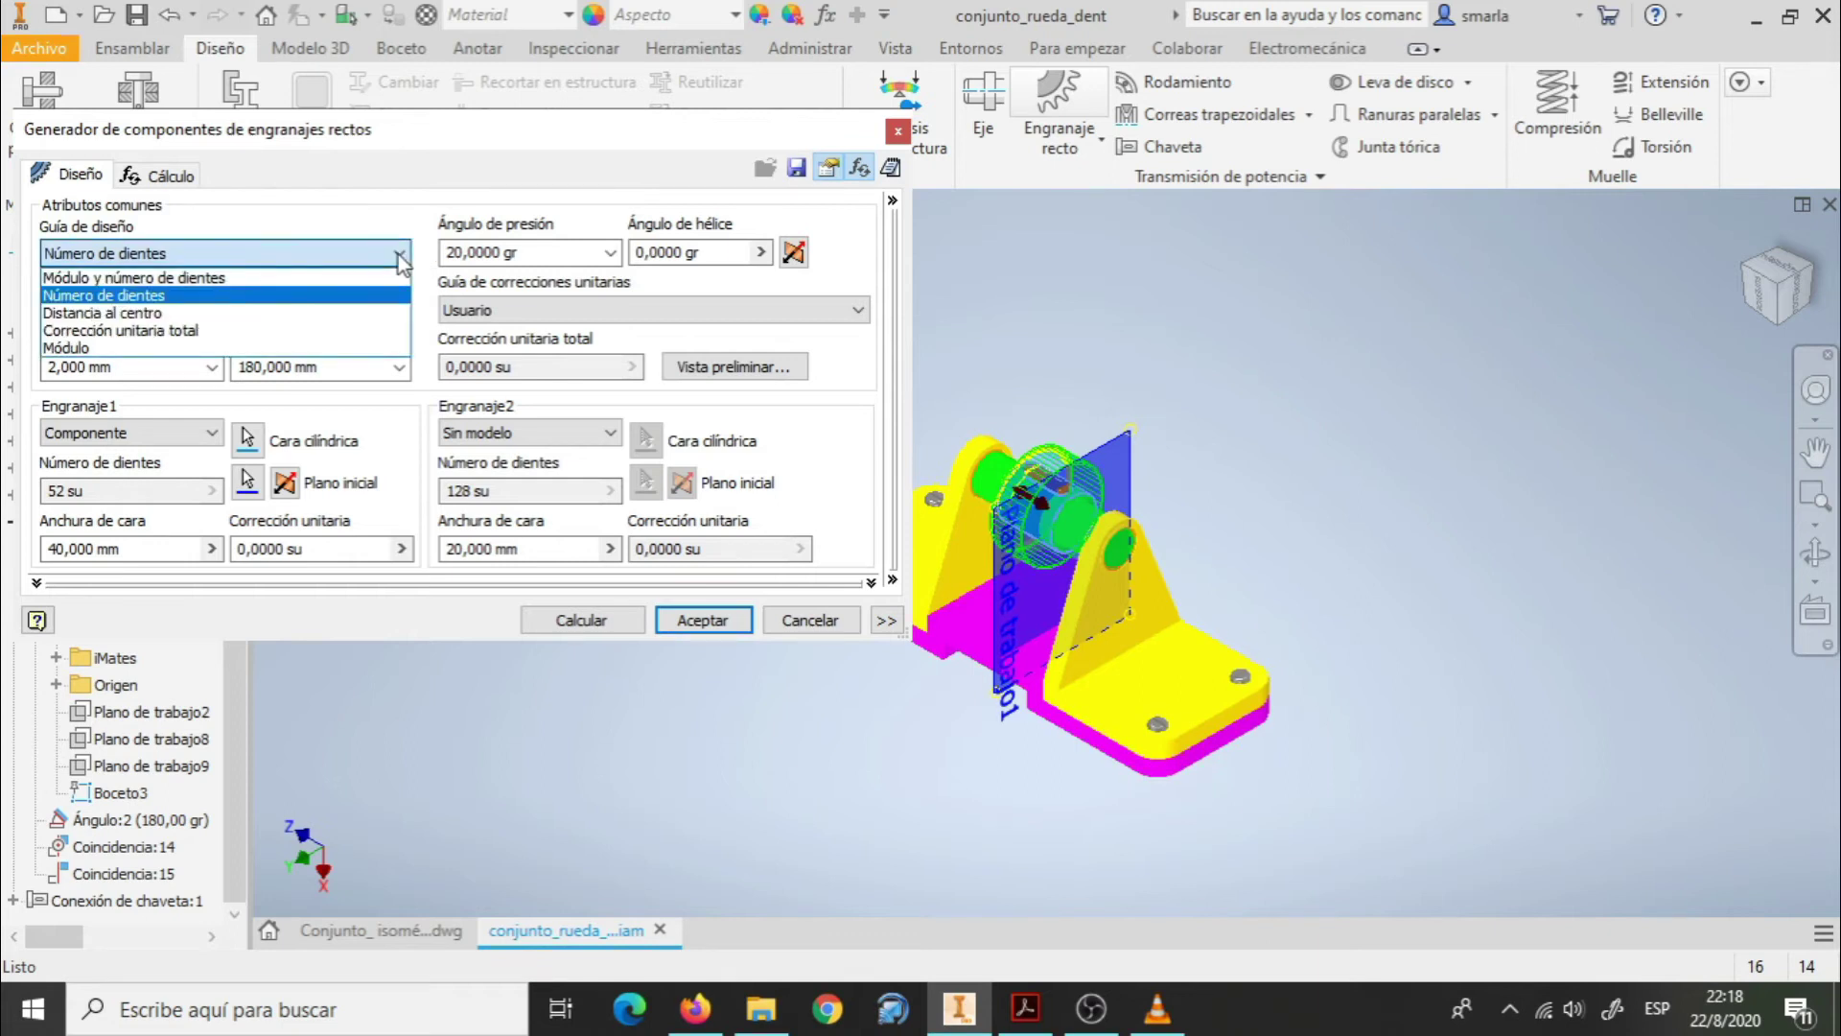
click(339, 313)
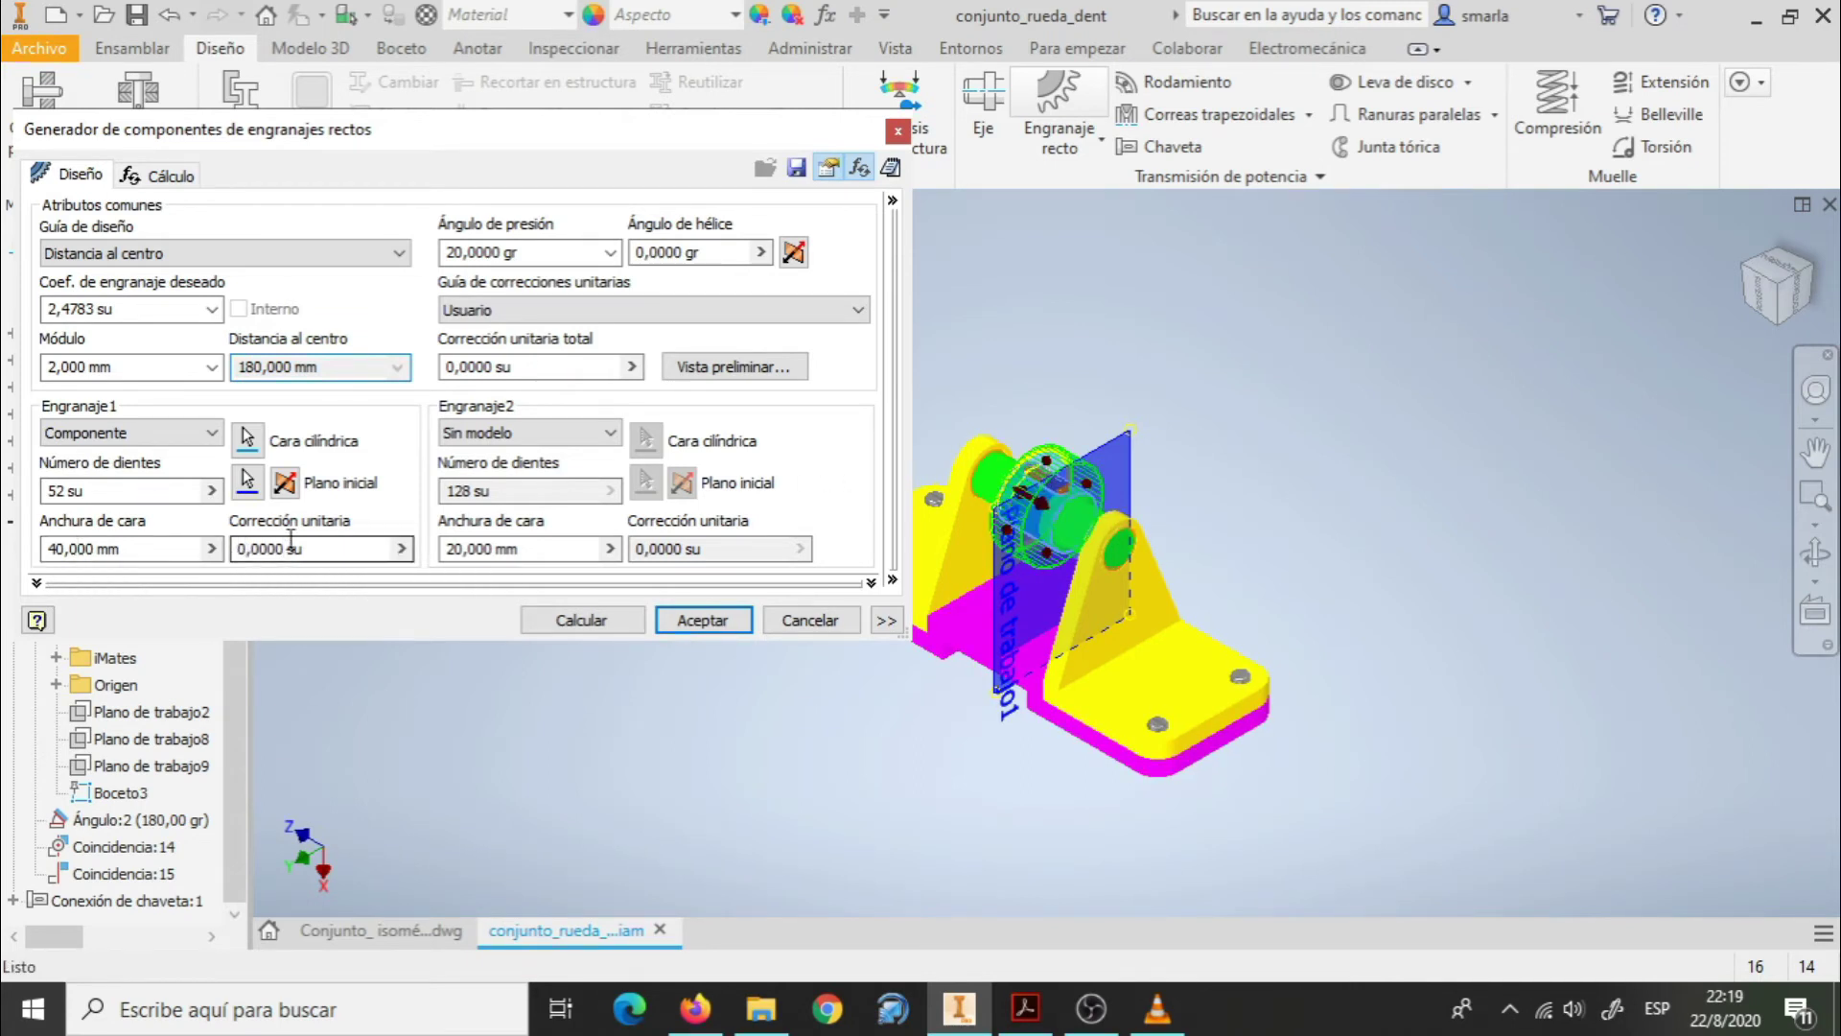
click(617, 439)
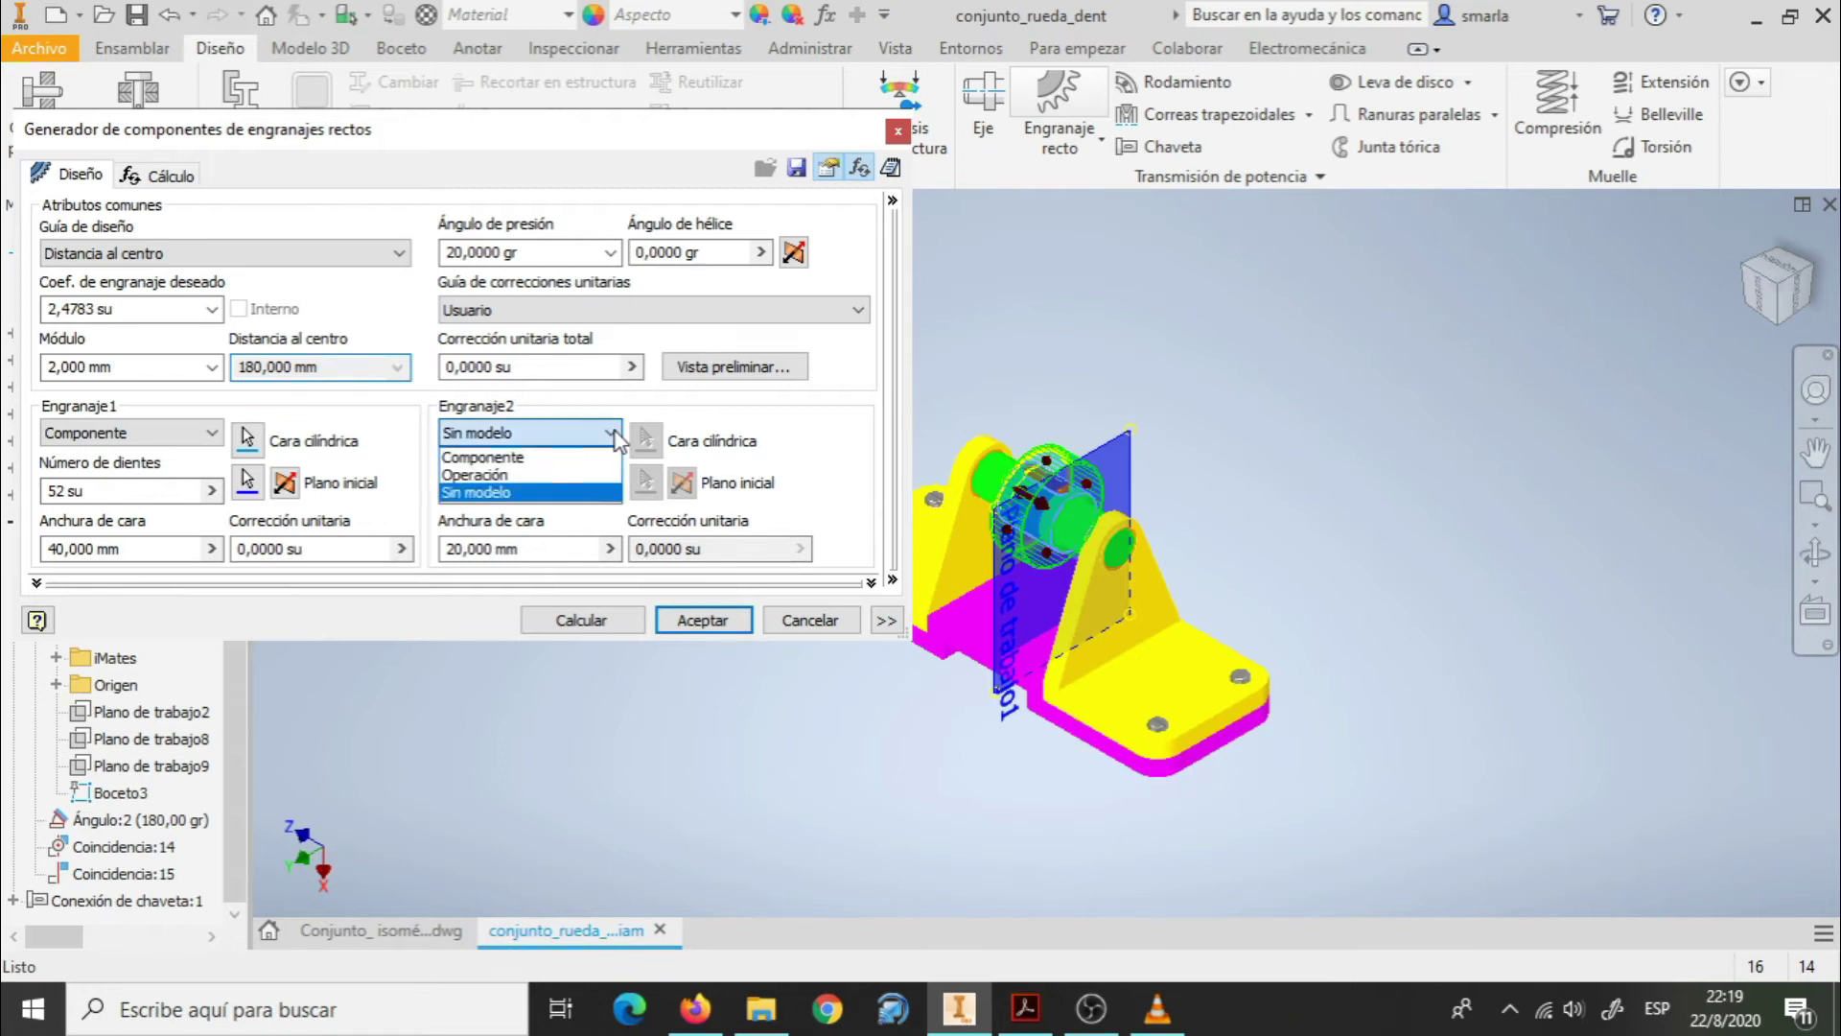
click(534, 493)
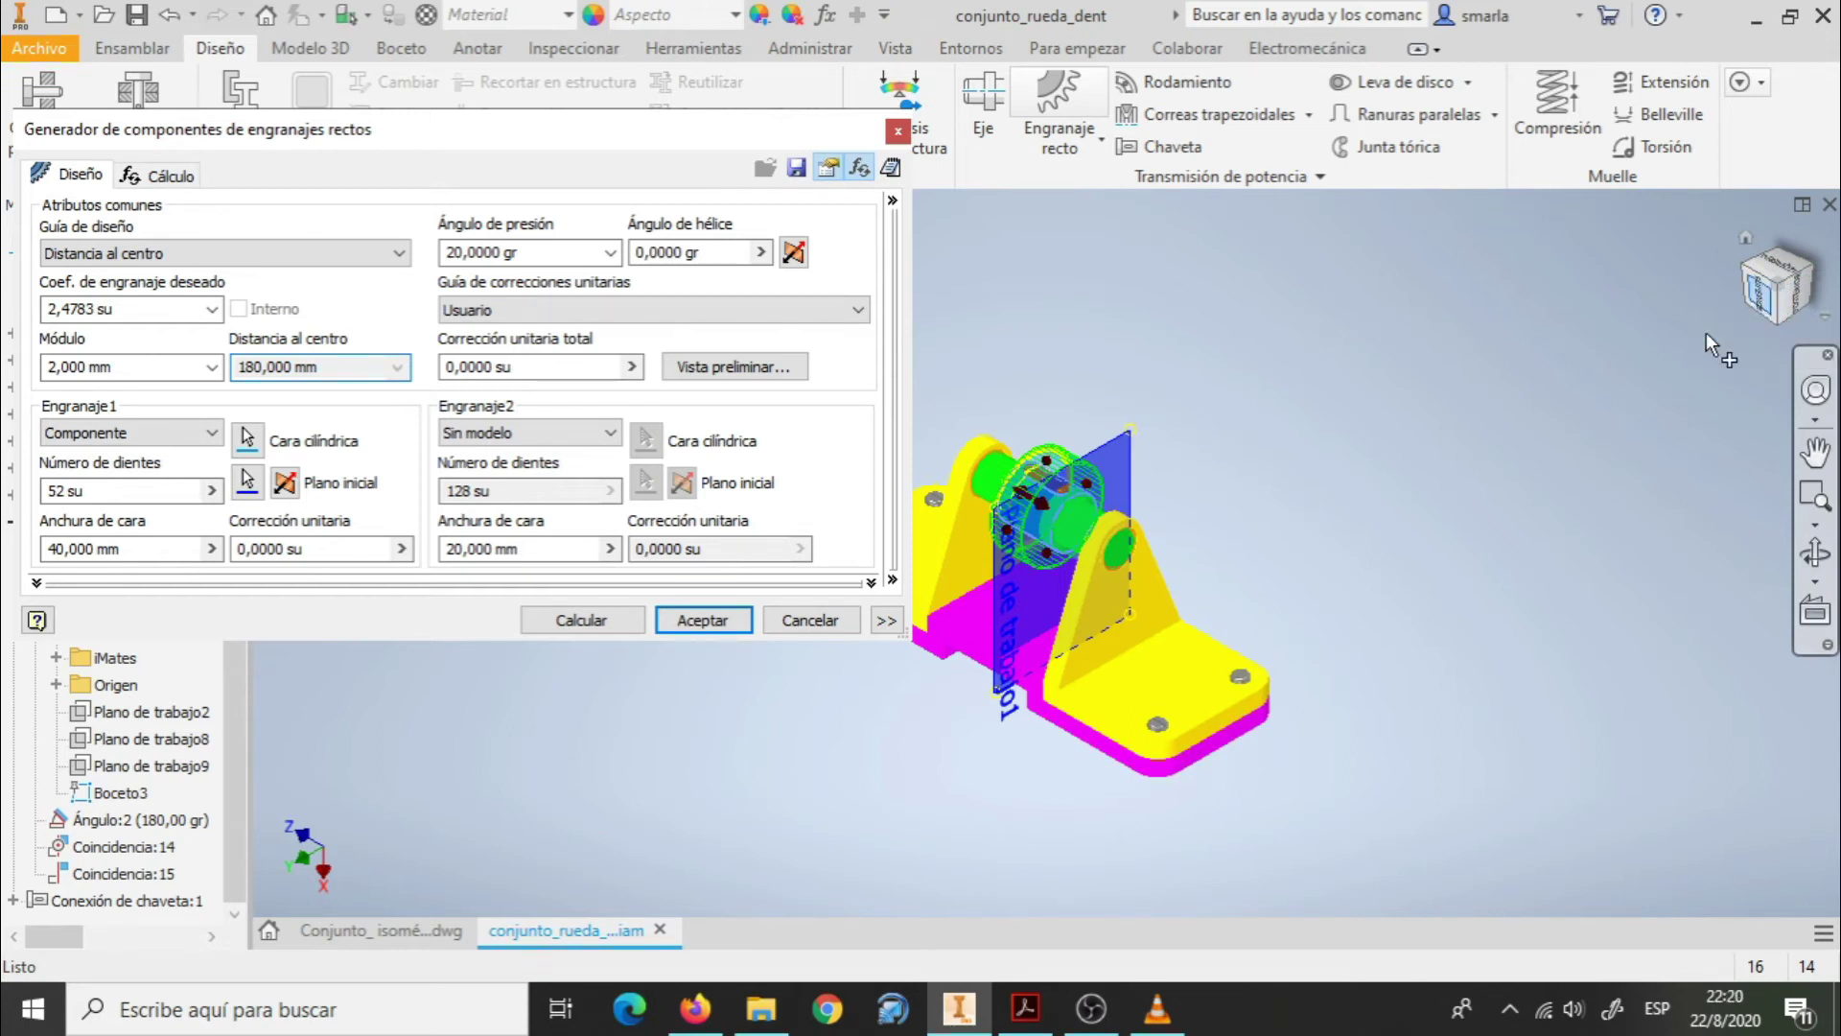
Review Engranaje1's cylindrical face and start plane references on the shaft and accept the spur gear.
scroll(954, 528, down, 5)
scroll(969, 508, up, 5)
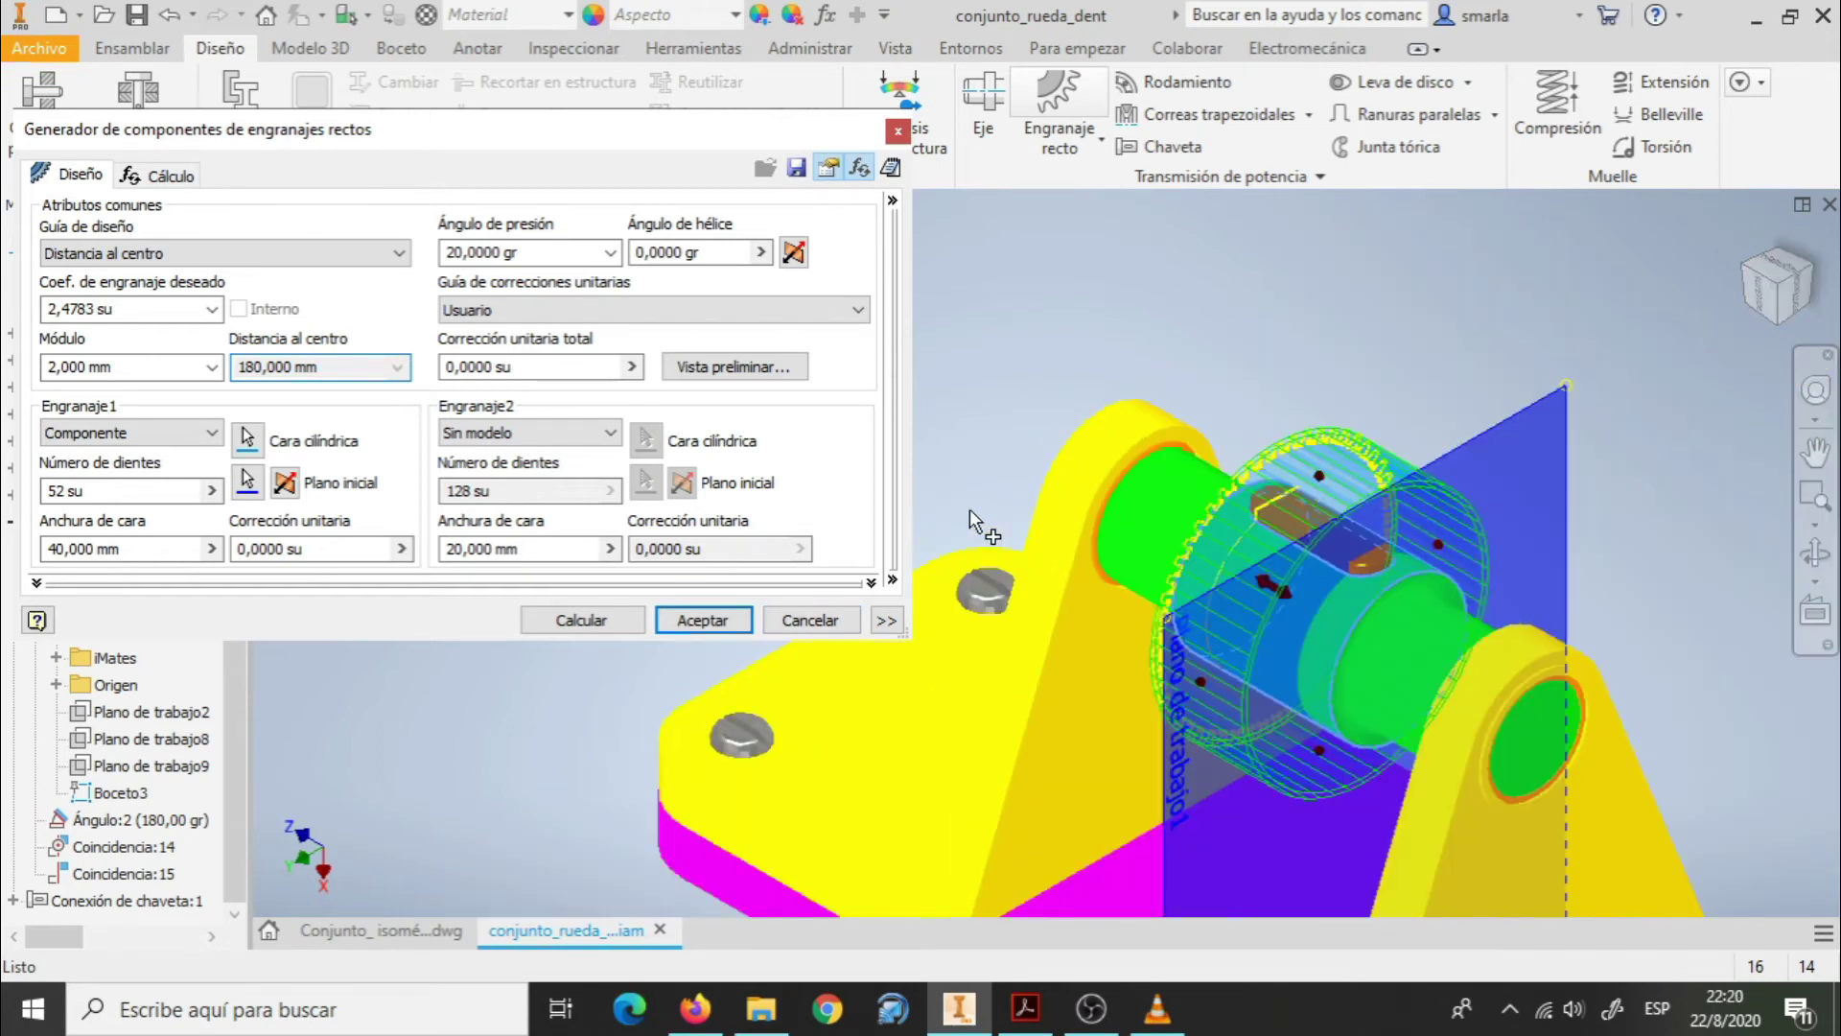
click(249, 439)
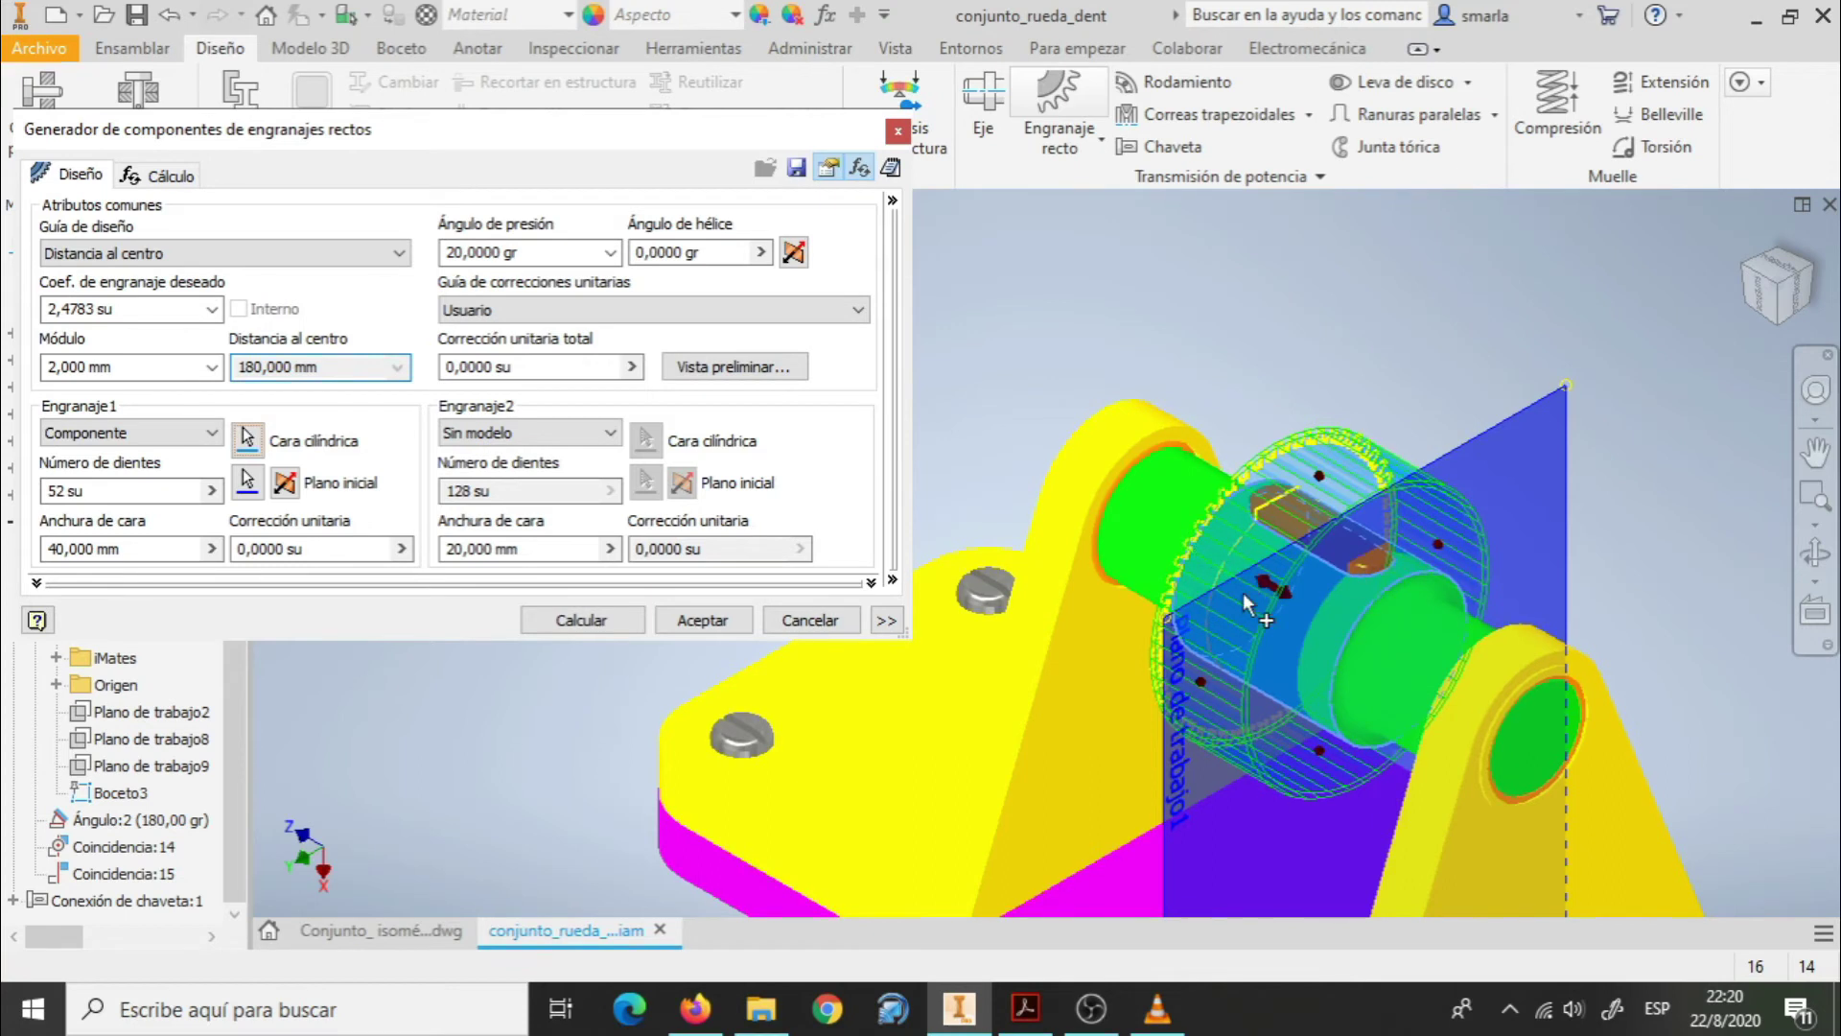
click(247, 482)
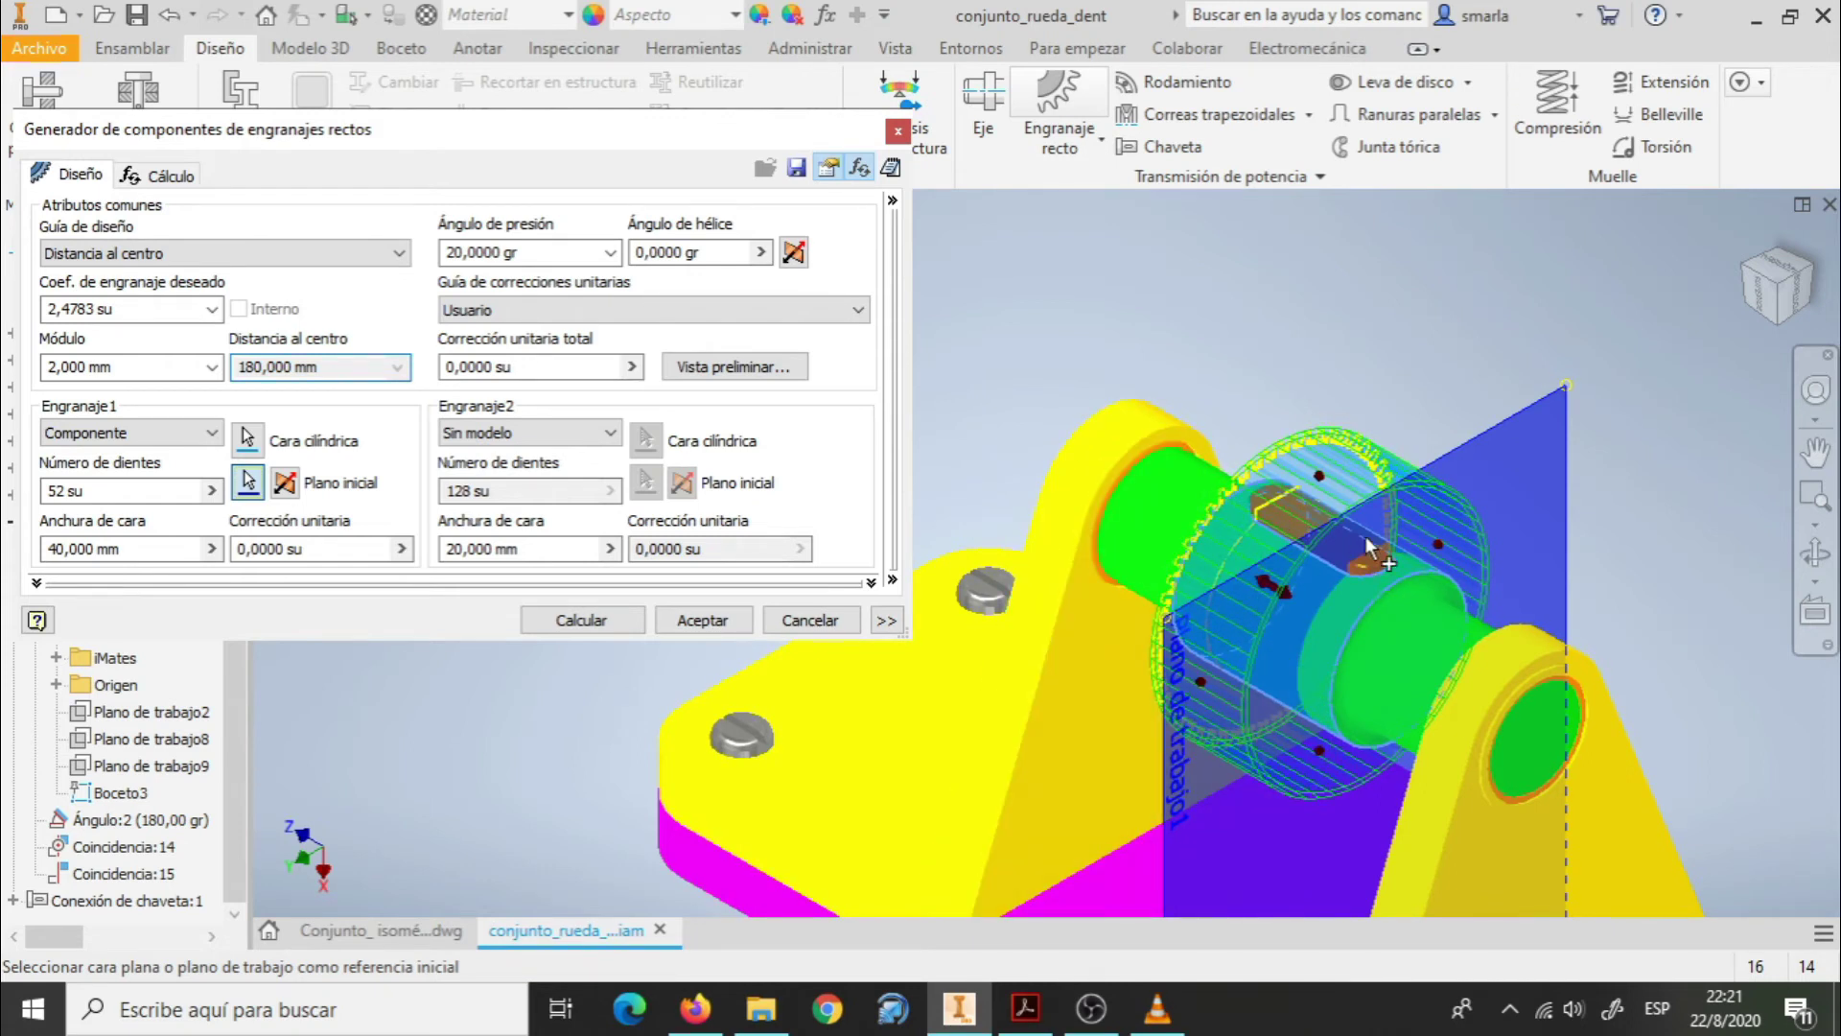
click(703, 620)
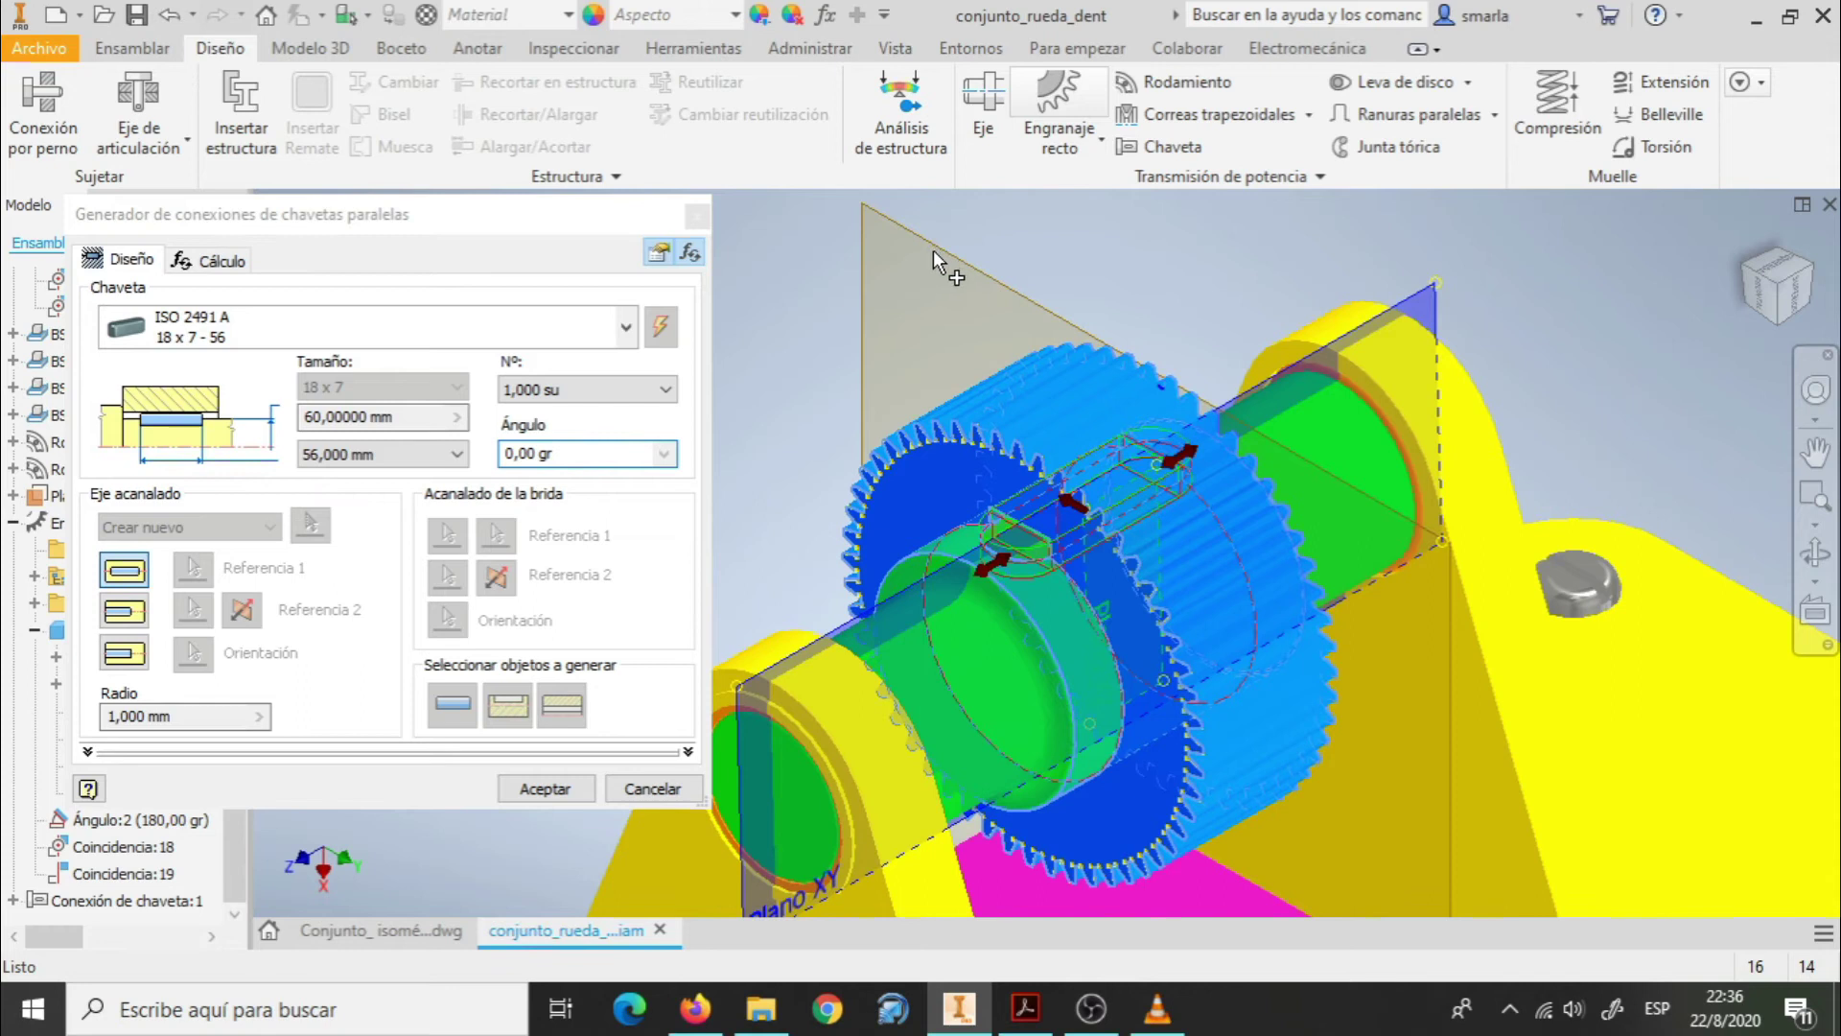
Examine the parallel key connection preview on the shaft and gear in top and isometric views.
click(1788, 307)
scroll(850, 699, down, 5)
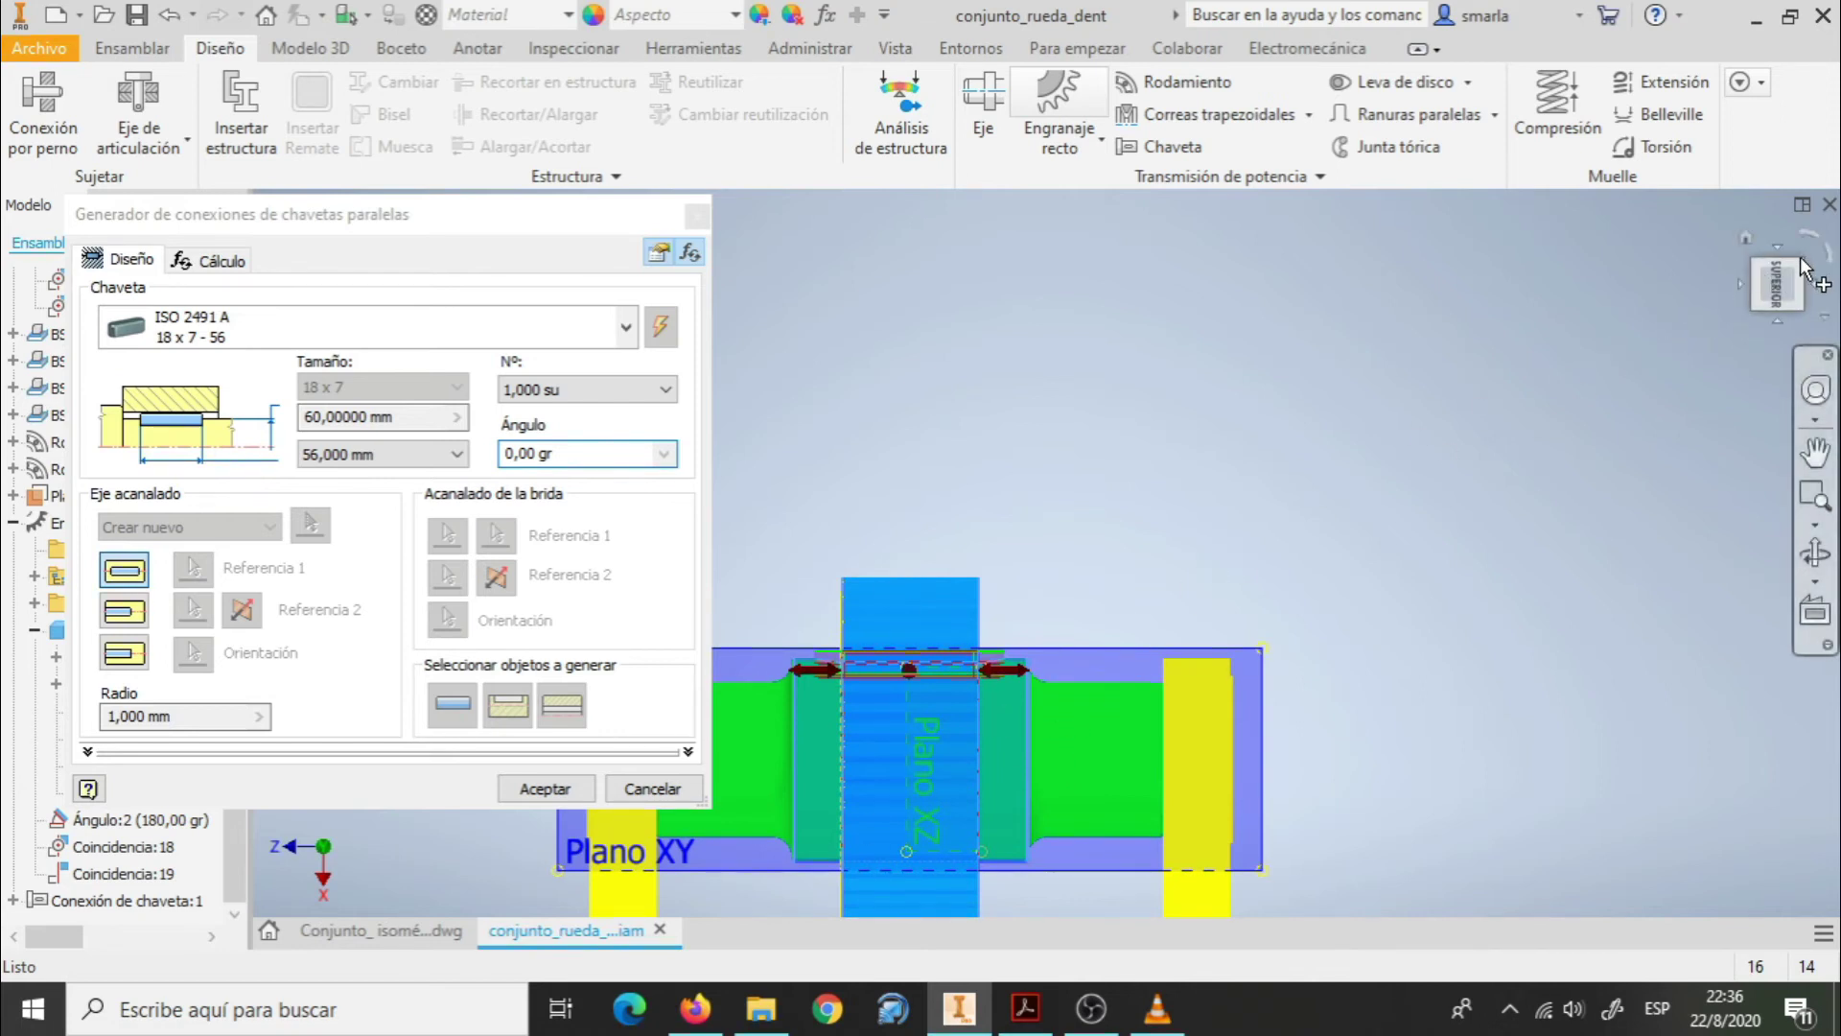
click(1755, 269)
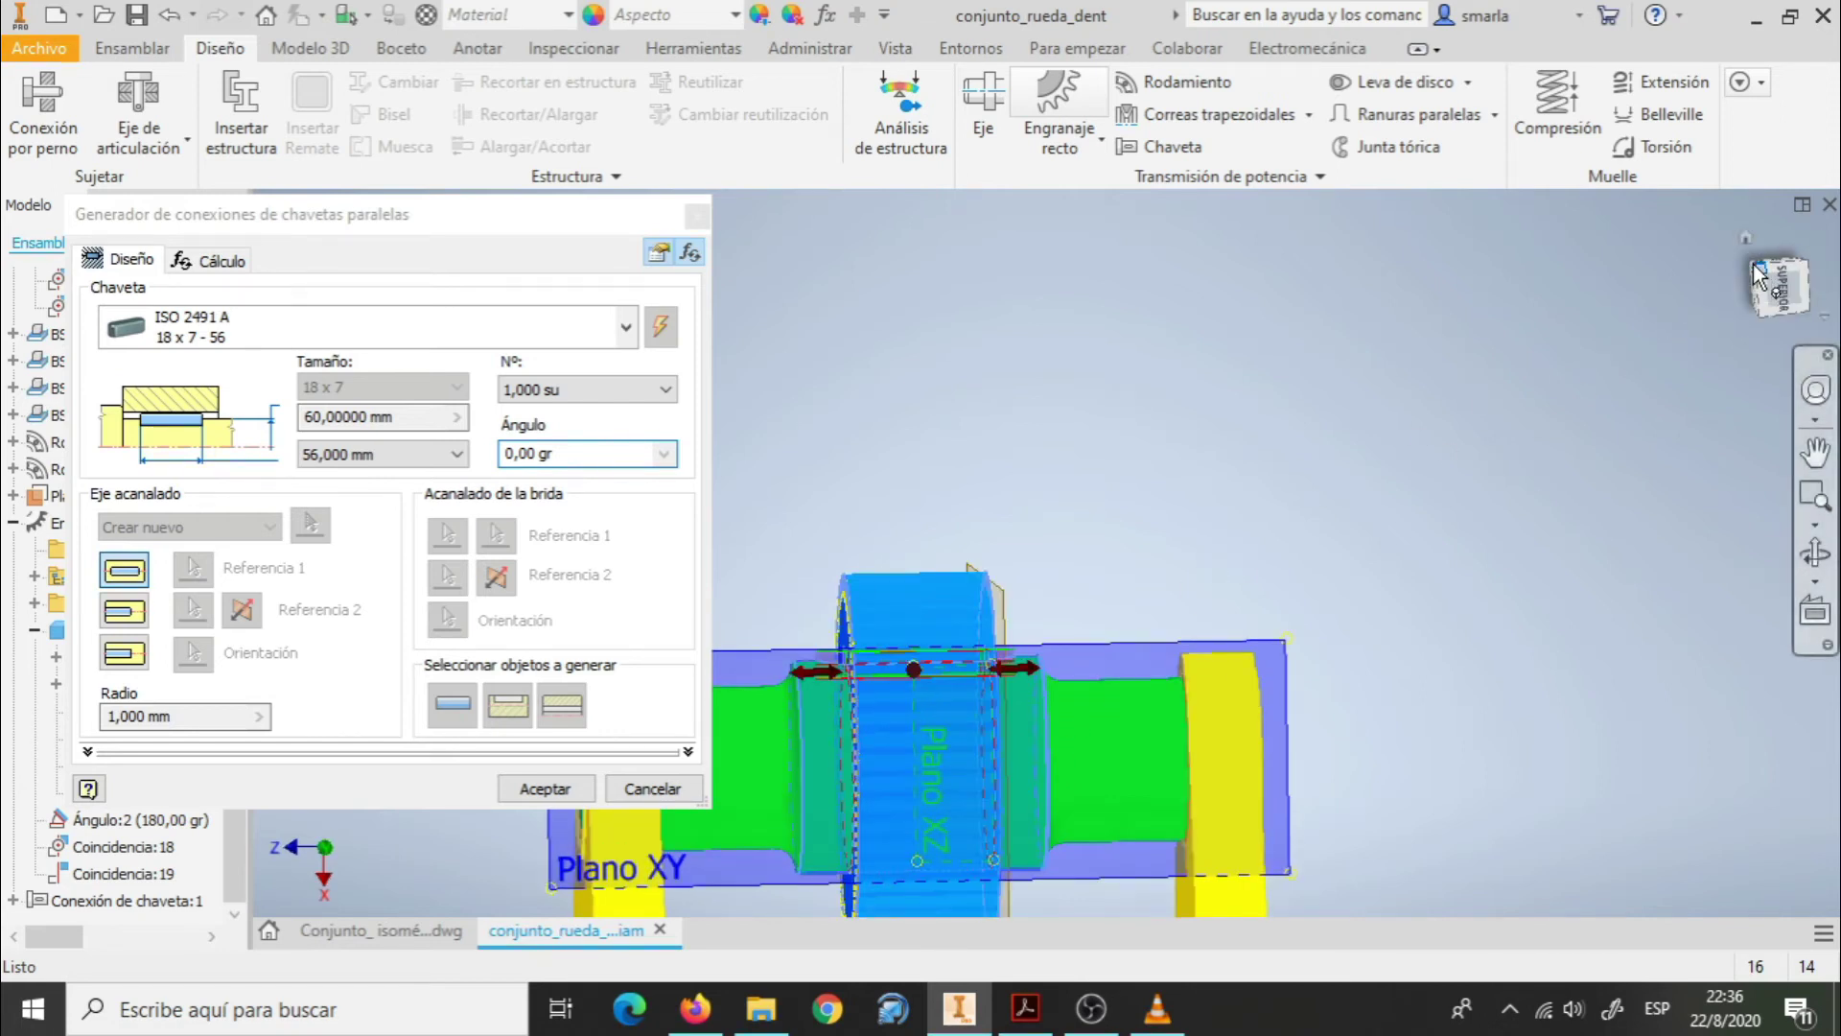
scroll(1017, 796, up, 5)
scroll(1027, 765, down, 3)
scroll(1045, 700, up, 1)
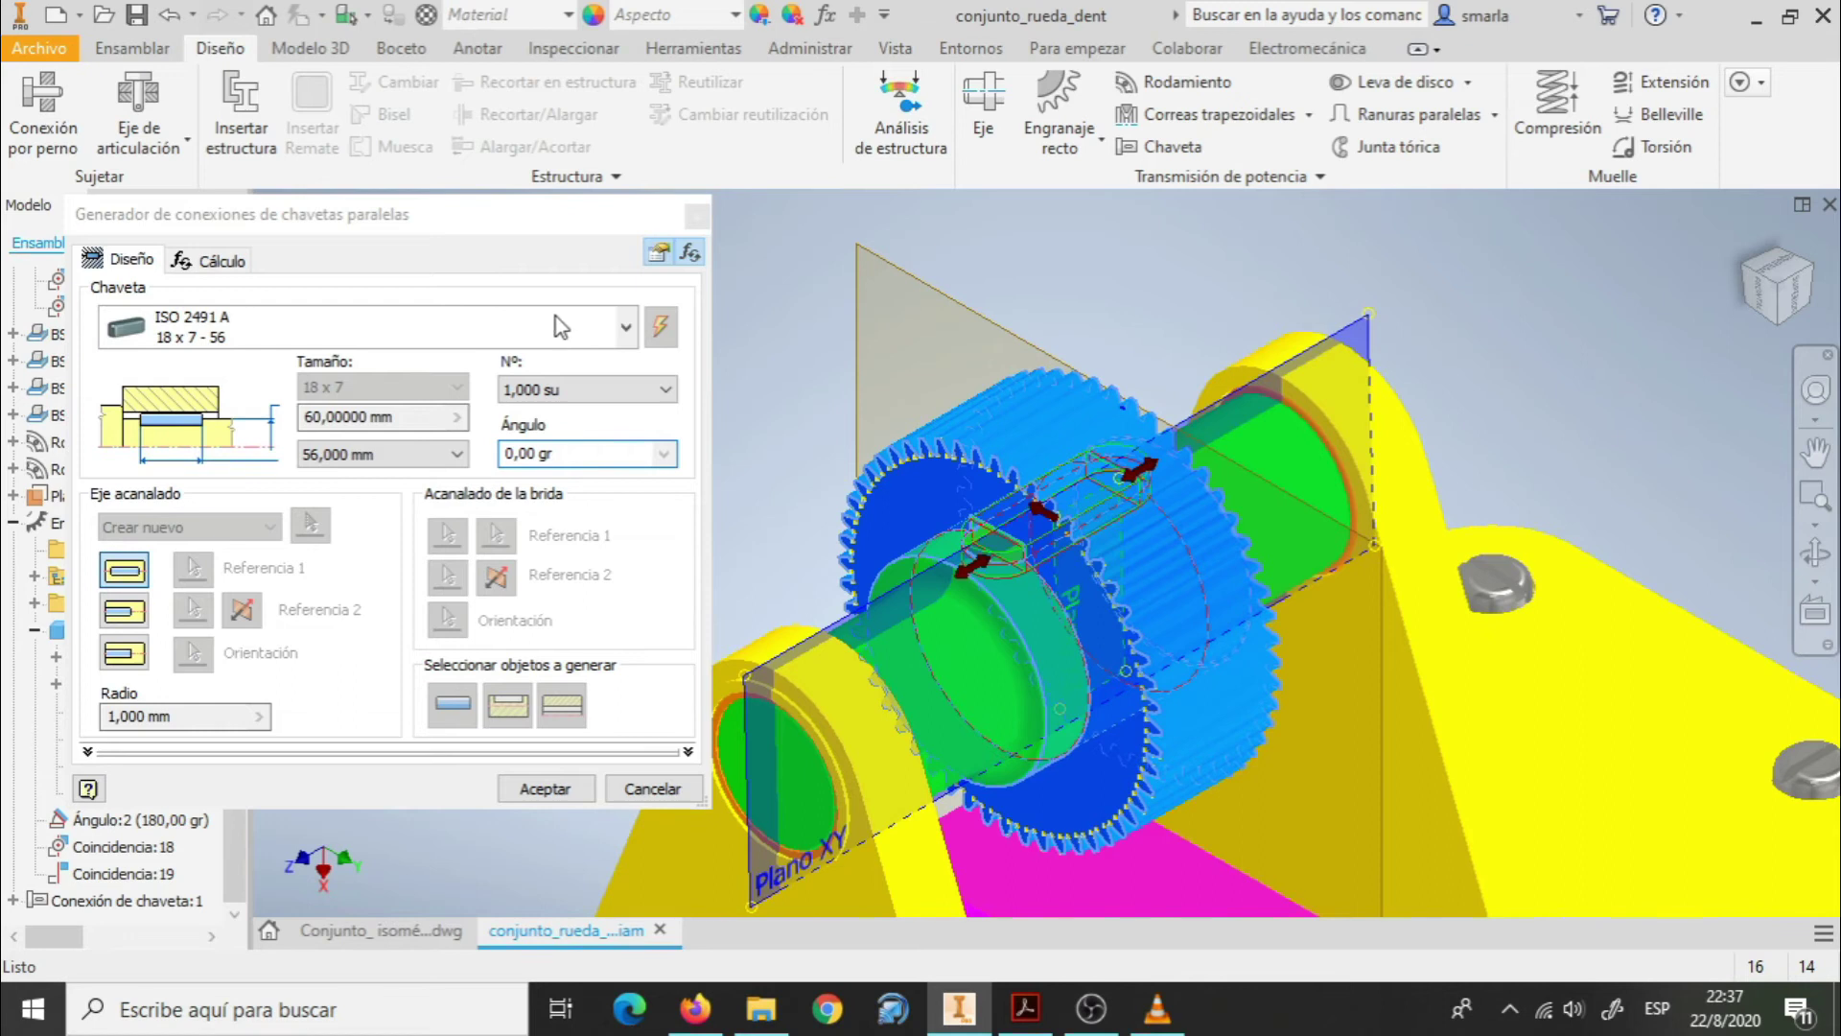
Open the parallel key catalogue and filter the key types by the ISO standard.
click(628, 328)
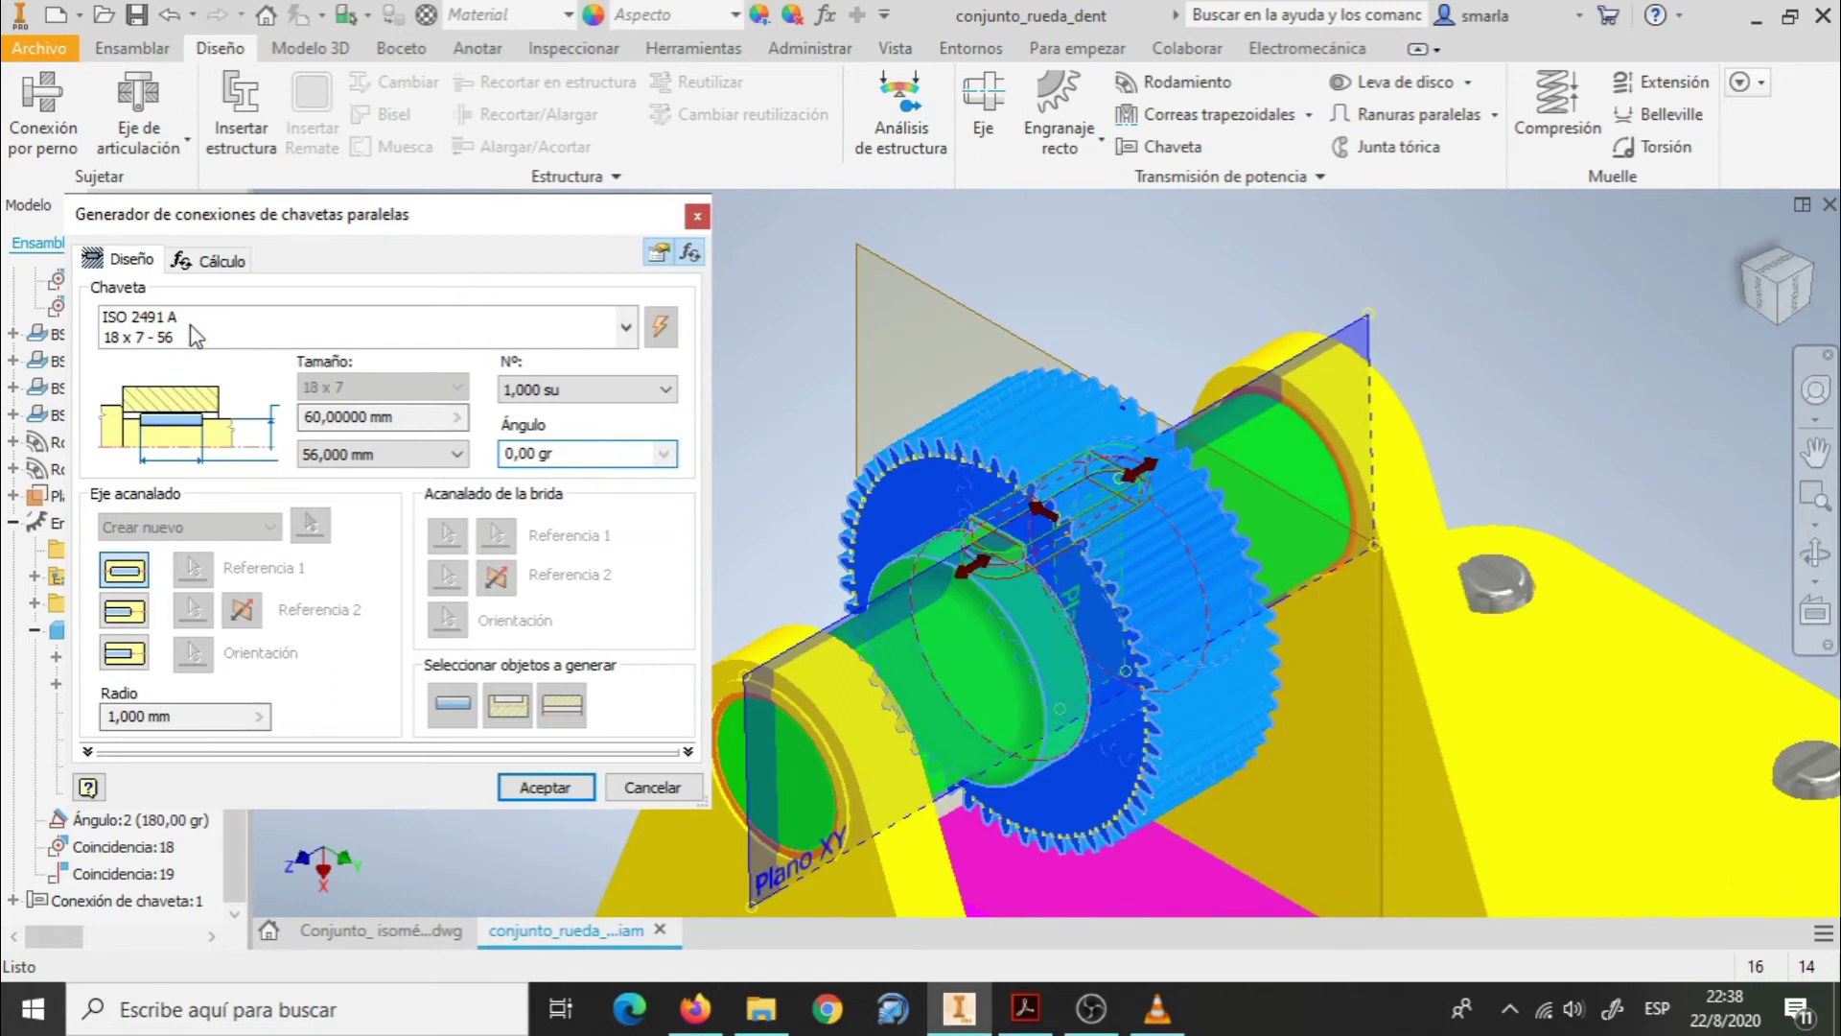
click(628, 331)
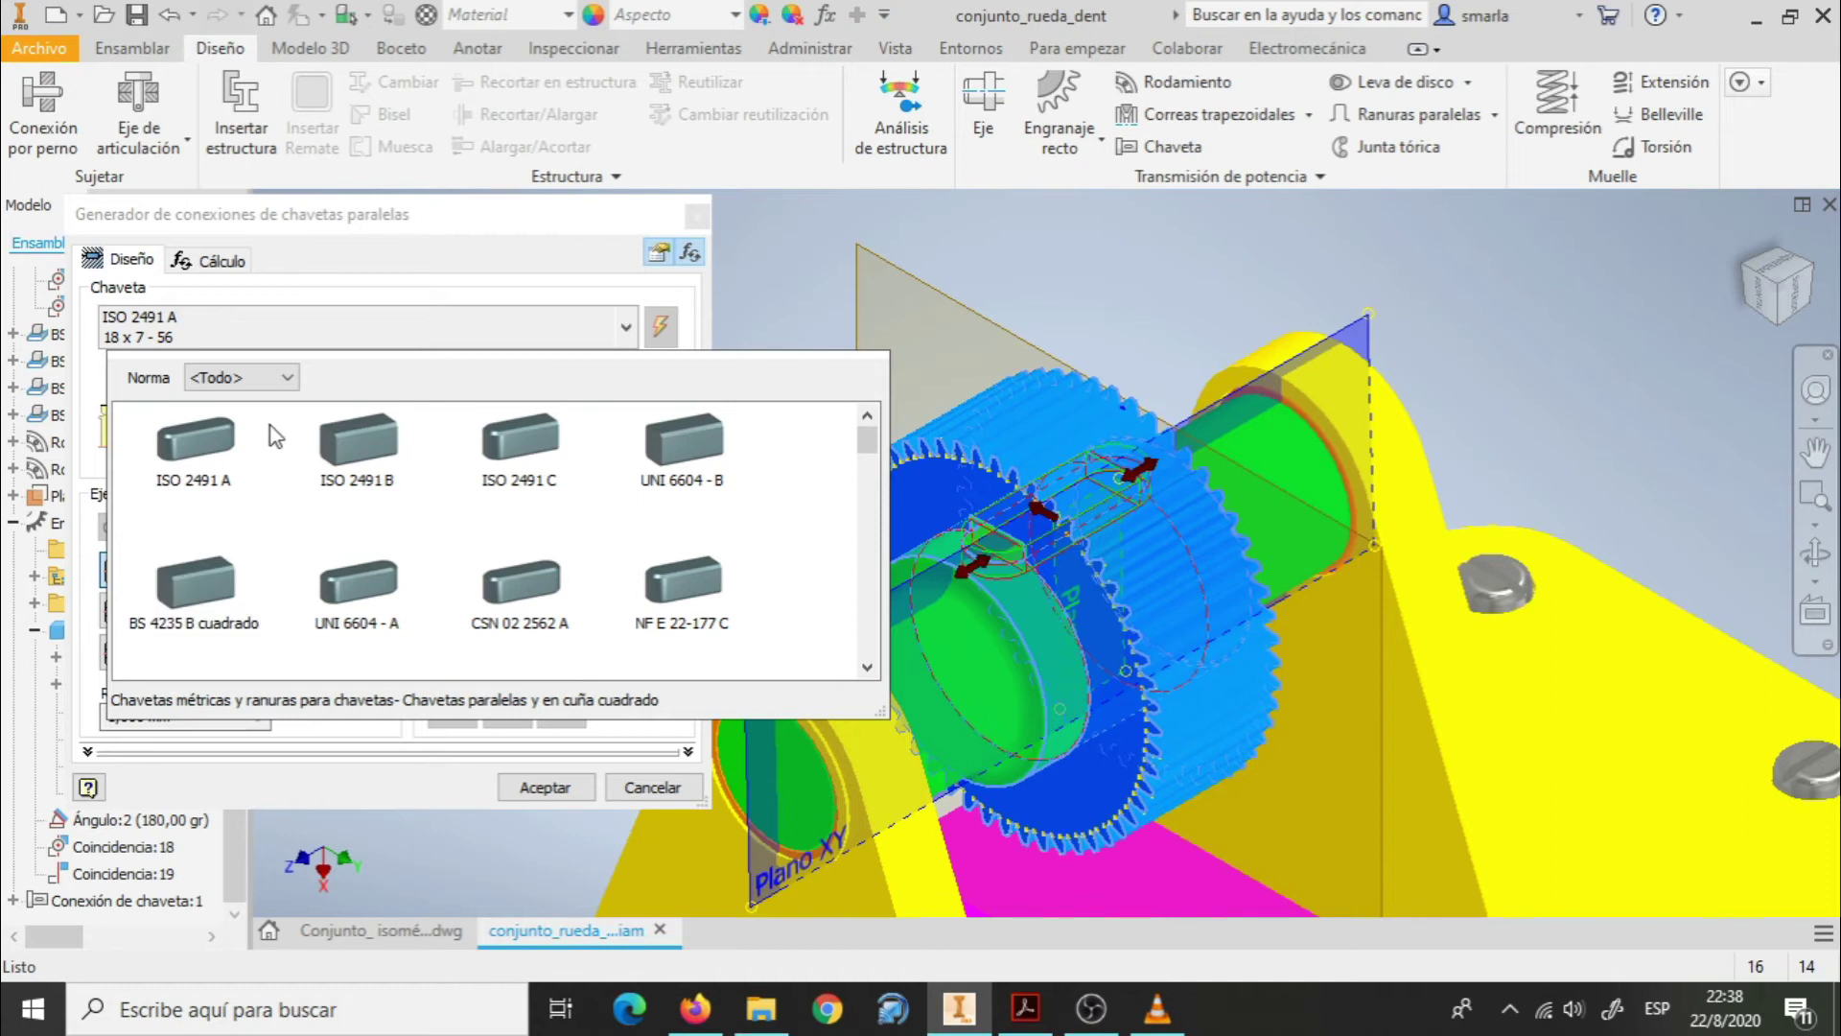
click(517, 443)
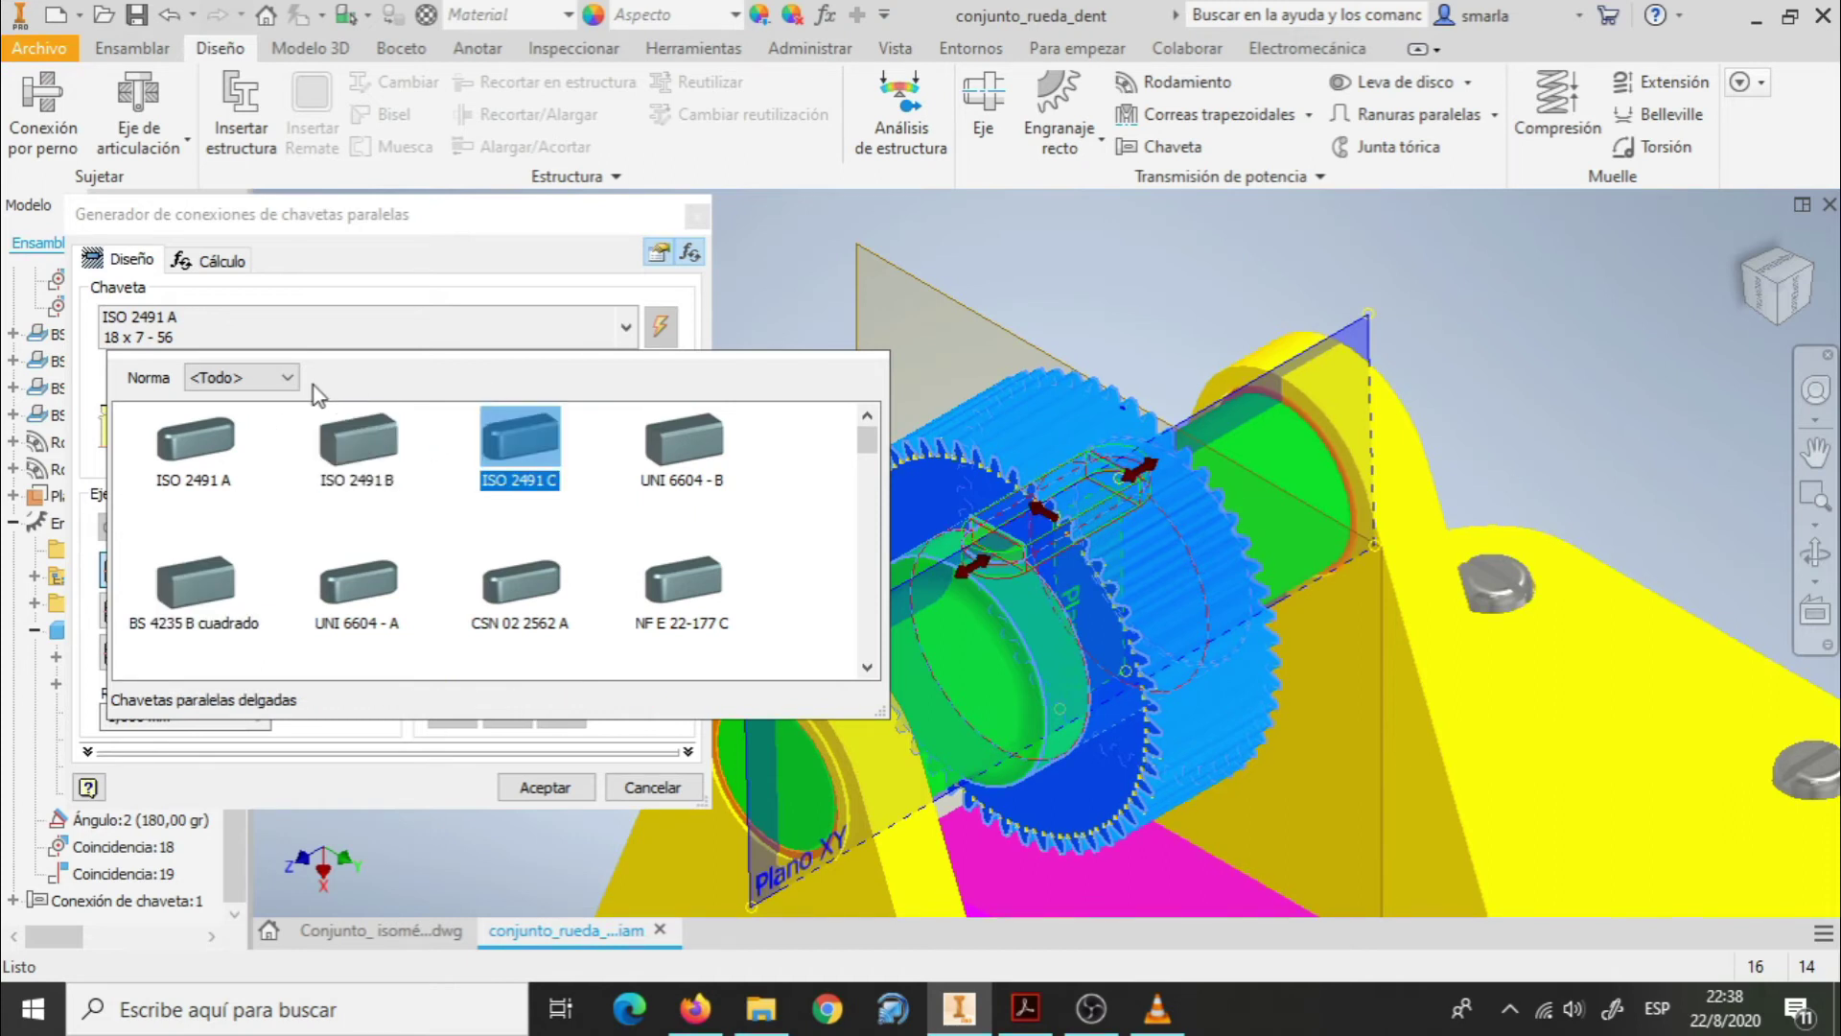
click(289, 379)
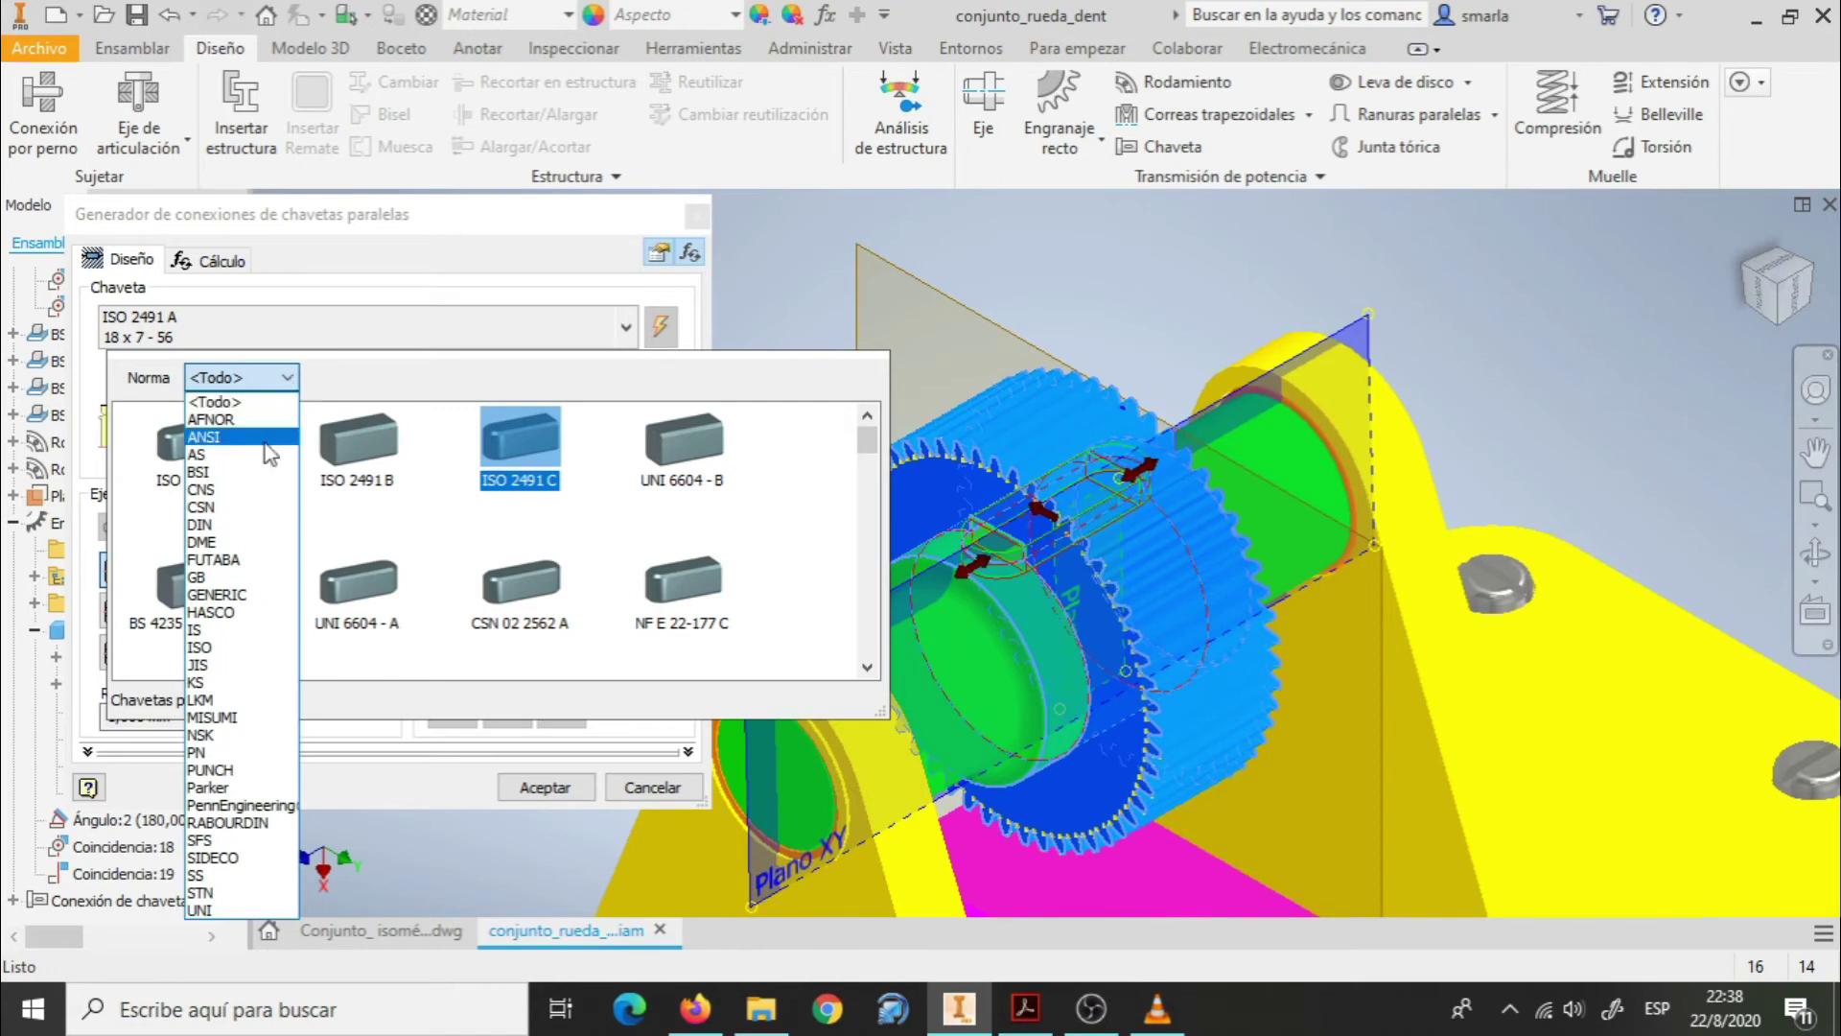
click(200, 647)
click(383, 489)
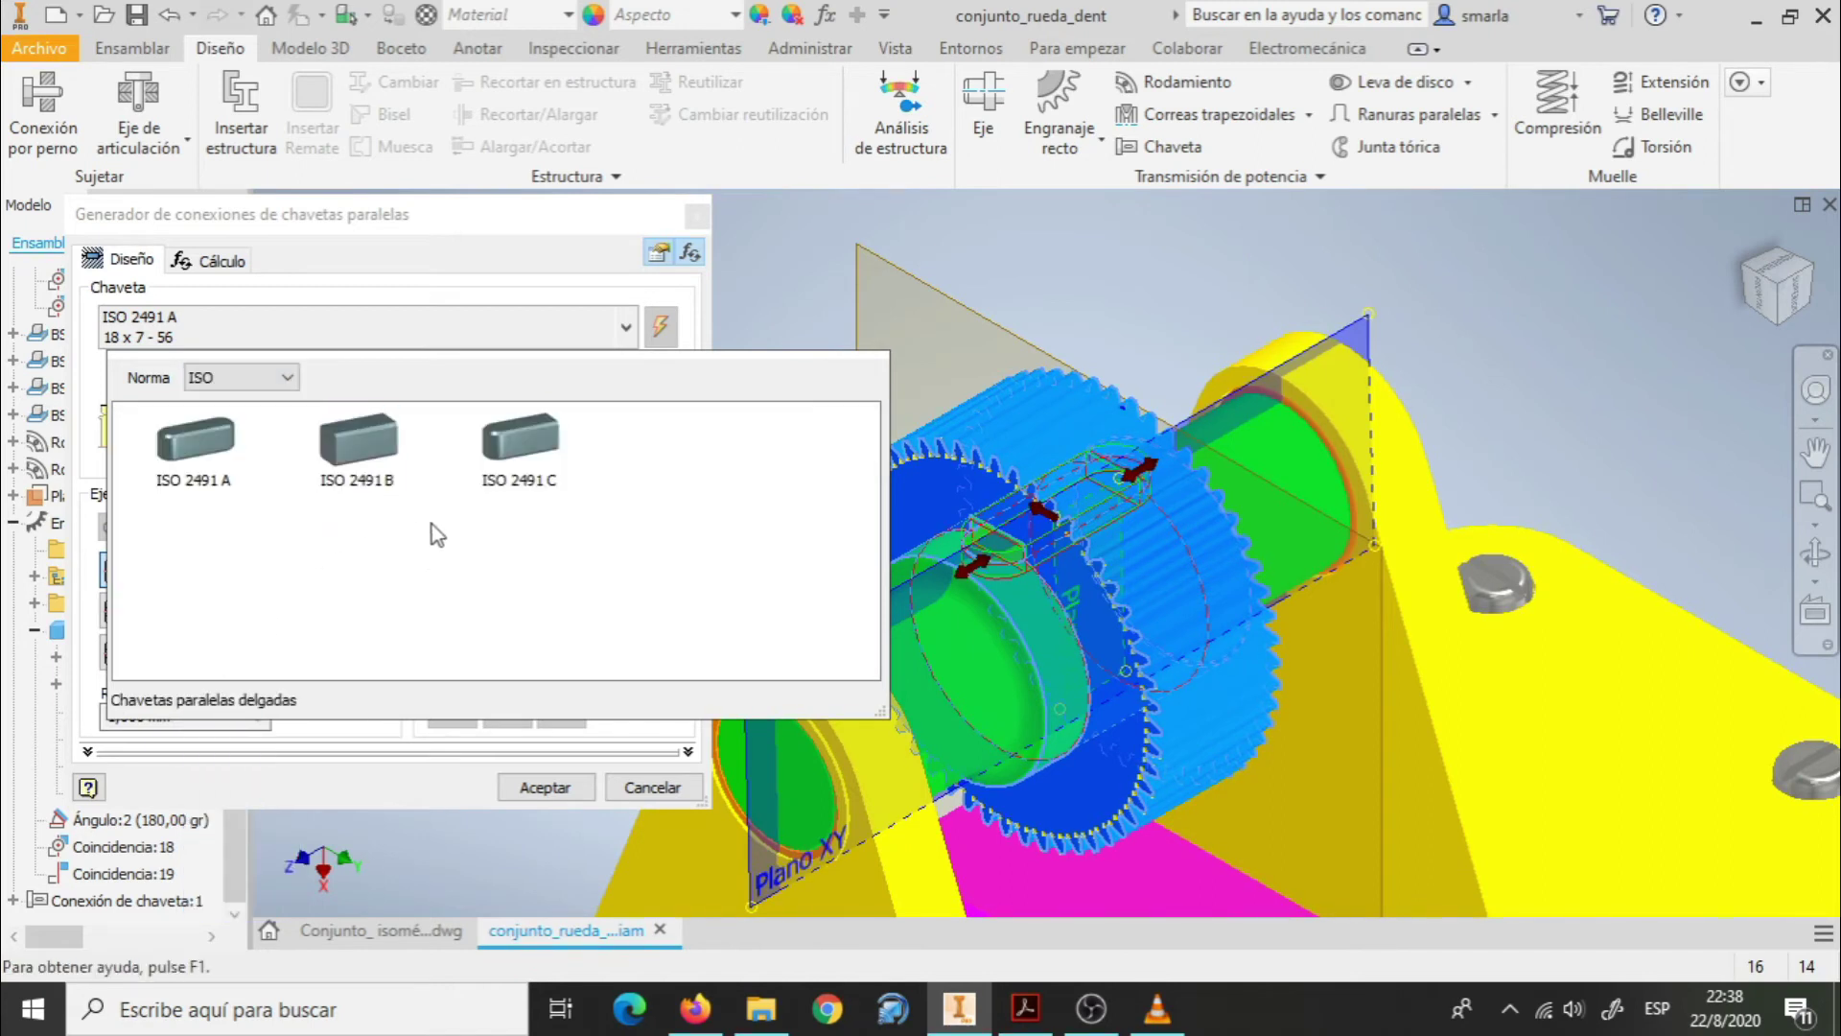
Compare the ISO 2491 A, B and C keys and keep ISO 2491 A for the connection.
click(211, 475)
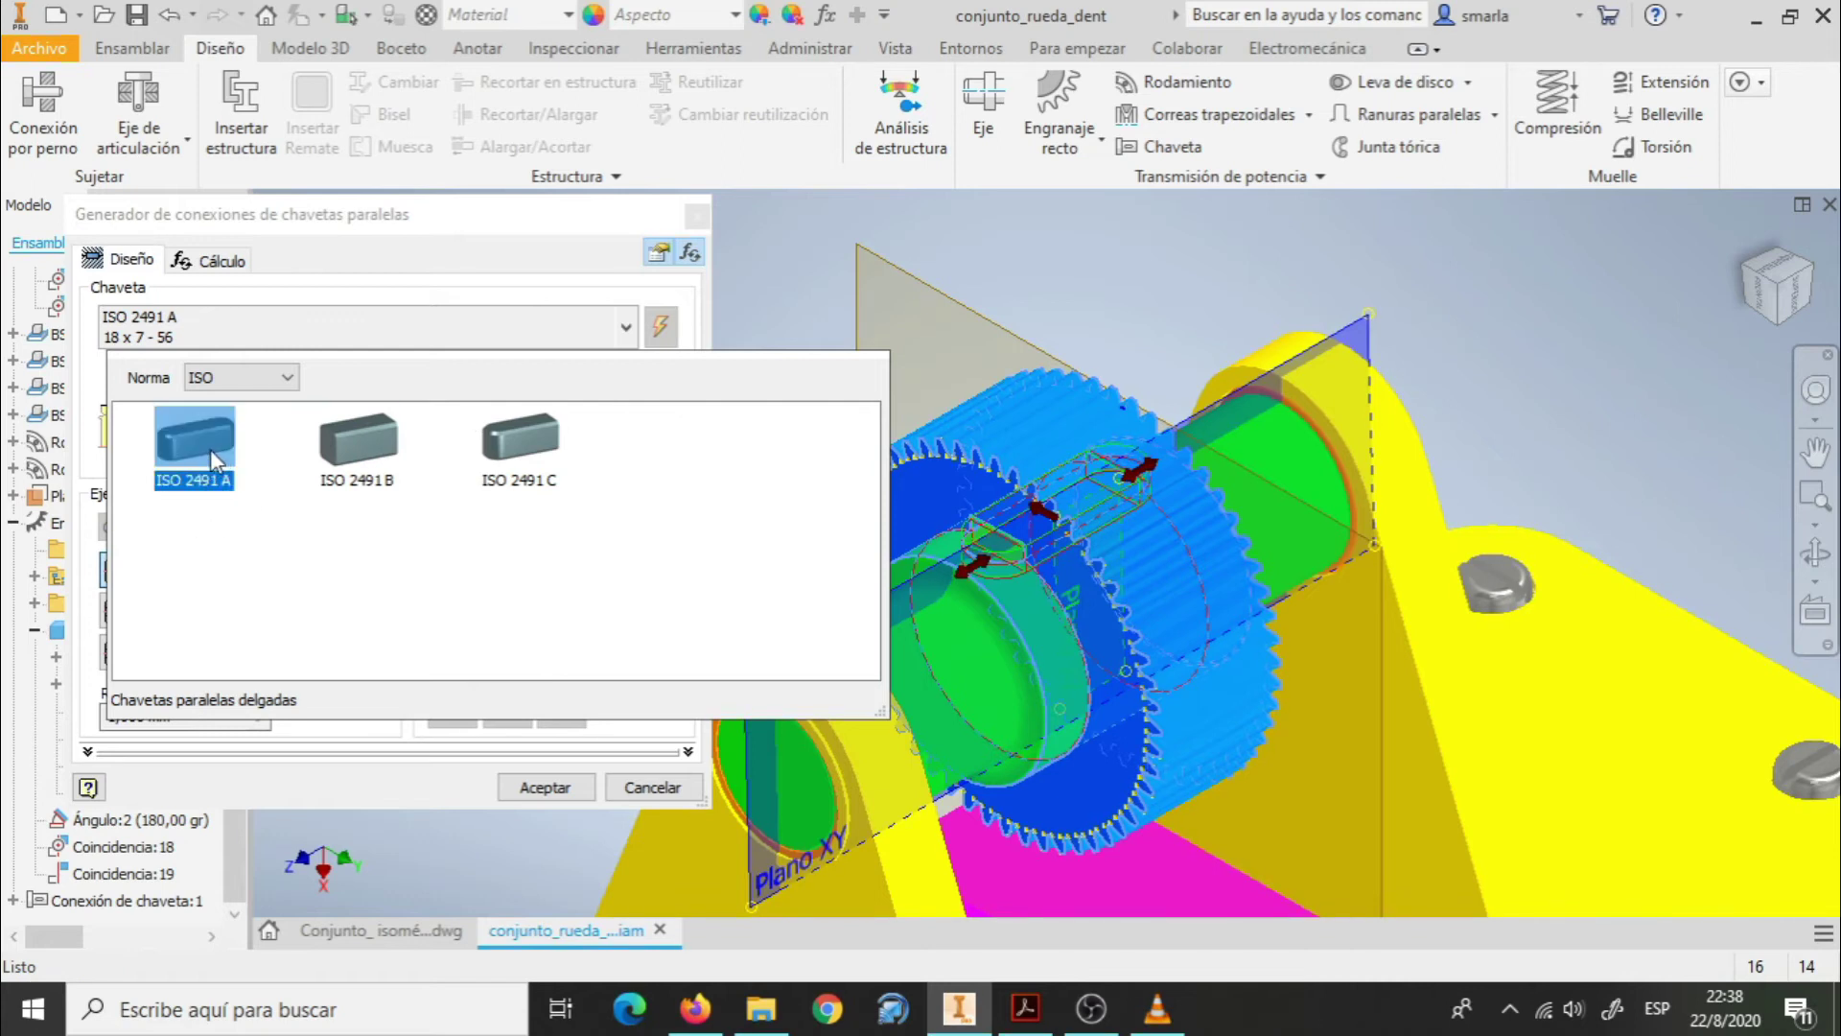
click(484, 445)
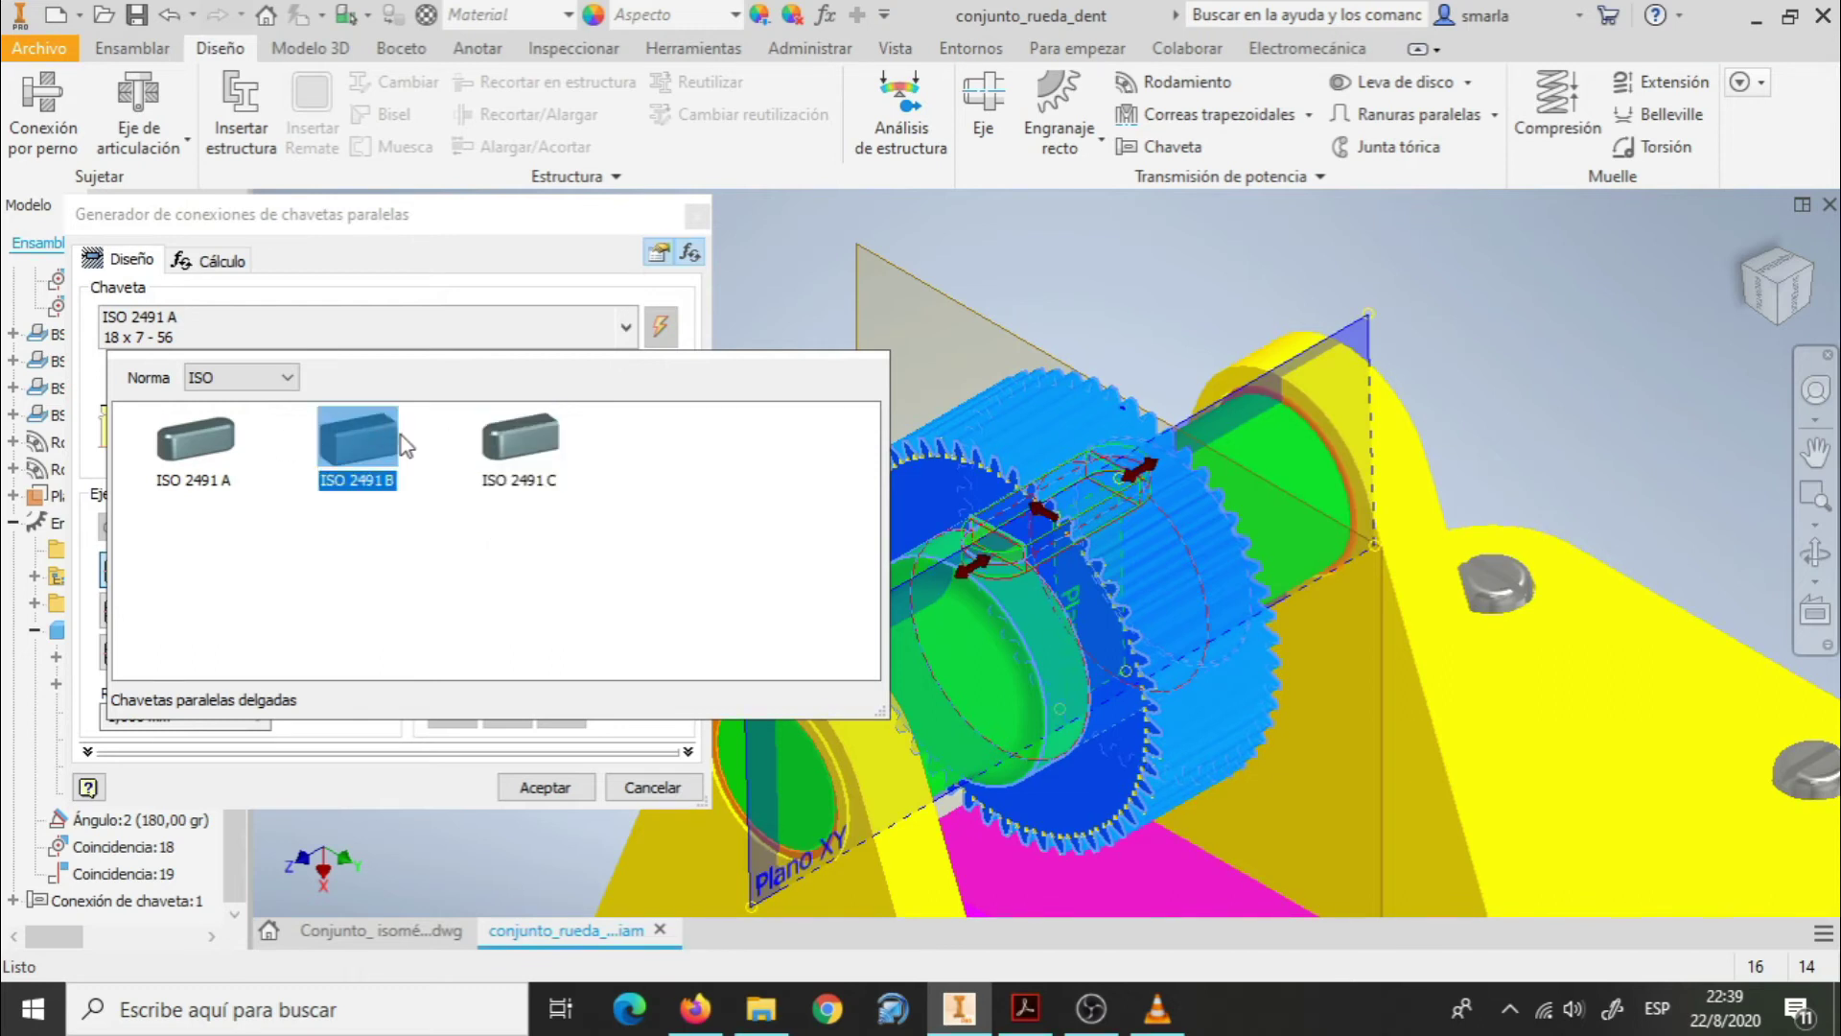
click(170, 434)
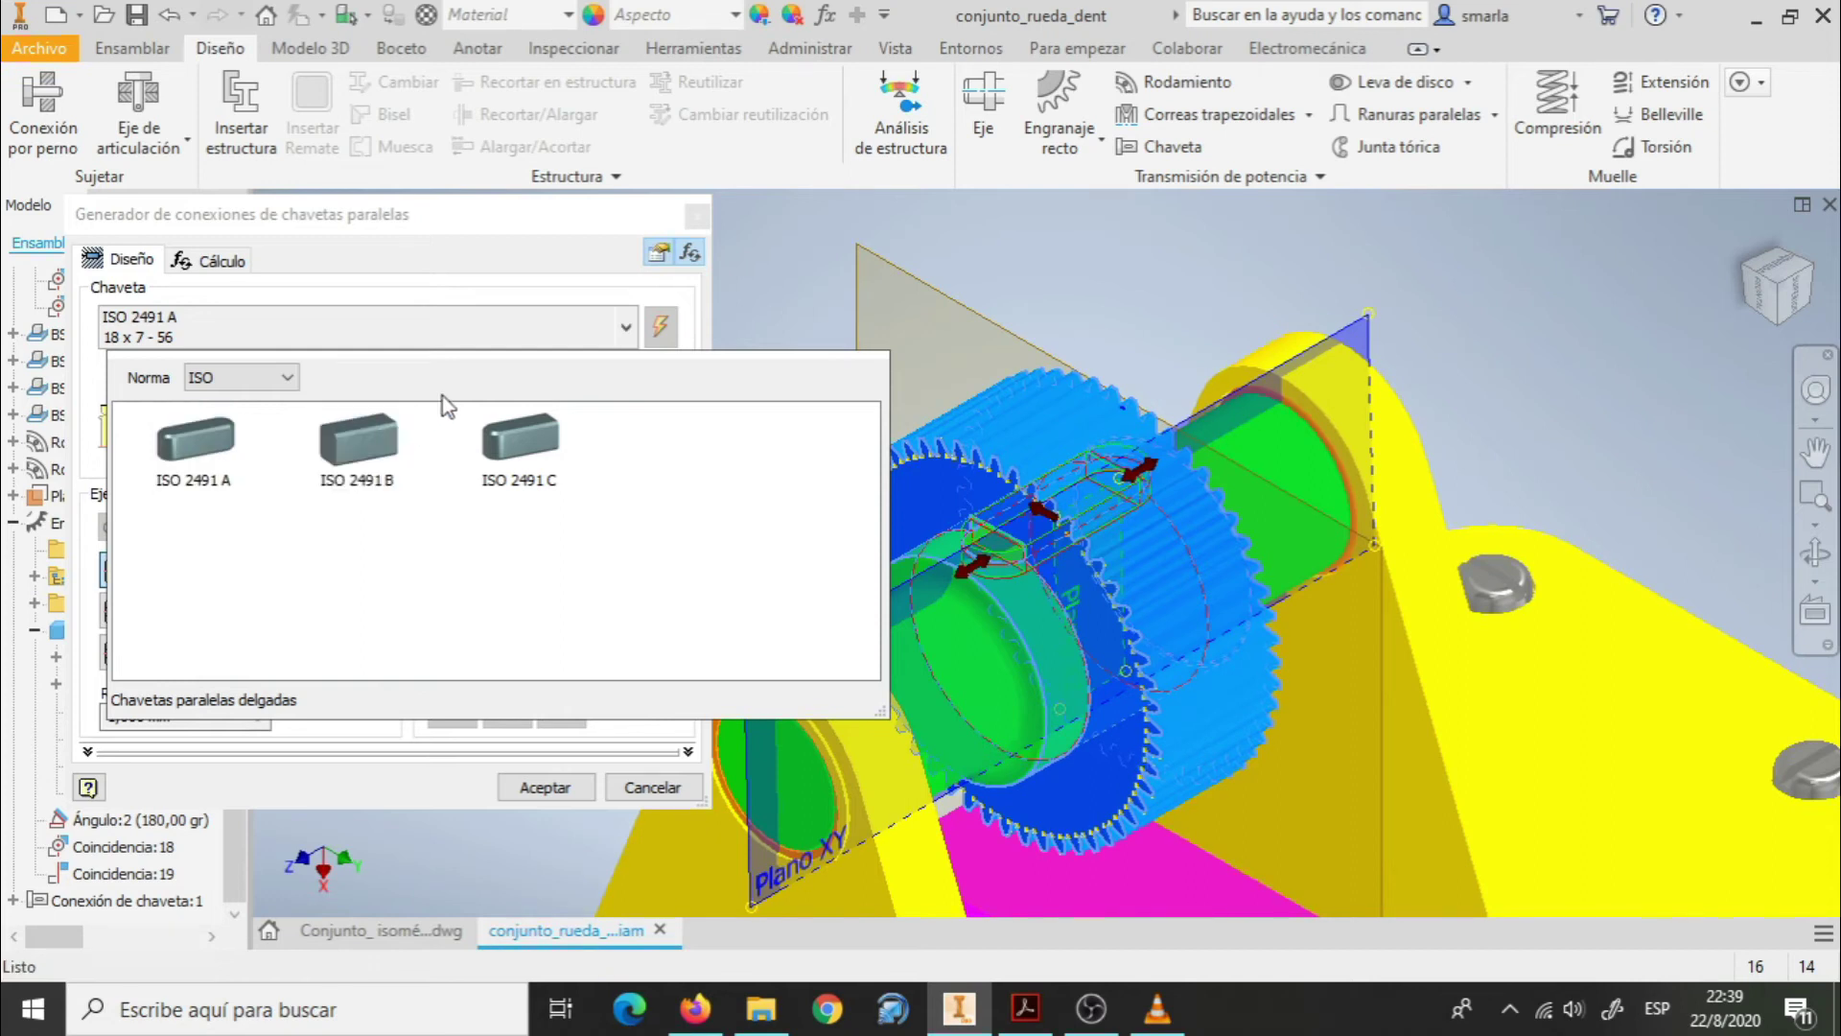
click(731, 326)
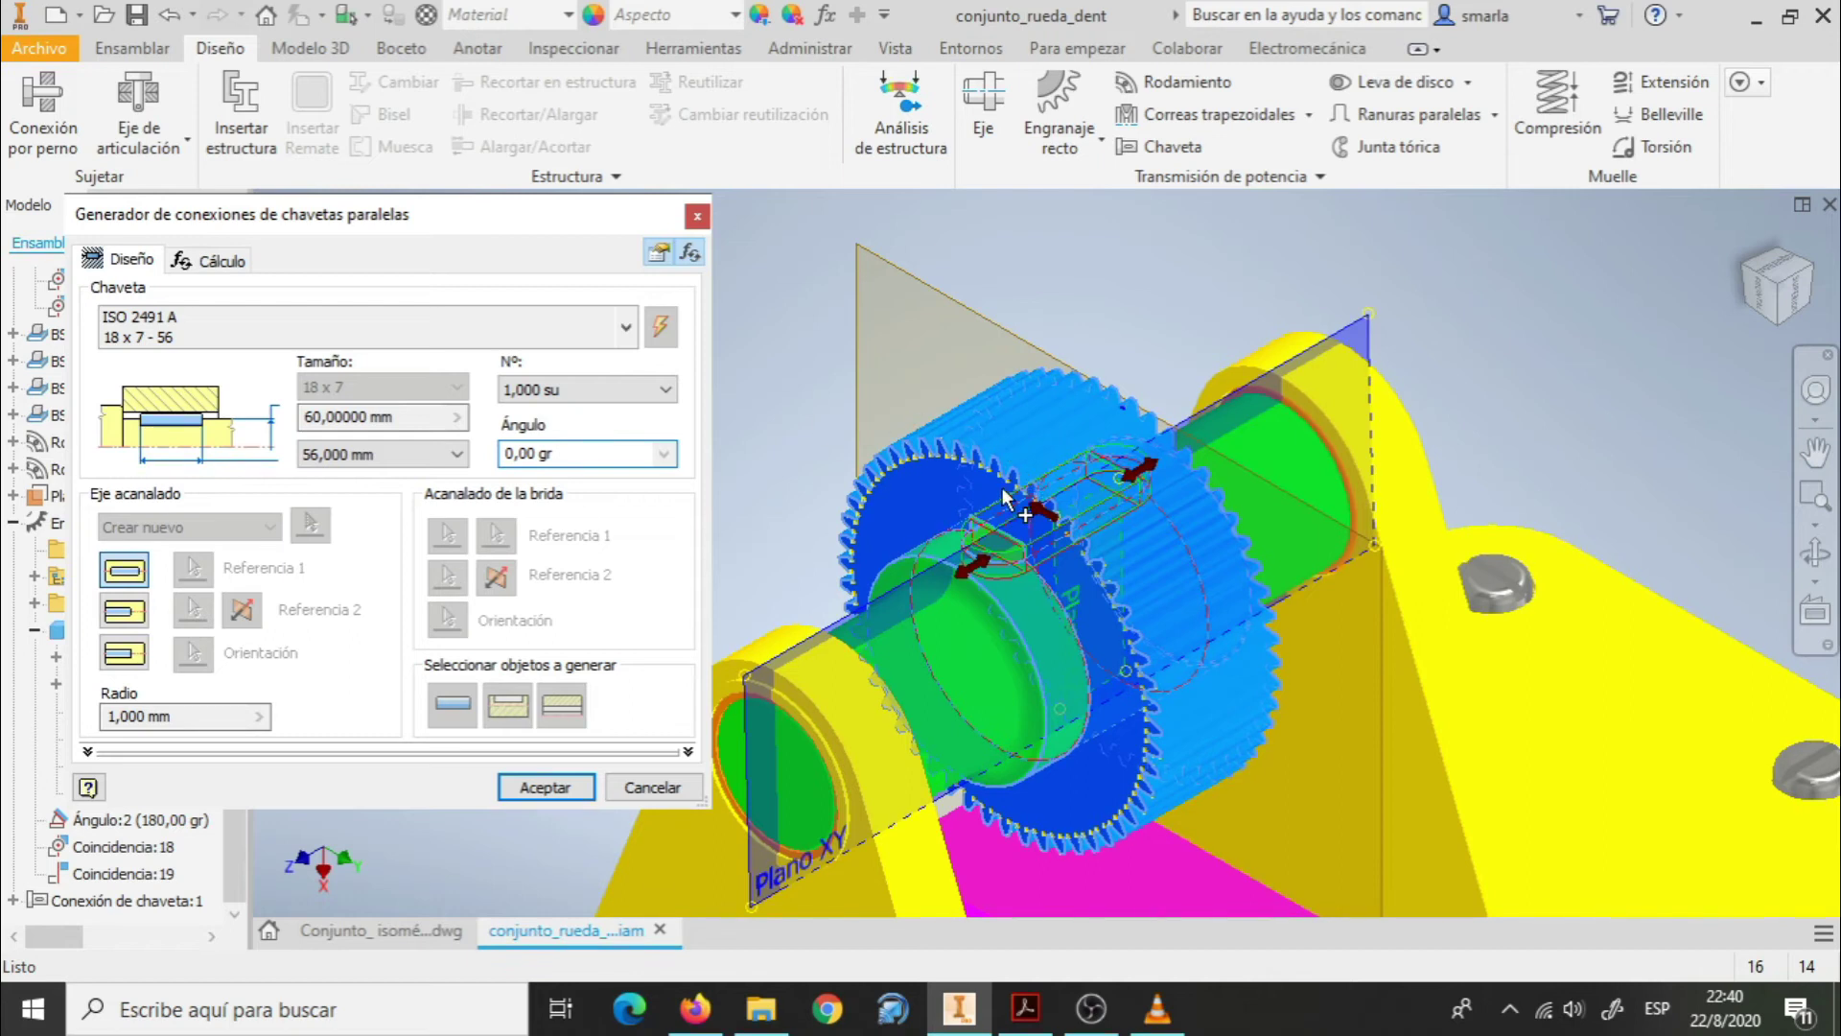
Set the parallel key's length to 56 mm and accept the key connection between the shaft and gear.
scroll(1003, 487, up, 5)
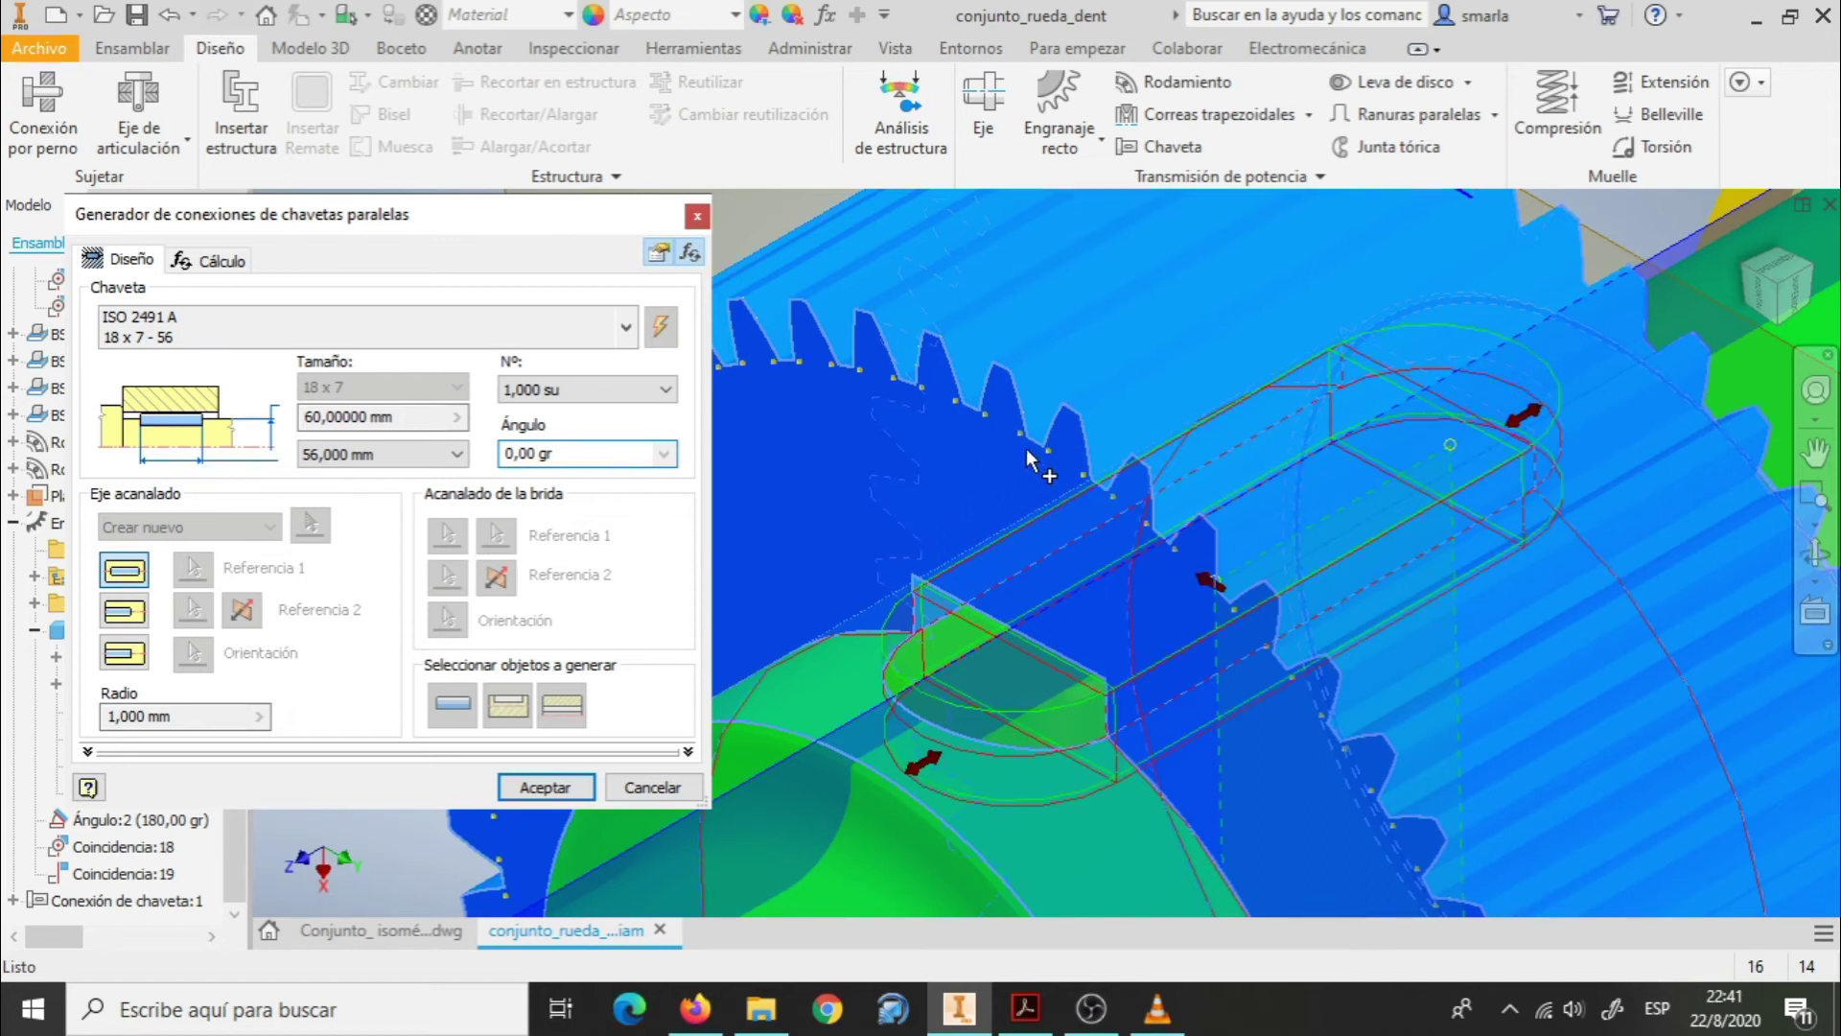
scroll(935, 484, up, 5)
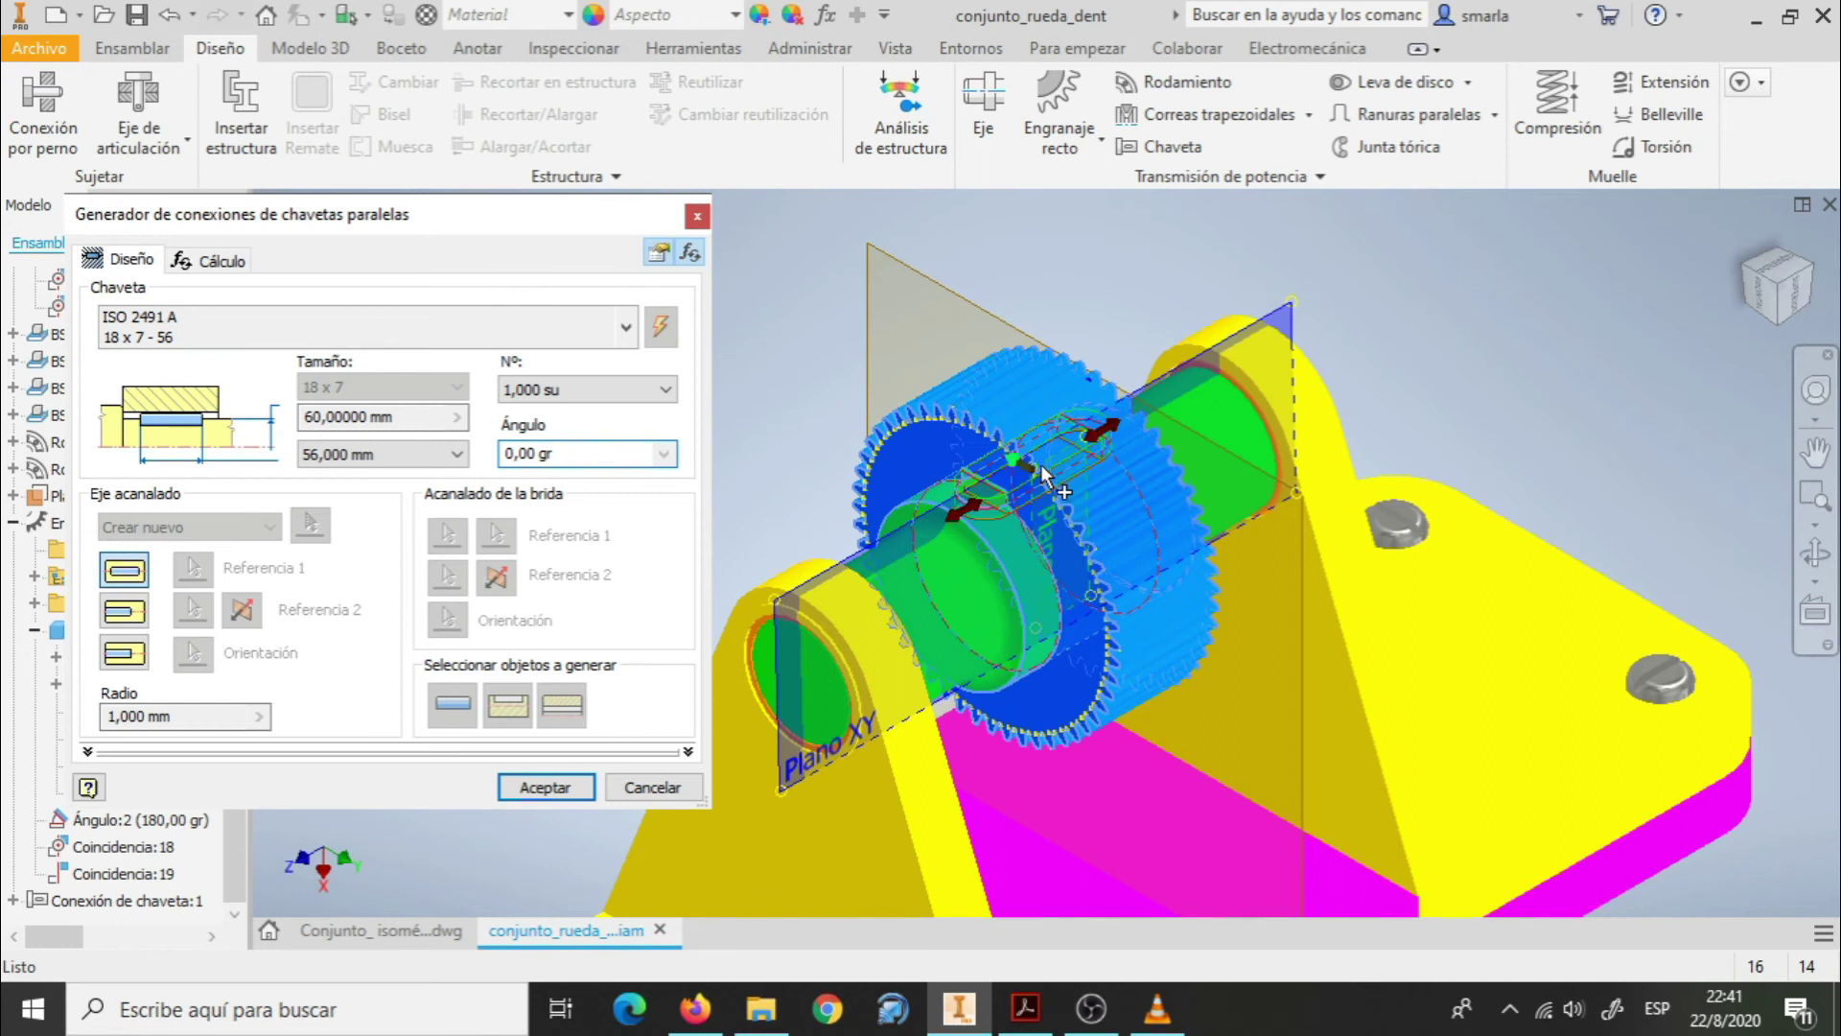
scroll(1030, 482, up, 3)
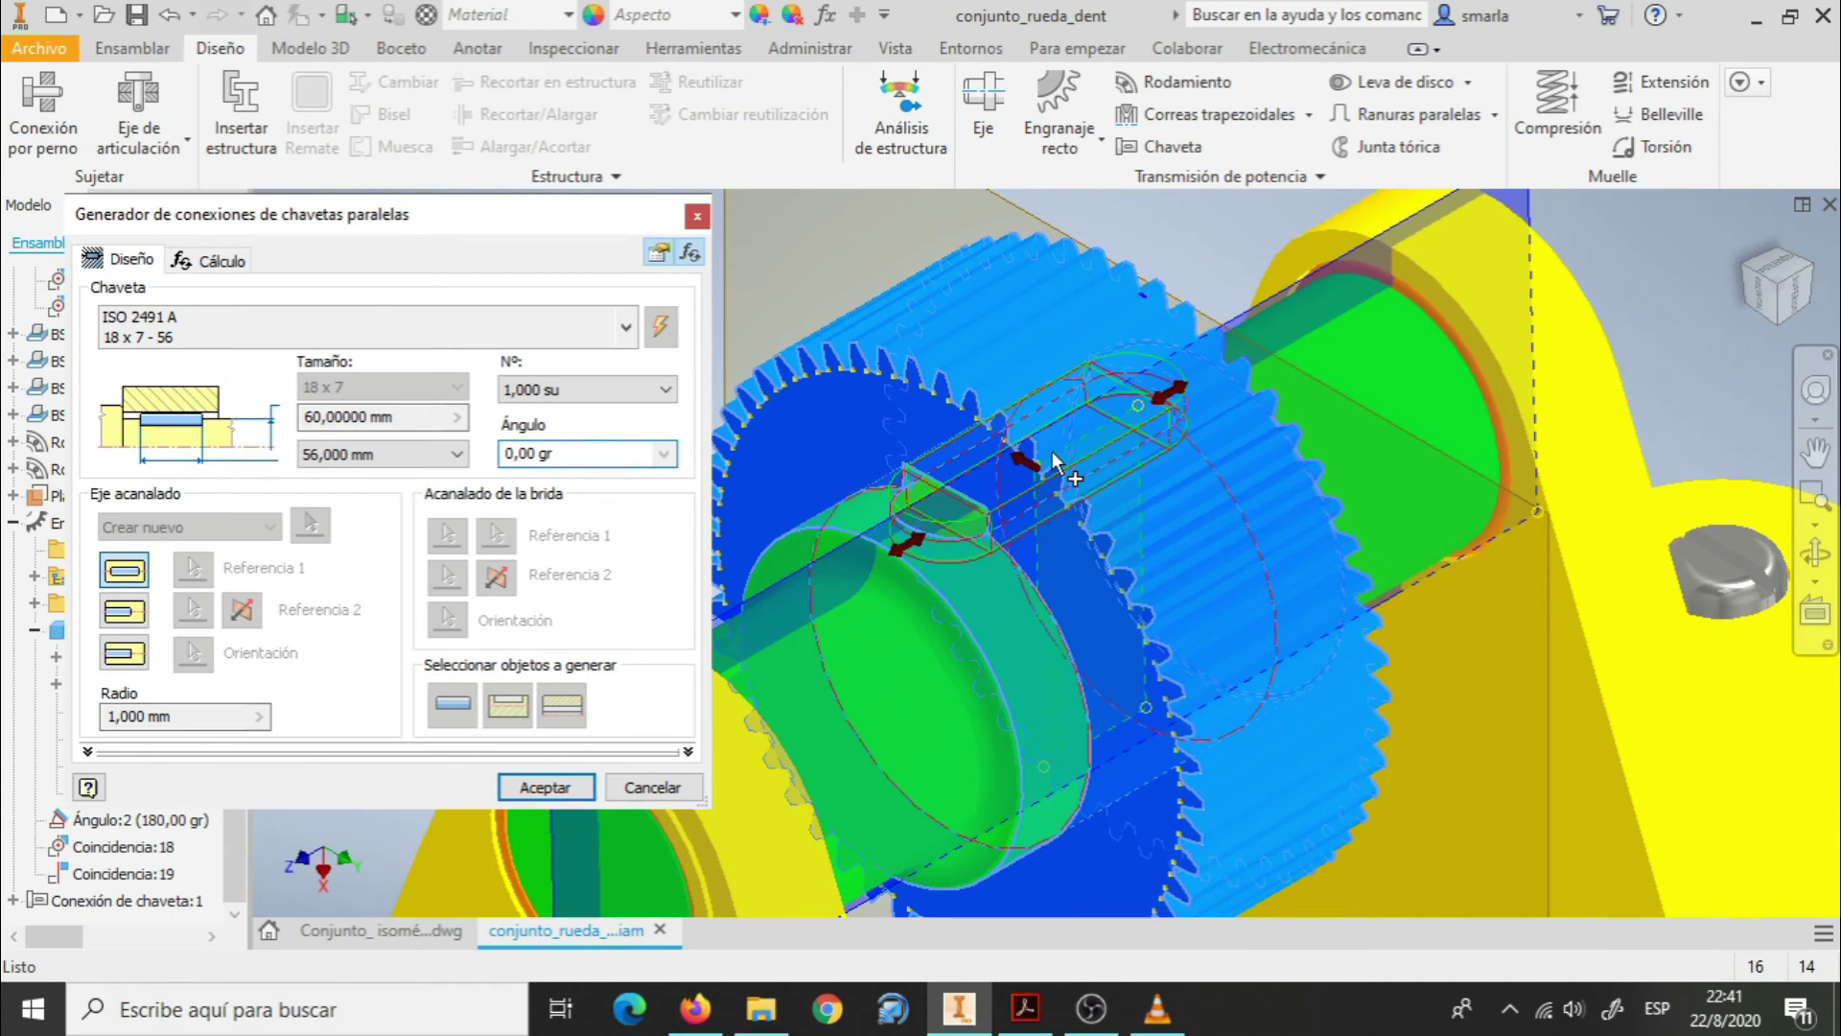
click(1794, 305)
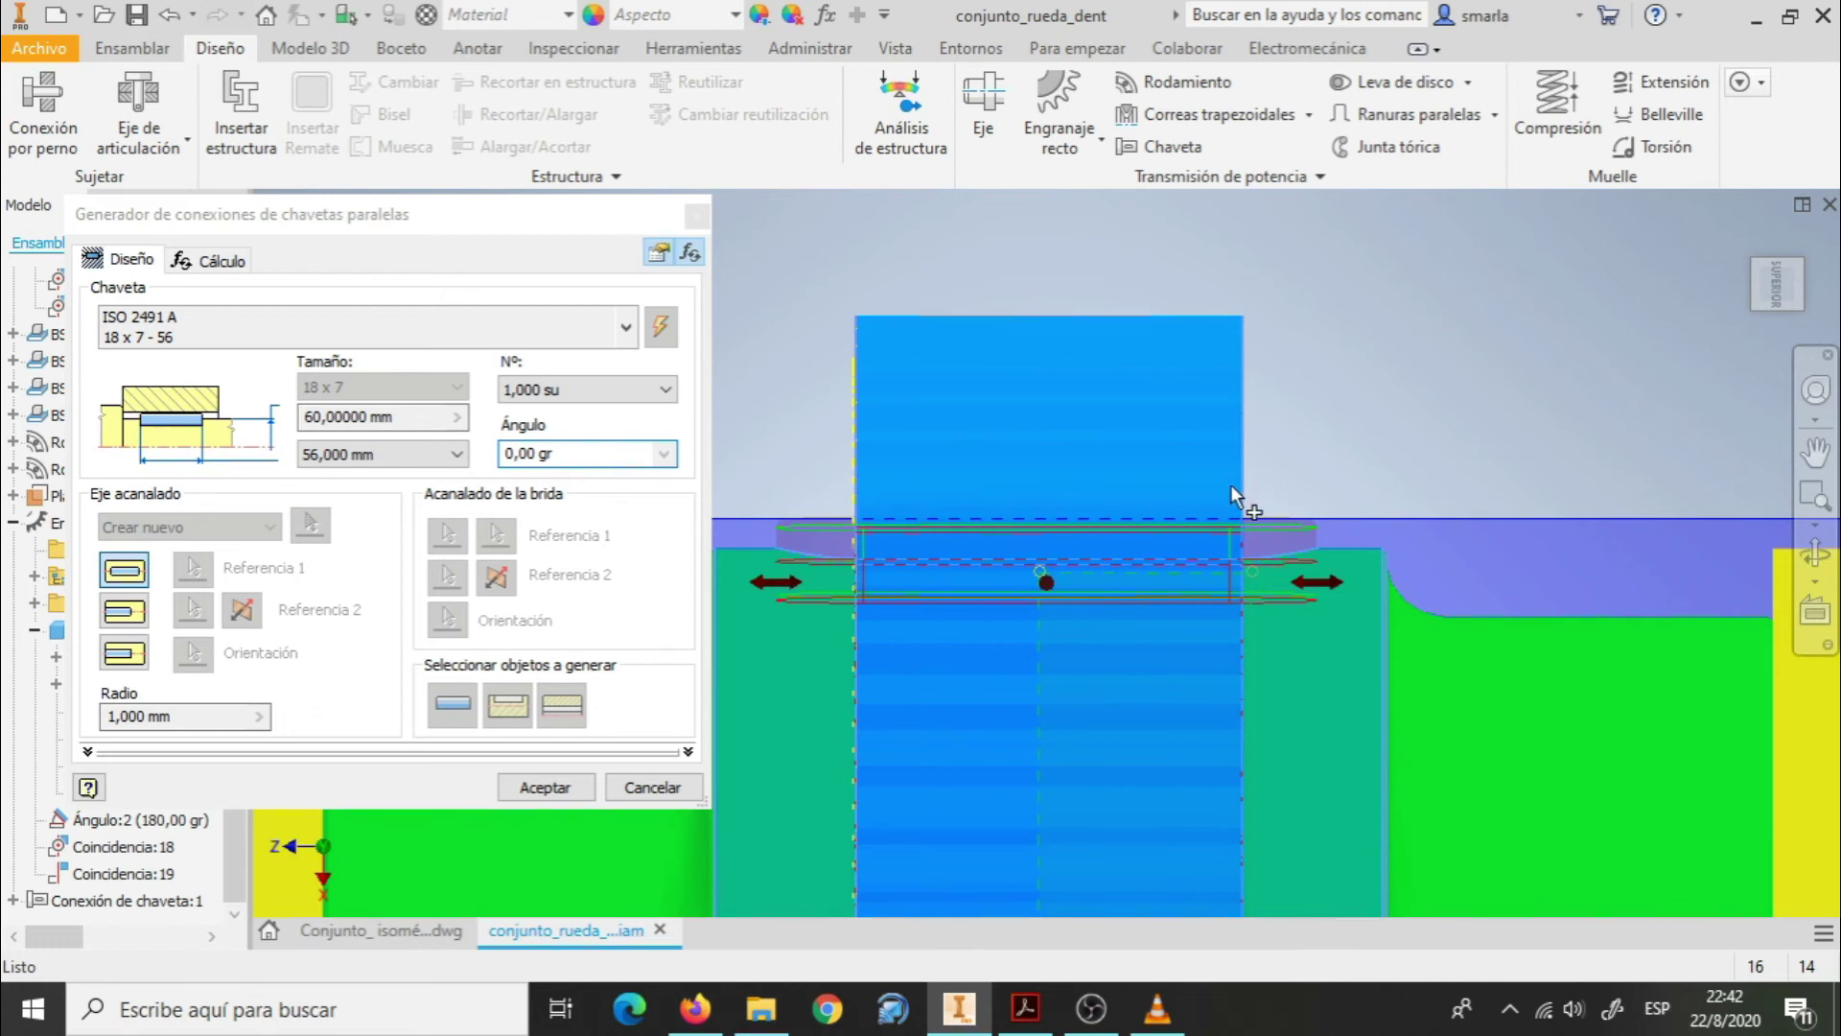
click(458, 455)
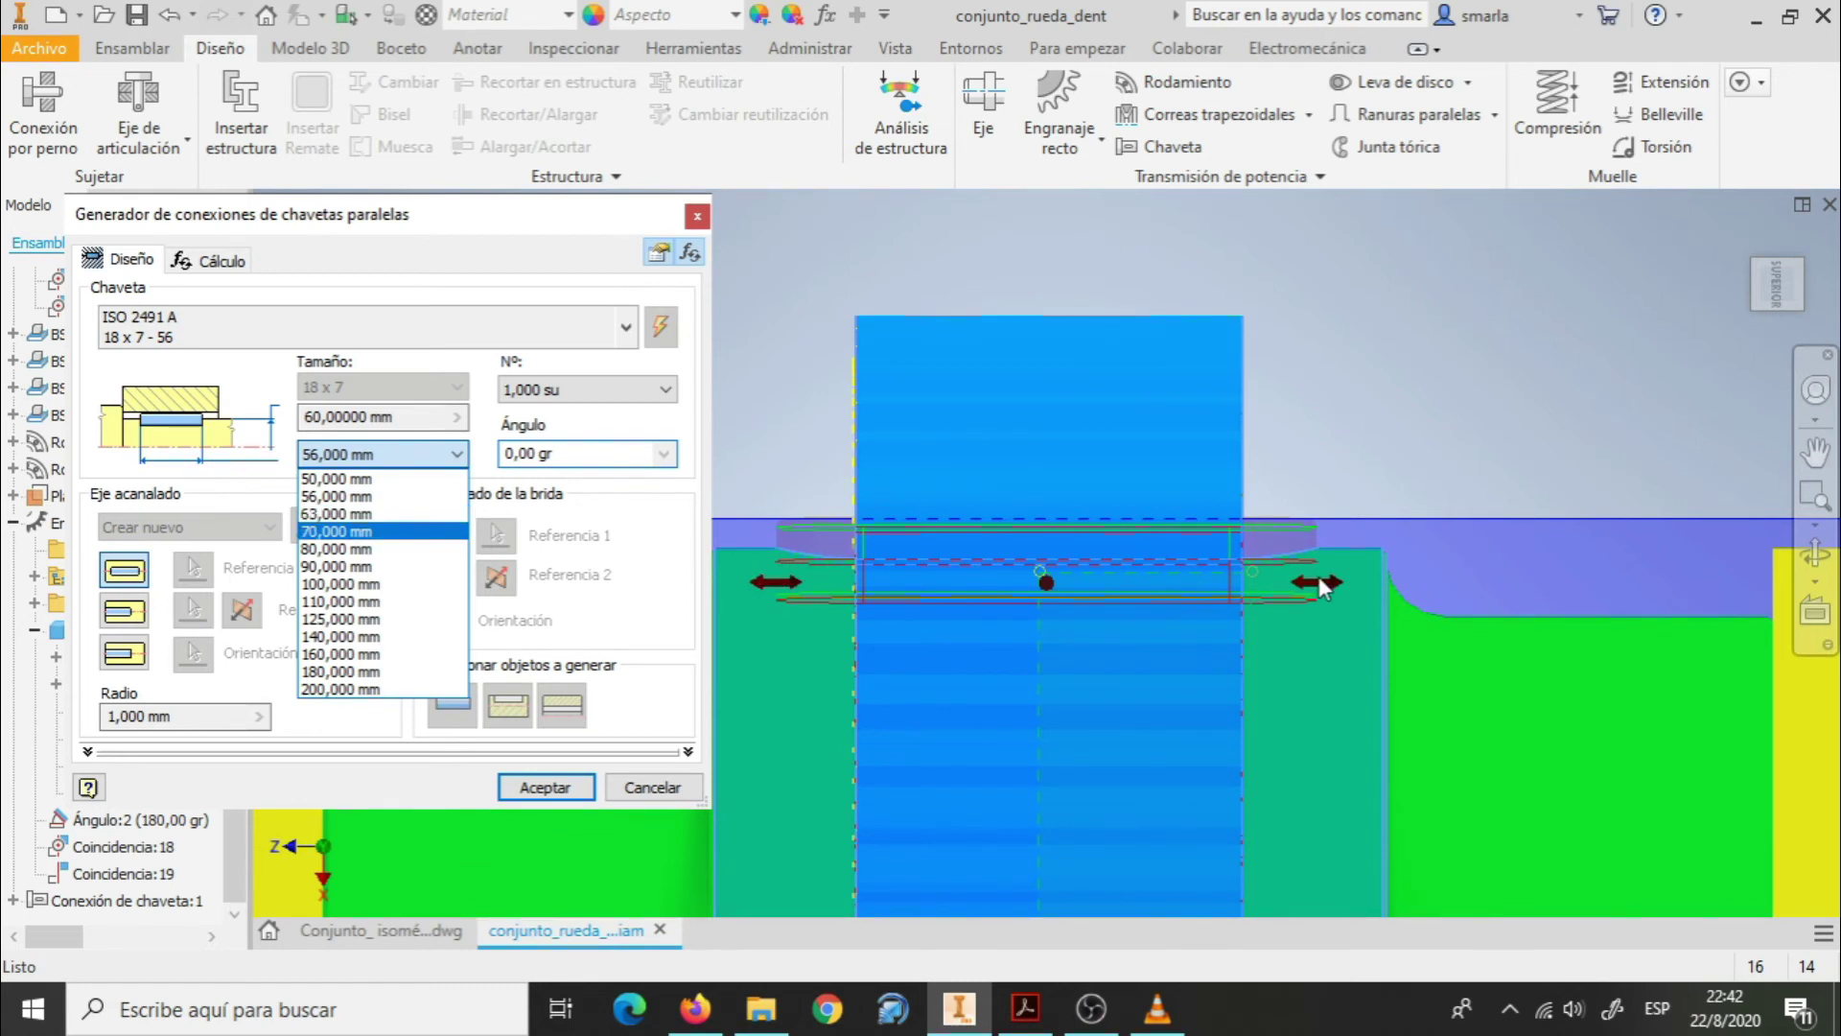
click(388, 496)
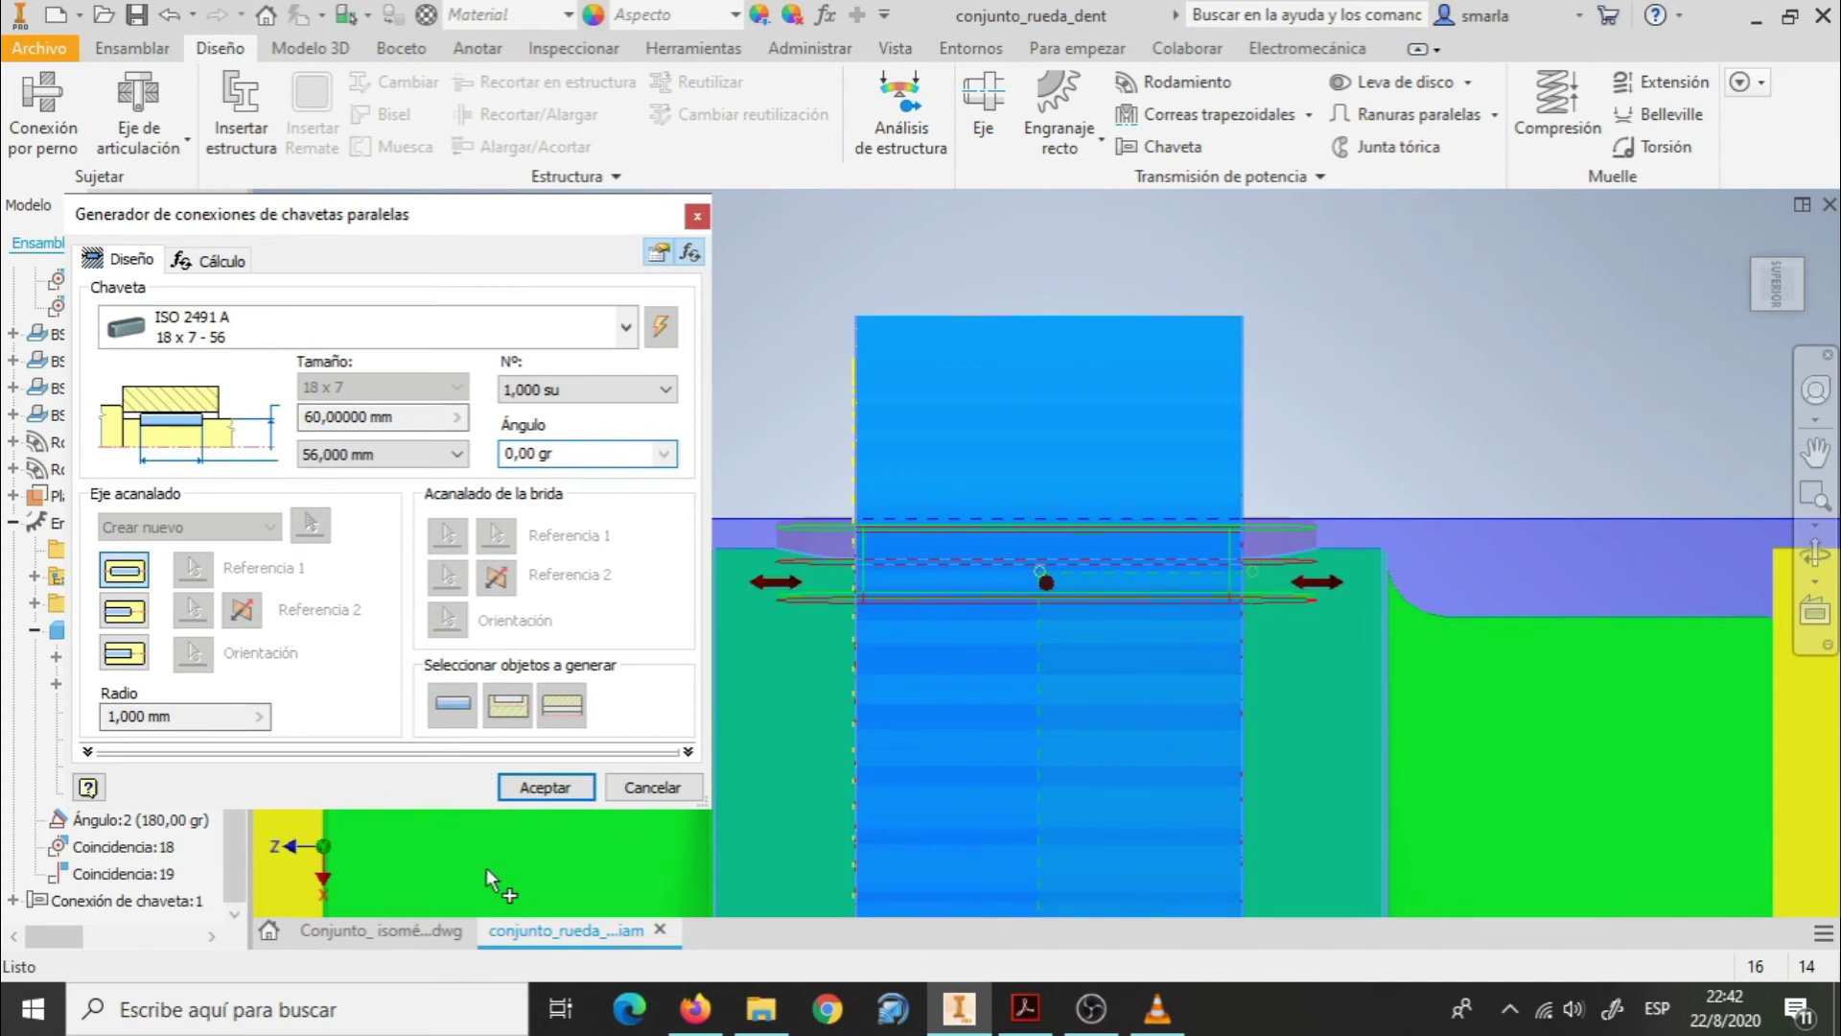
click(572, 792)
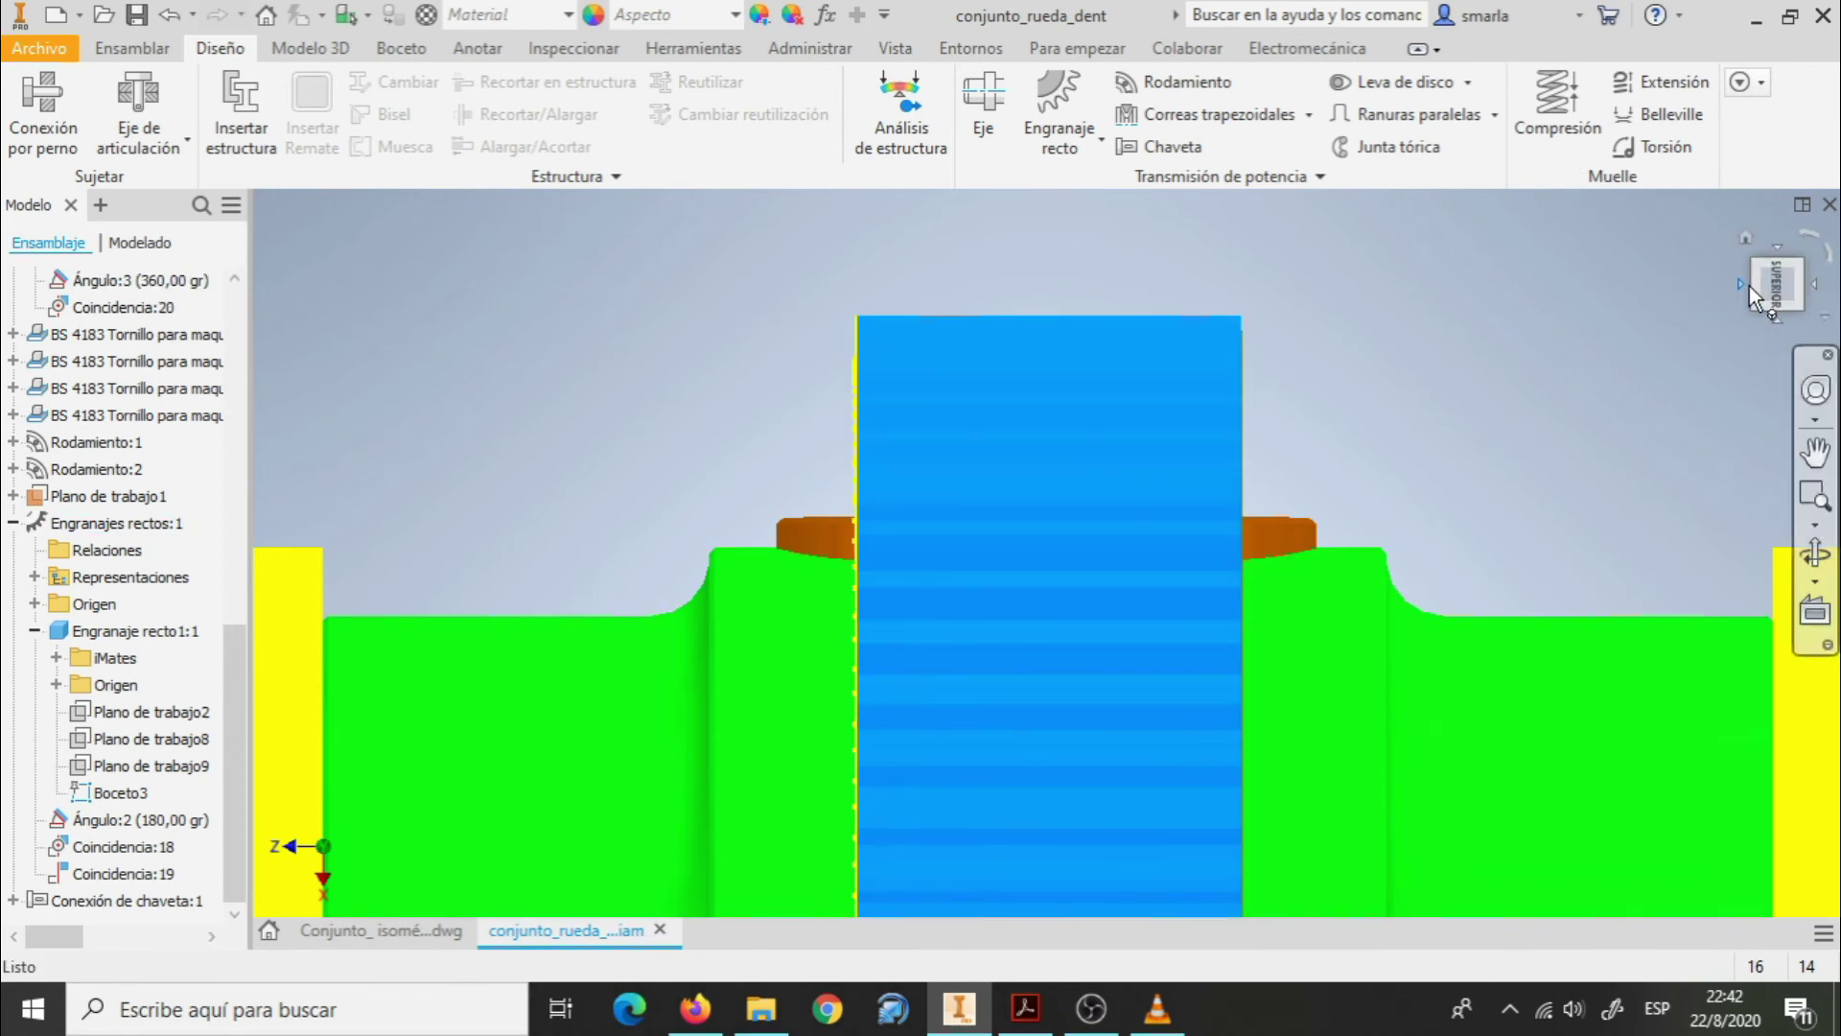
Reopen the parallel key connection in its generator, review its angle and placement from the front, and accept it.
click(1746, 284)
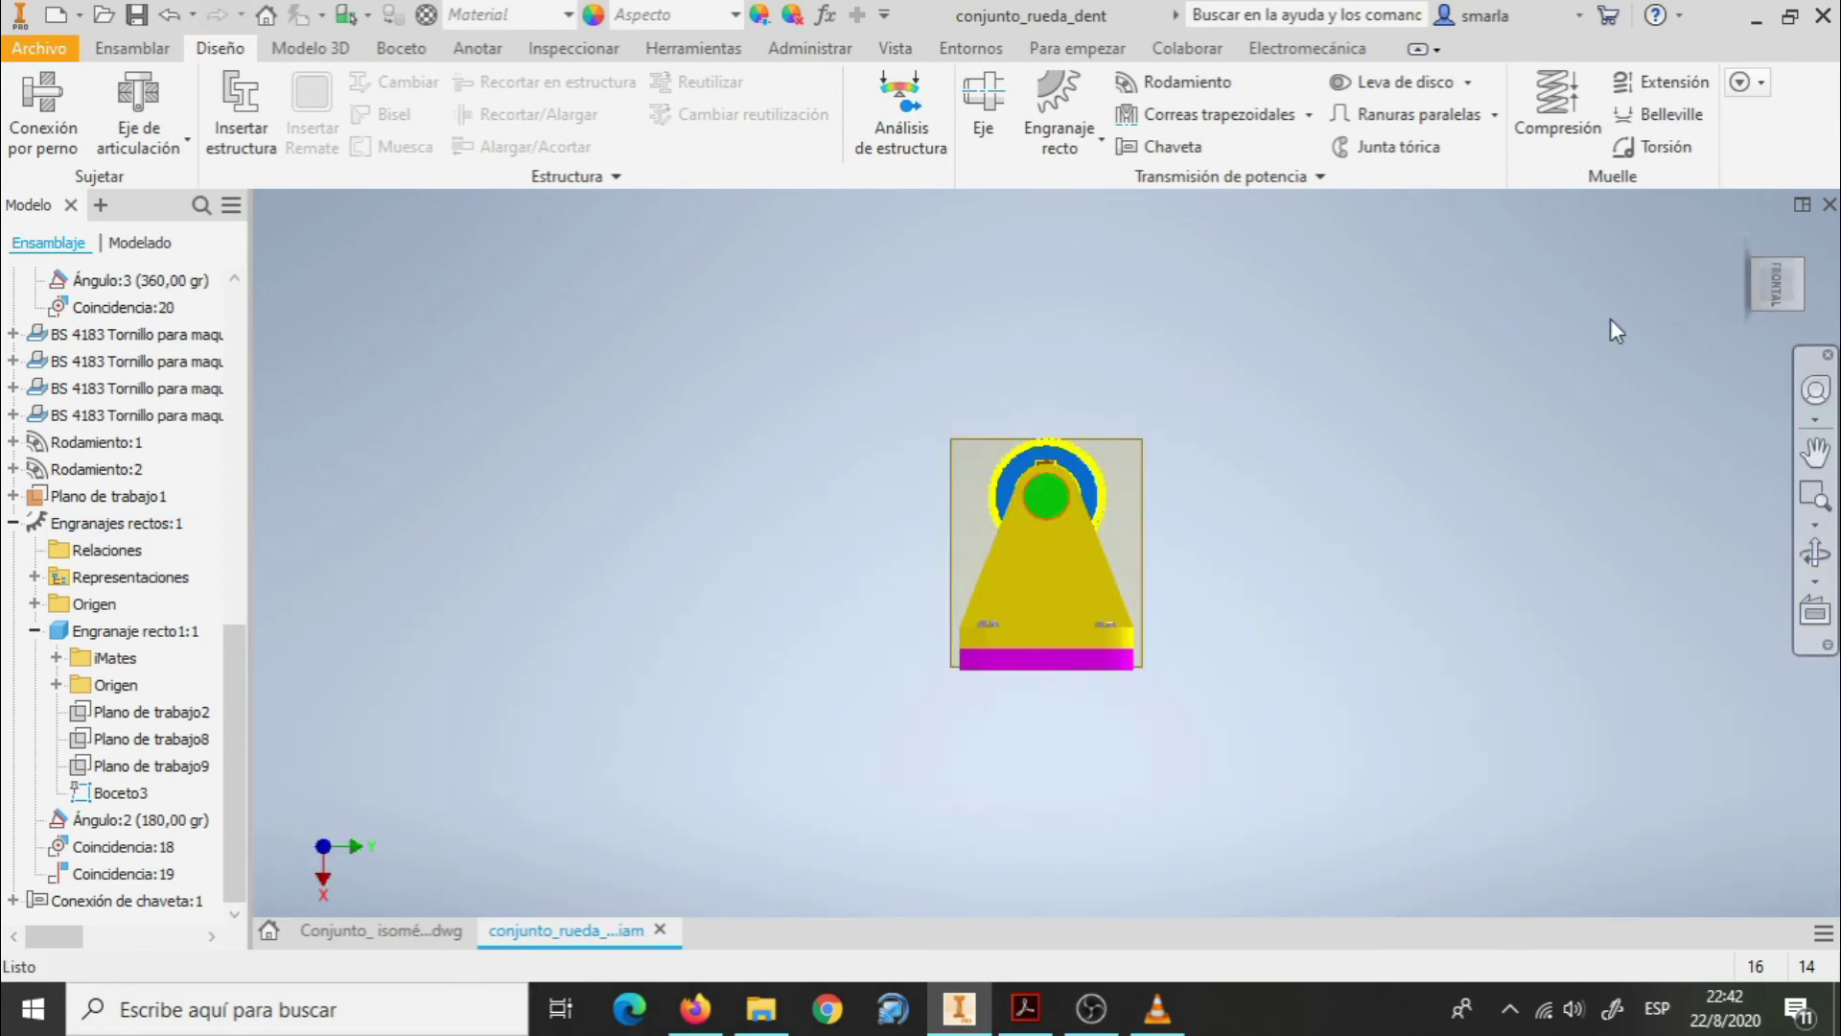
scroll(1050, 470, down, 5)
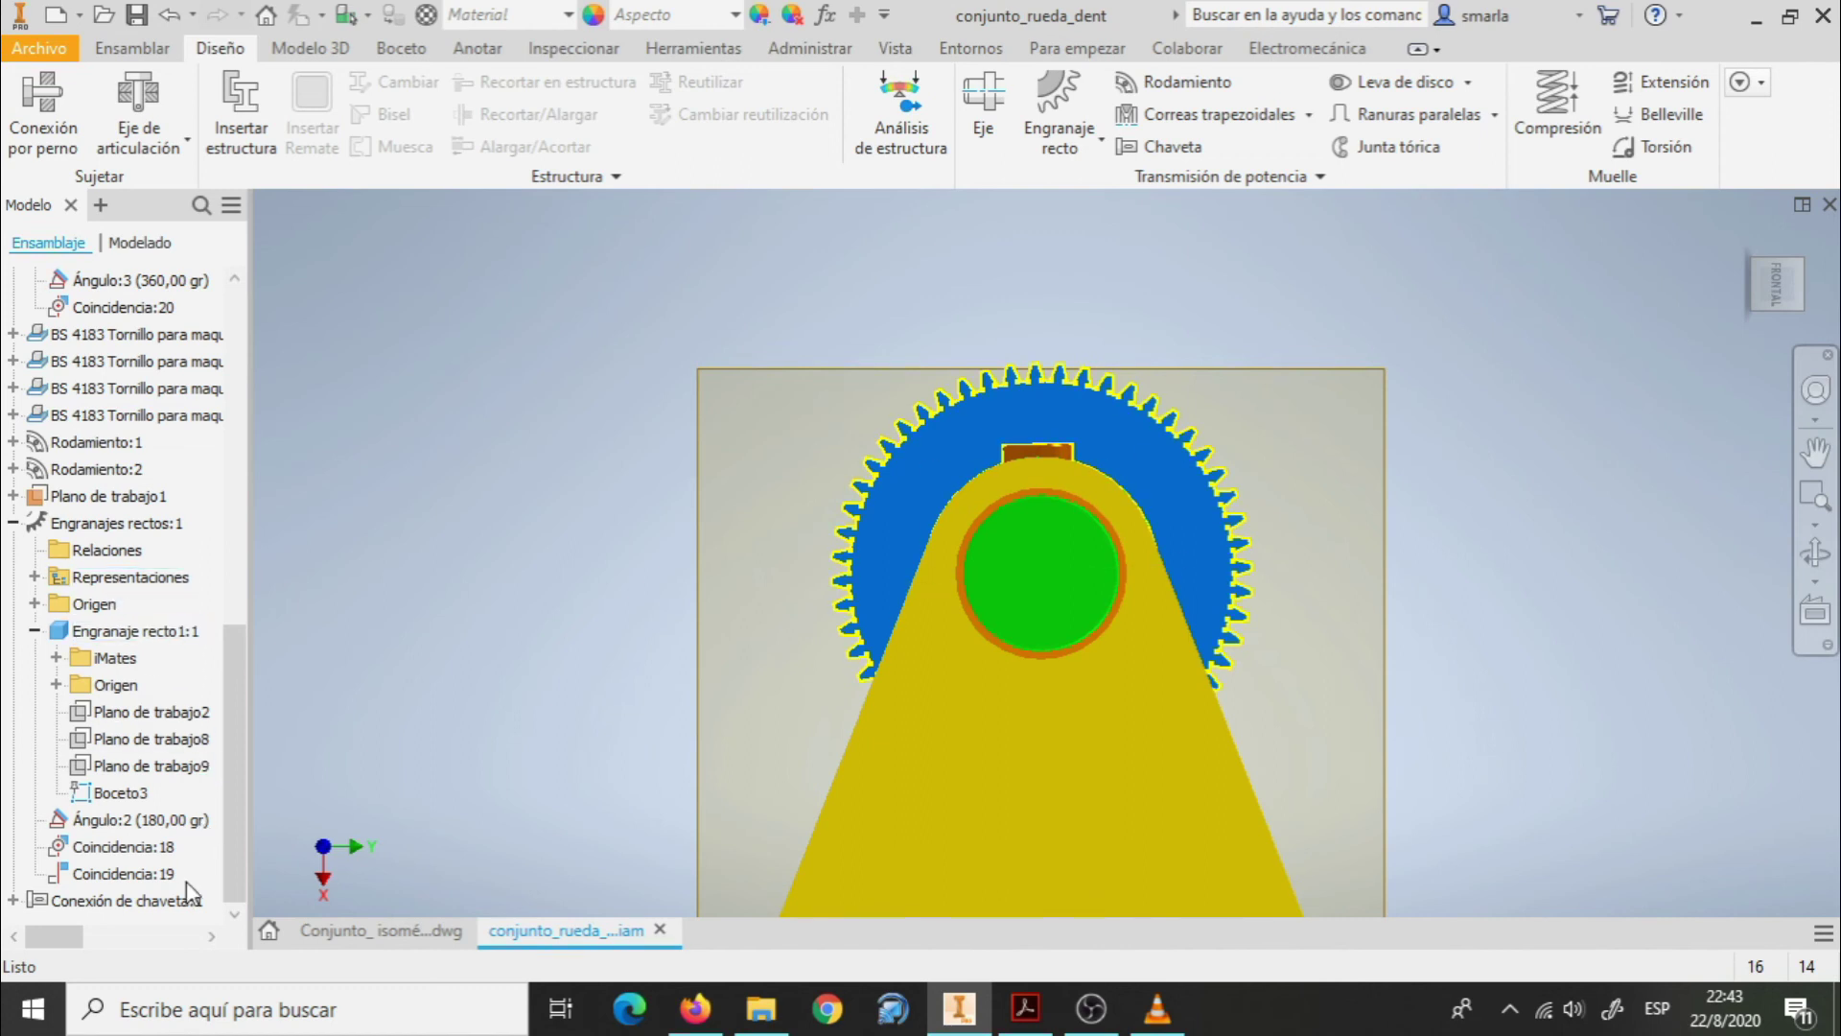
click(165, 905)
right_click(169, 915)
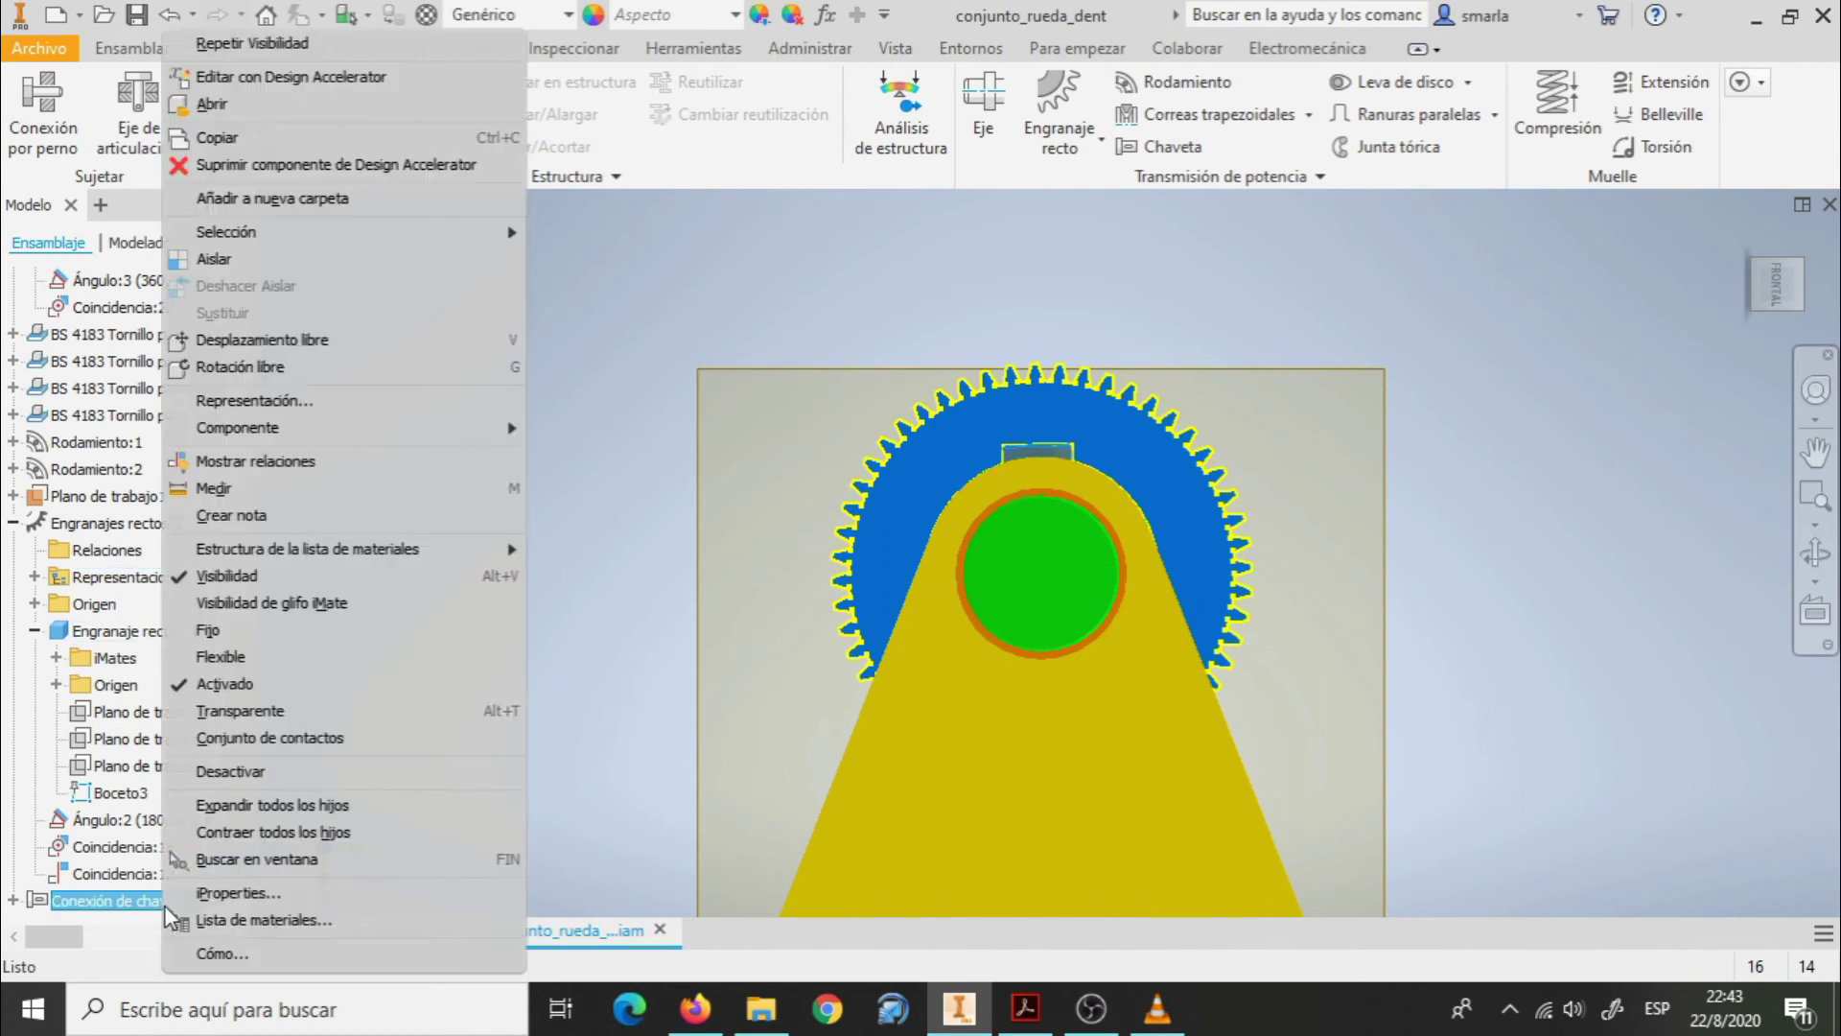
click(293, 75)
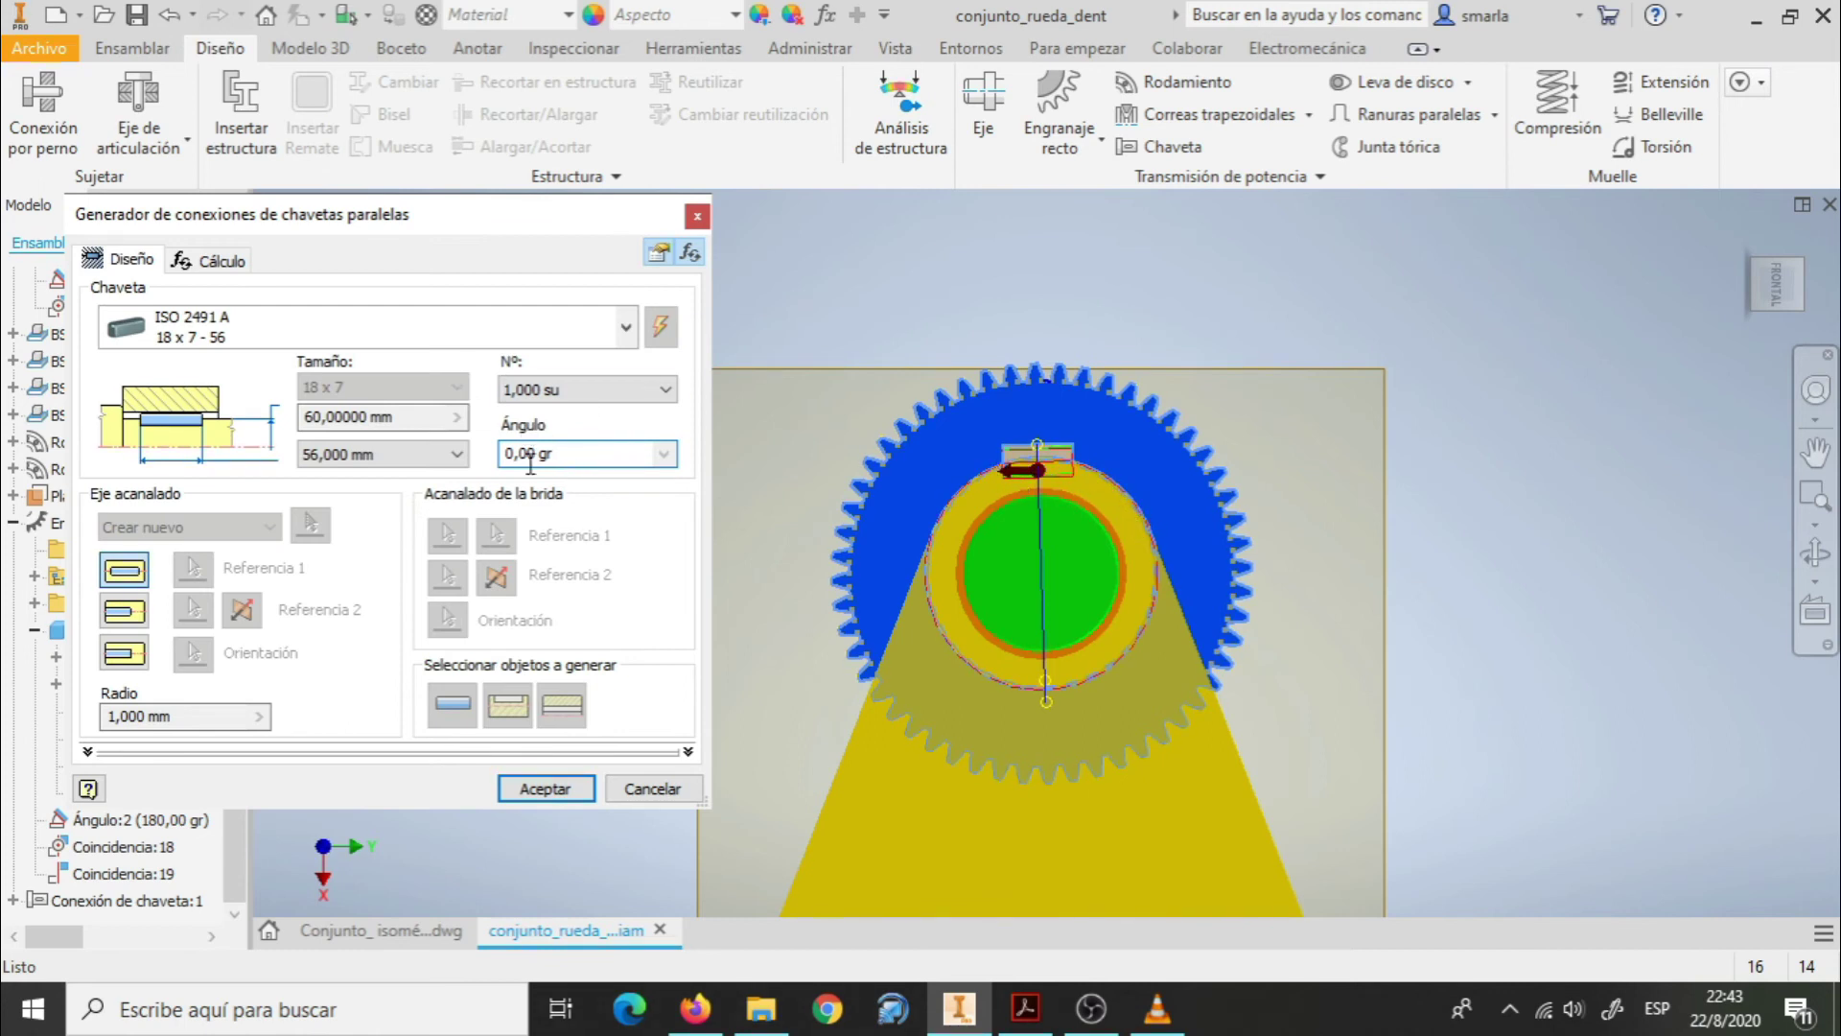
right_click(1042, 476)
click(857, 445)
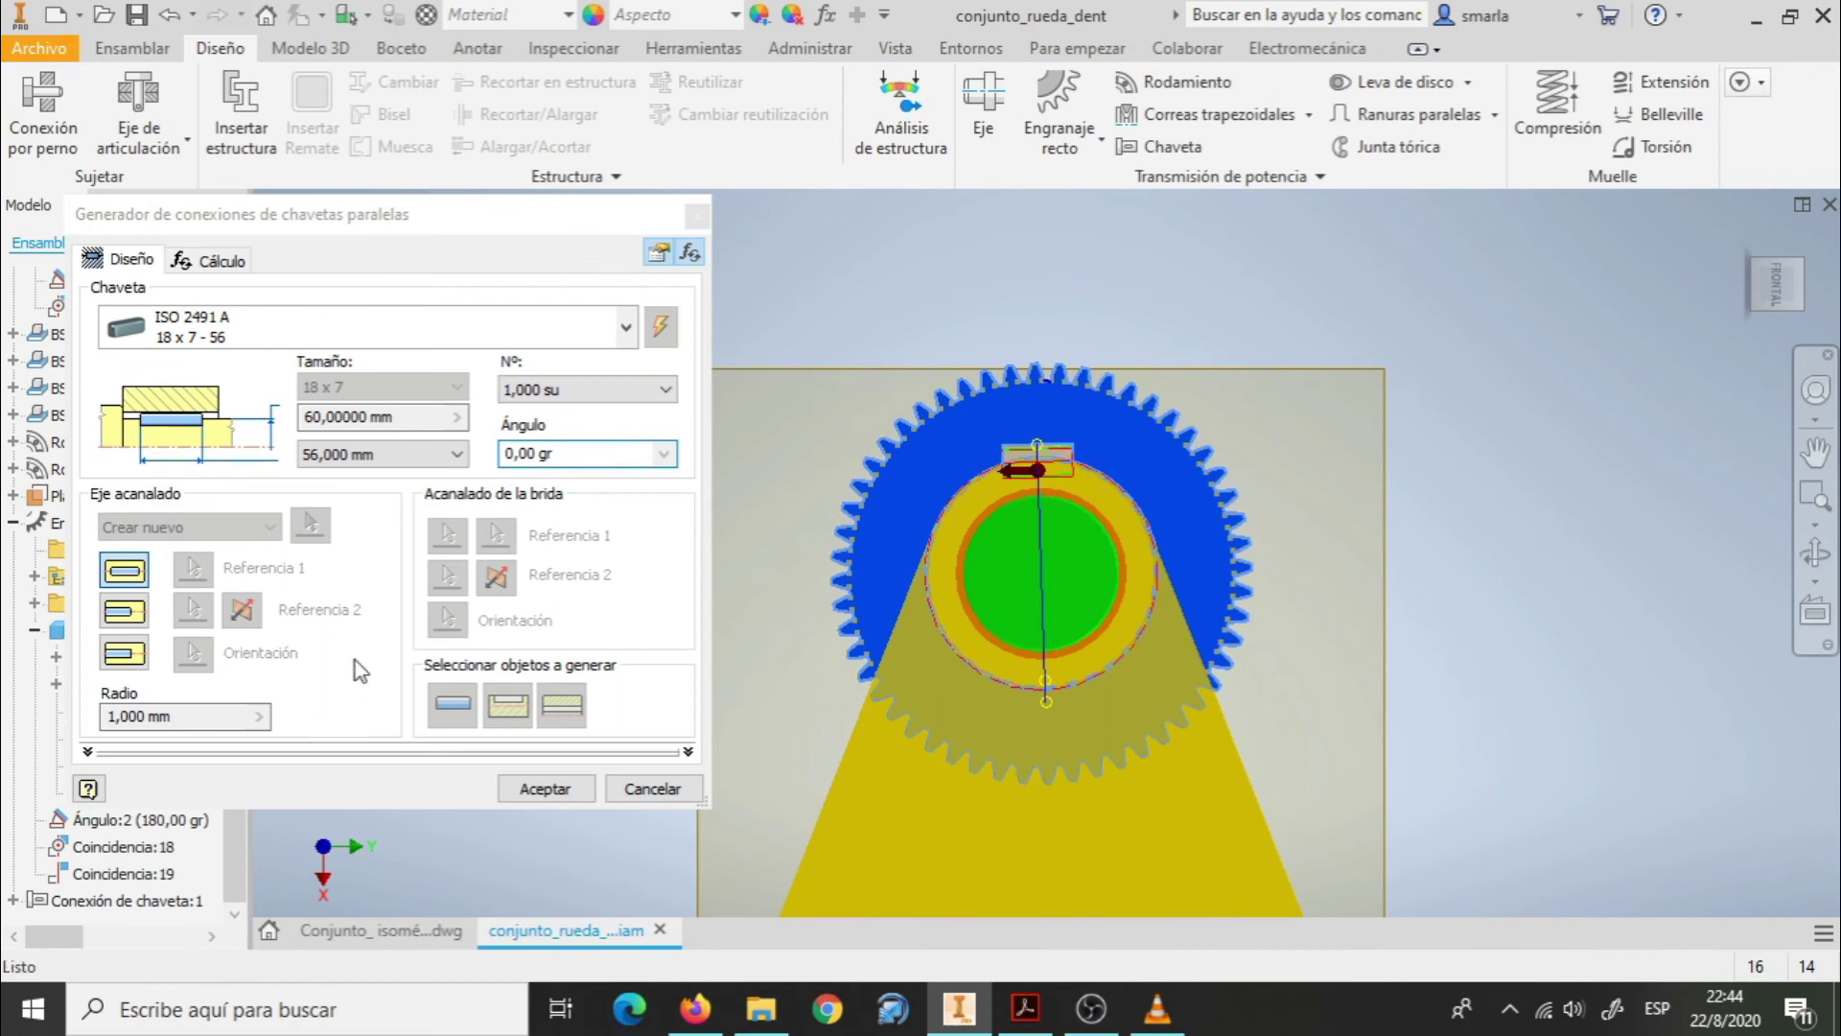
click(535, 793)
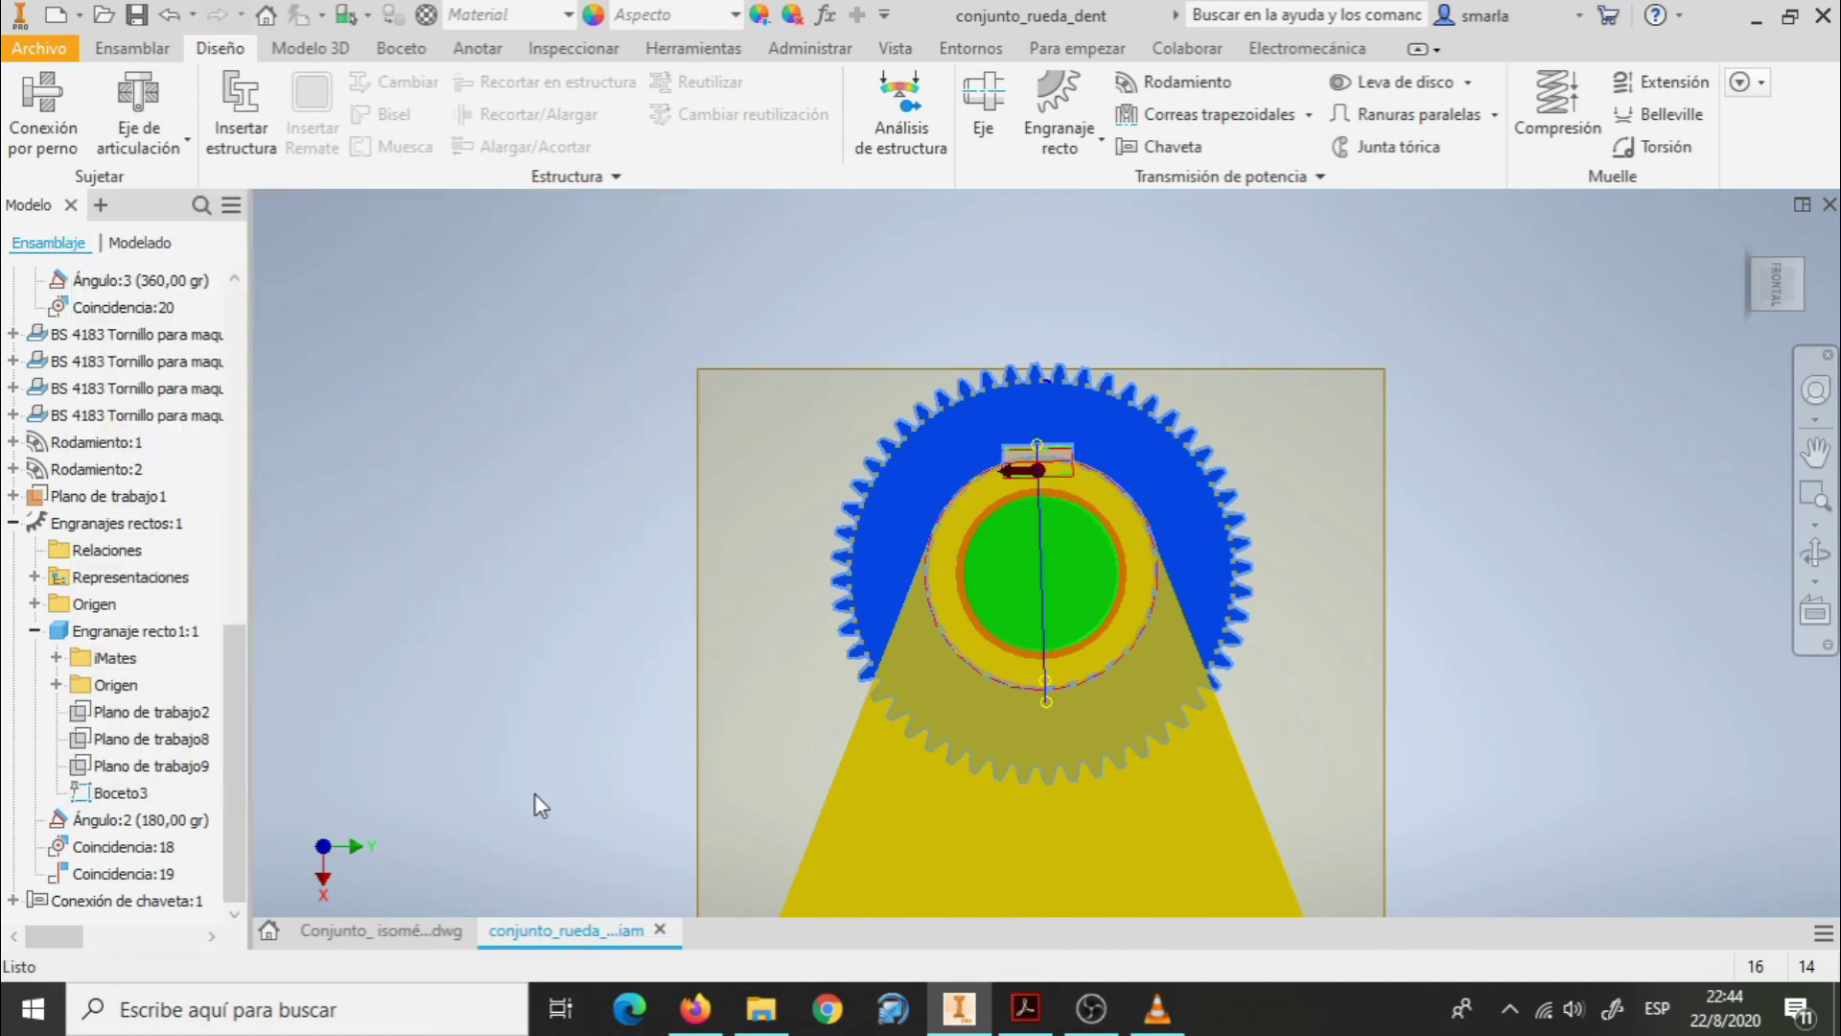
Examine the key fitted between the gear and shaft in an isometric view of the assembly.
click(1756, 269)
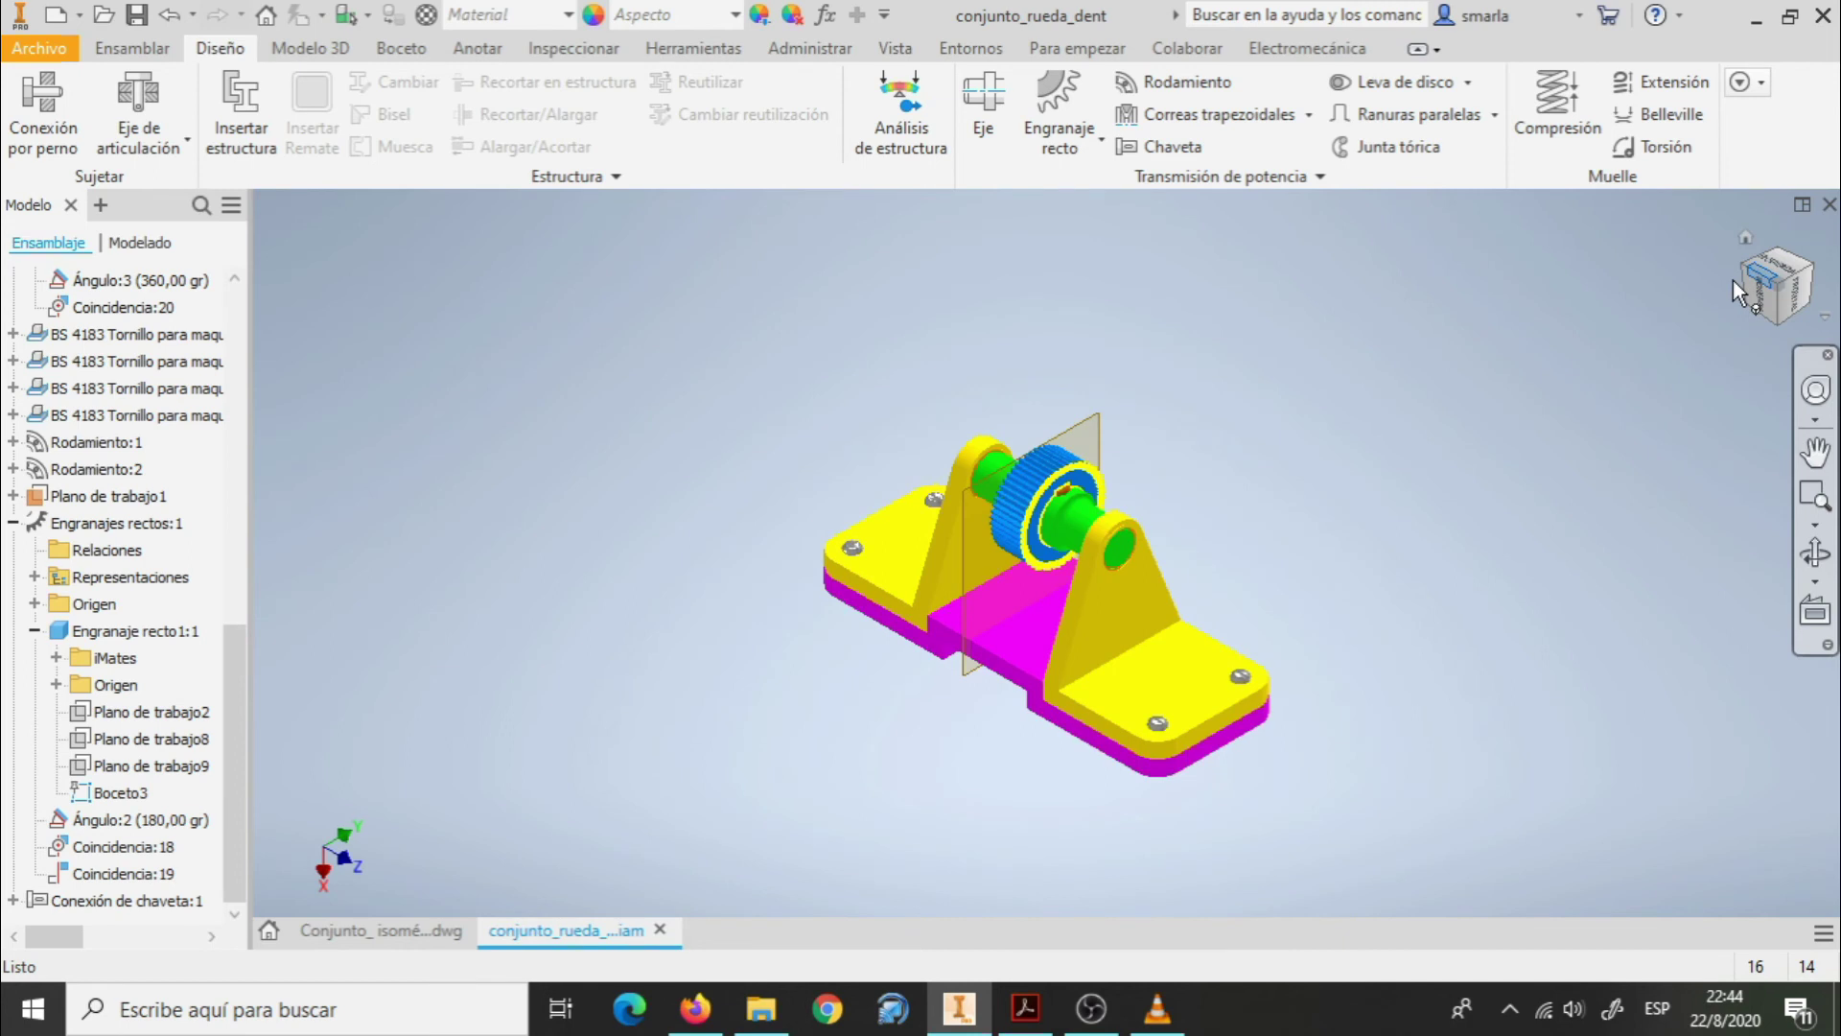
scroll(1052, 557, up, 4)
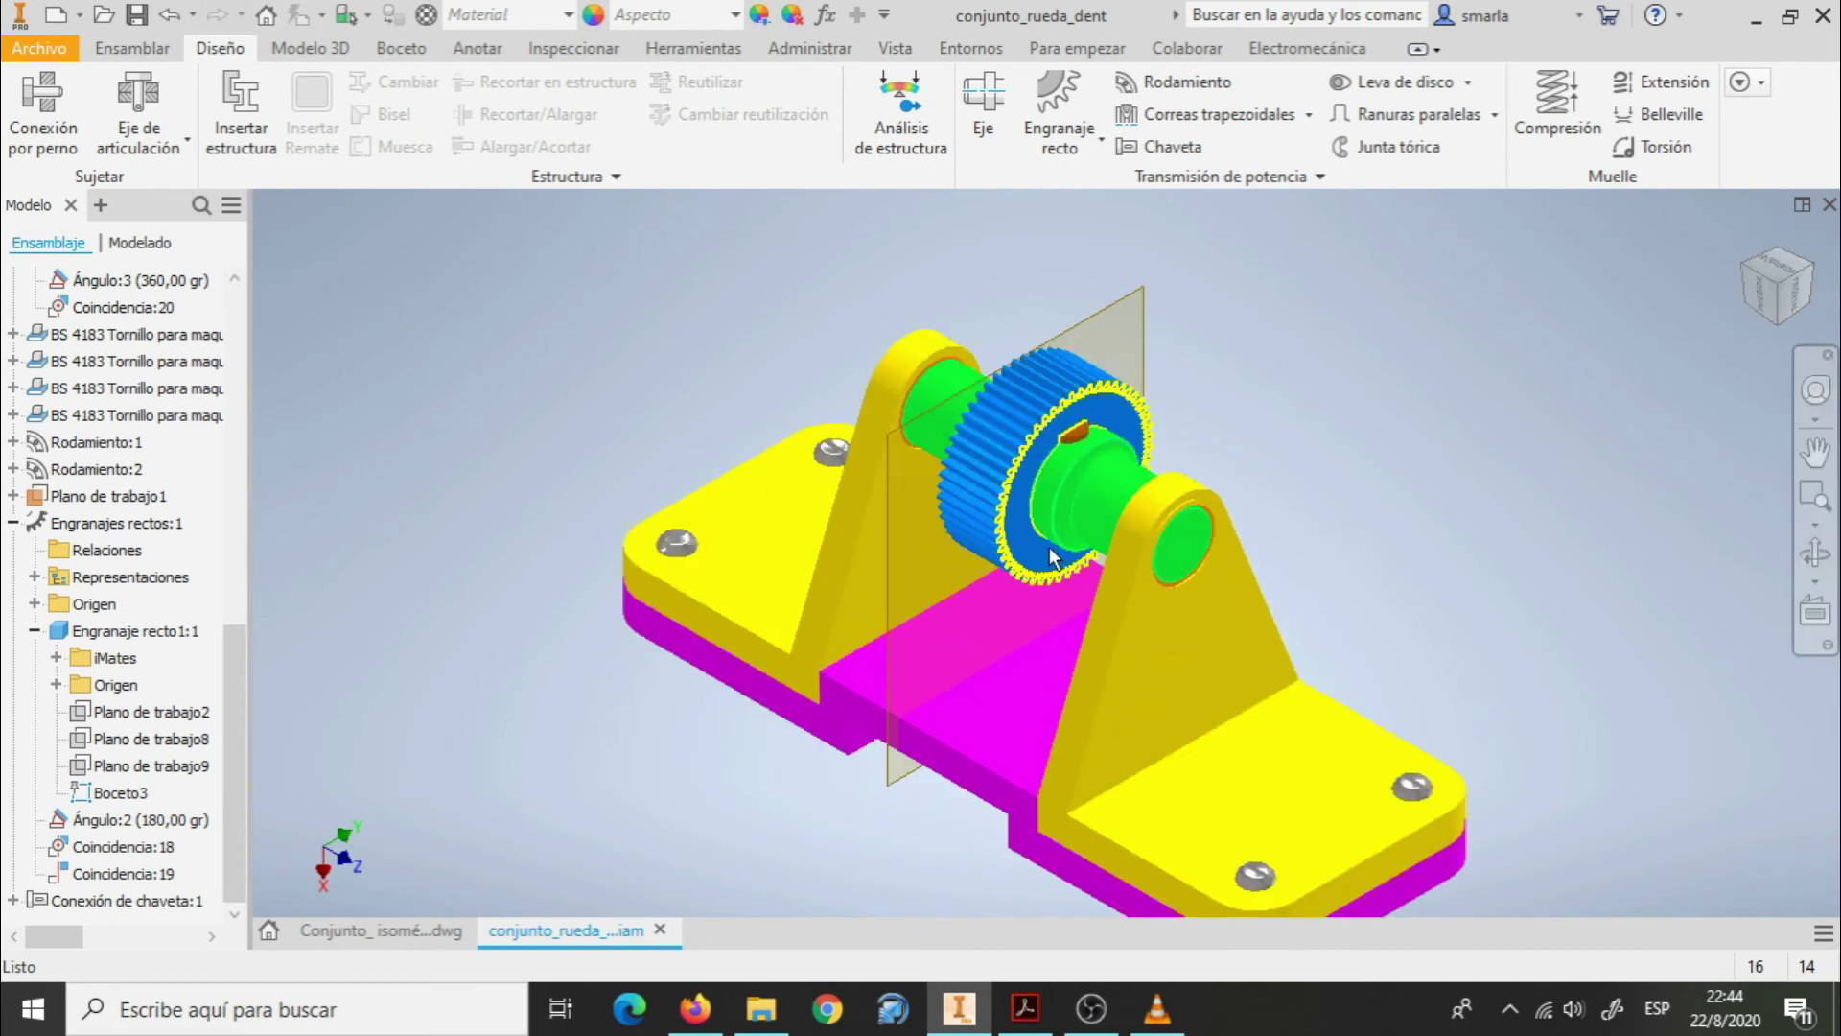
click(1064, 583)
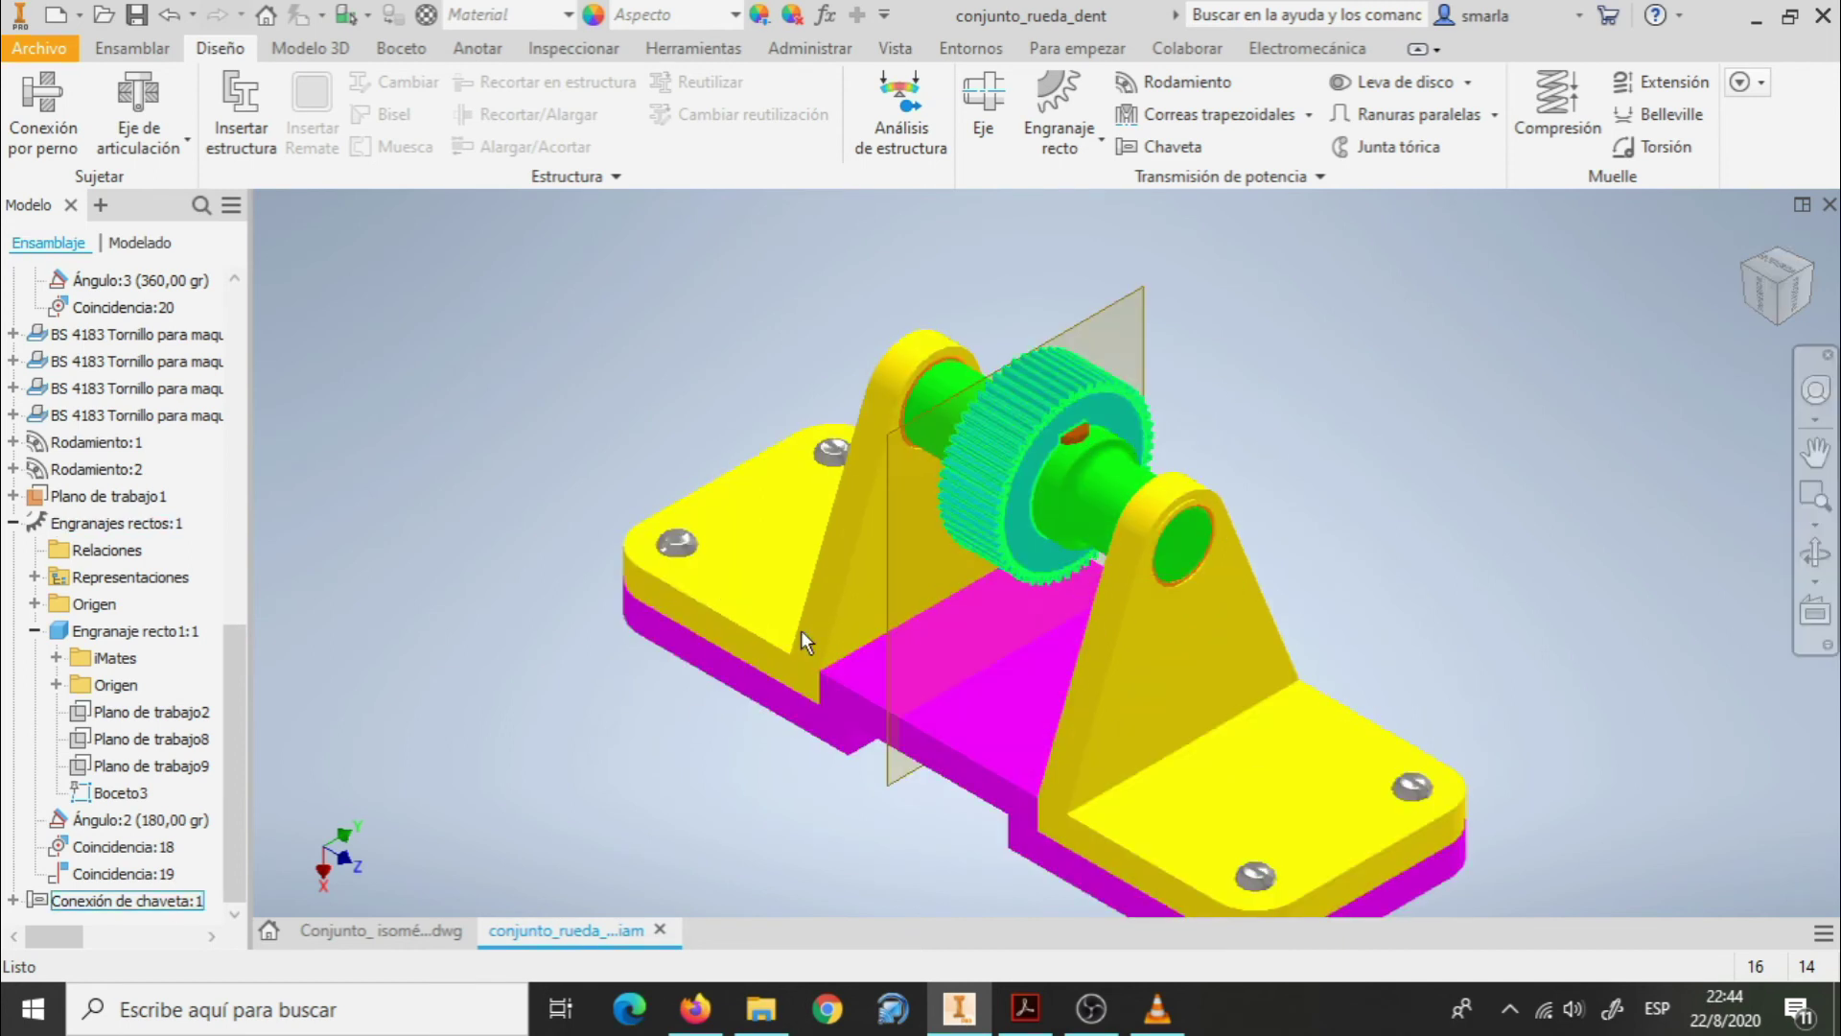
Switch to the Conjunto_isométrico drawing and examine the keyway dimensions in the shaft view.
click(365, 930)
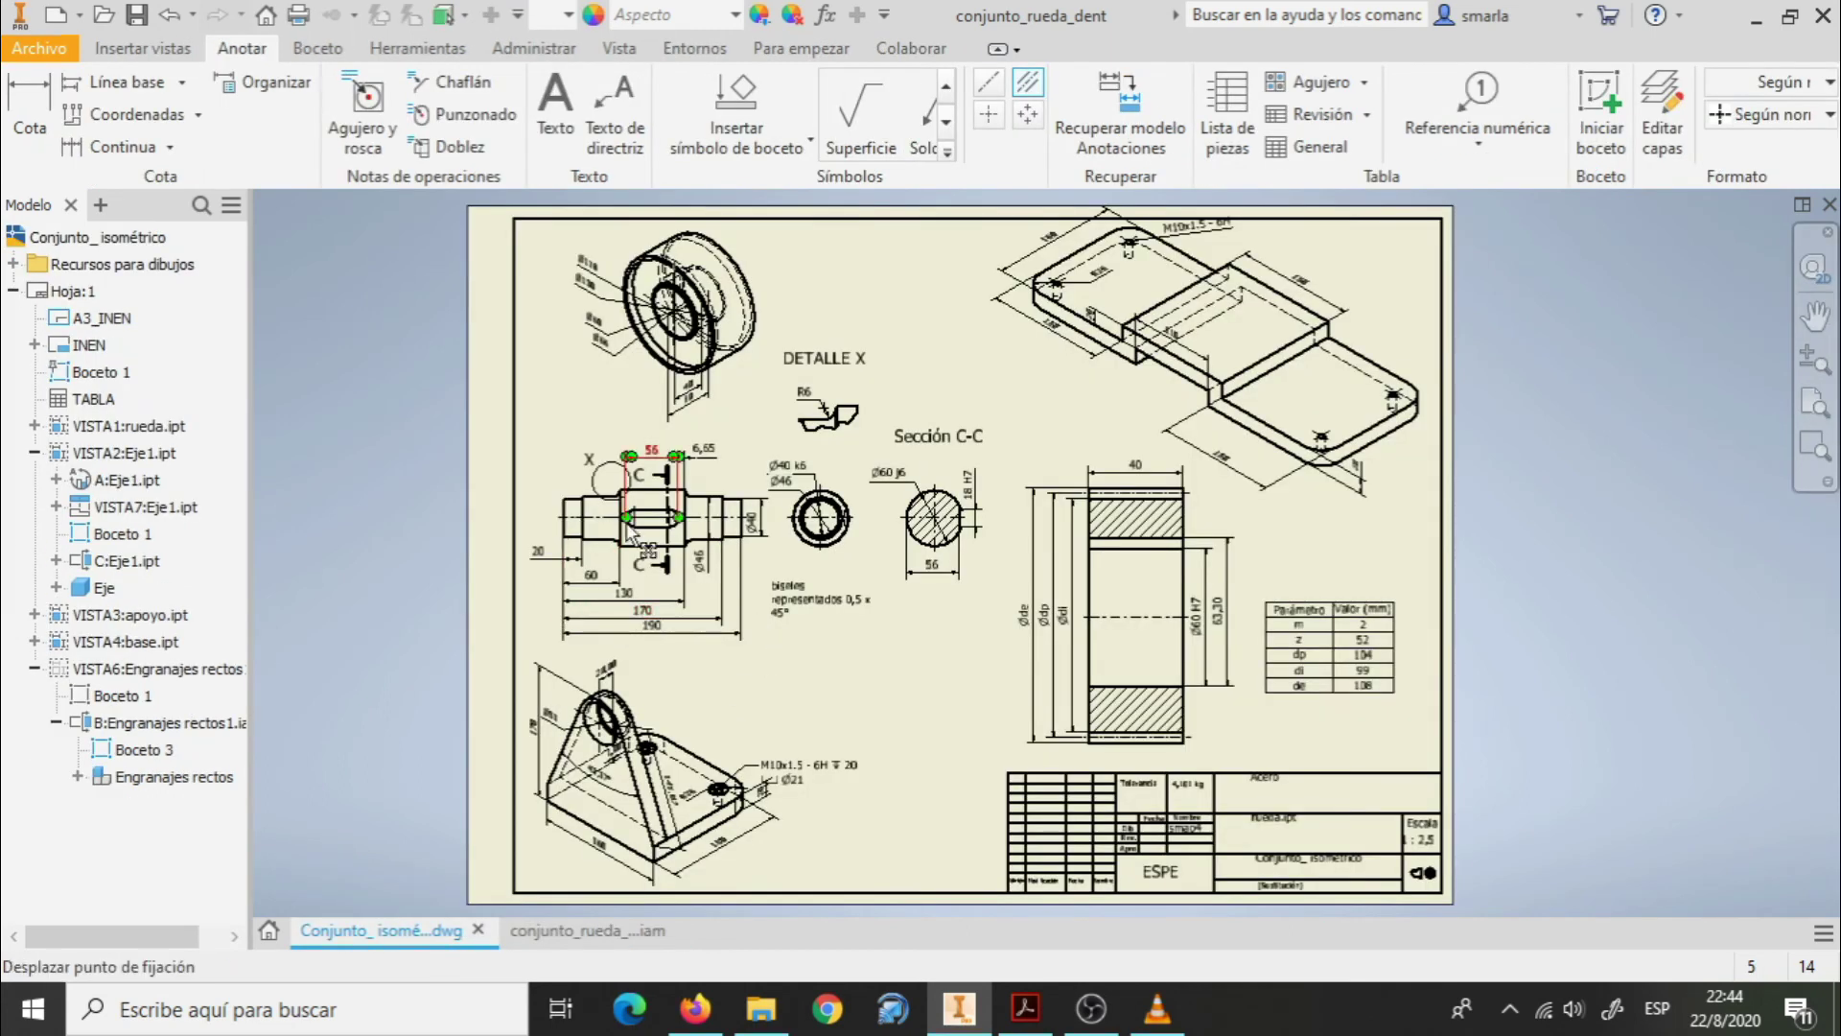
scroll(633, 523, up, 5)
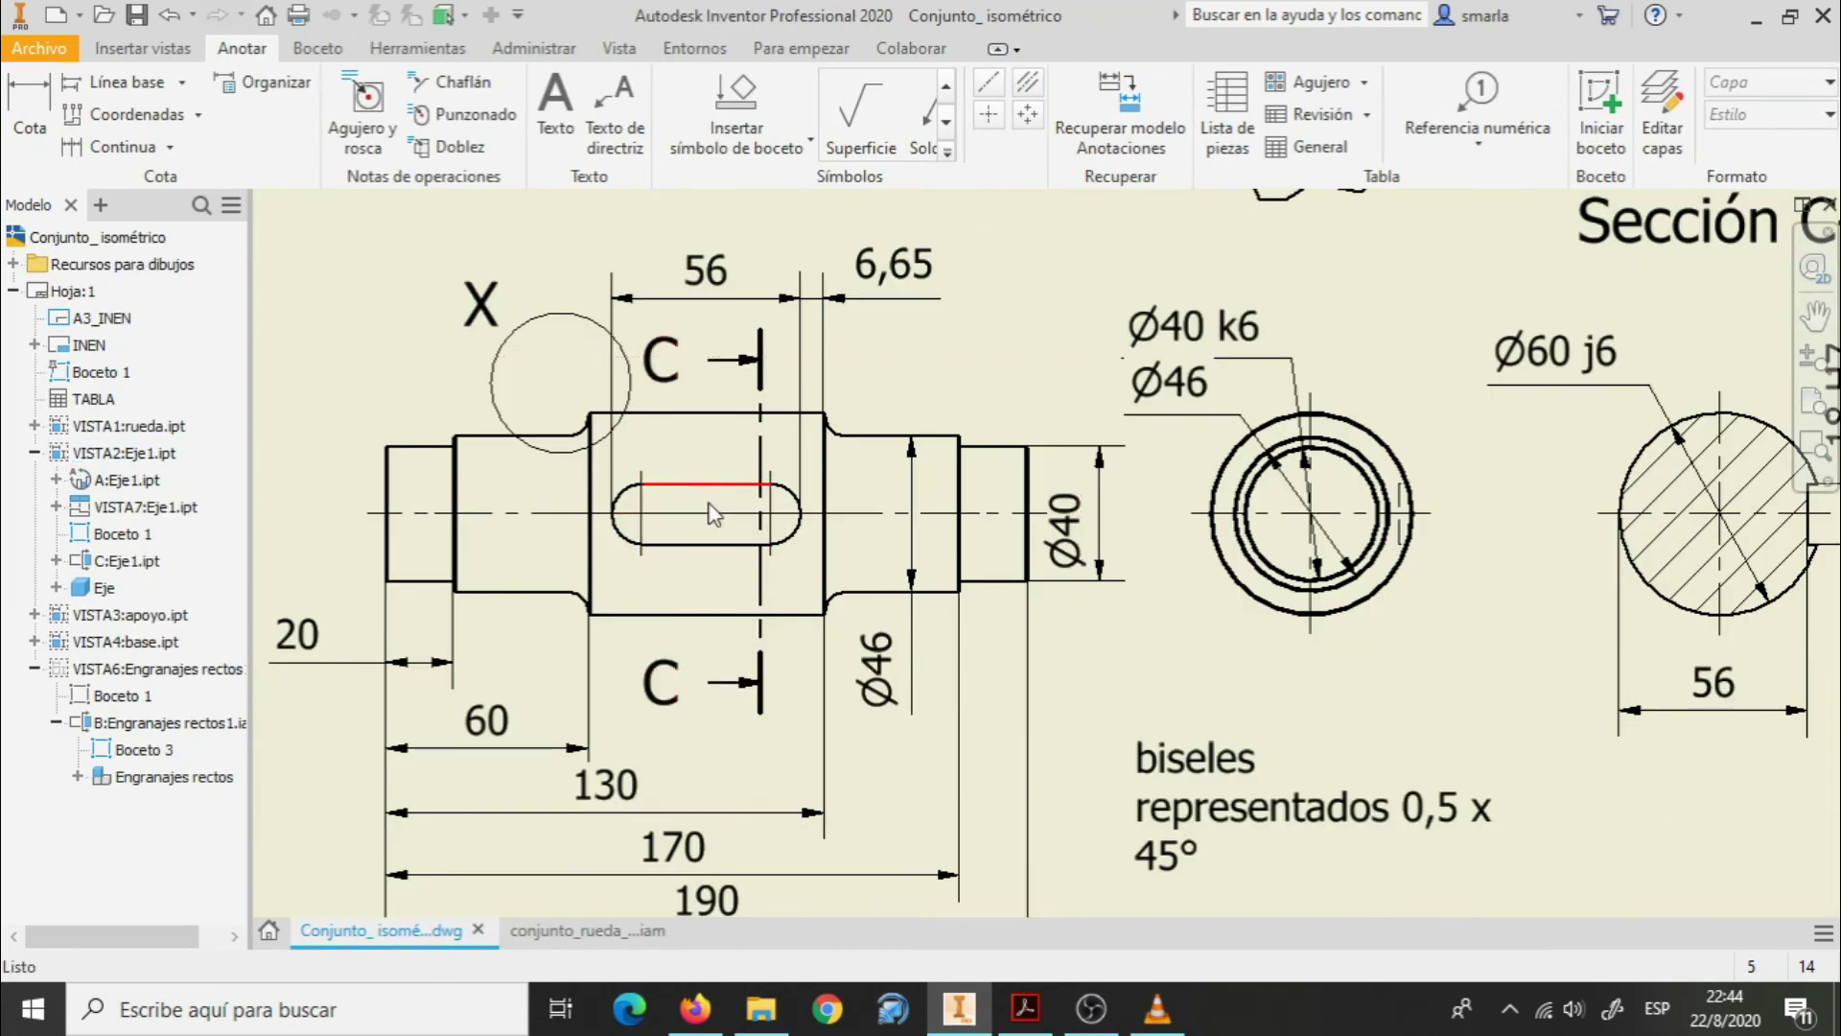
drag(760, 515, 764, 515)
scroll(1014, 596, down, 6)
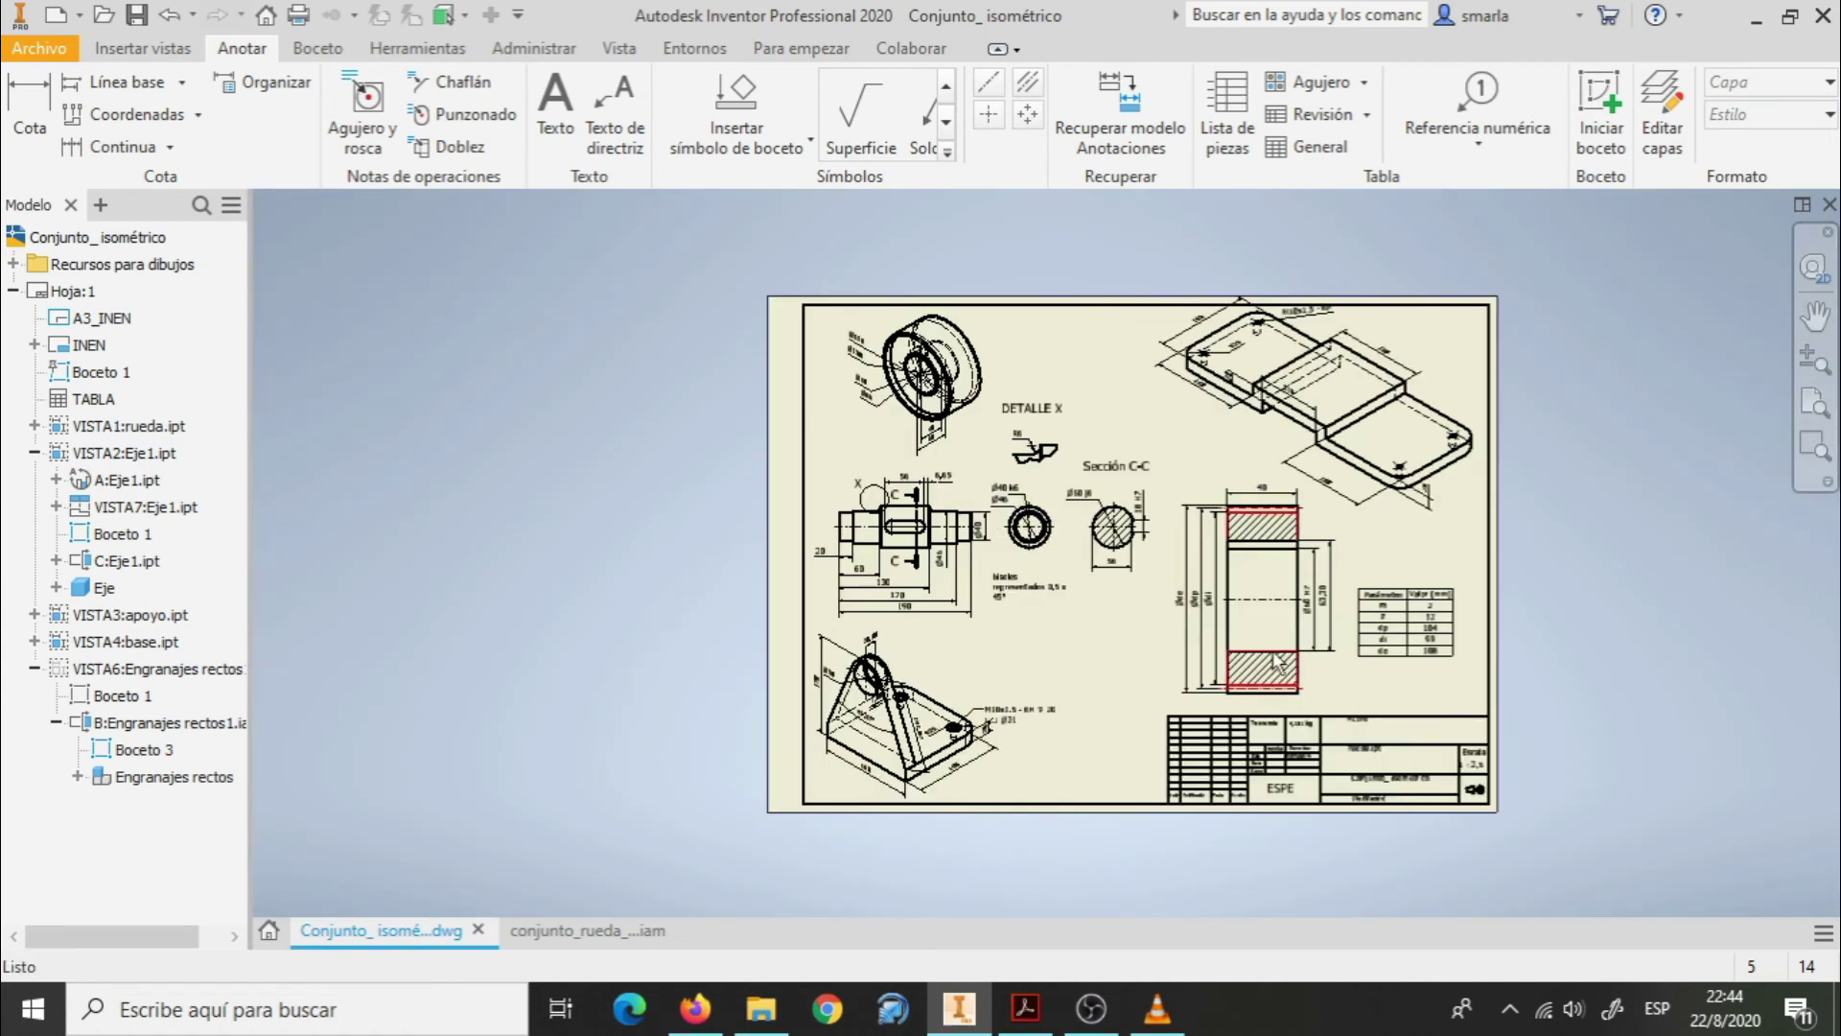
Examine the spur gear's section view, the shaft's Sección C-C and the gear parameter table on the sheet.
scroll(1302, 614, up, 3)
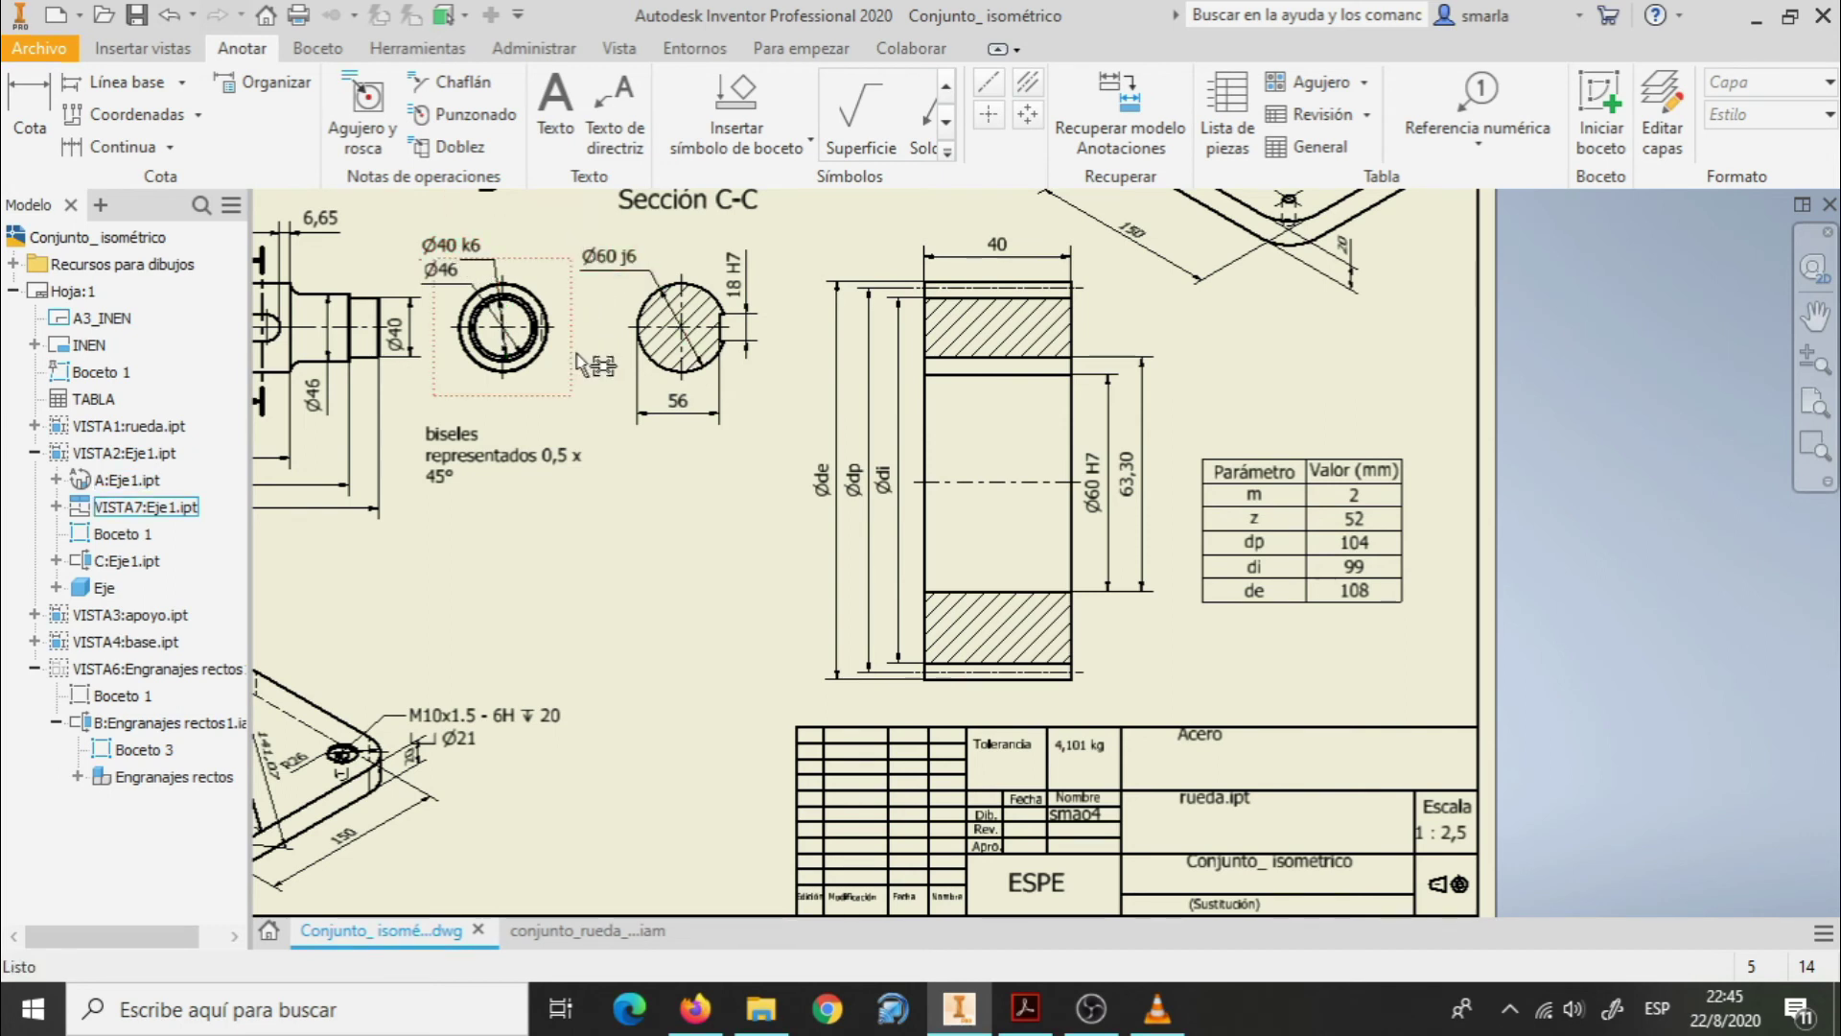
scroll(970, 300, down, 3)
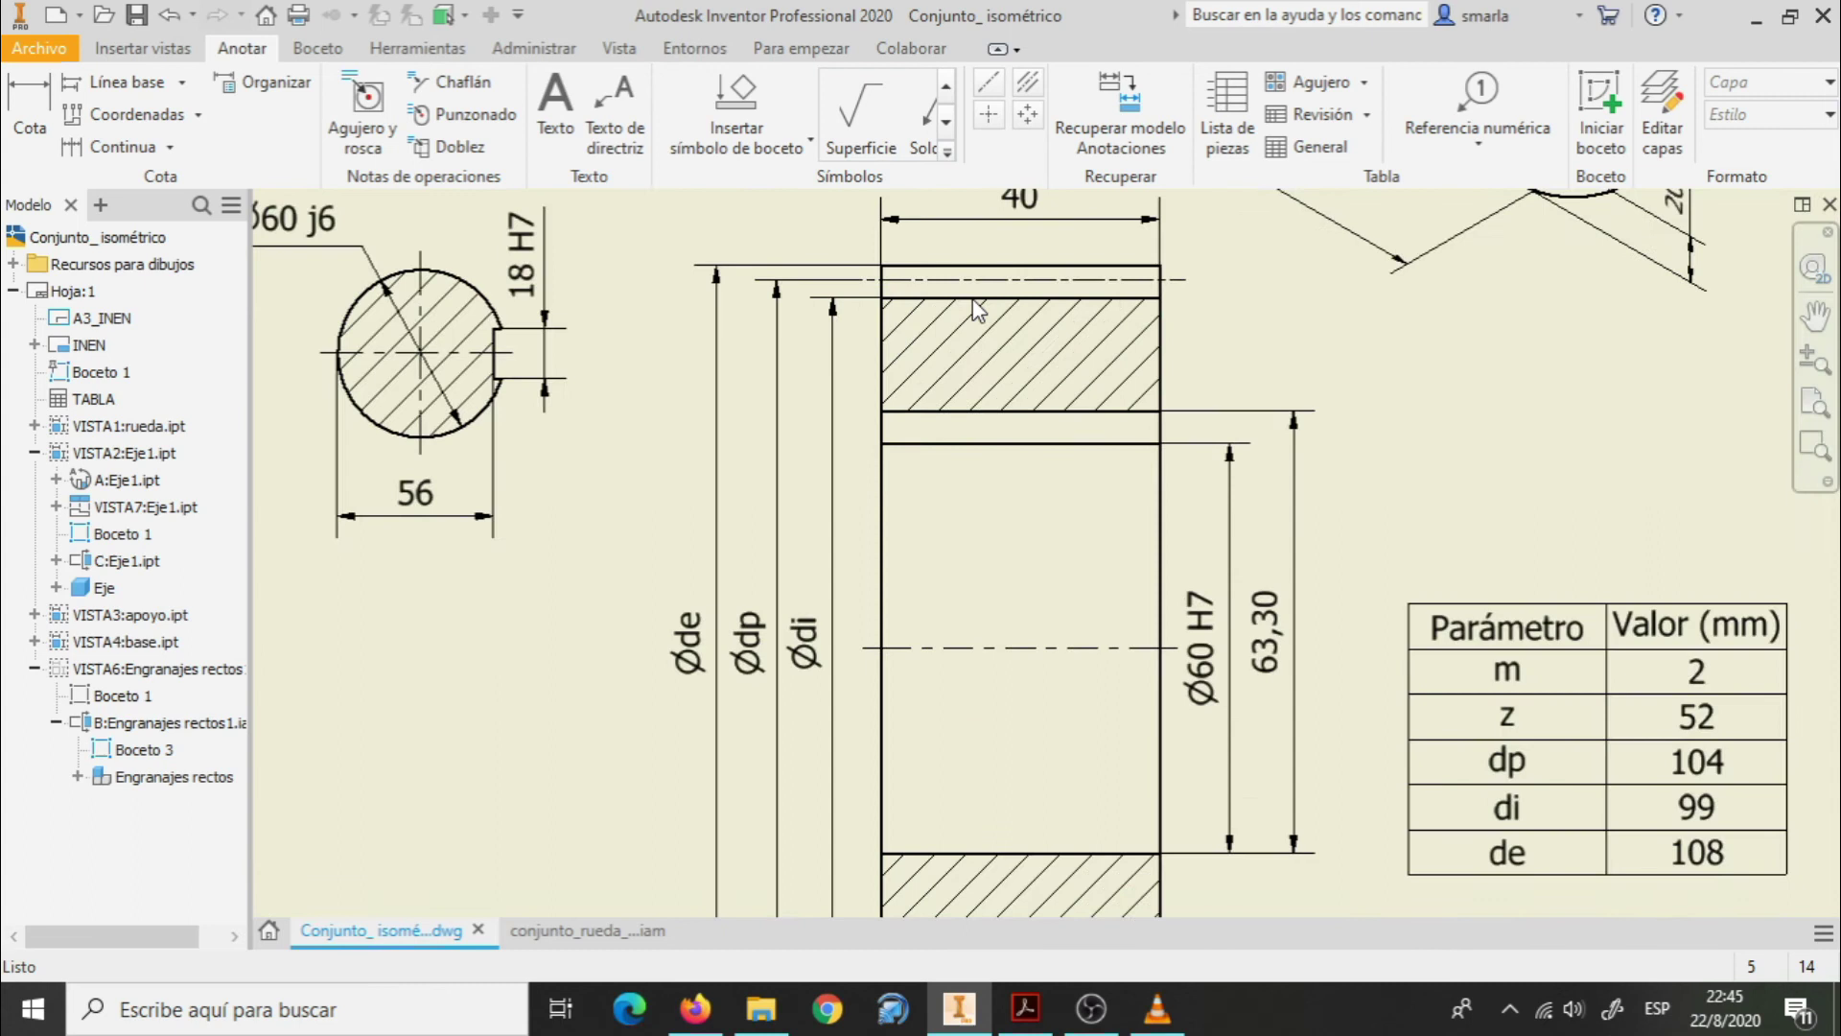
scroll(970, 301, up, 5)
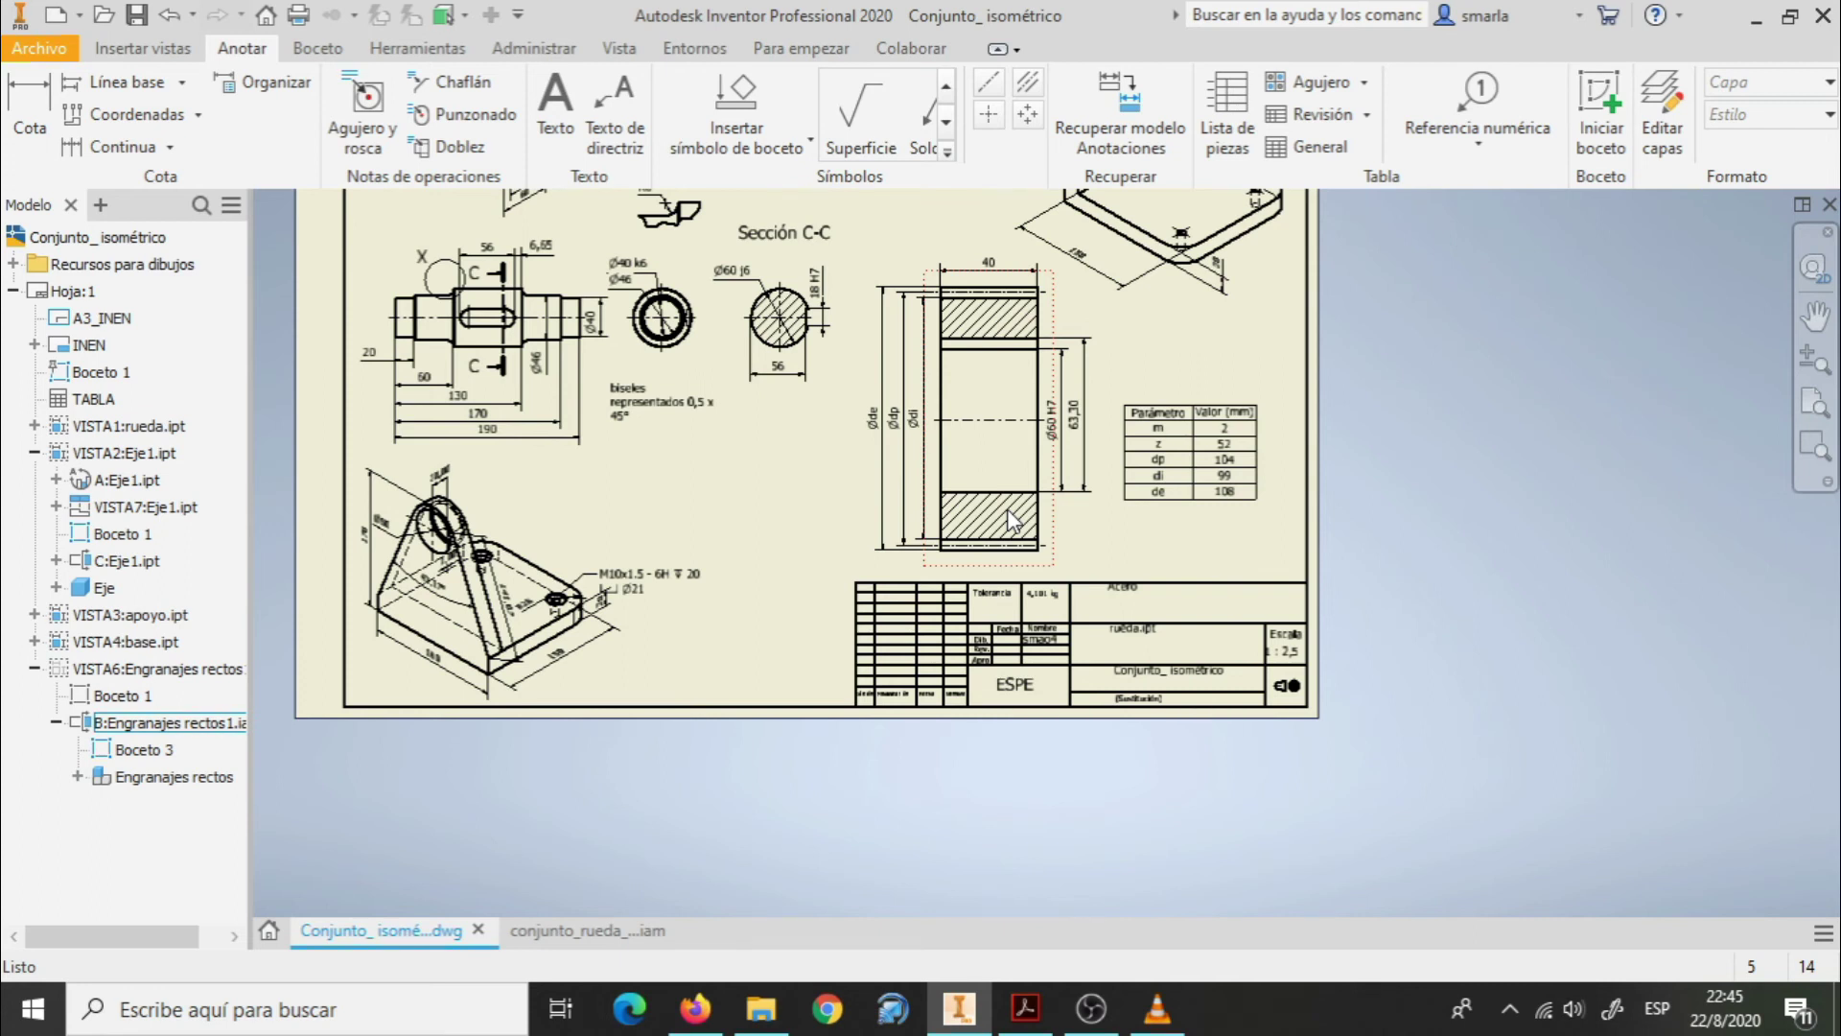
scroll(1199, 437, up, 5)
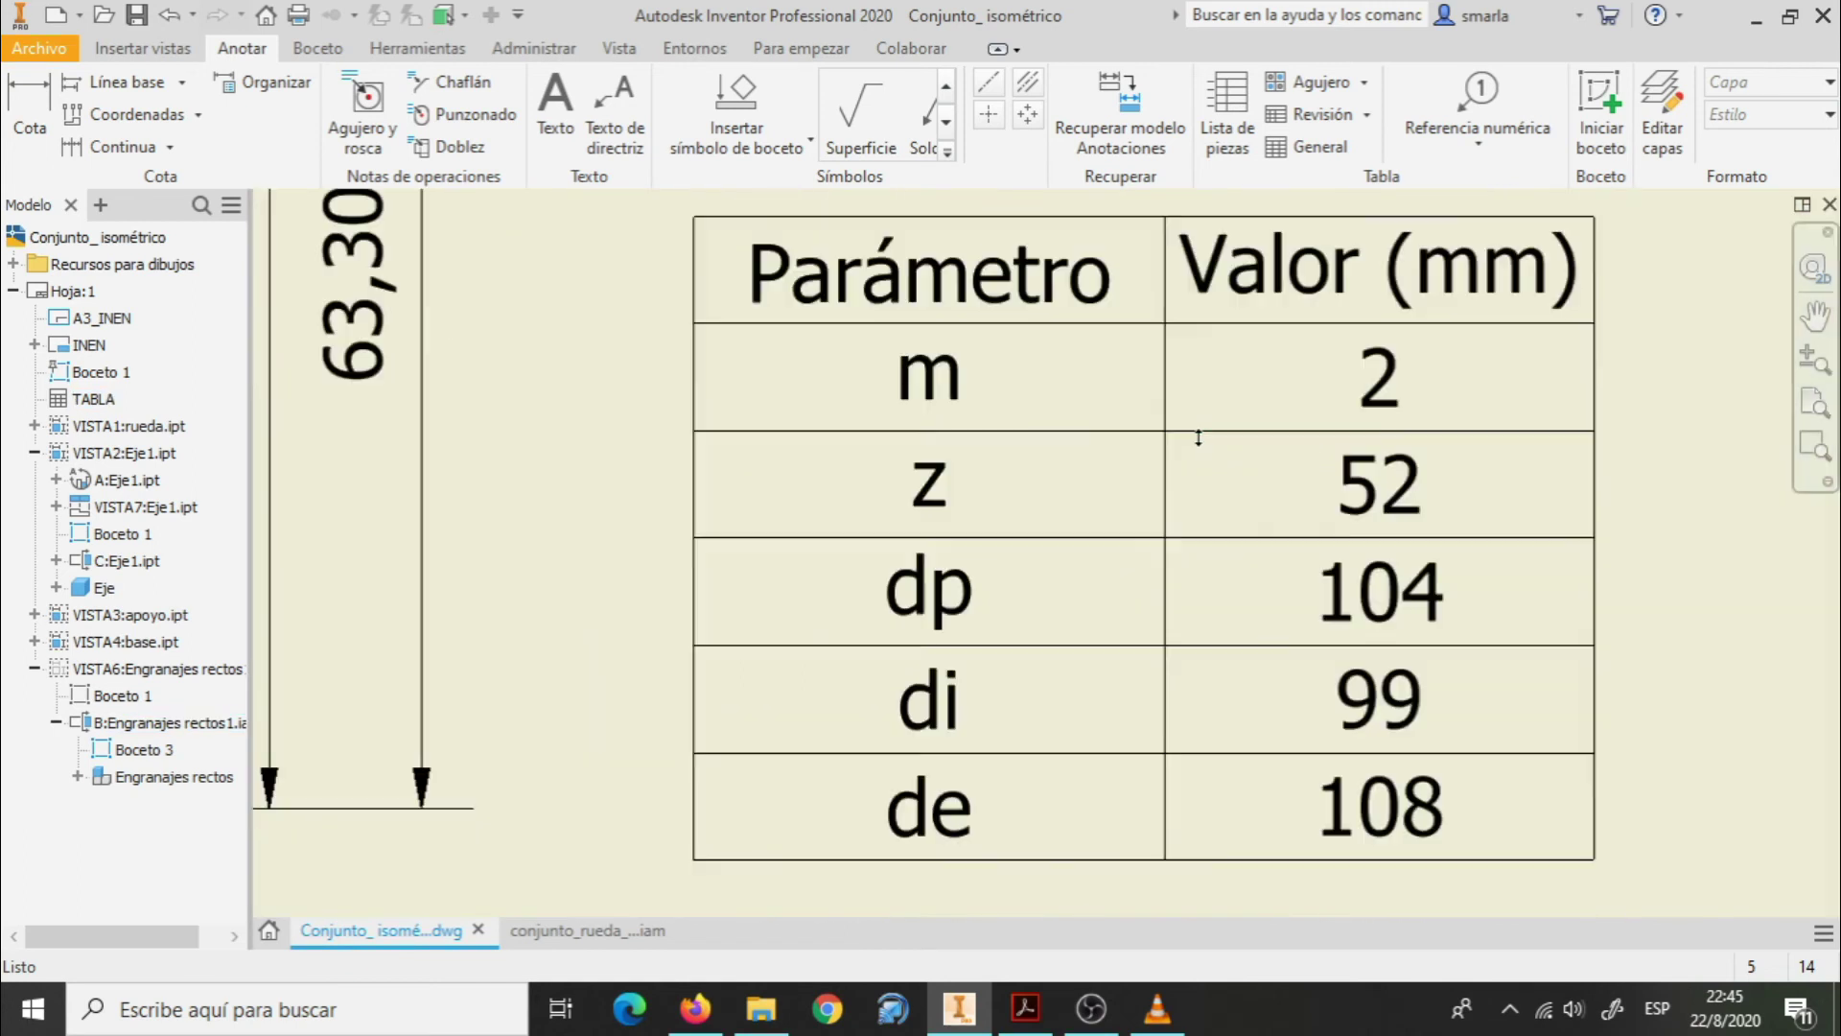
scroll(1199, 437, down, 5)
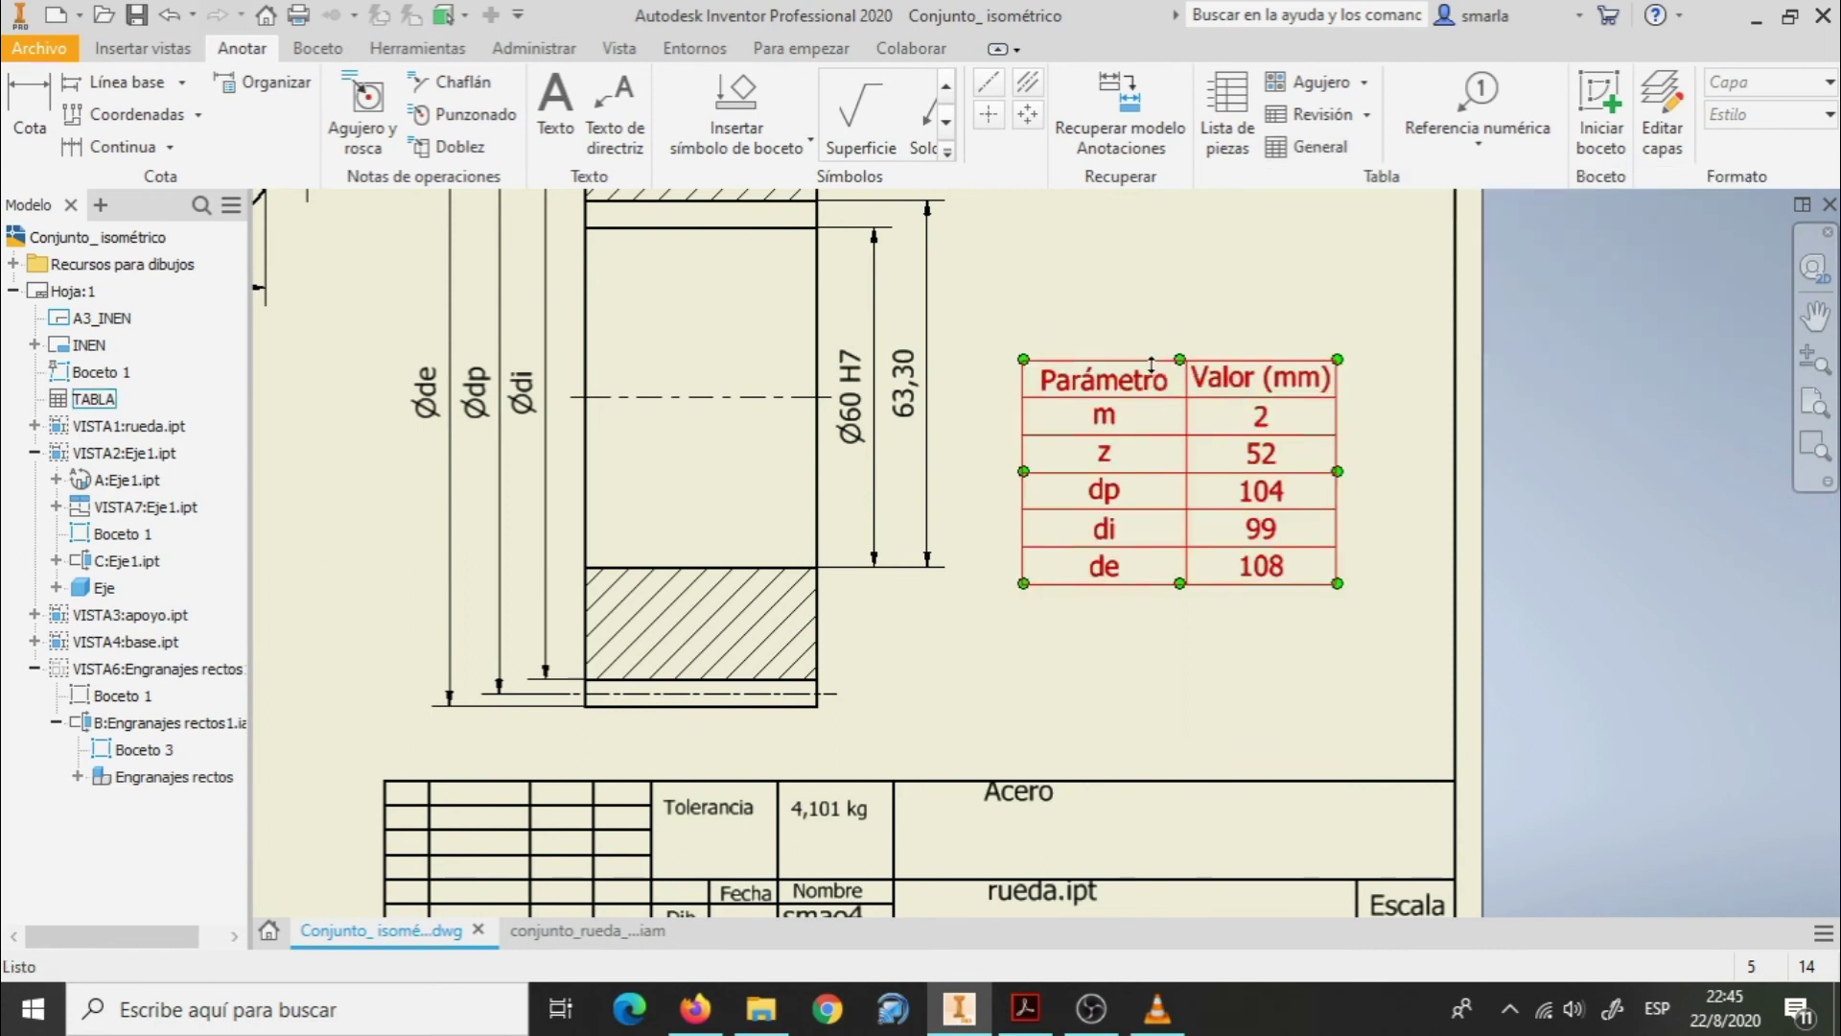
Open the gear parameter table for editing, review its parameter and value columns, and accept it.
double_click(1170, 378)
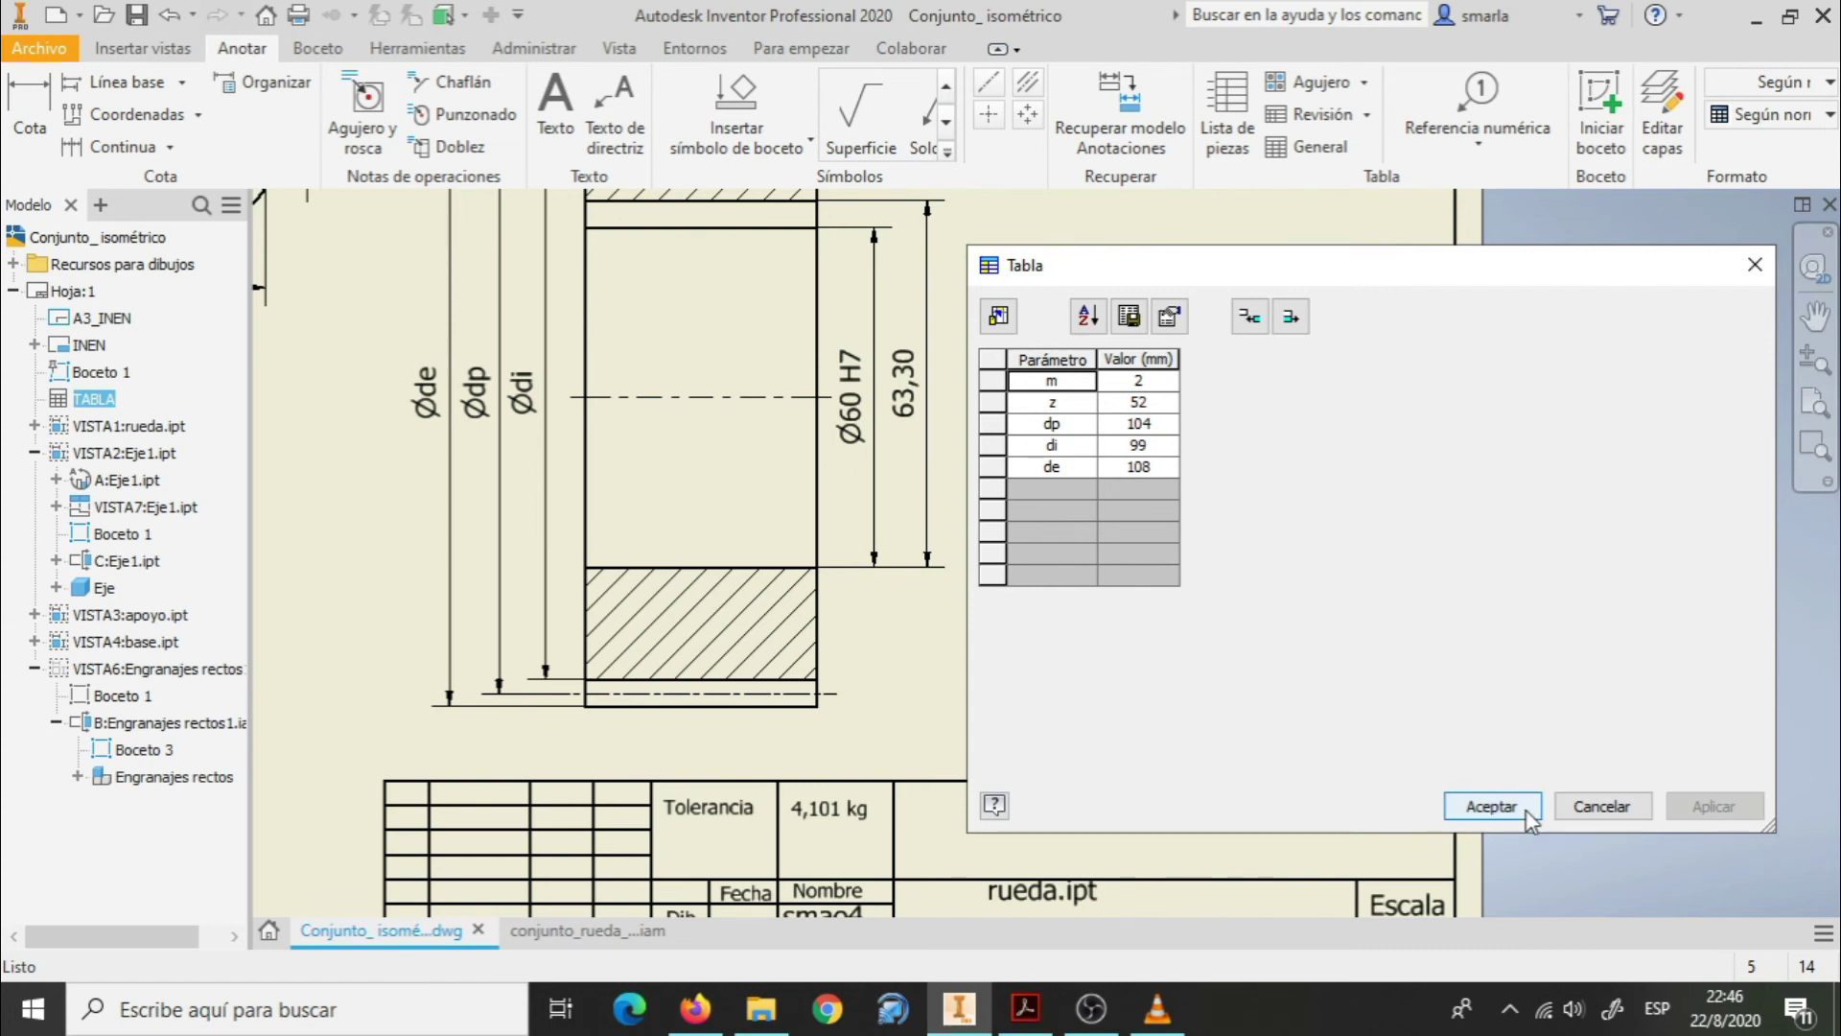
click(1491, 805)
scroll(835, 396, down, 3)
scroll(727, 290, up, 2)
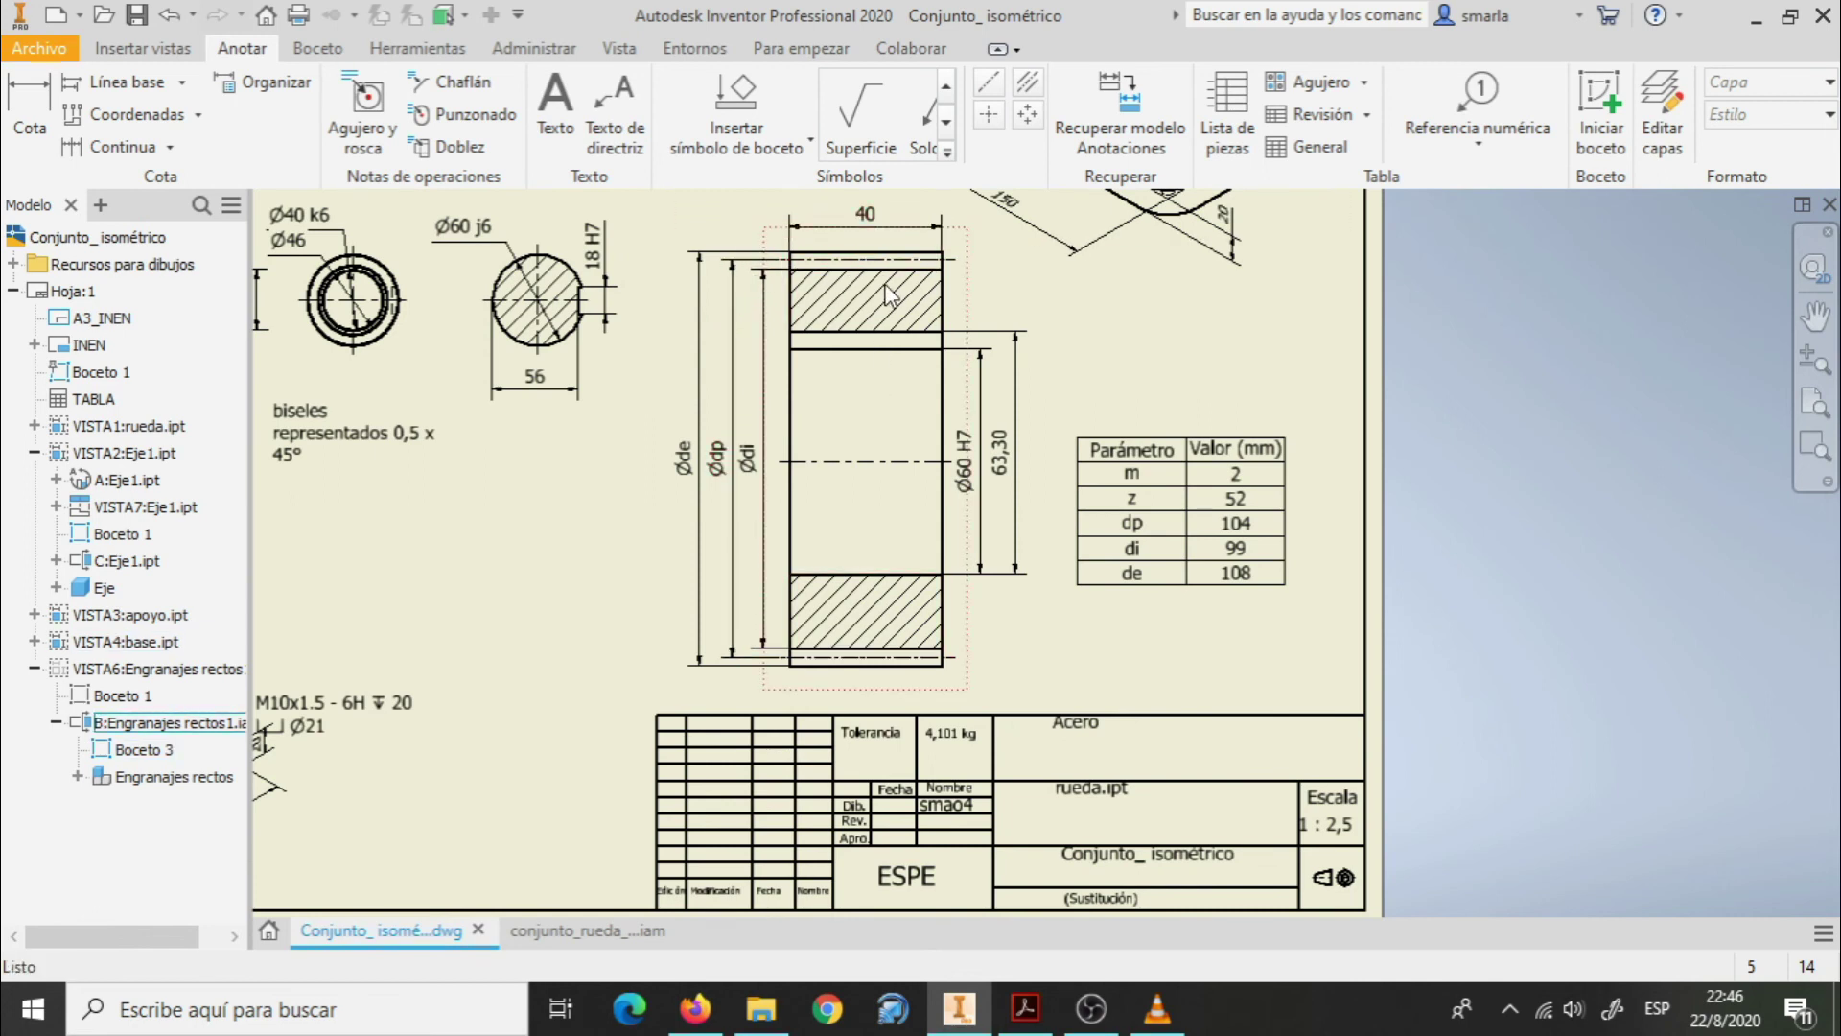
Switch to the ec.cpe.003.1989 PDF in Adobe Acrobat and examine the FIGURA 362 gear representations at 150% zoom.
click(1025, 1011)
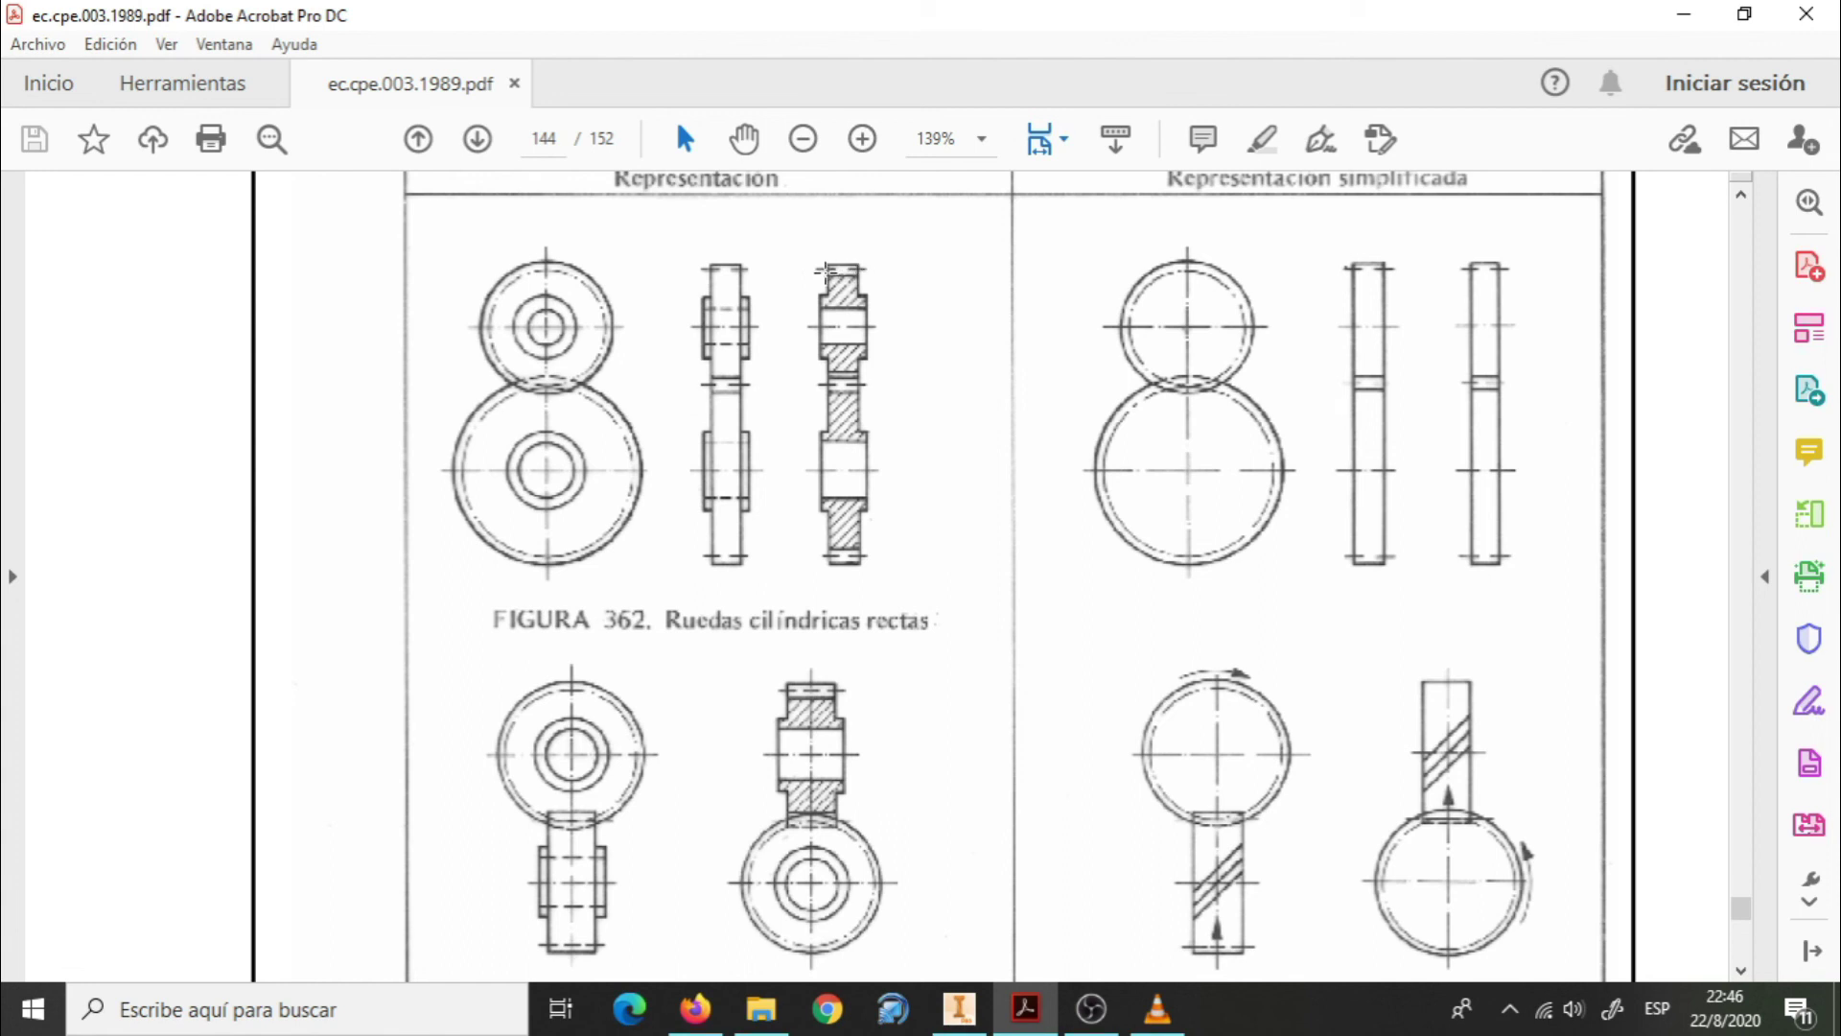
click(981, 140)
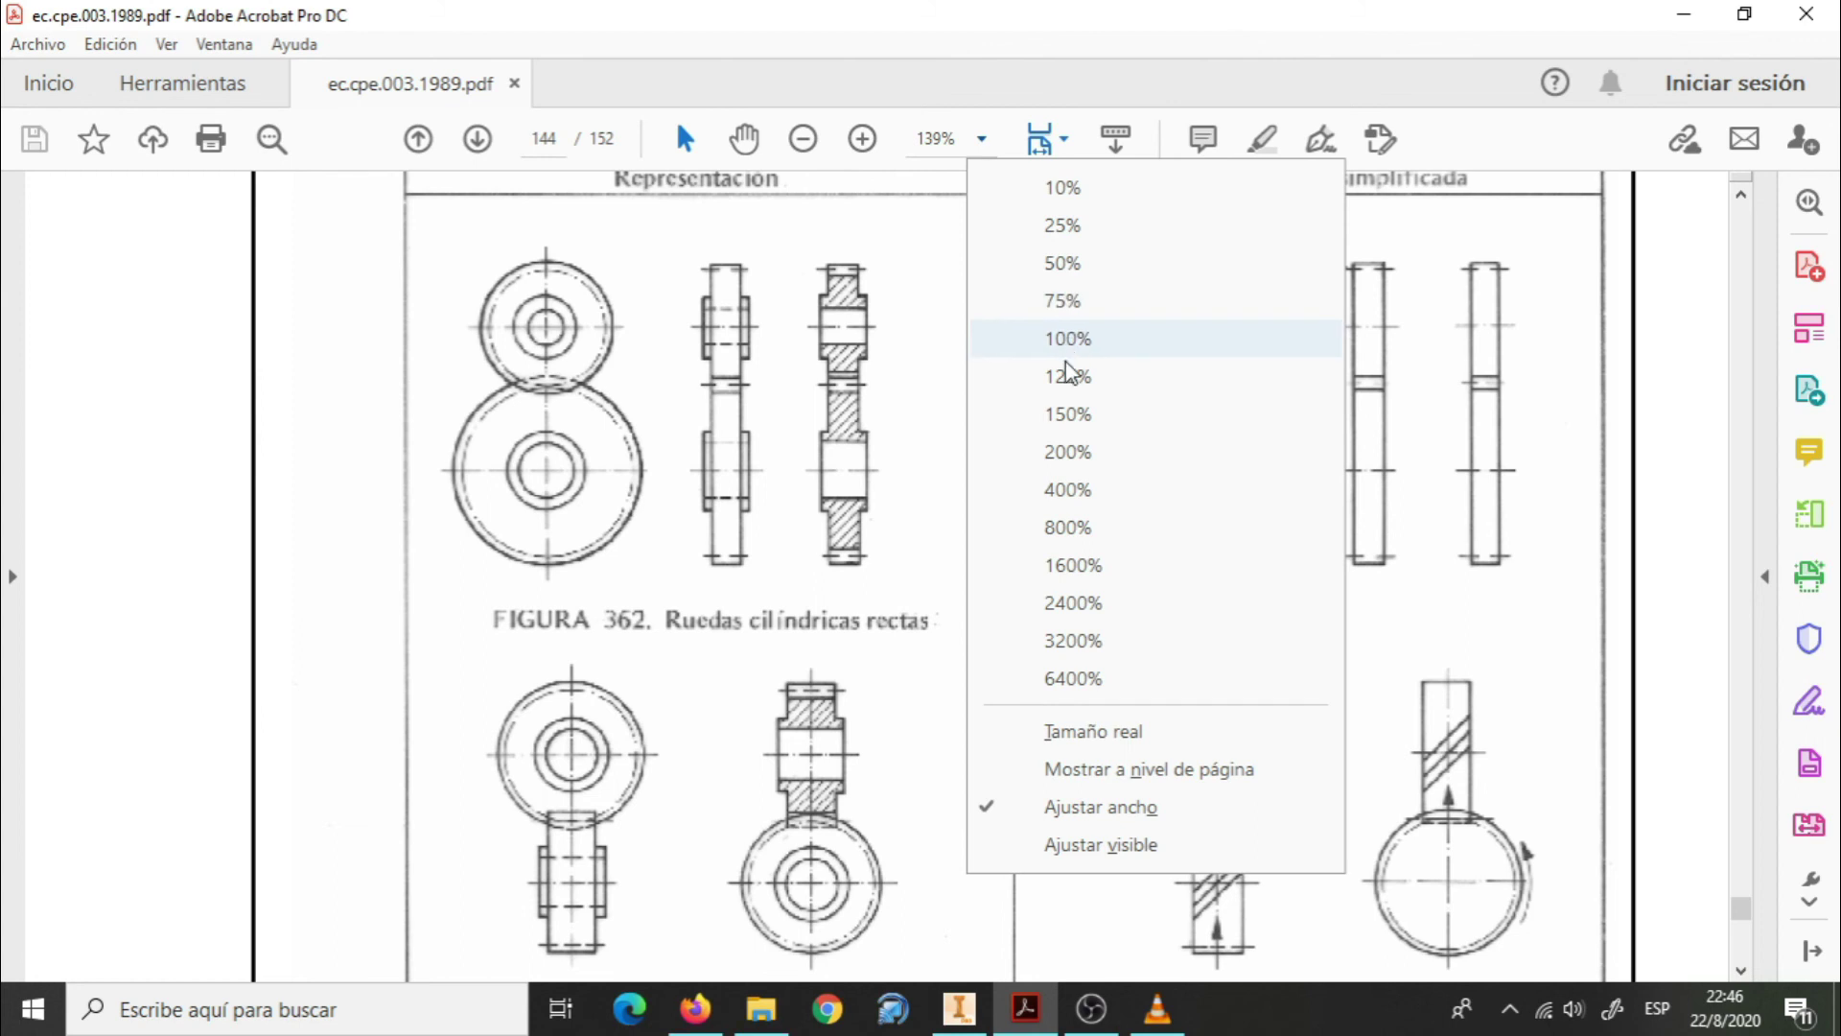
click(1067, 416)
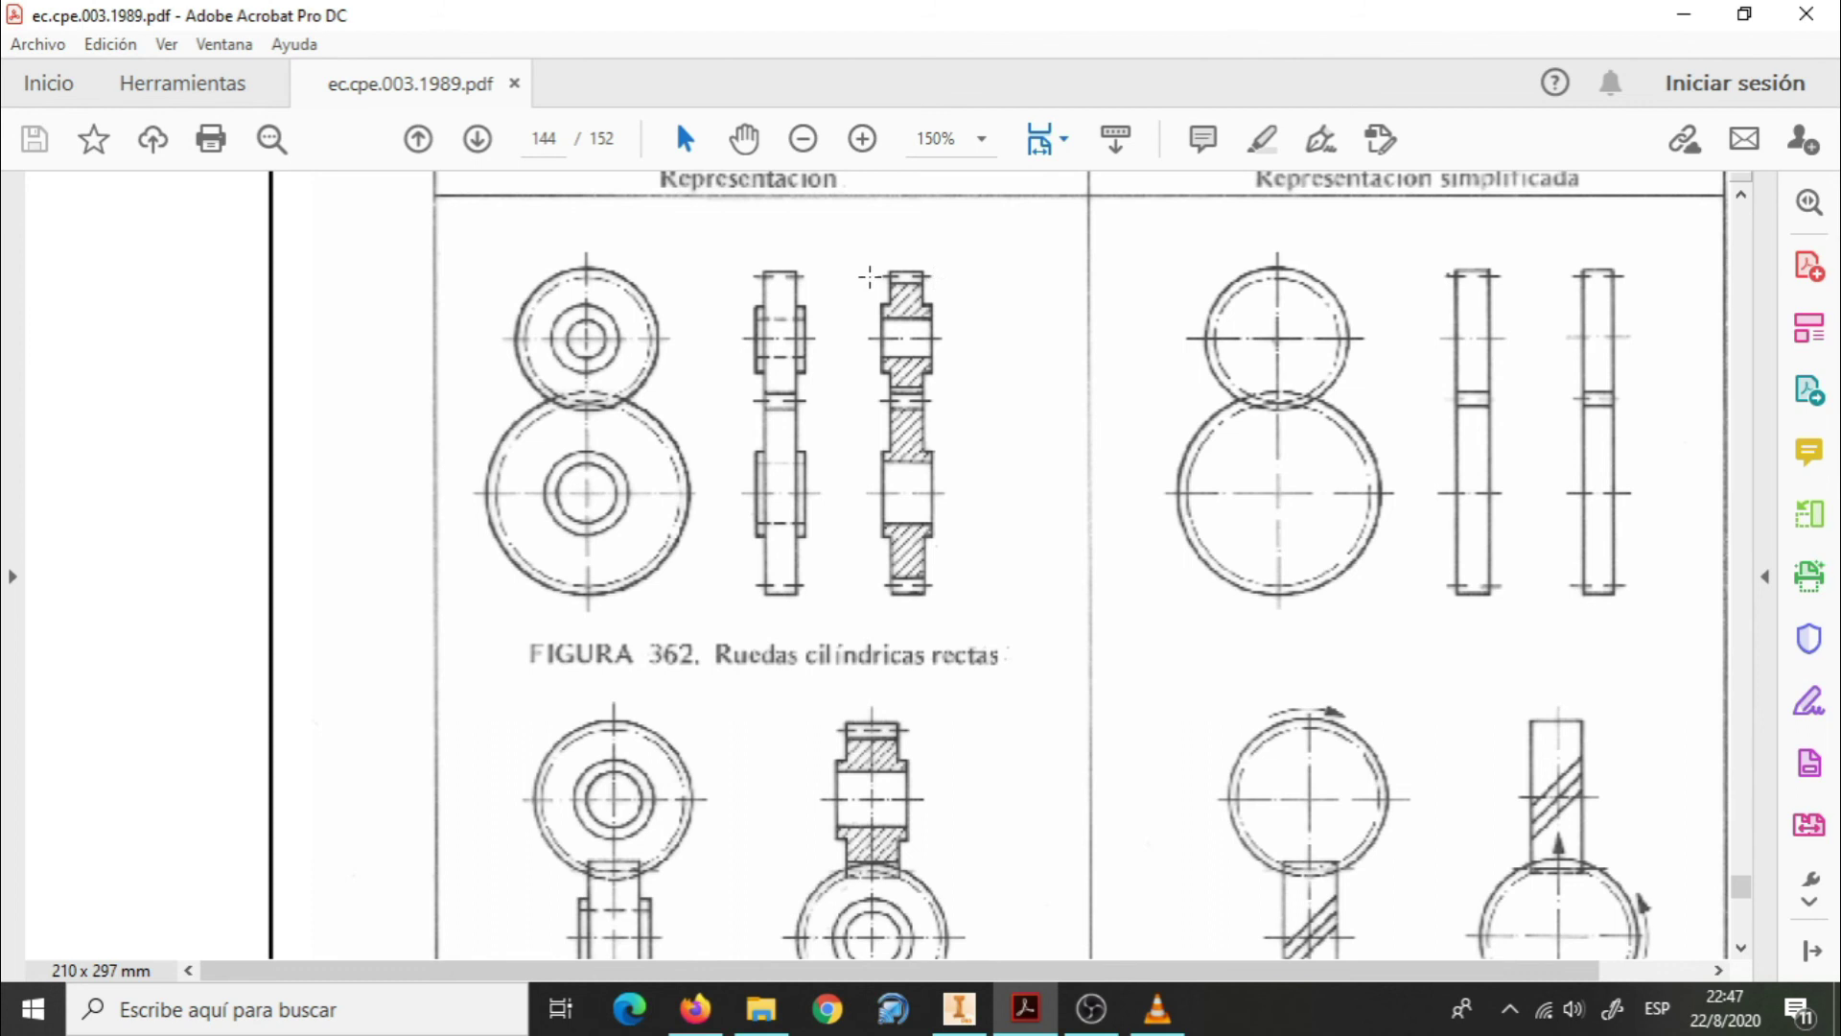
scroll(925, 394, up, 2)
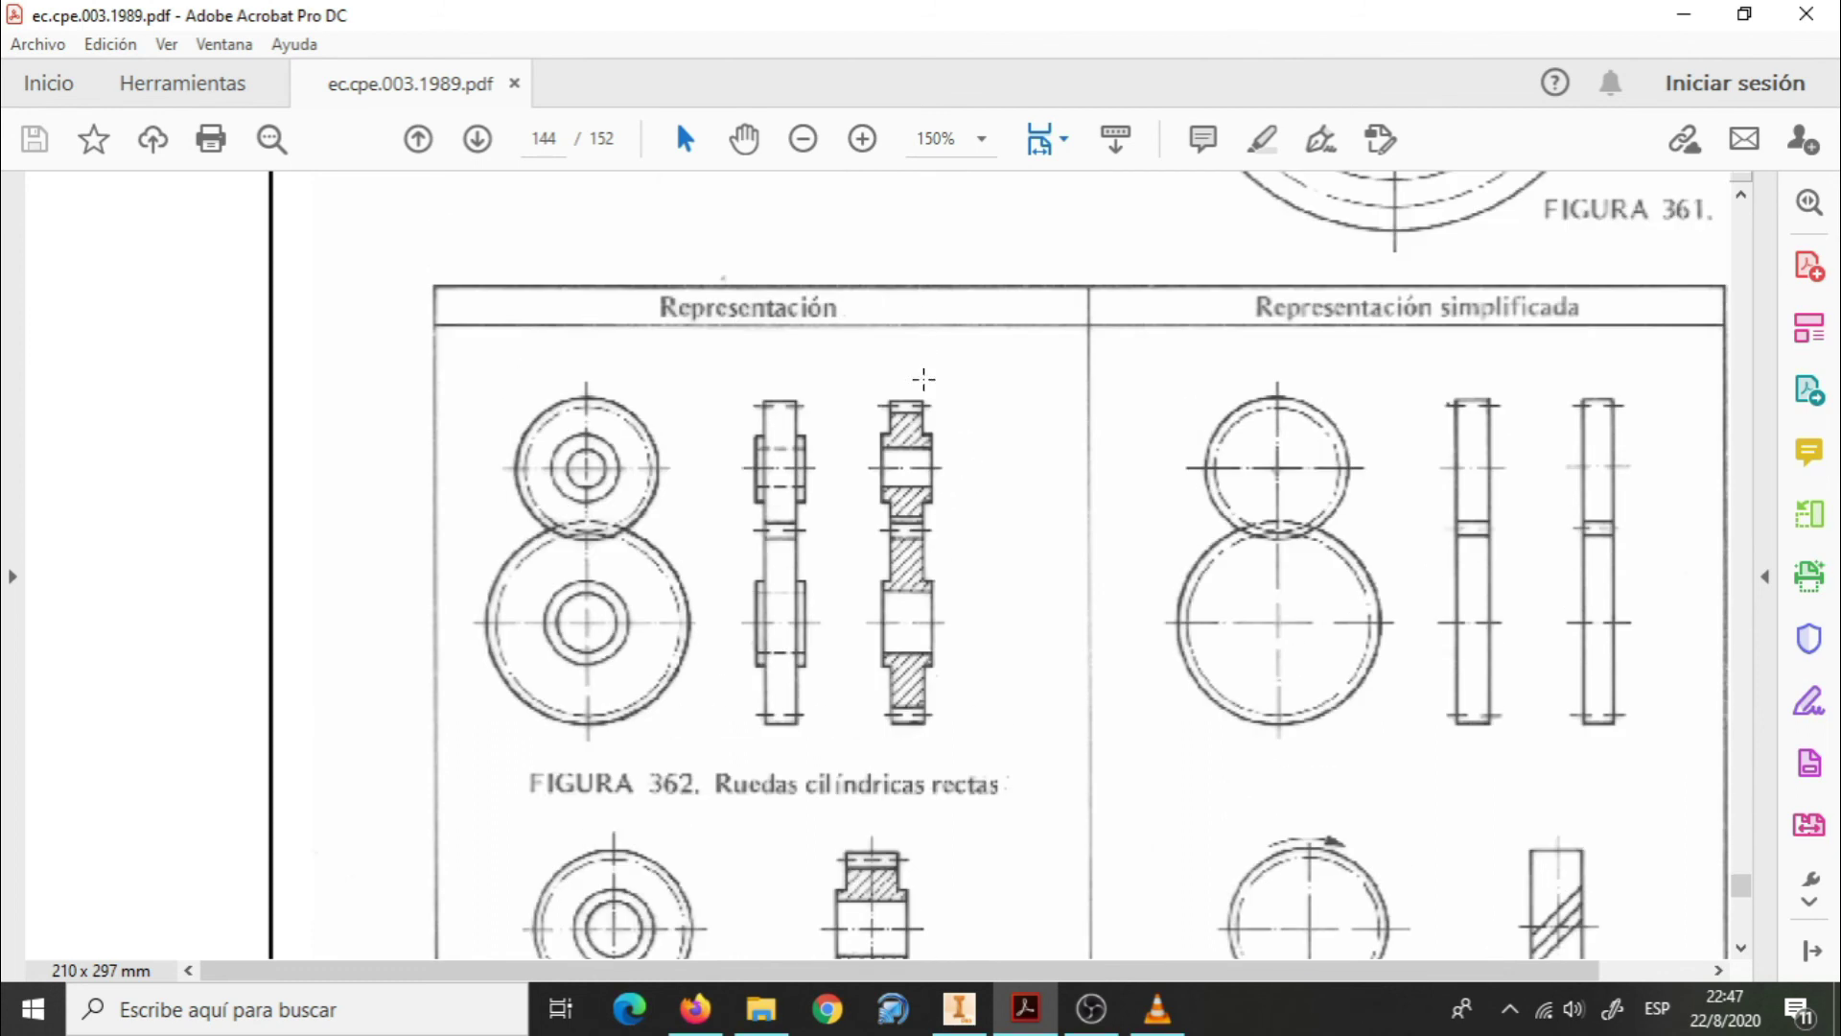
Return to Inventor, open Boceto 3 of the gear section view for editing, review its lines, and finish the sketch.
click(959, 1007)
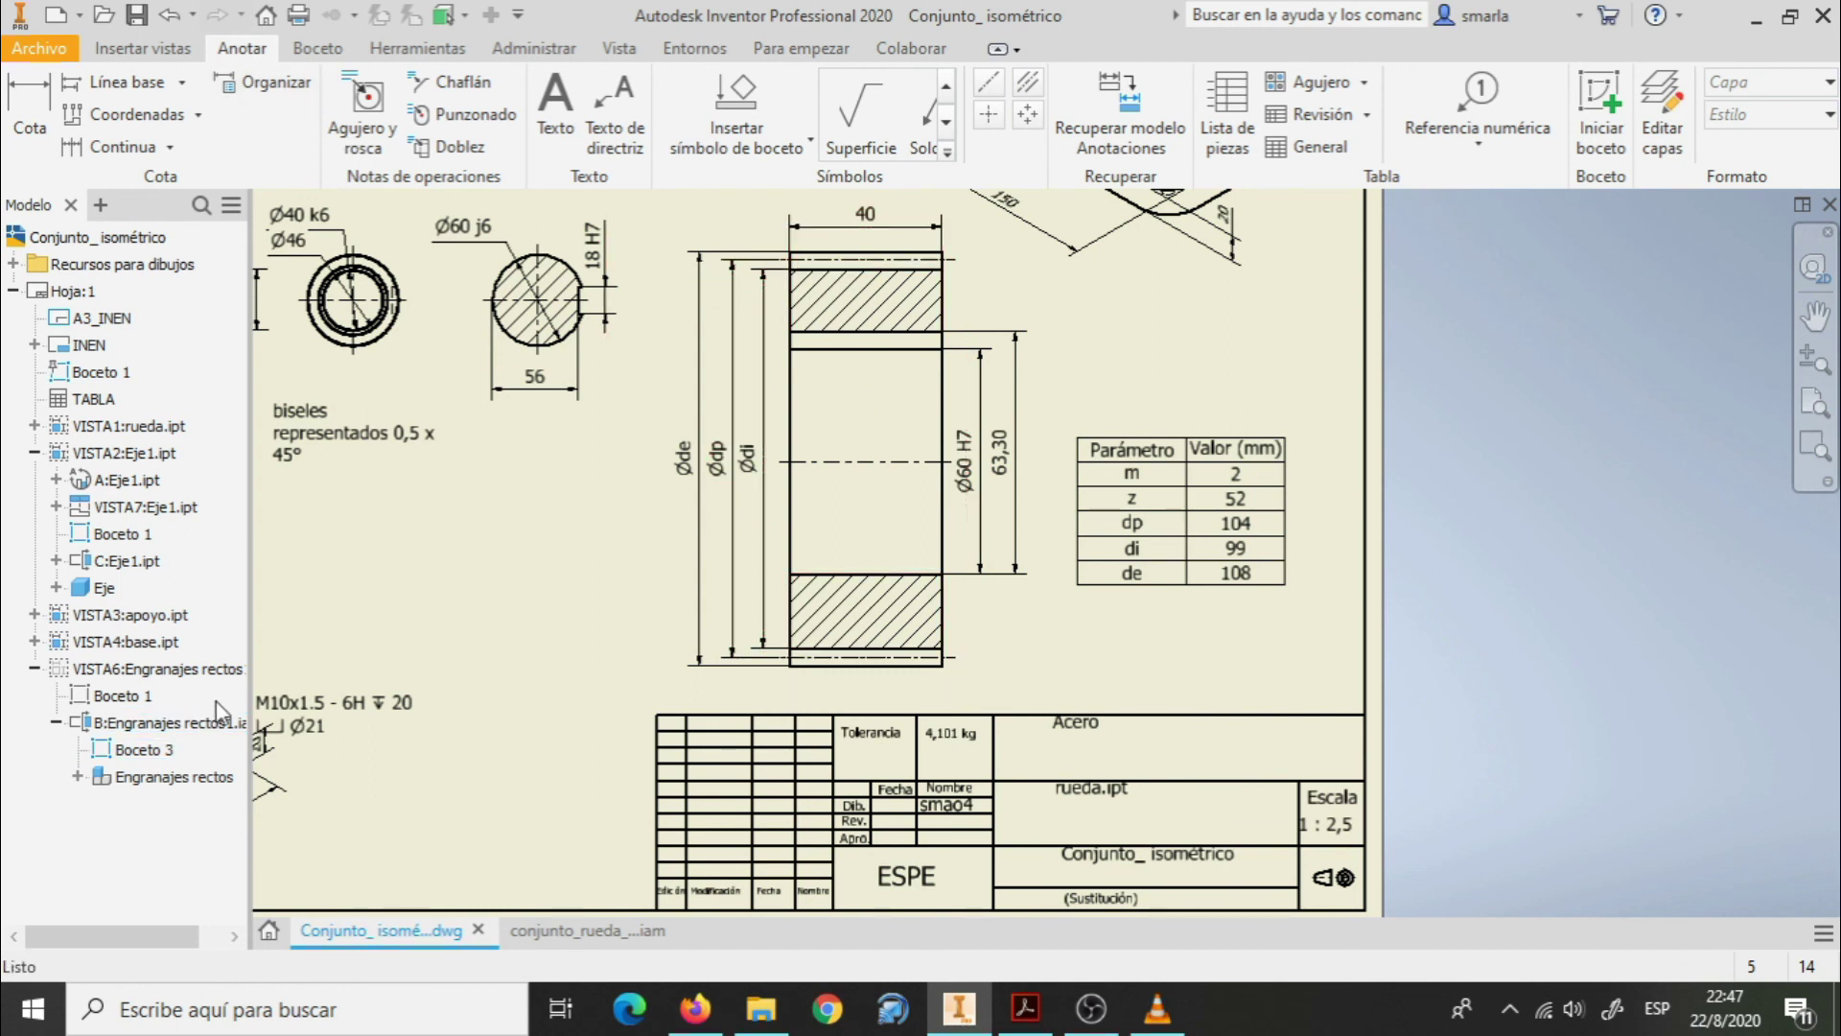
right_click(134, 749)
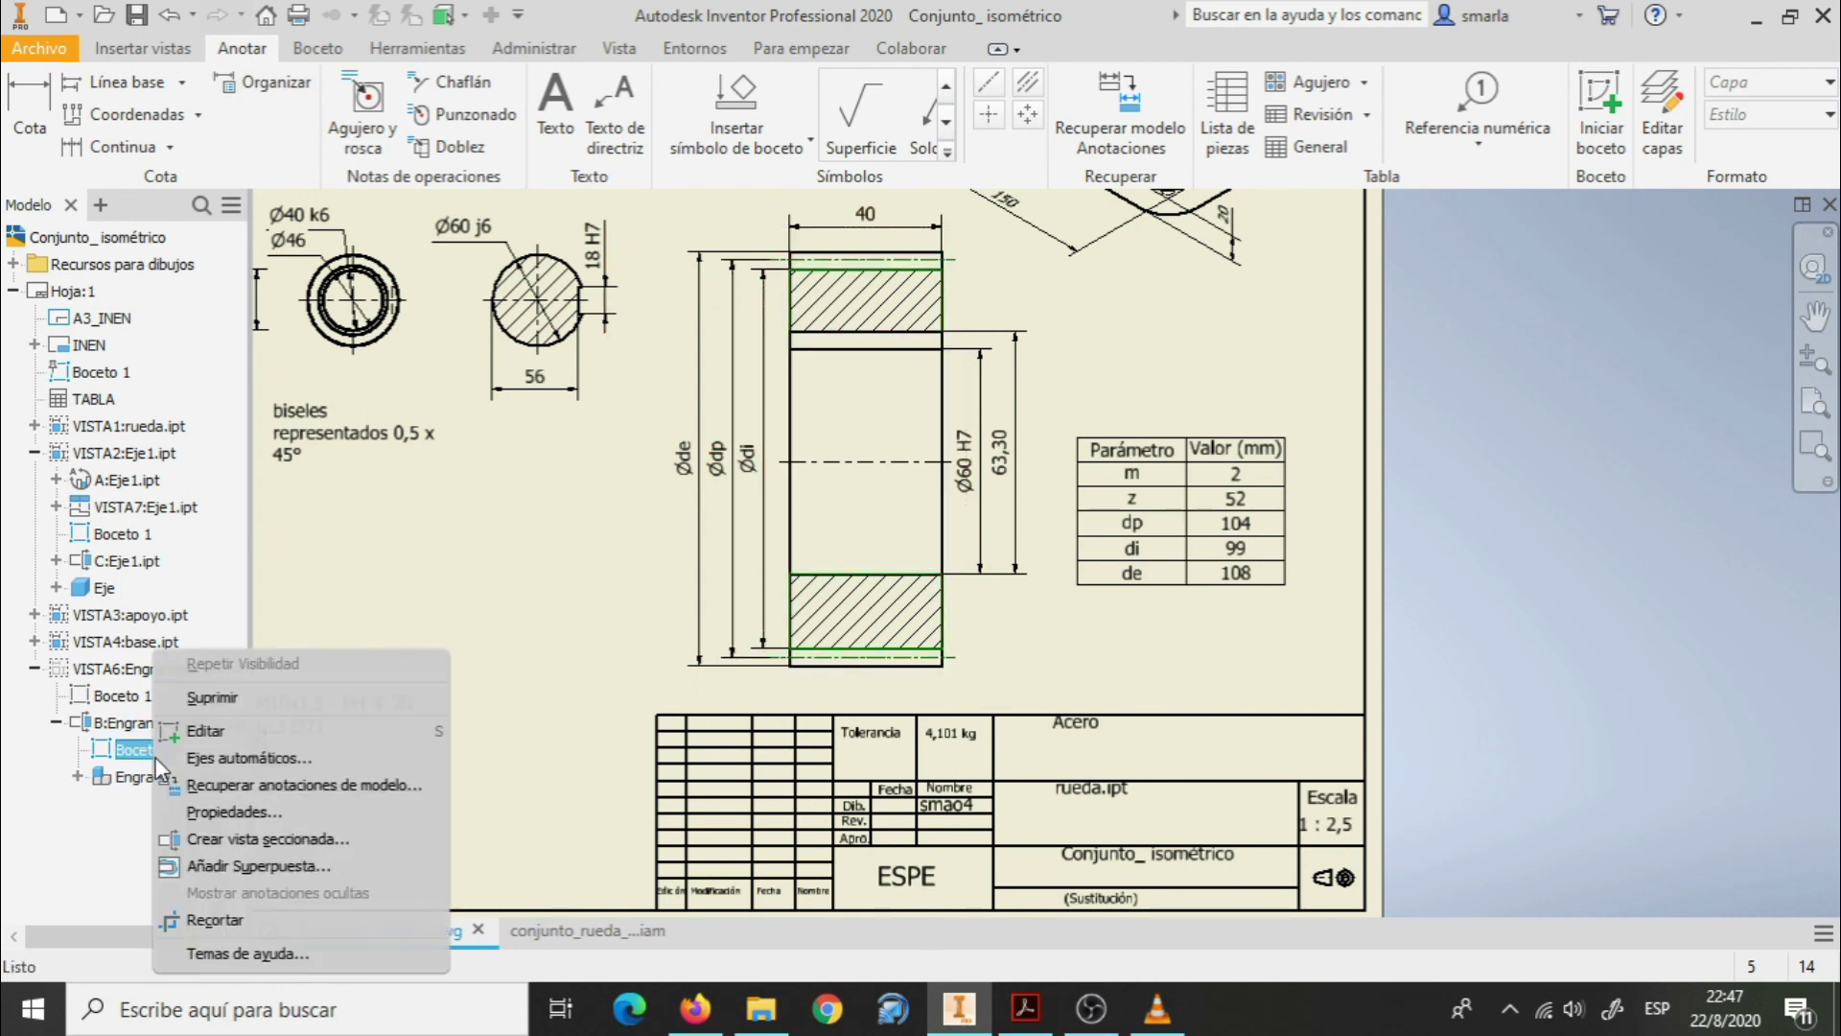
click(206, 731)
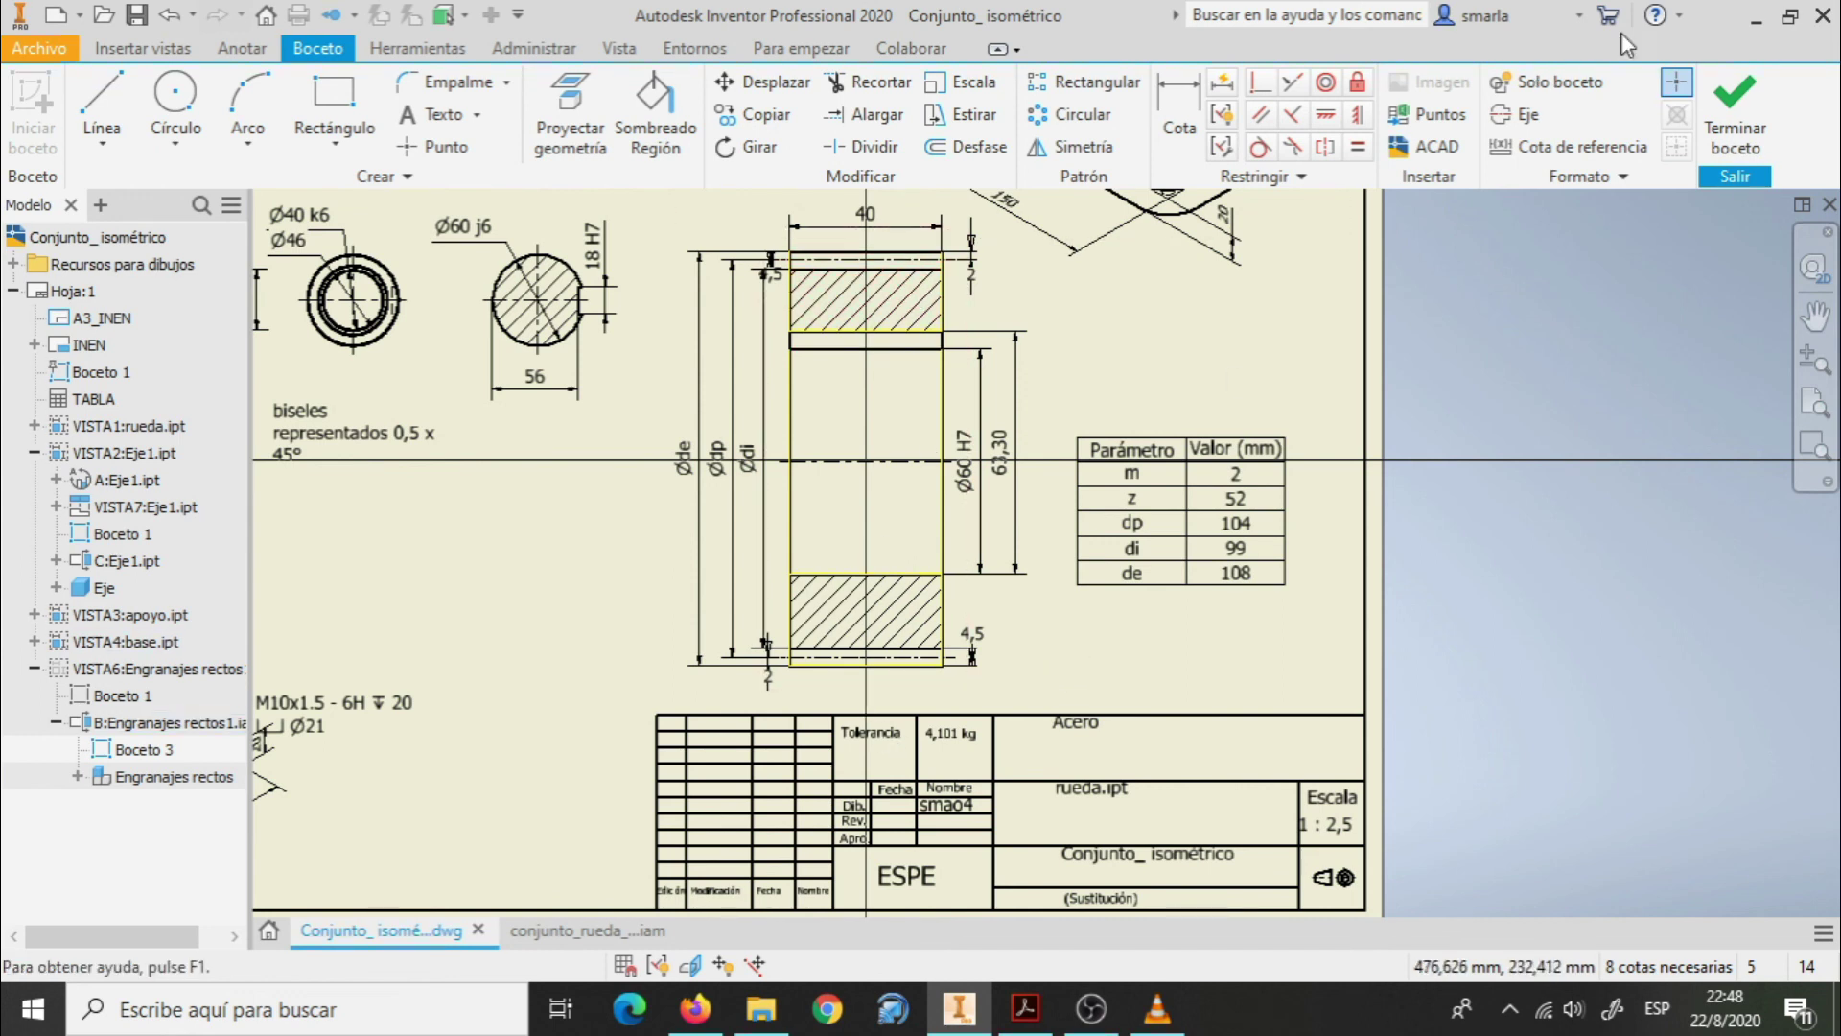
click(1735, 115)
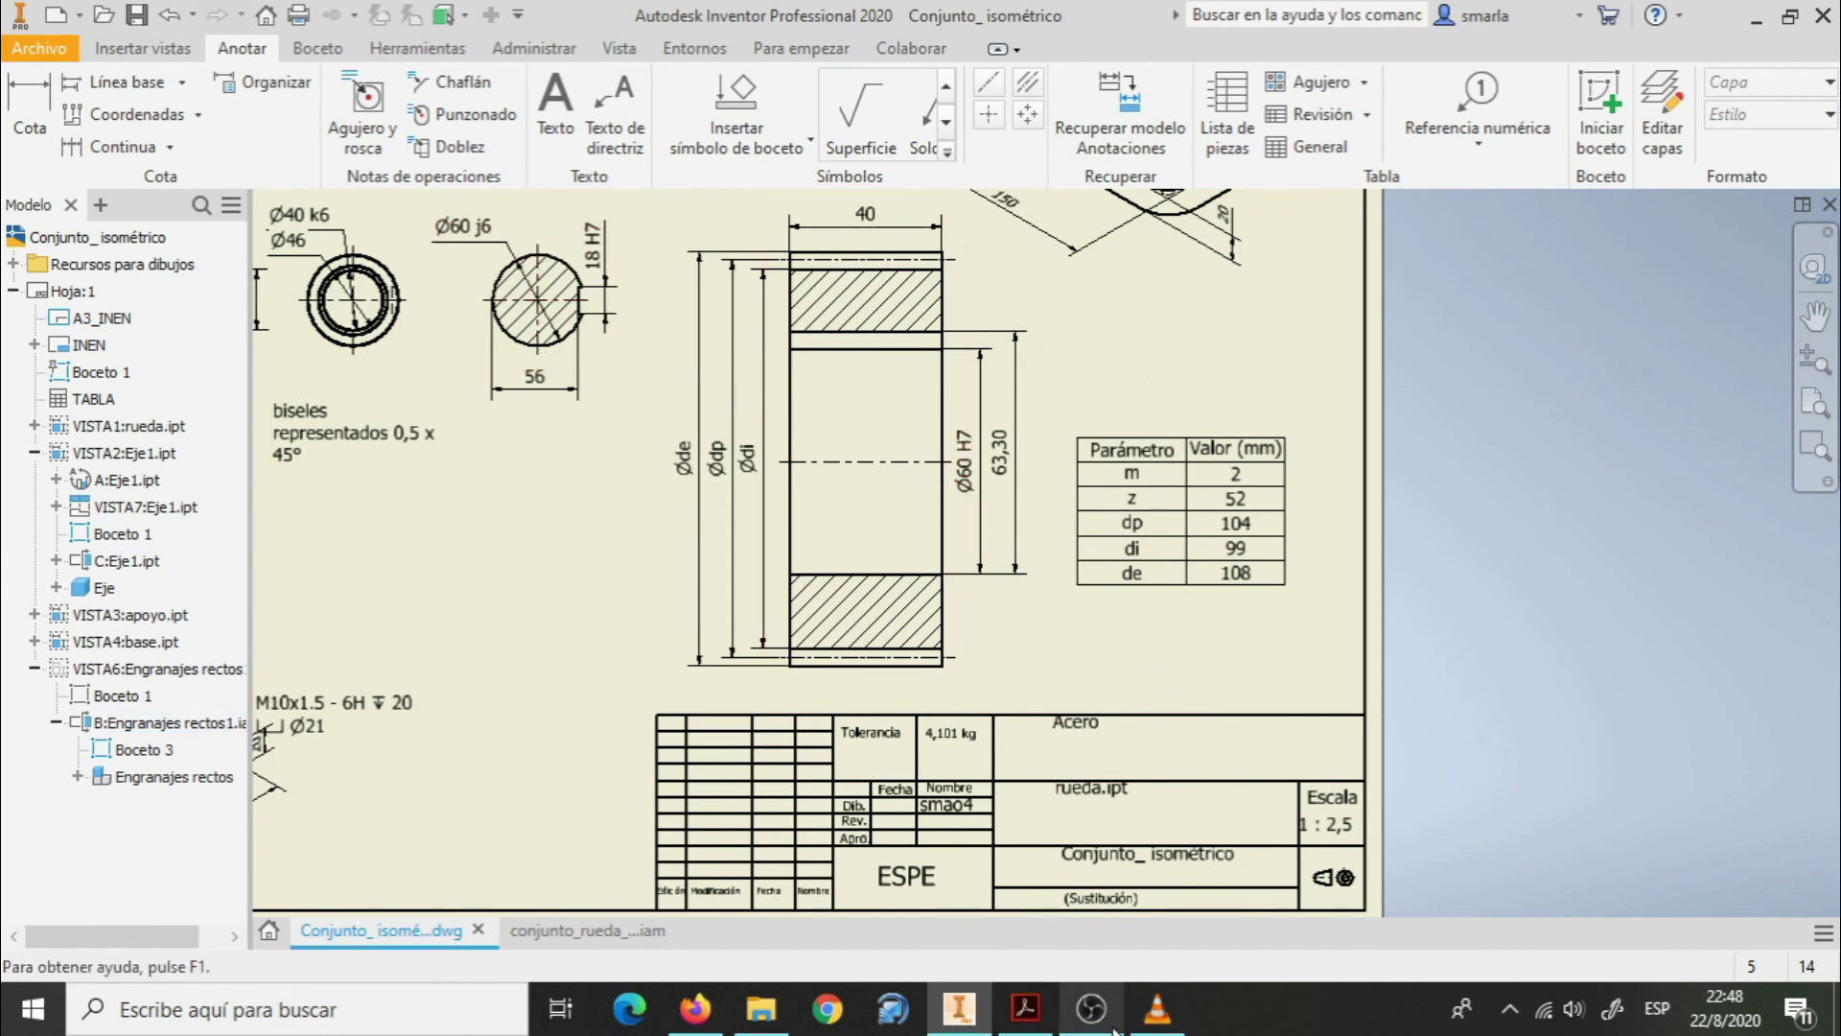
mouse_move(1117, 1022)
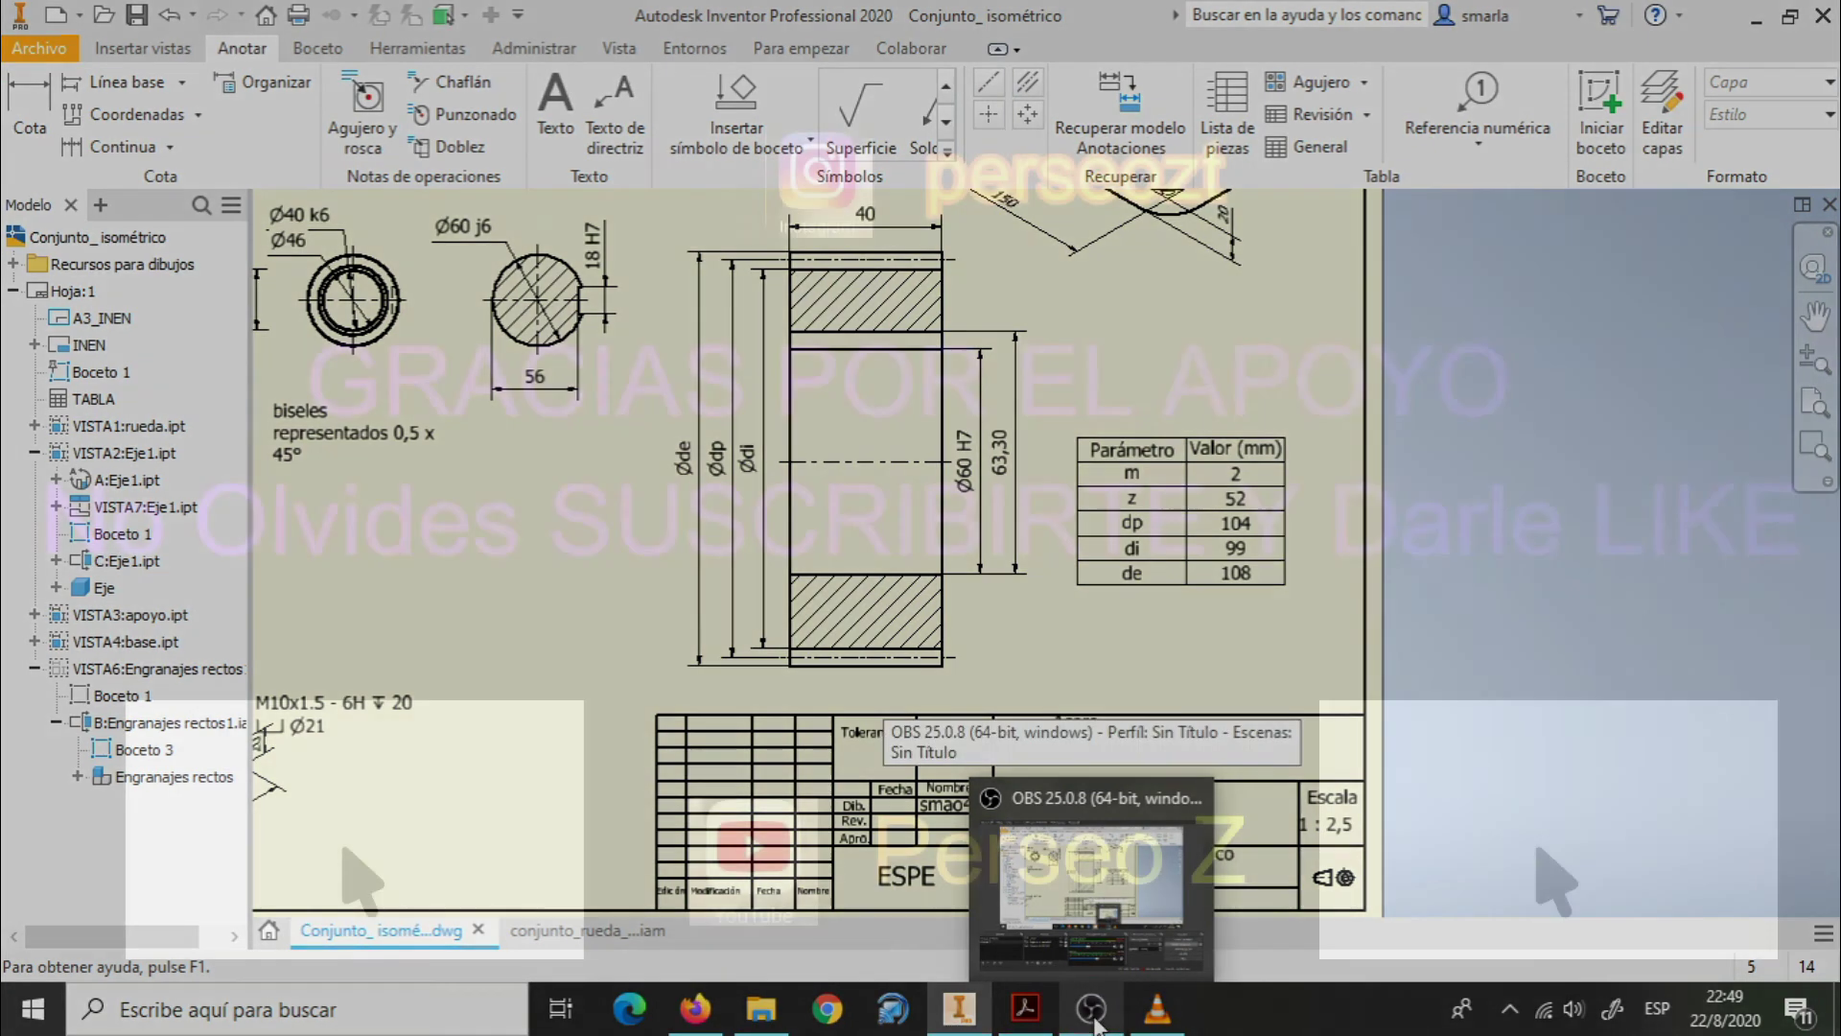
click(1094, 1019)
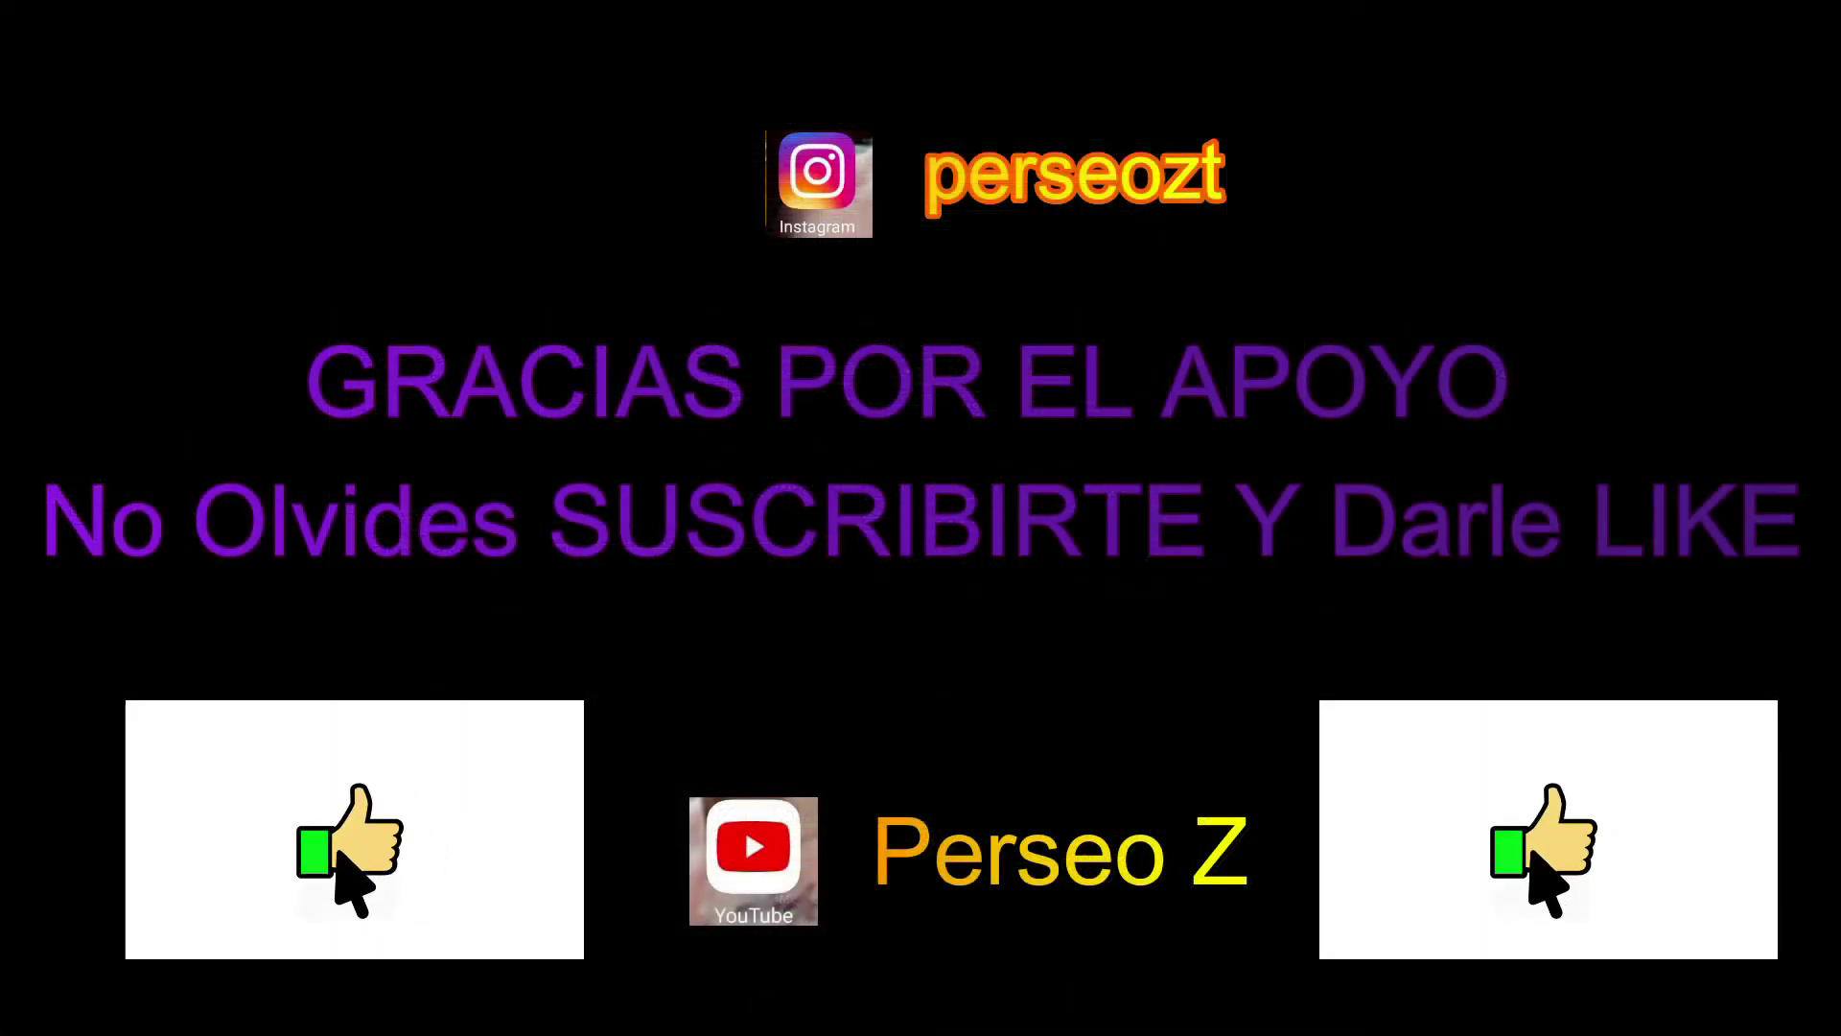